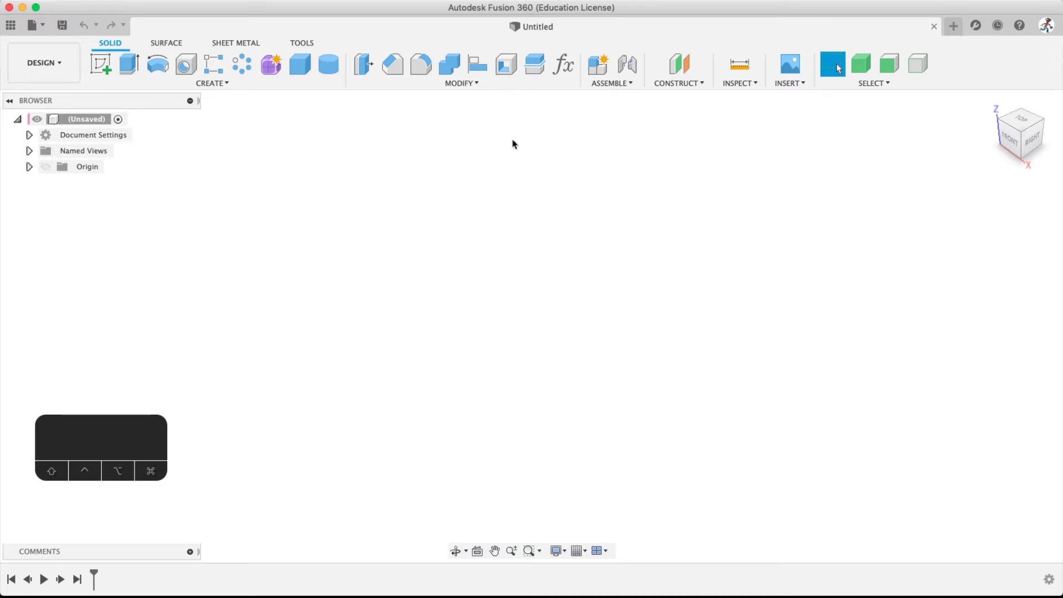
drag(104, 433, 90, 457)
click(239, 374)
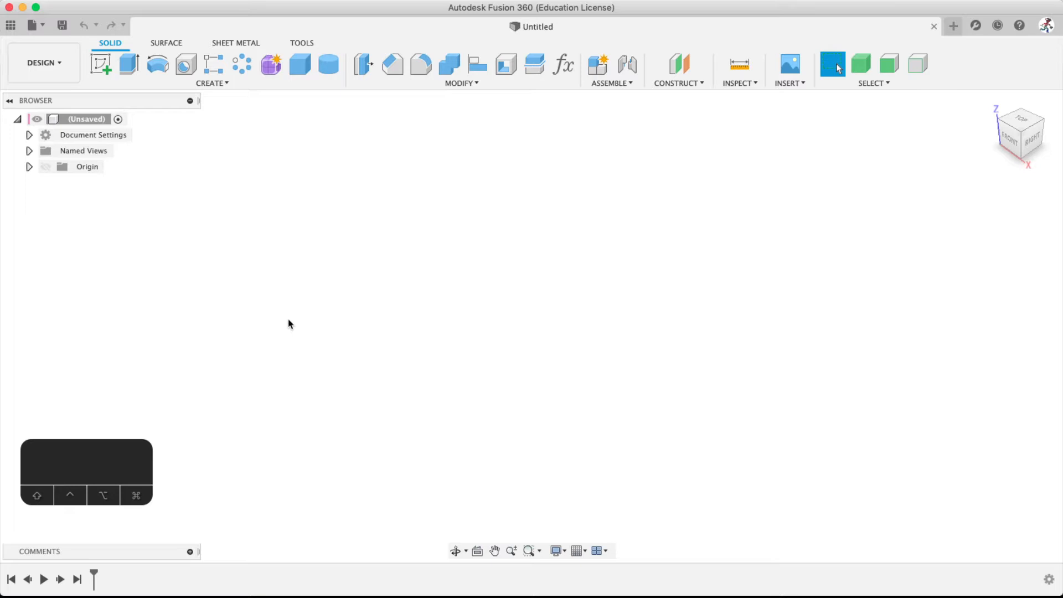
click(11, 25)
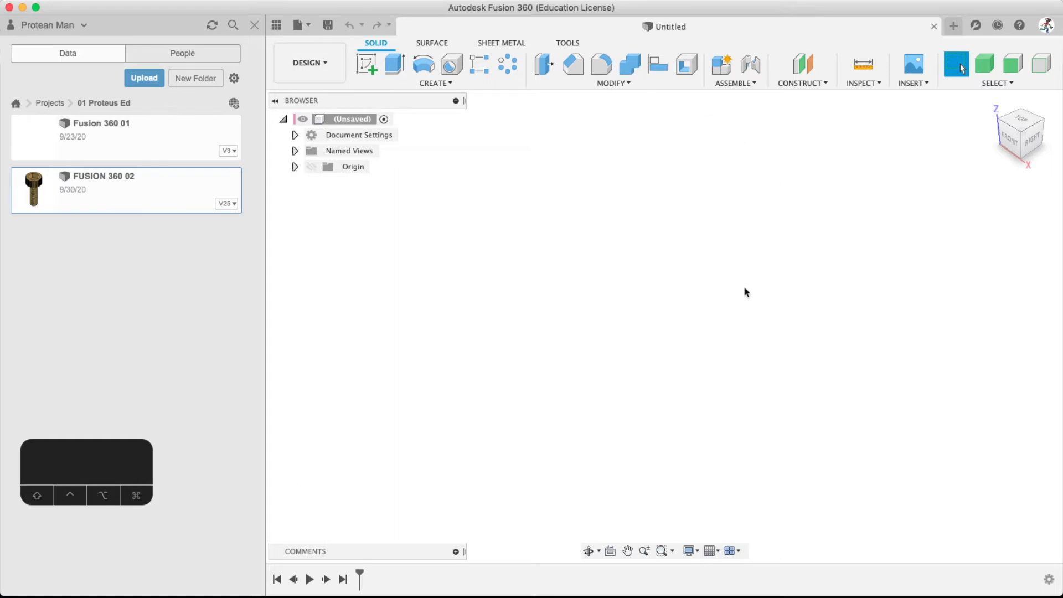
click(276, 25)
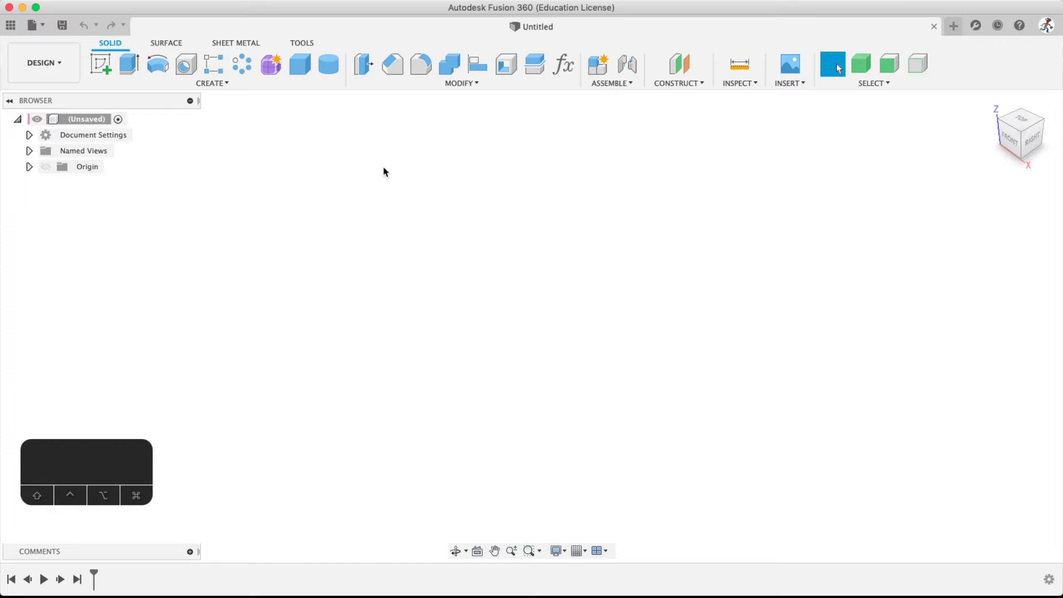
click(470, 85)
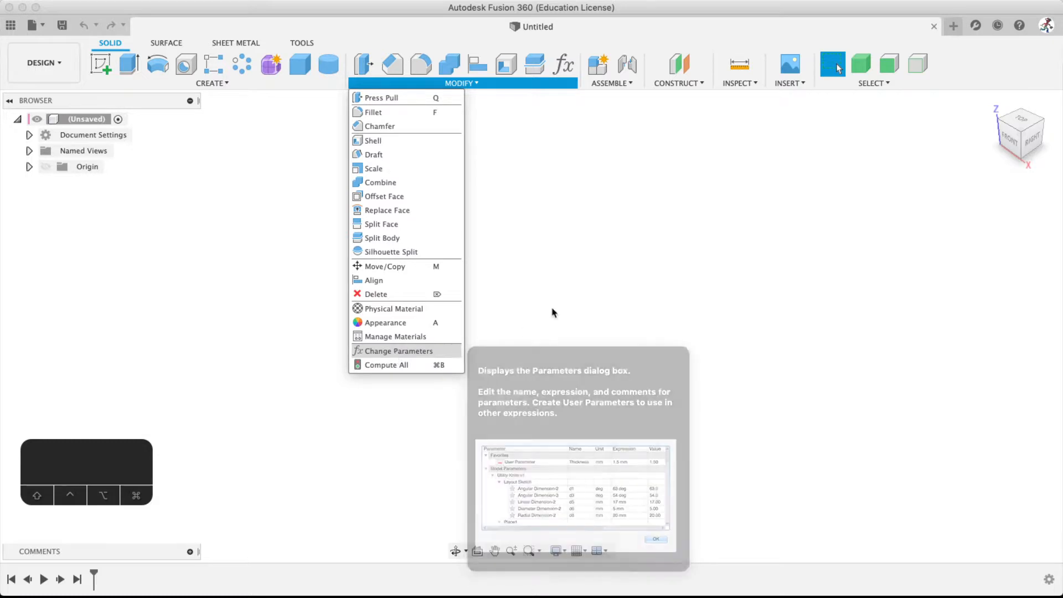
click(577, 294)
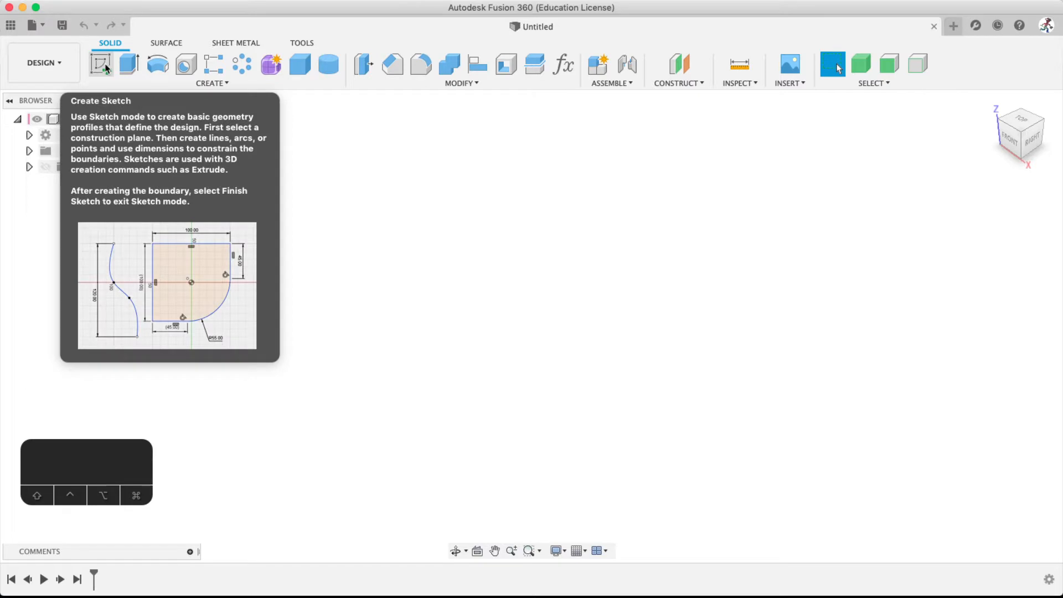
Open the FUSION 360 02 design from the project files and inspect the bolt's knurled head and hex socket
click(11, 25)
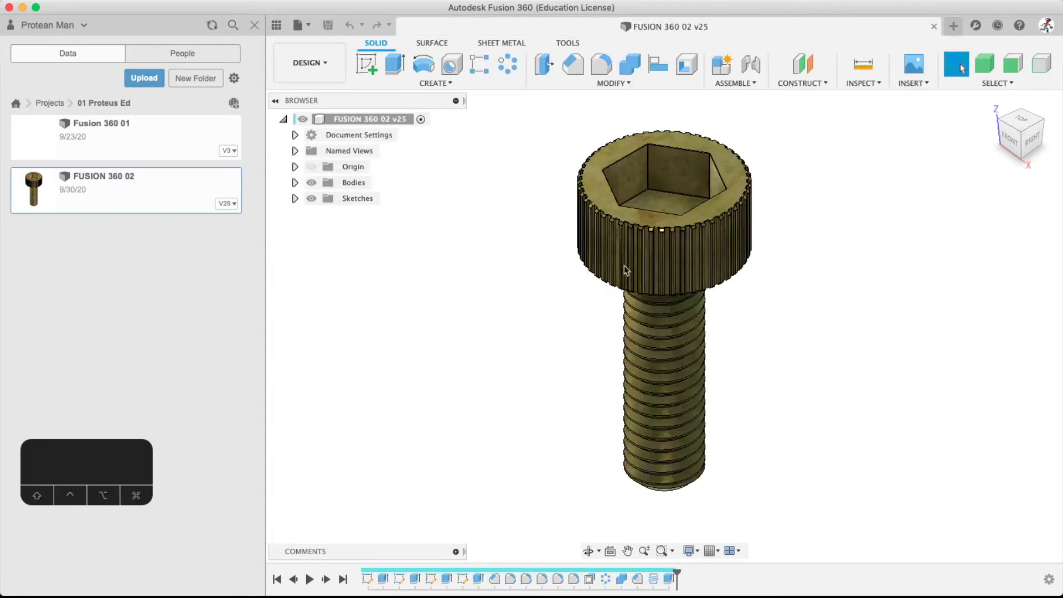
scroll(625, 271, down, 2)
scroll(615, 252, up, 5)
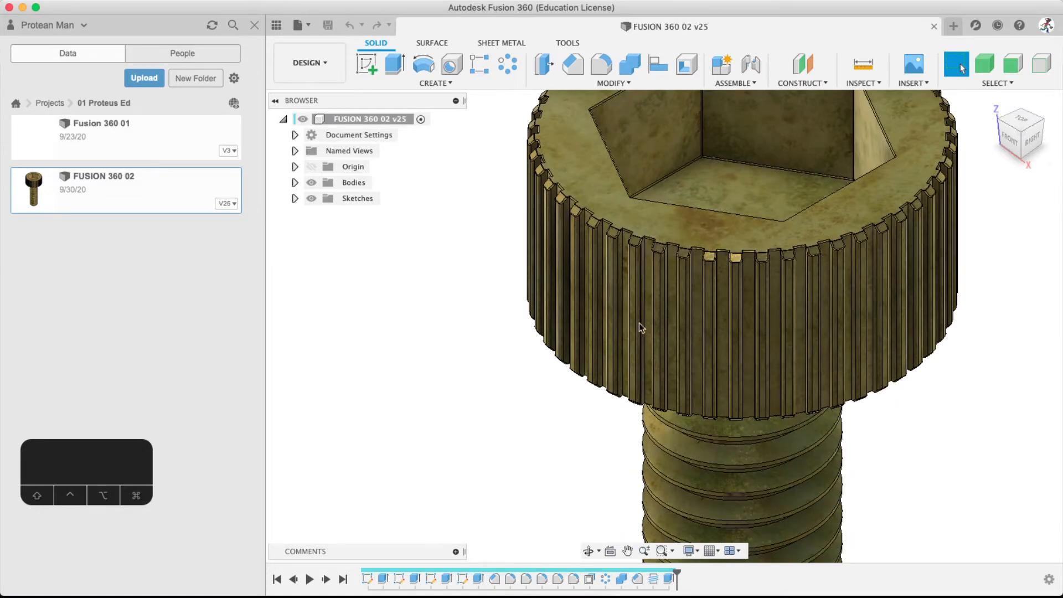
scroll(749, 230, down, 5)
middle_drag(737, 261, 709, 246)
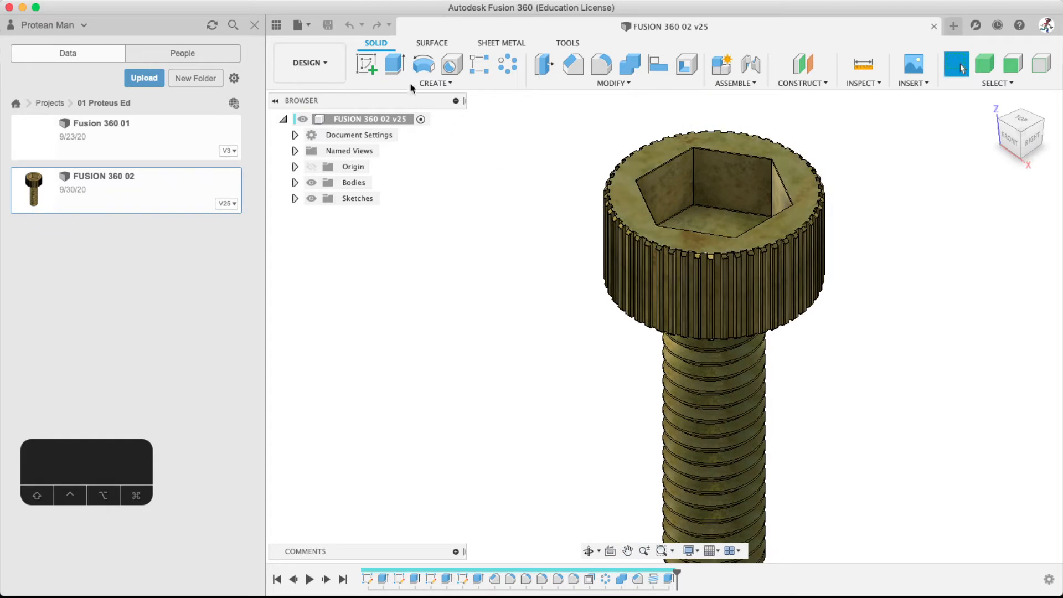
Create a new blank design and close the FUSION 360 02 design
click(275, 26)
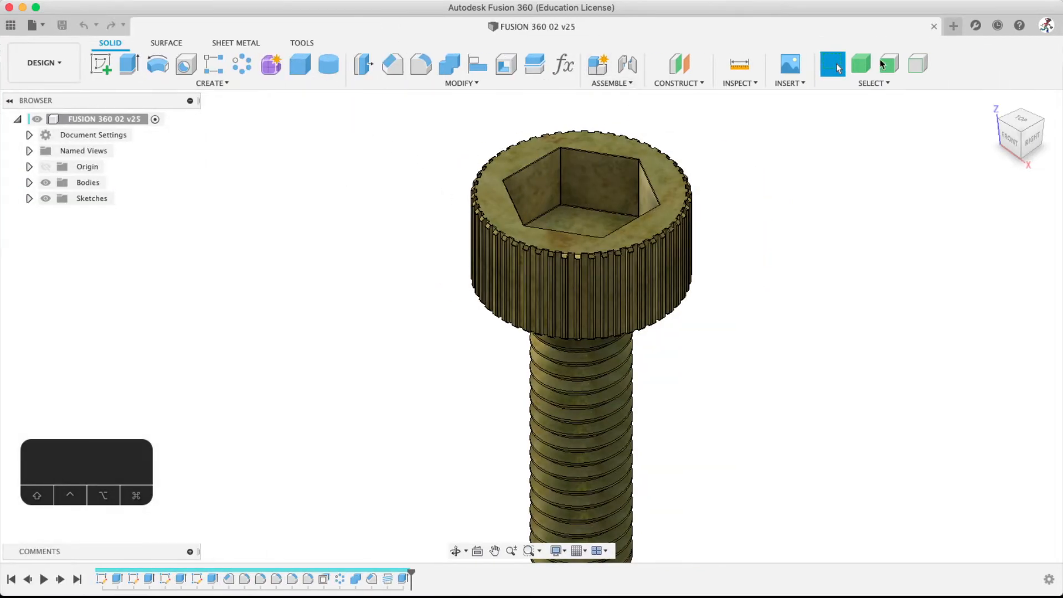
click(952, 28)
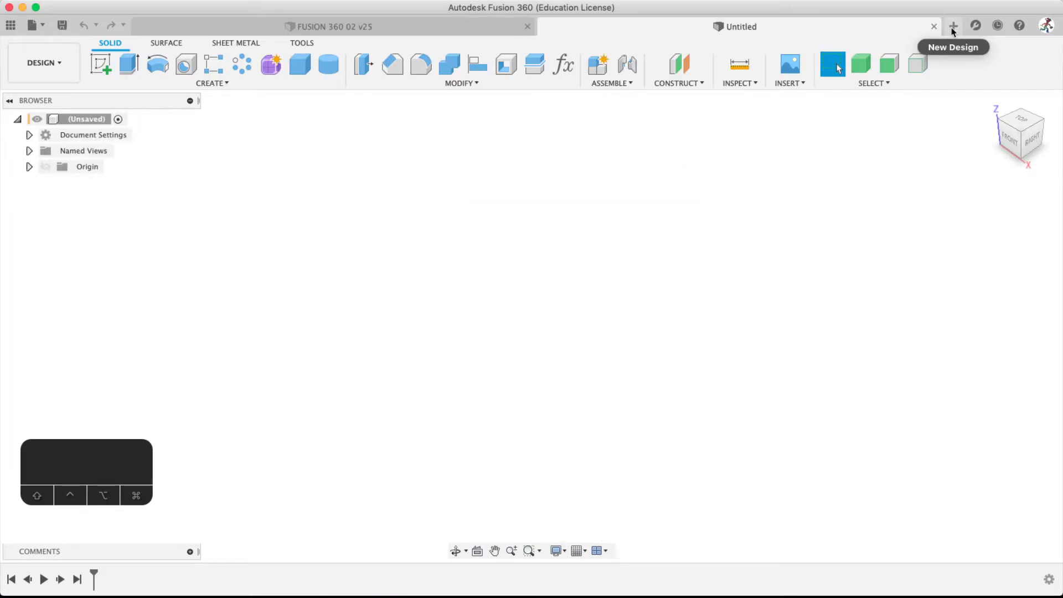
click(527, 26)
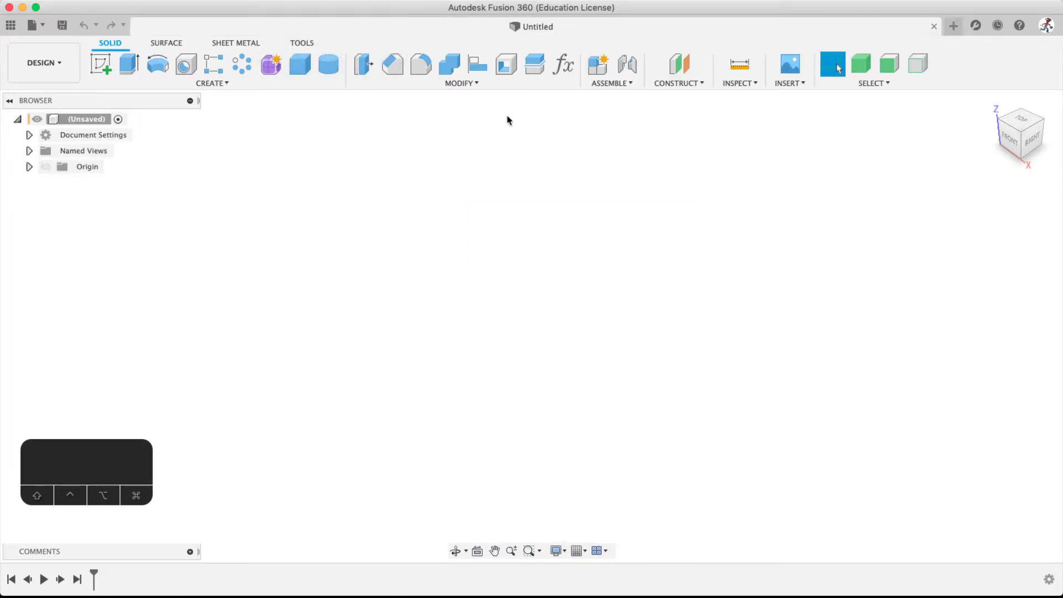
Save the design as Fusion 360 04 in the 01 Proteus Ed project and check it in the project's file list
key(shift+super)
key(super+s)
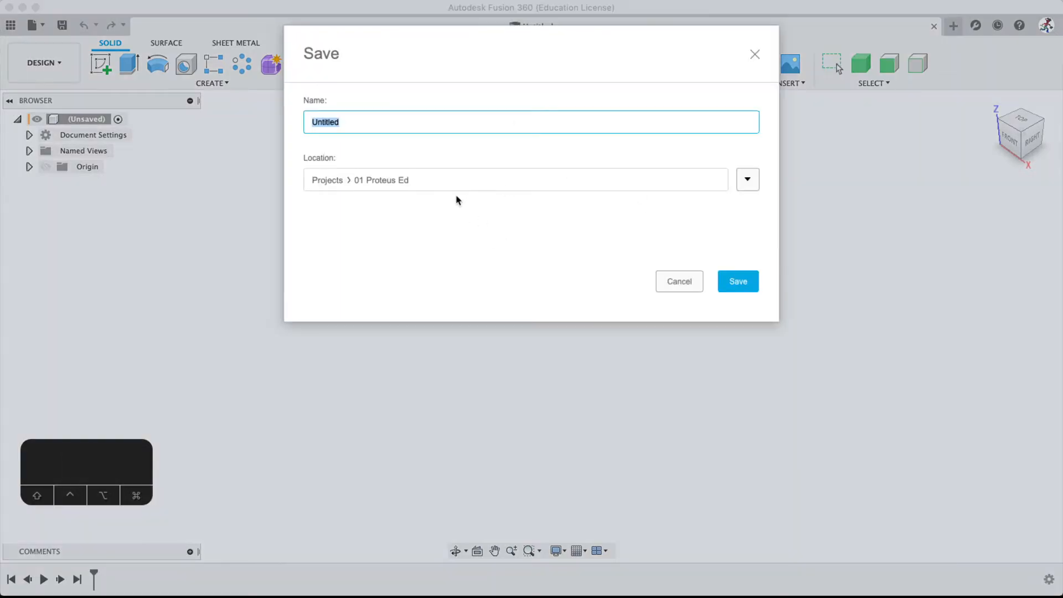
text(Fusion )
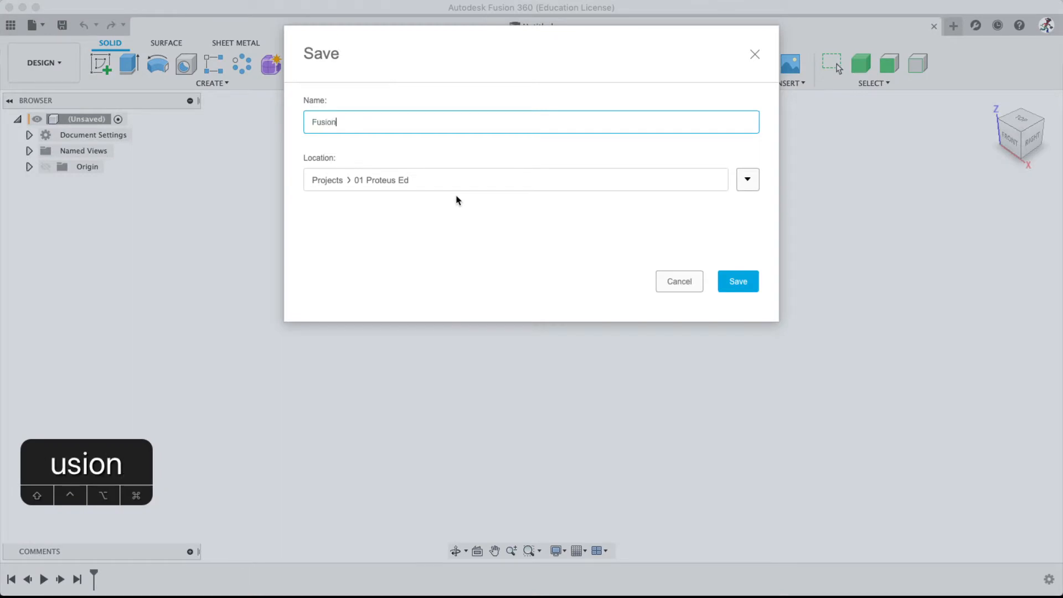
text(04)
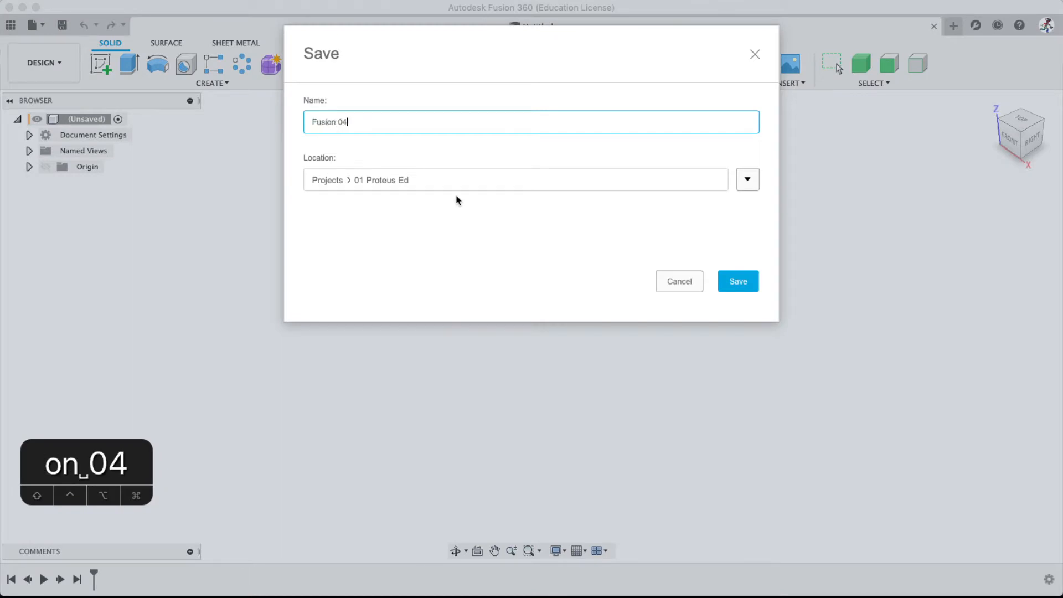
key(Left)
key(Left)
key(Left)
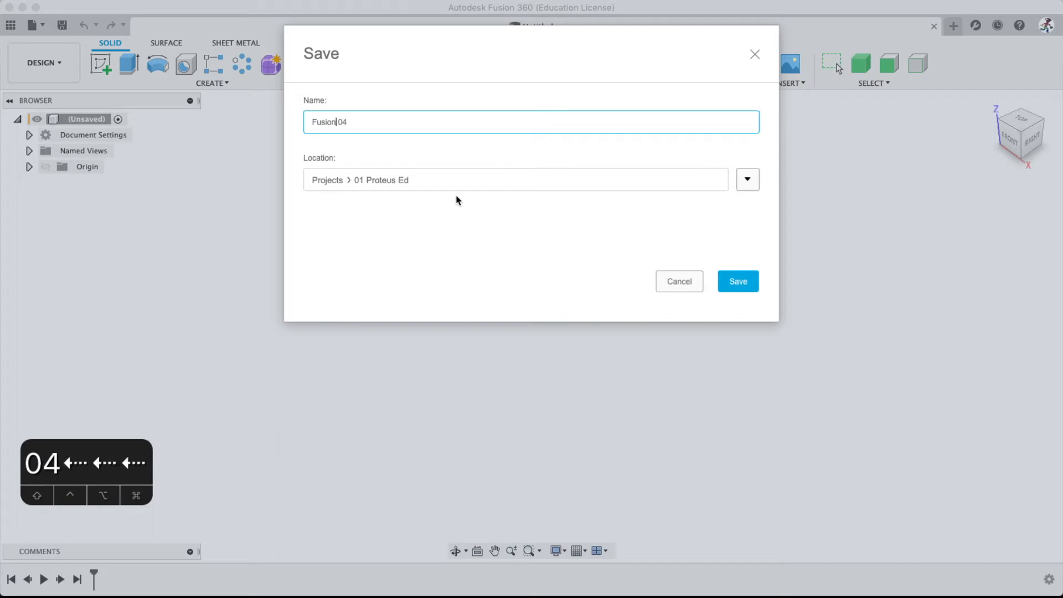
text(360)
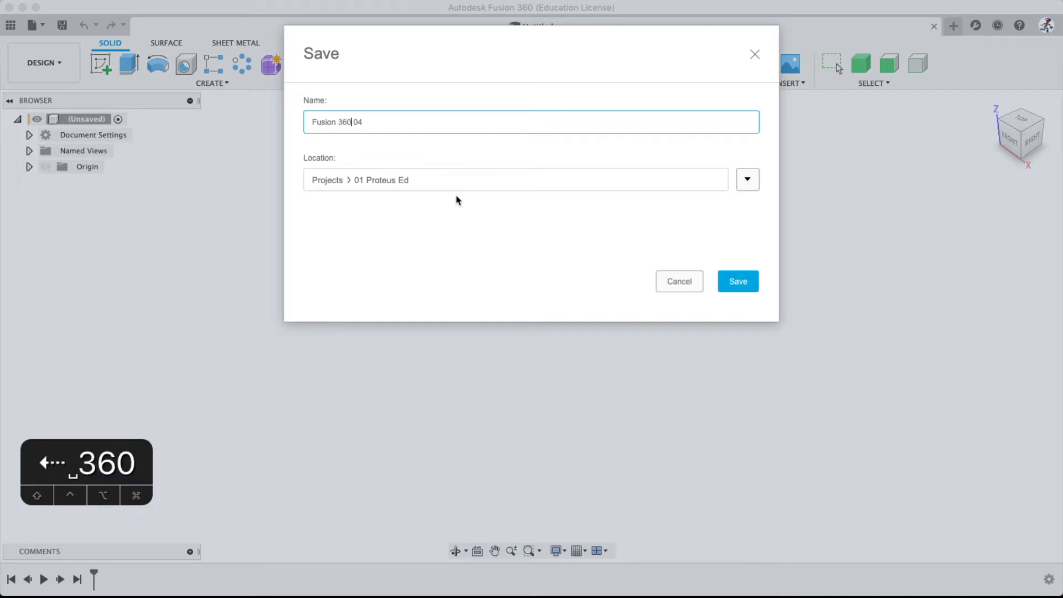
click(741, 282)
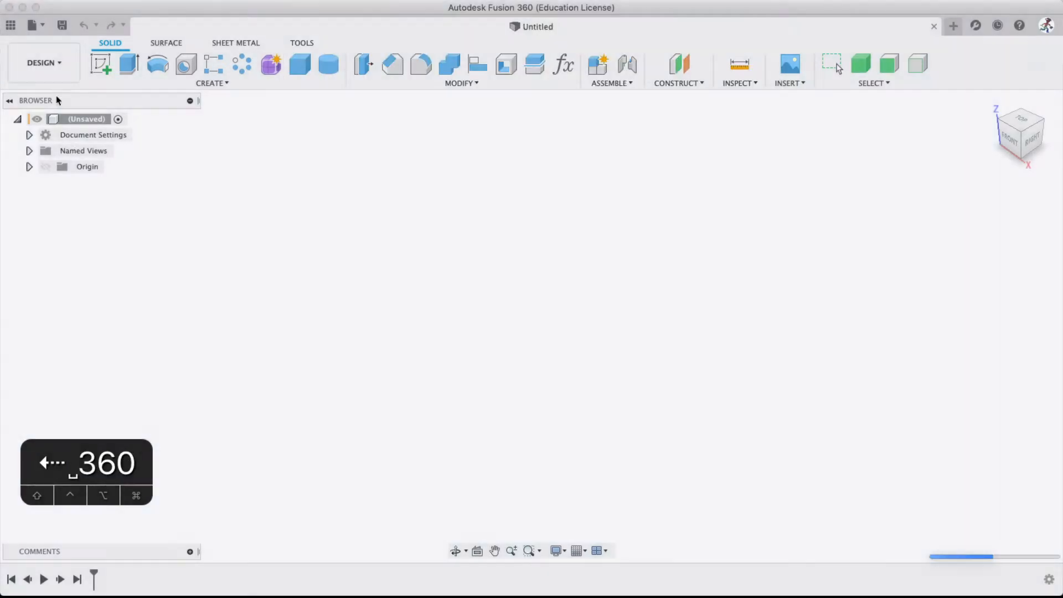
click(8, 24)
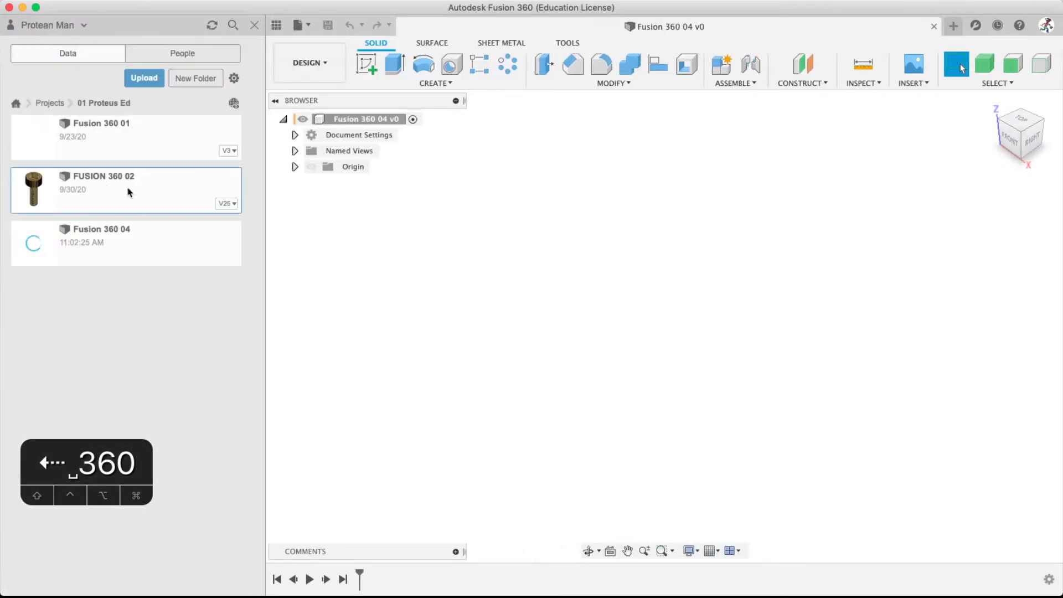
click(254, 25)
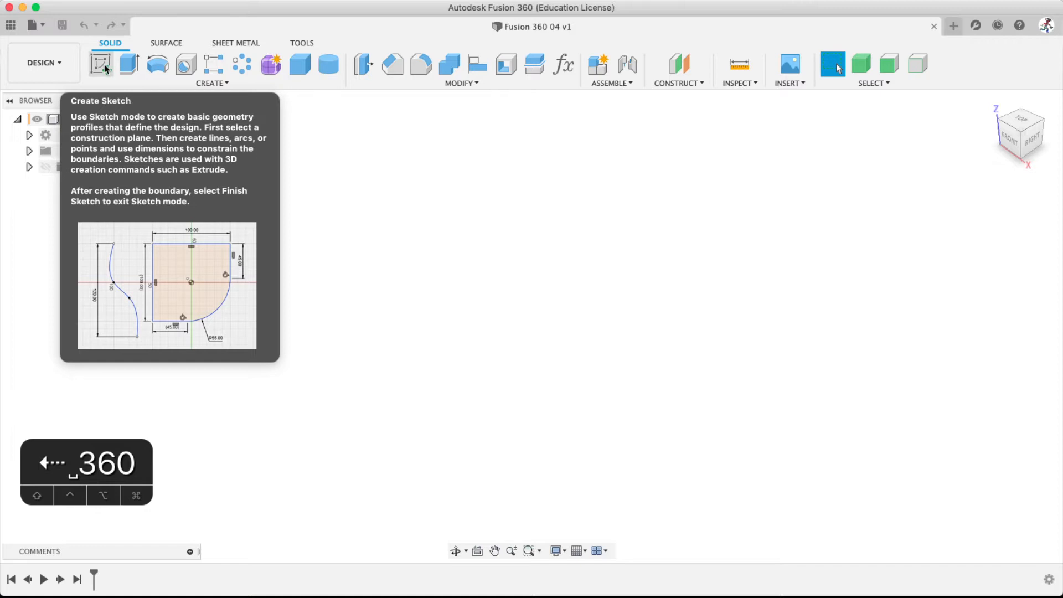
Create a box with a height of 10 on the horizontal origin plane, placed behind the origin
click(102, 64)
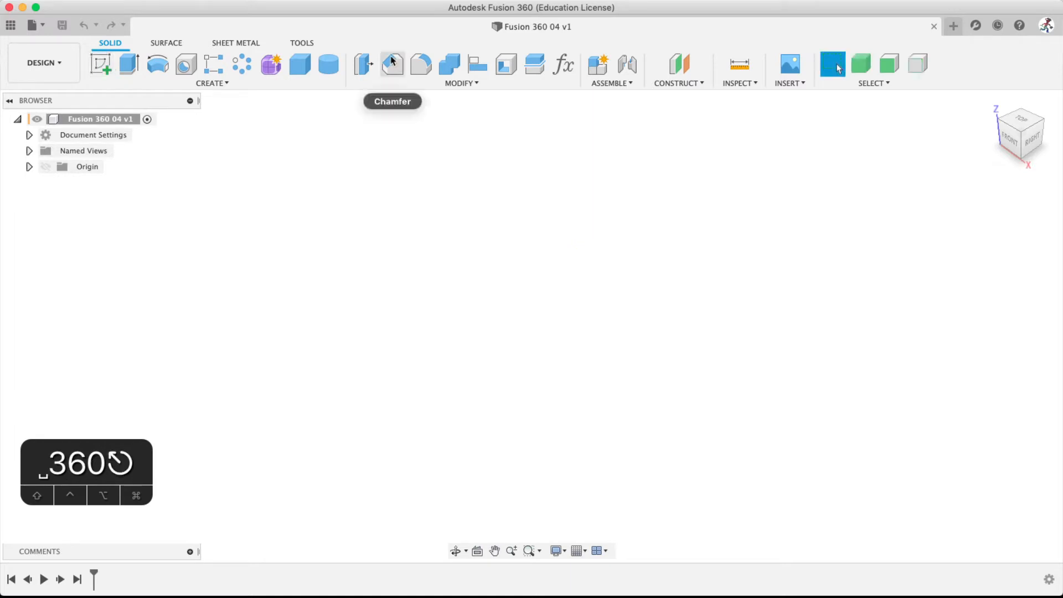
click(593, 333)
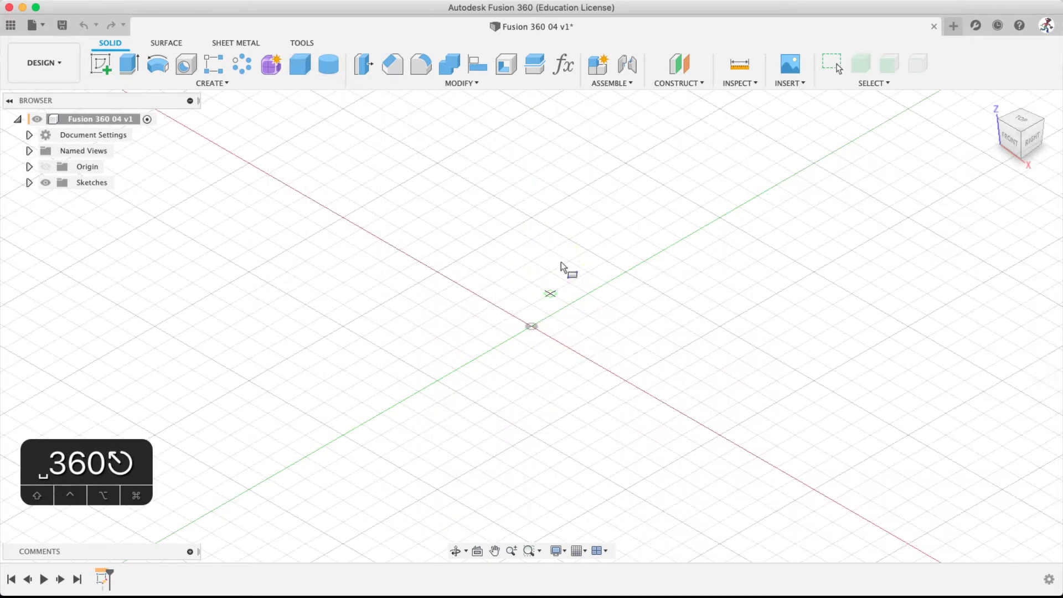
click(580, 209)
click(737, 231)
text(10)
key(Return)
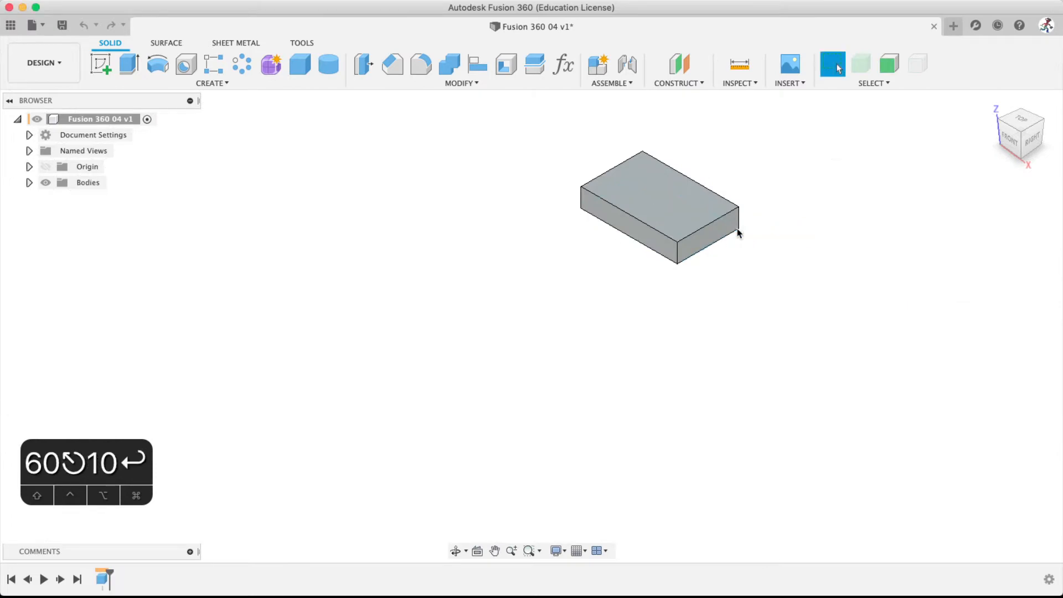
Start a sketch on the box's front face and undo it
click(102, 68)
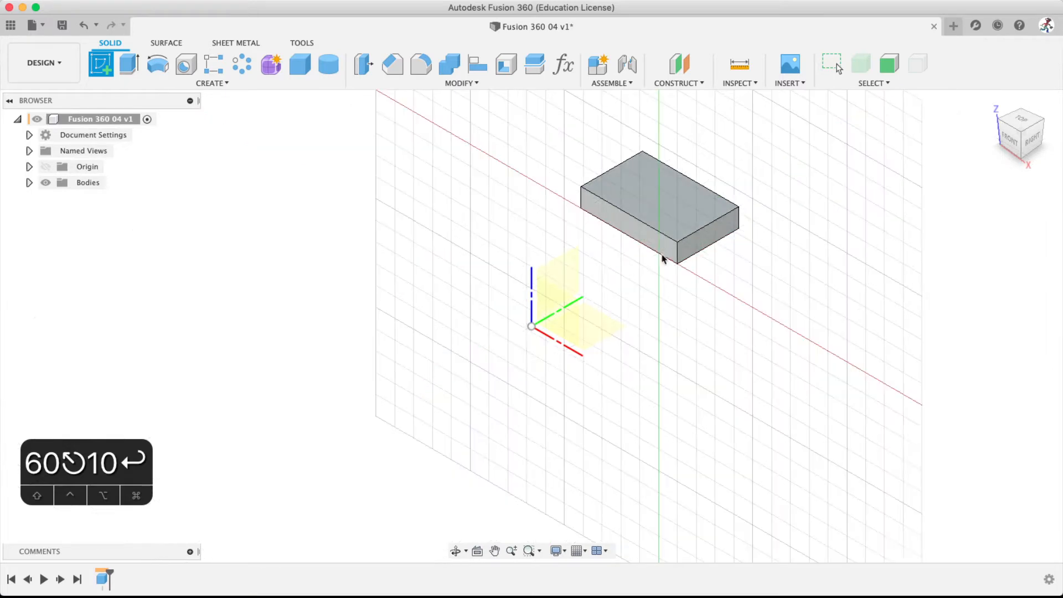
click(640, 235)
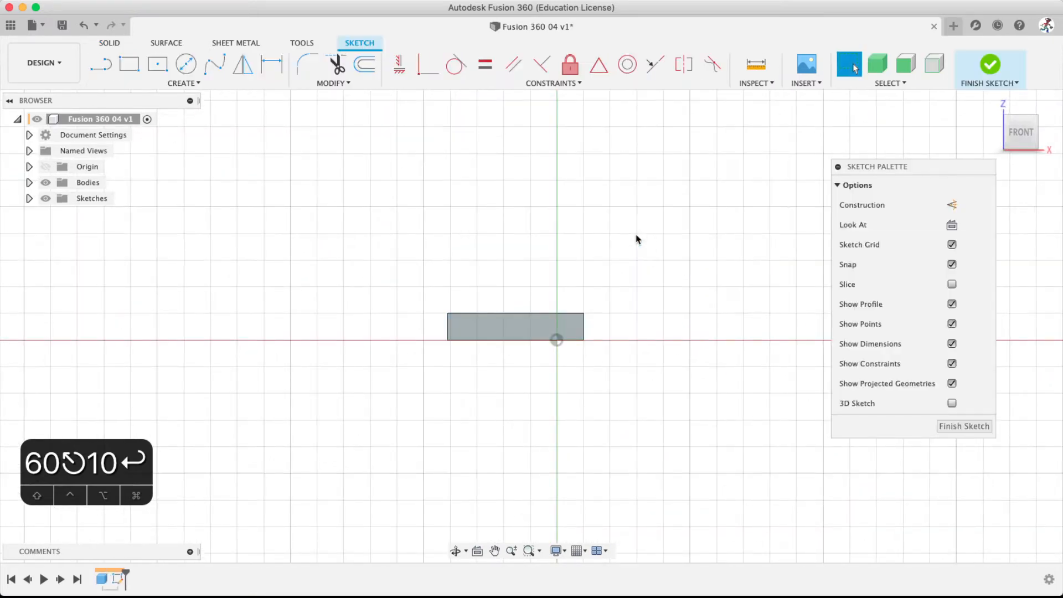
scroll(529, 320, up, 5)
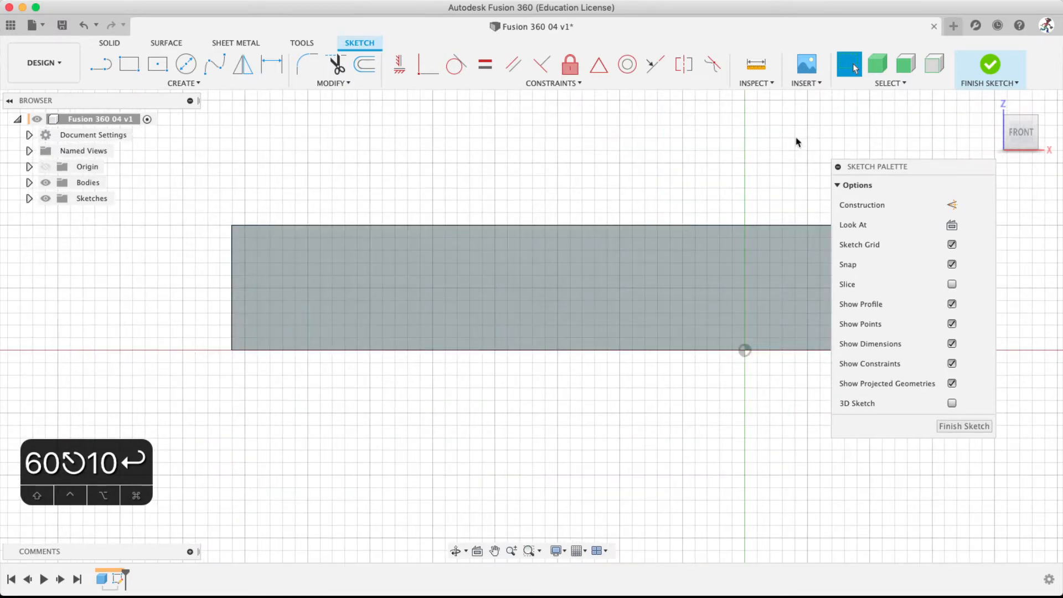
key(super+z)
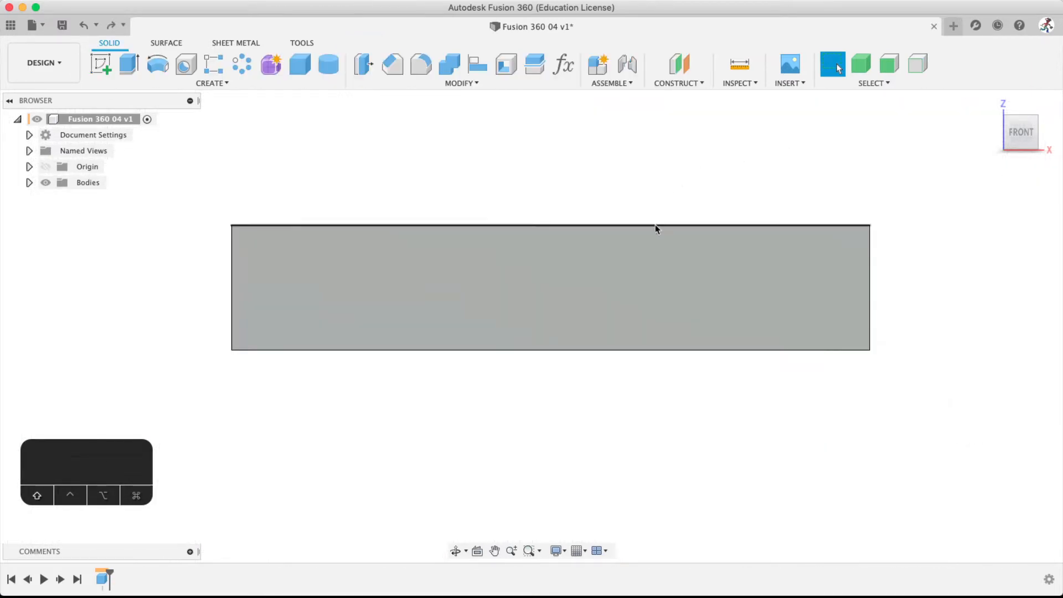
Start a sketch on the box's top face and undo it
shift+middle_drag(655, 227, 612, 283)
scroll(607, 291, up, 5)
scroll(609, 293, down, 10)
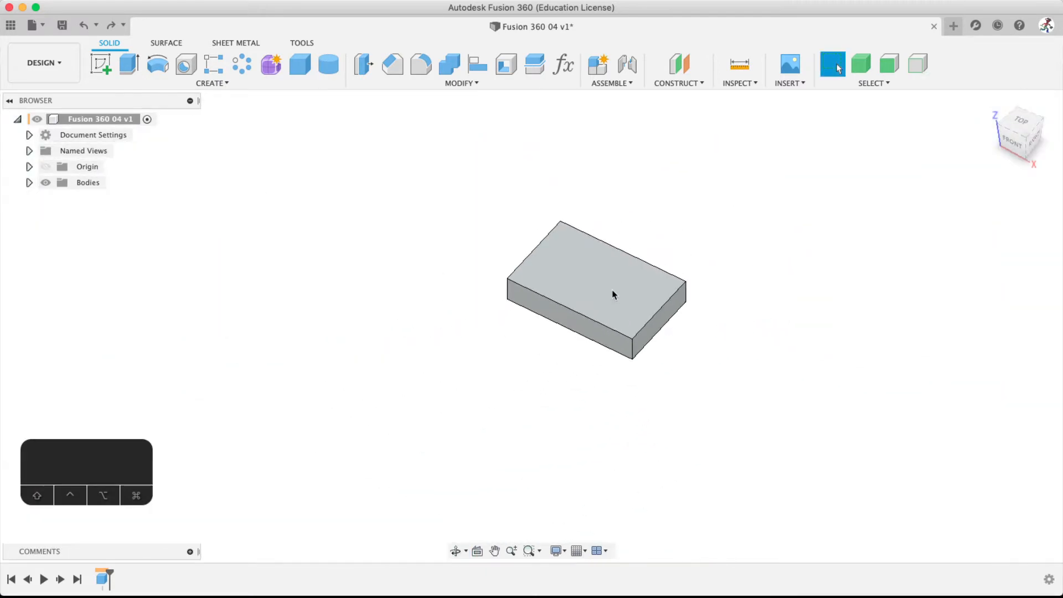
click(105, 68)
click(661, 271)
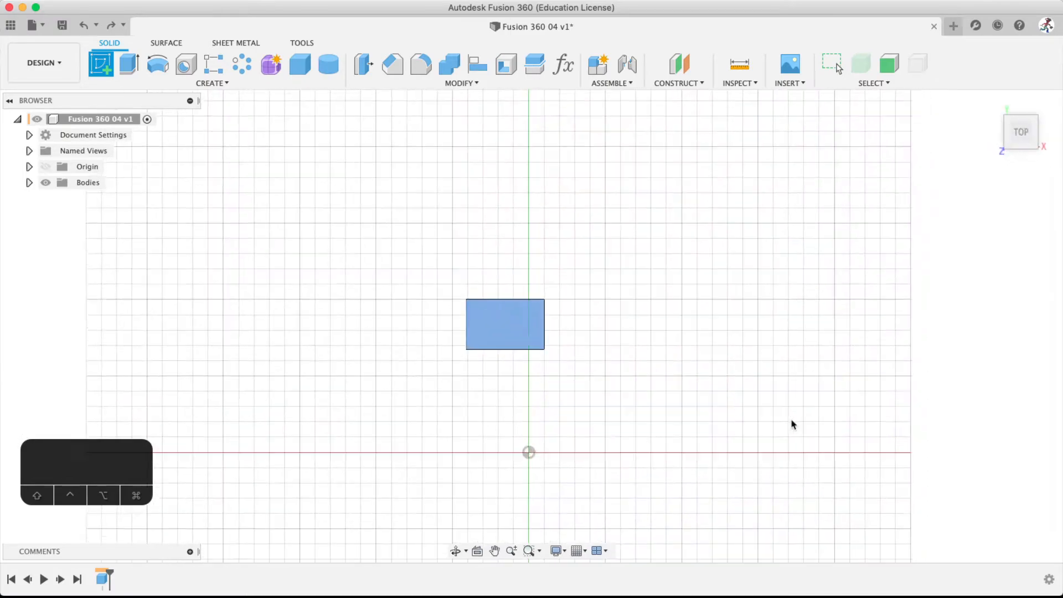
key(super+z)
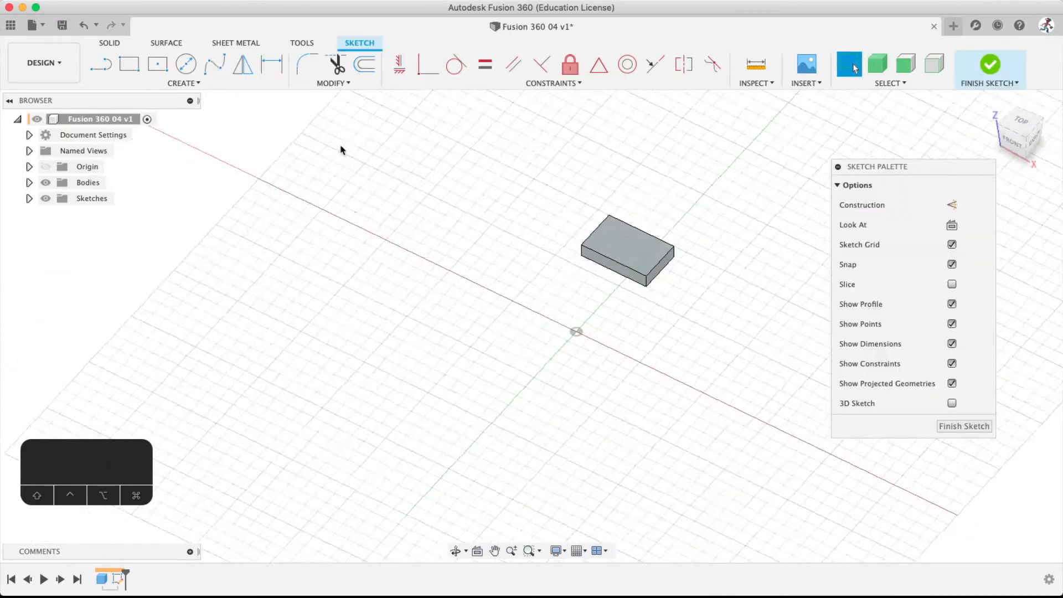
Try to start a sketch on the box's right side face and undo it
click(105, 68)
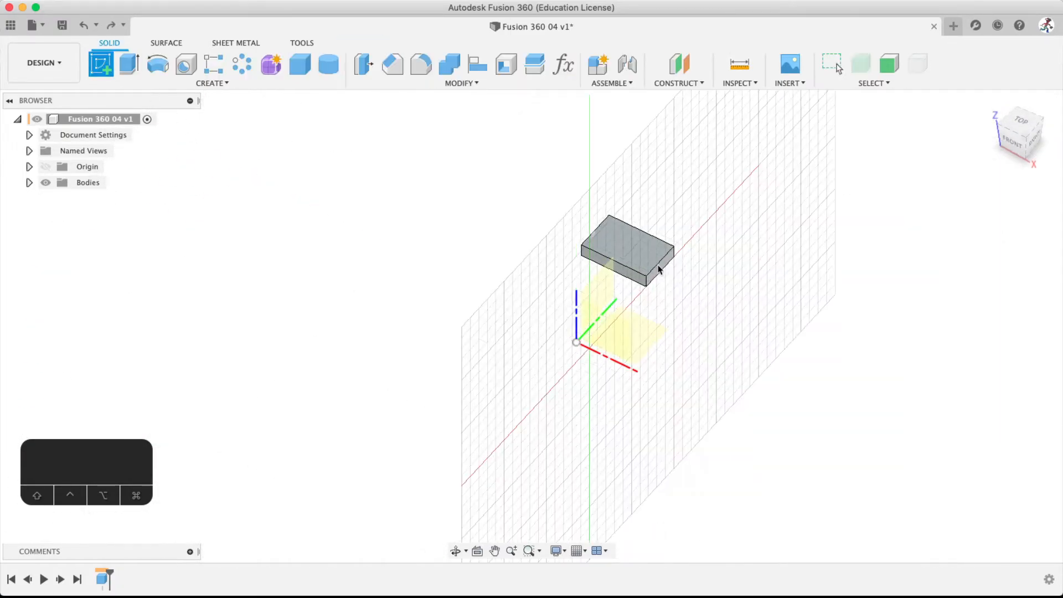
click(719, 327)
key(super+z)
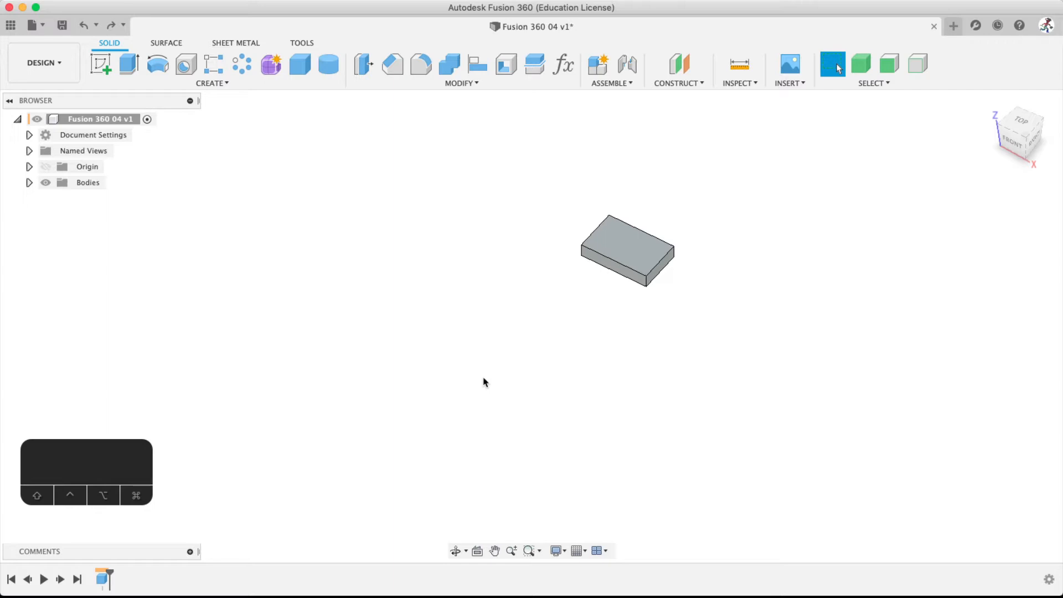
scroll(632, 277, down, 5)
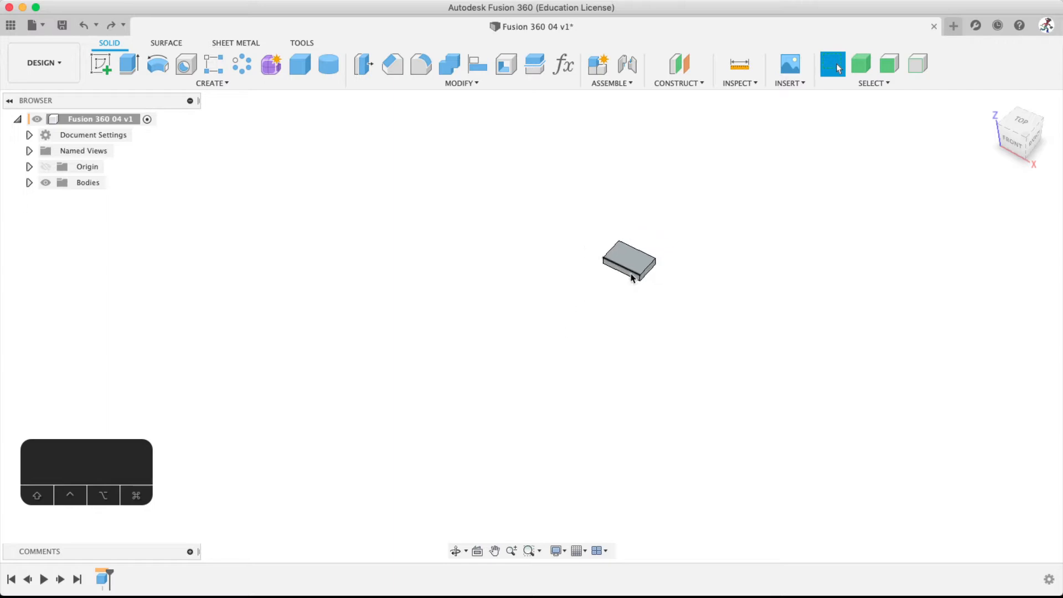
scroll(631, 276, up, 5)
scroll(632, 279, up, 3)
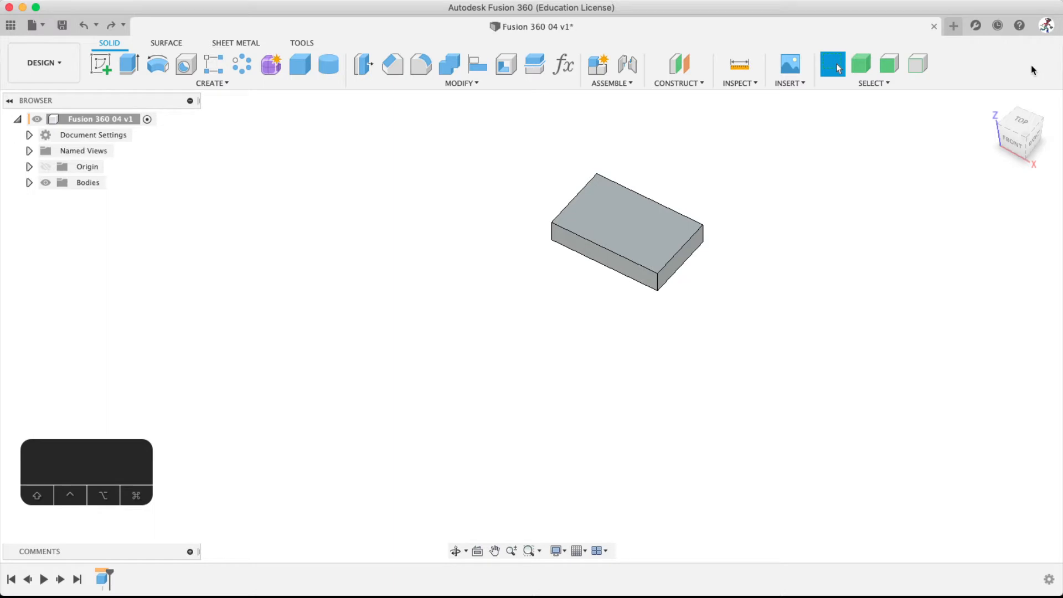
Turn Auto look at sketch off and on again in the general Design preferences and apply the settings
click(1046, 25)
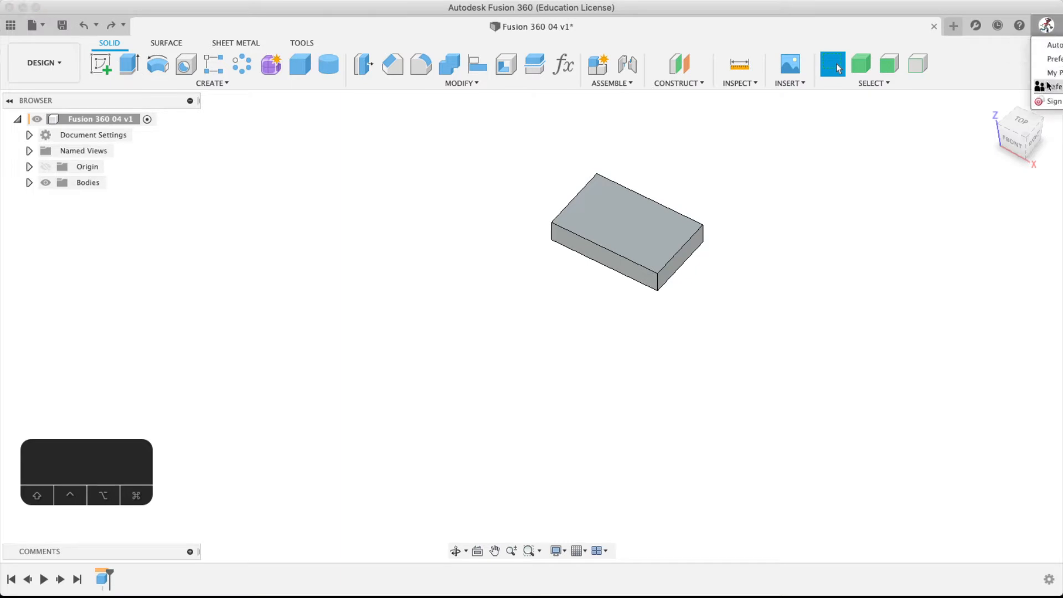
click(1059, 60)
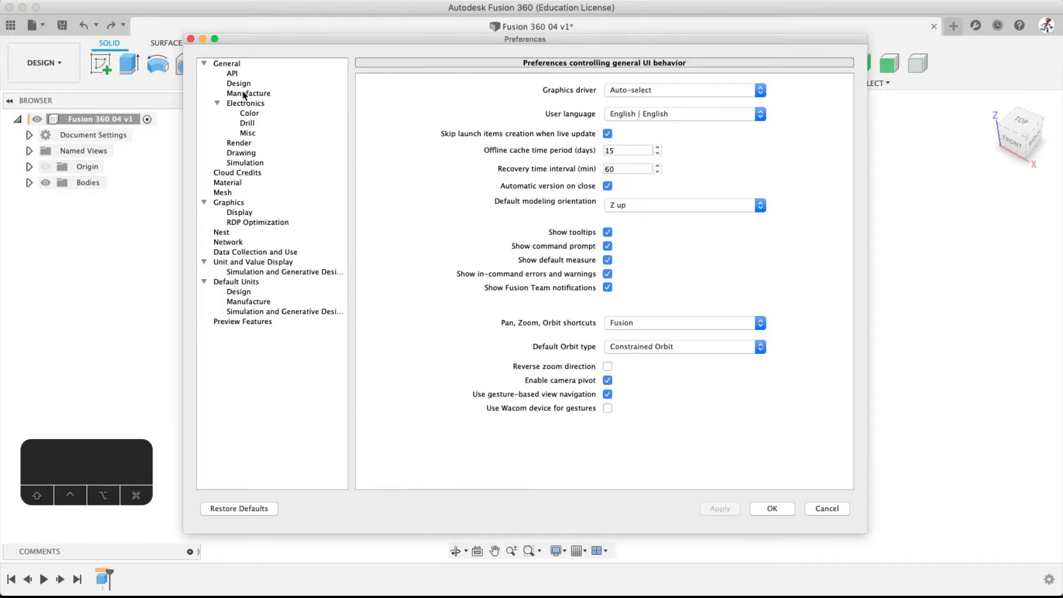
click(234, 84)
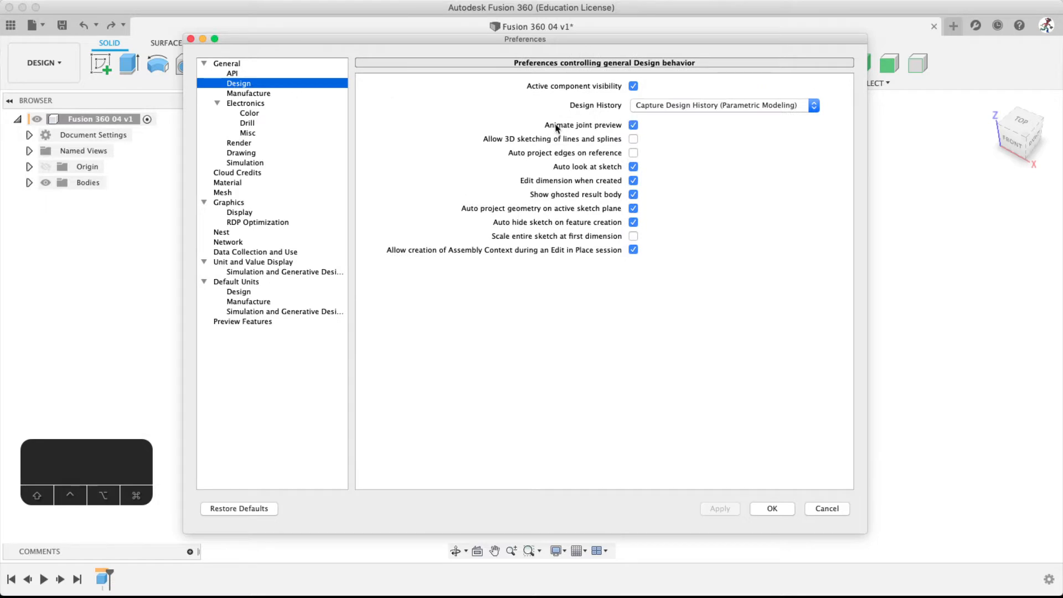
click(634, 167)
click(634, 167)
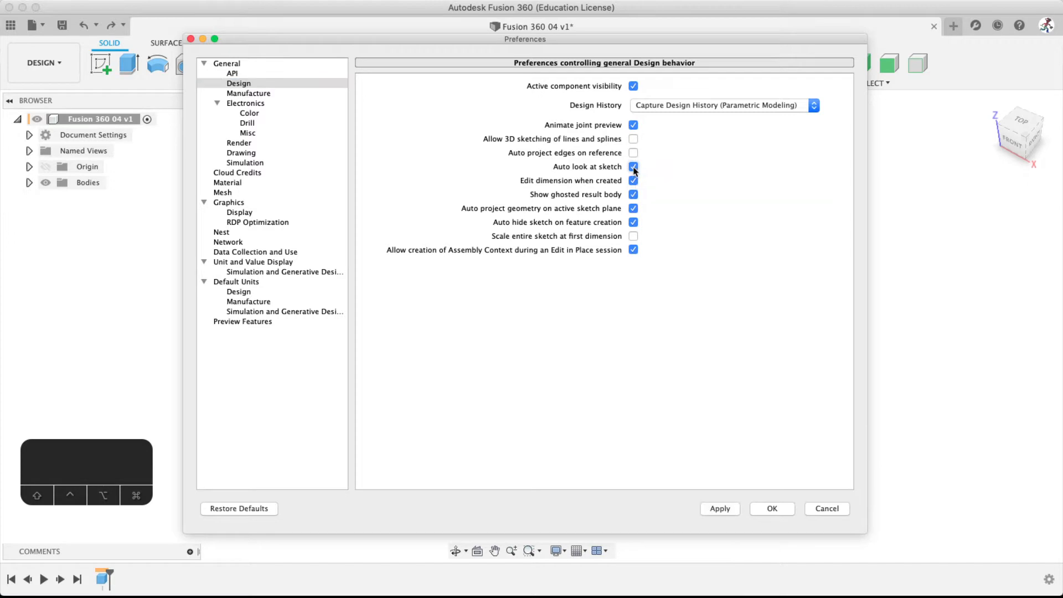
click(716, 508)
click(769, 510)
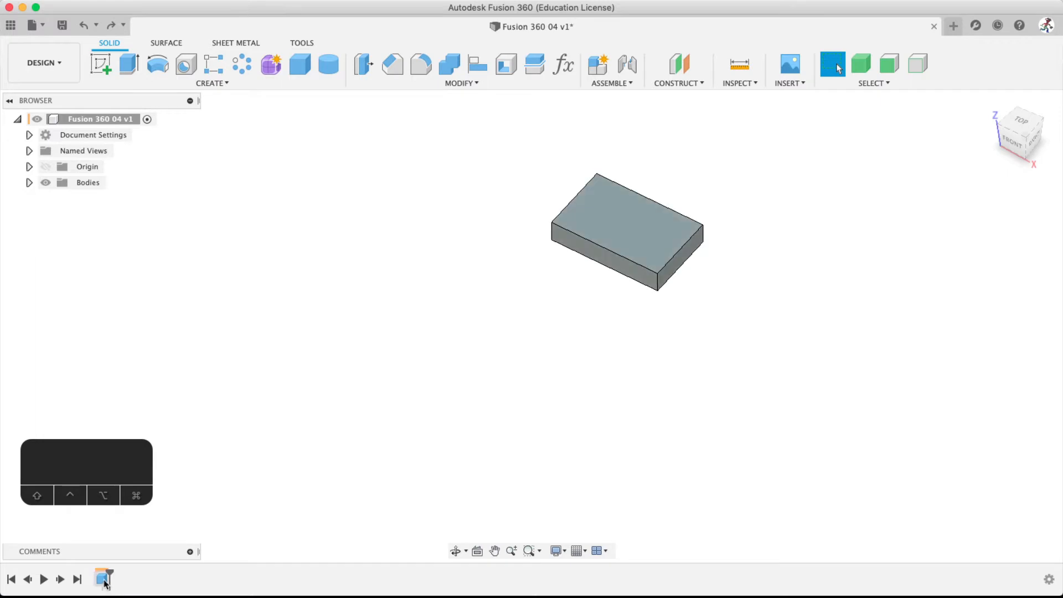
Delete the box feature from the design history
right_click(104, 583)
drag(106, 475, 118, 423)
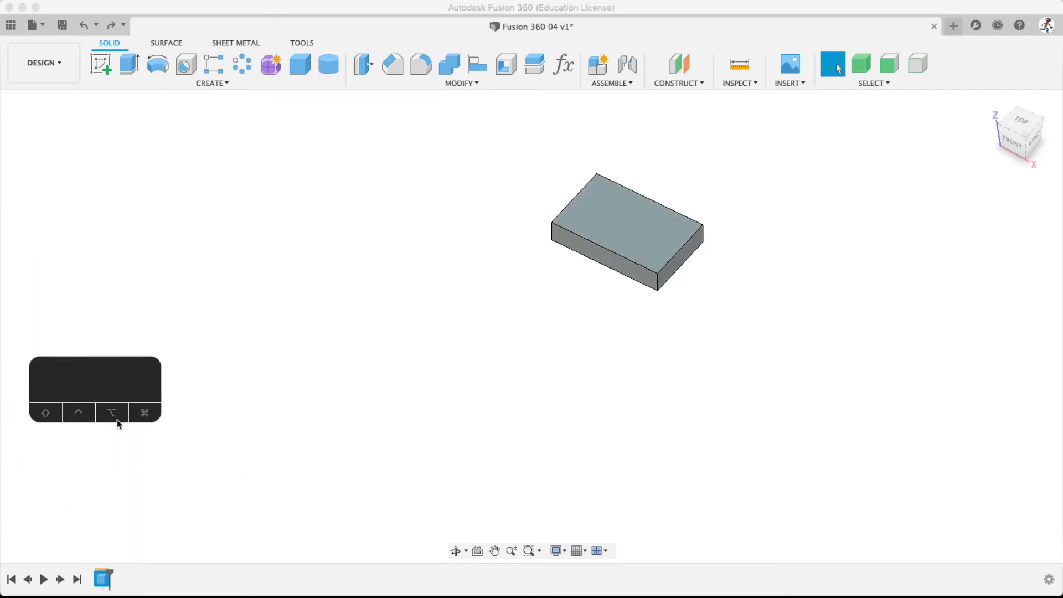
right_click(103, 580)
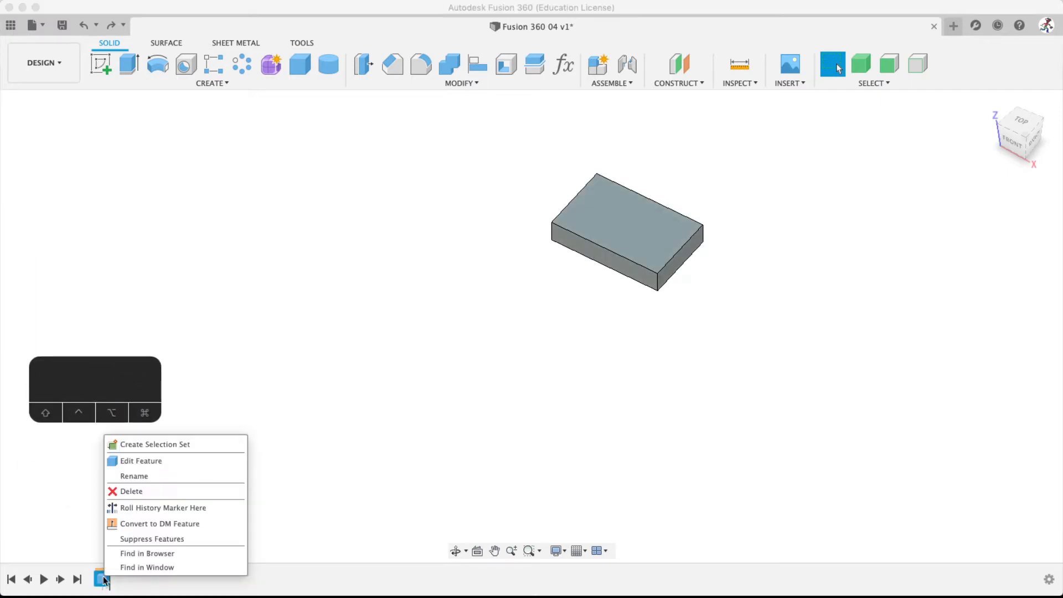
click(125, 493)
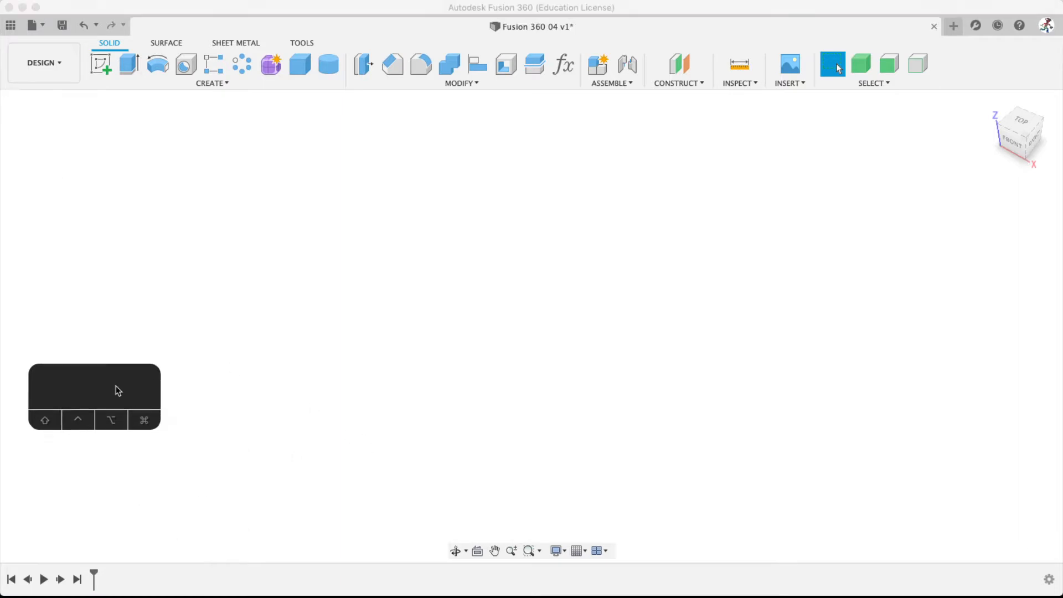
drag(116, 386, 105, 457)
click(355, 318)
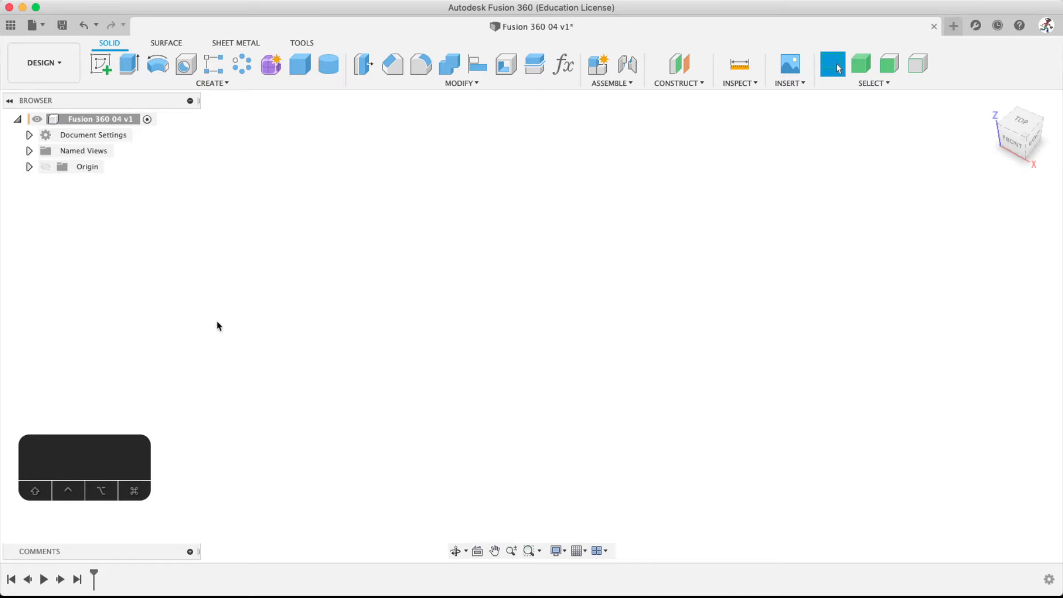
Start a sketch on the horizontal origin plane
click(101, 68)
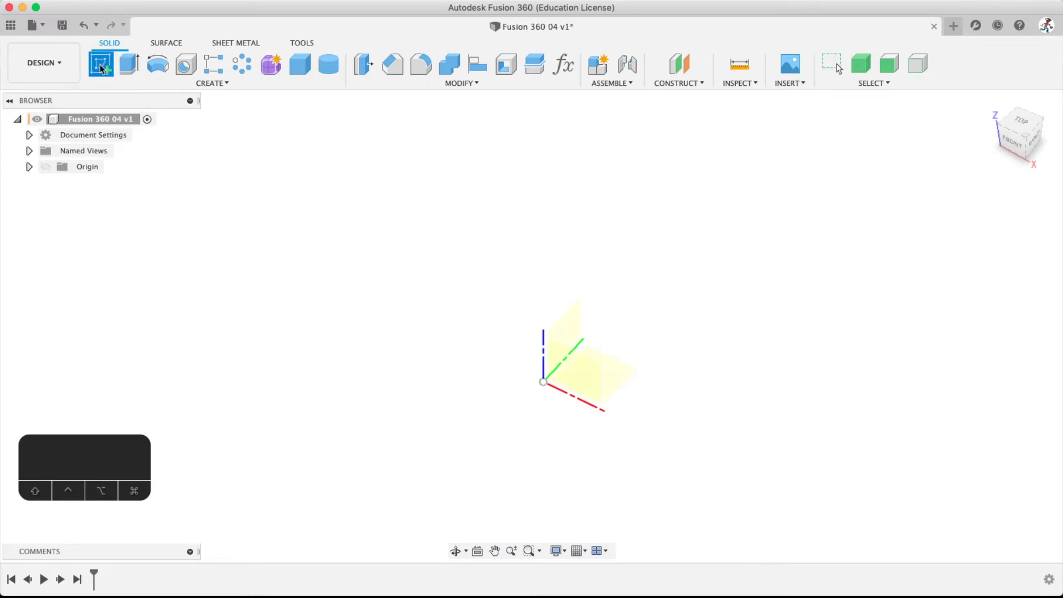
click(616, 374)
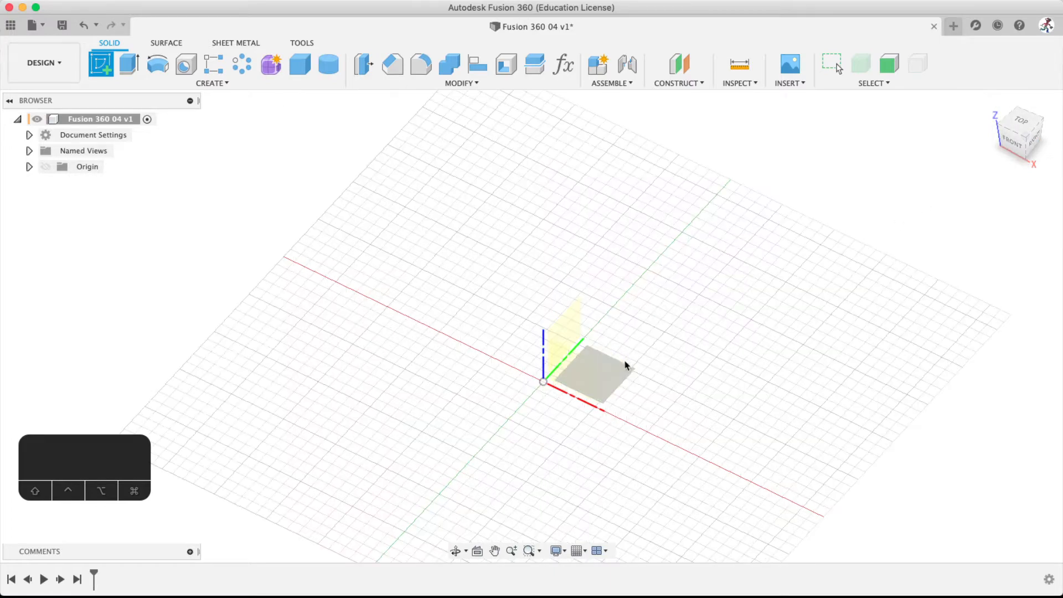
click(626, 365)
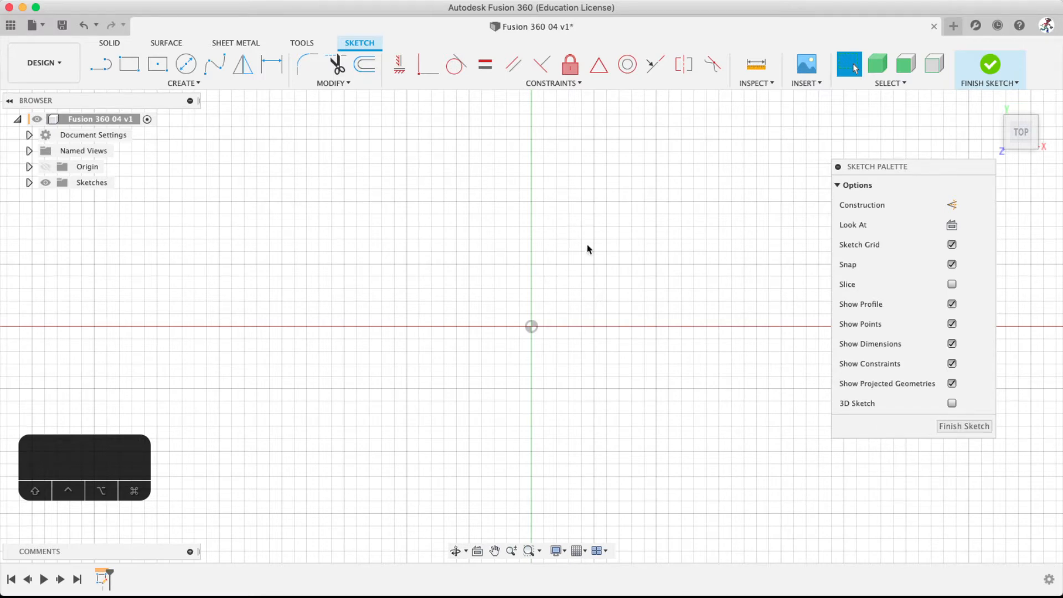
scroll(521, 337, up, 2)
scroll(518, 346, up, 2)
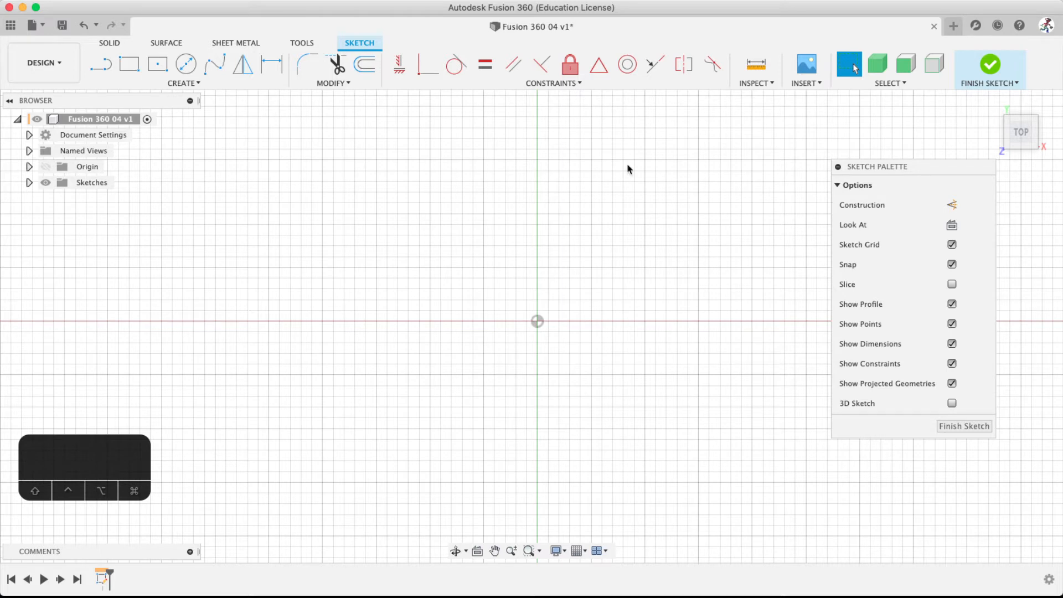
click(557, 551)
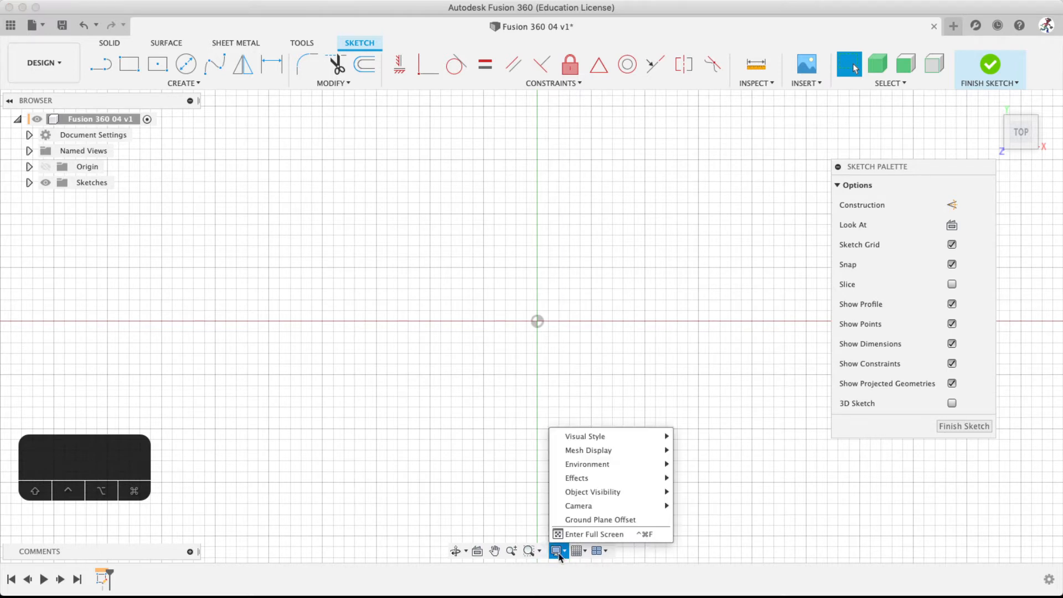
click(494, 485)
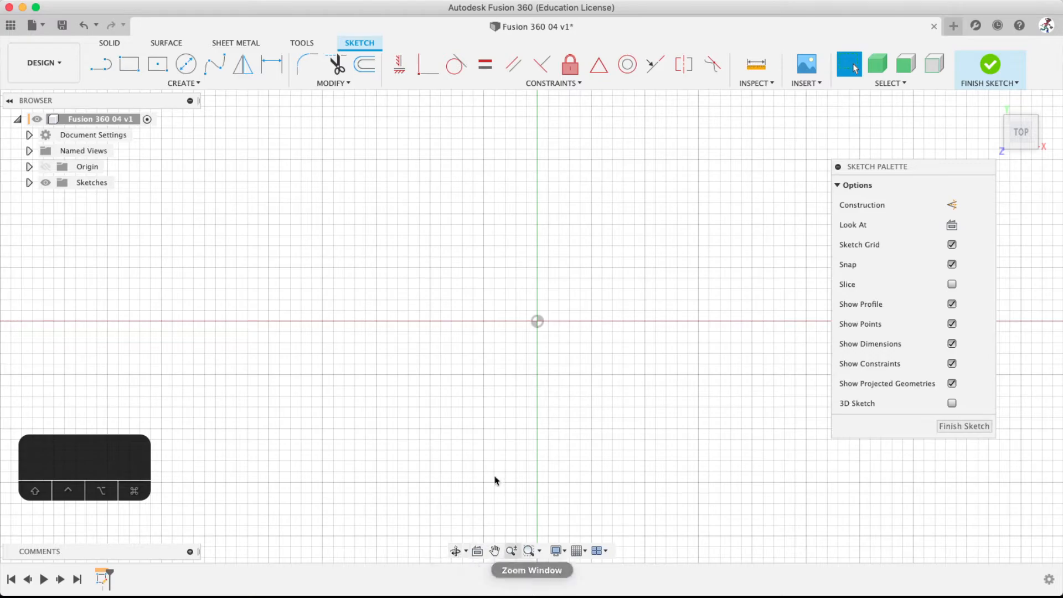
mouse_move(536, 325)
shift+middle_down()
mouse_move(529, 279)
mouse_move(540, 310)
shift+middle_up()
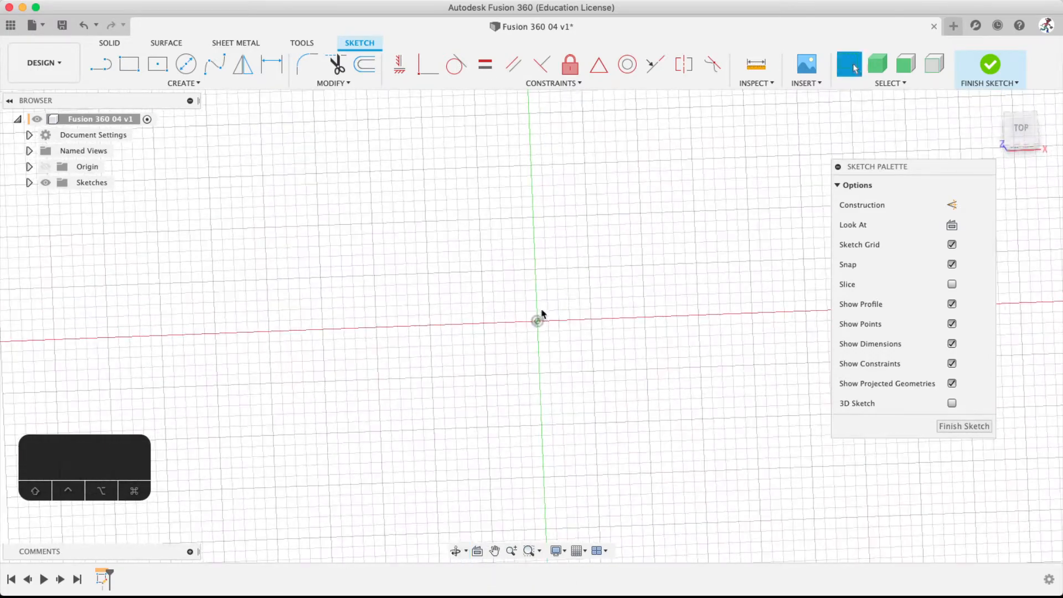
click(1015, 124)
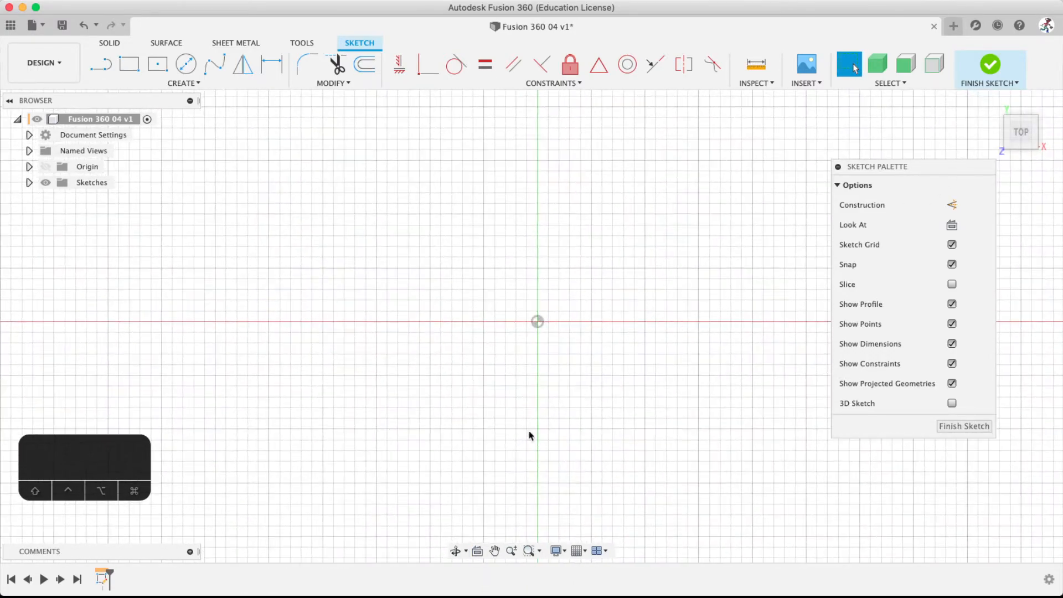
Try the Tranquility Blue environment for the canvas, followed by Photo Booth
click(557, 551)
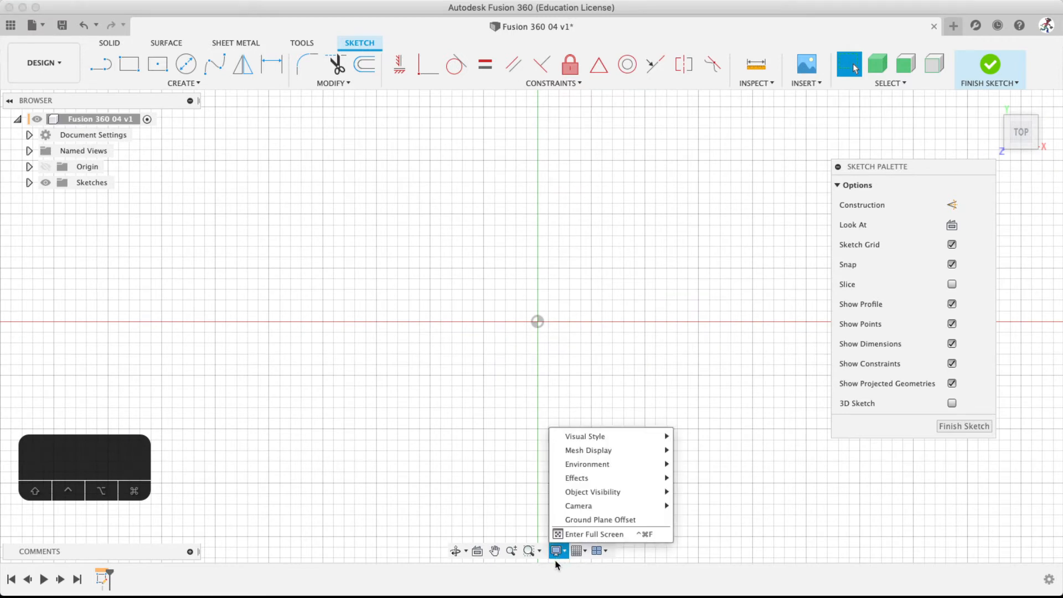
mouse_move(619, 491)
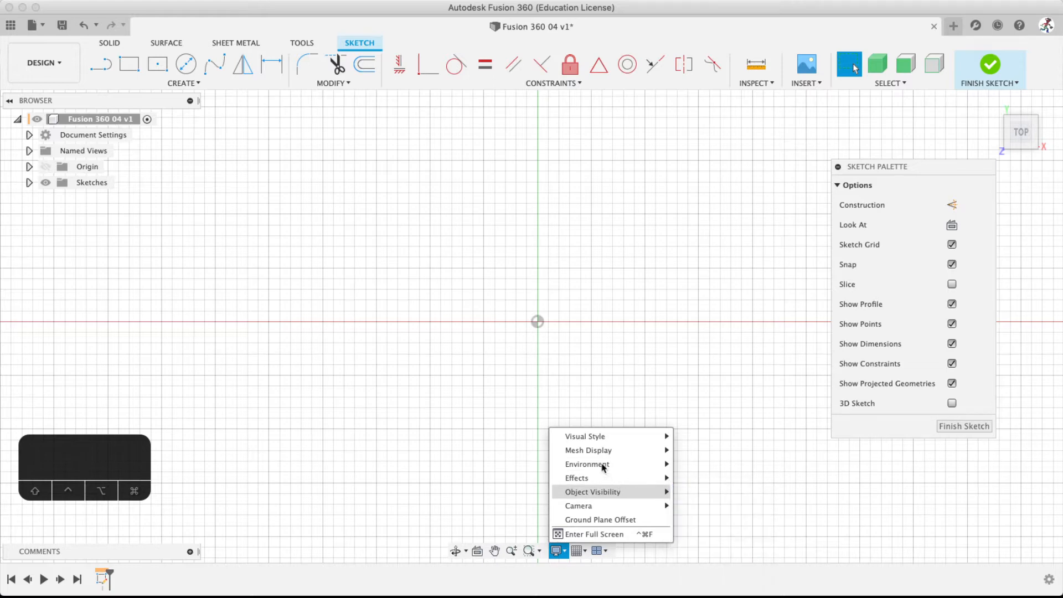
mouse_move(595, 465)
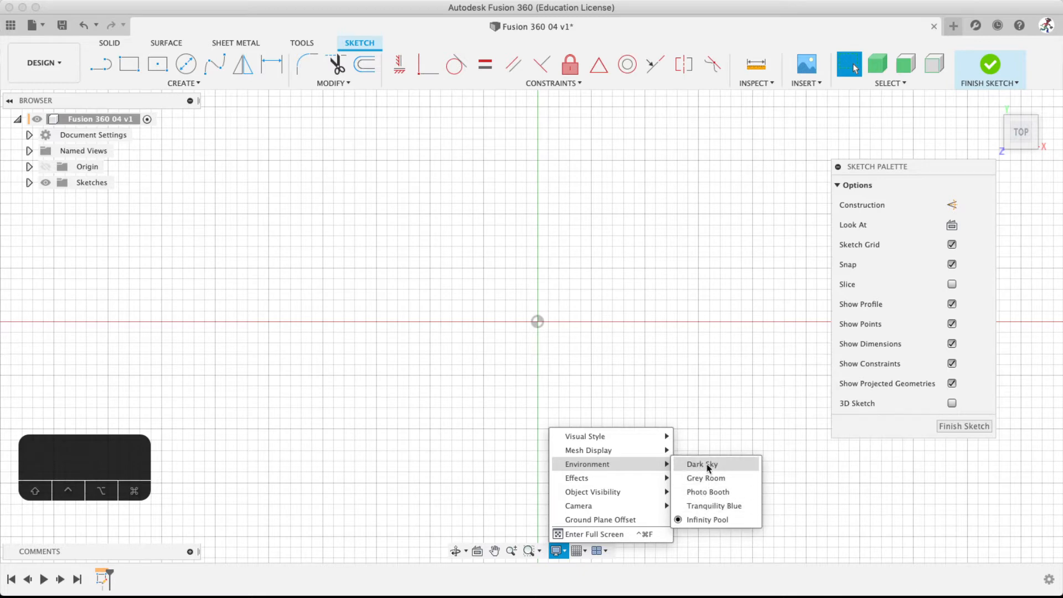
click(710, 507)
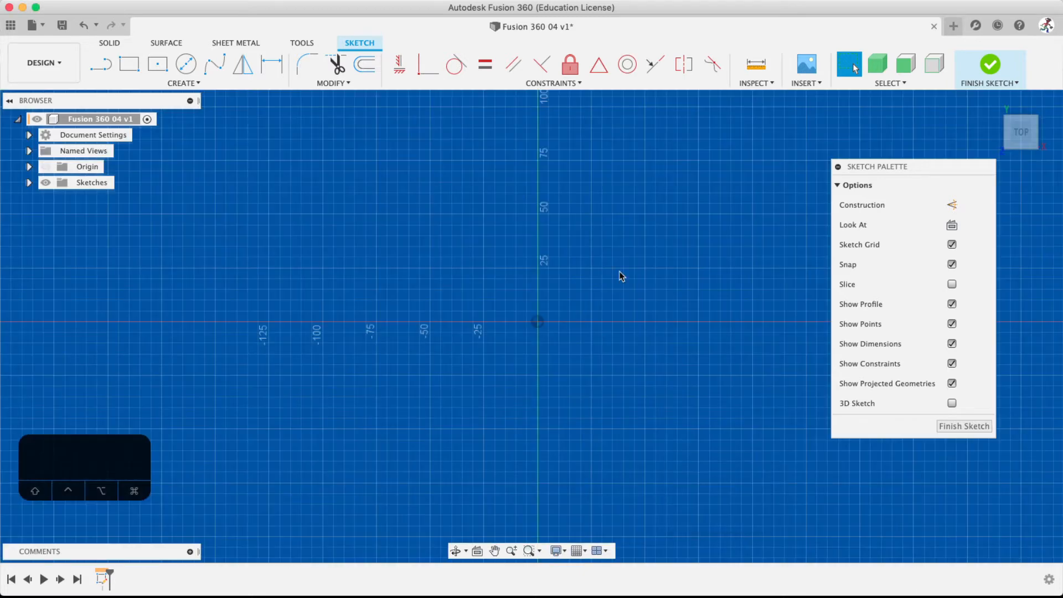
click(557, 550)
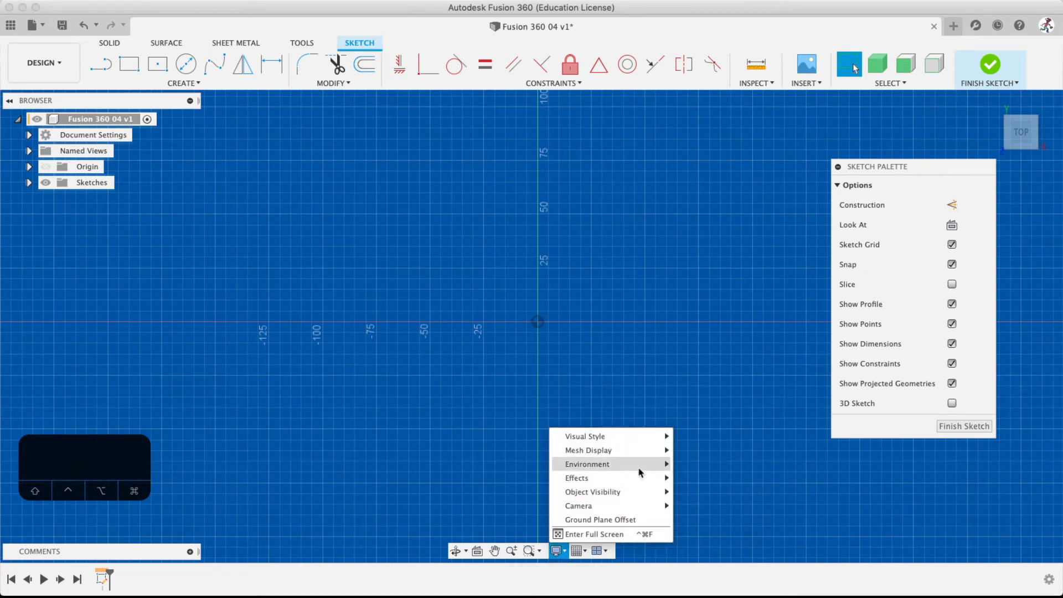
mouse_move(648, 465)
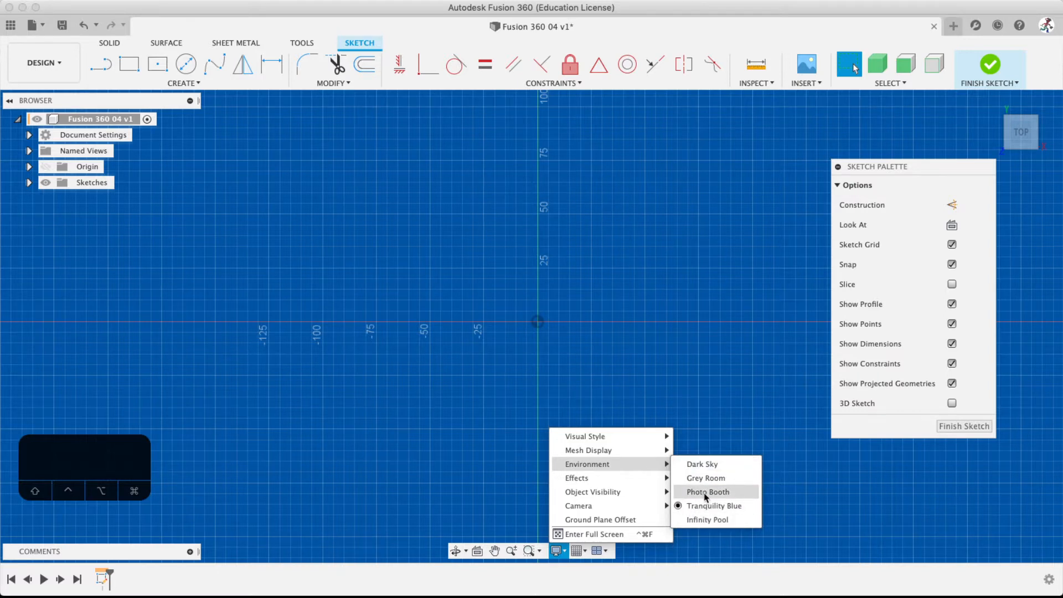
click(705, 492)
Try the Dark Sky environment and restore the canvas to Infinity Pool
click(556, 550)
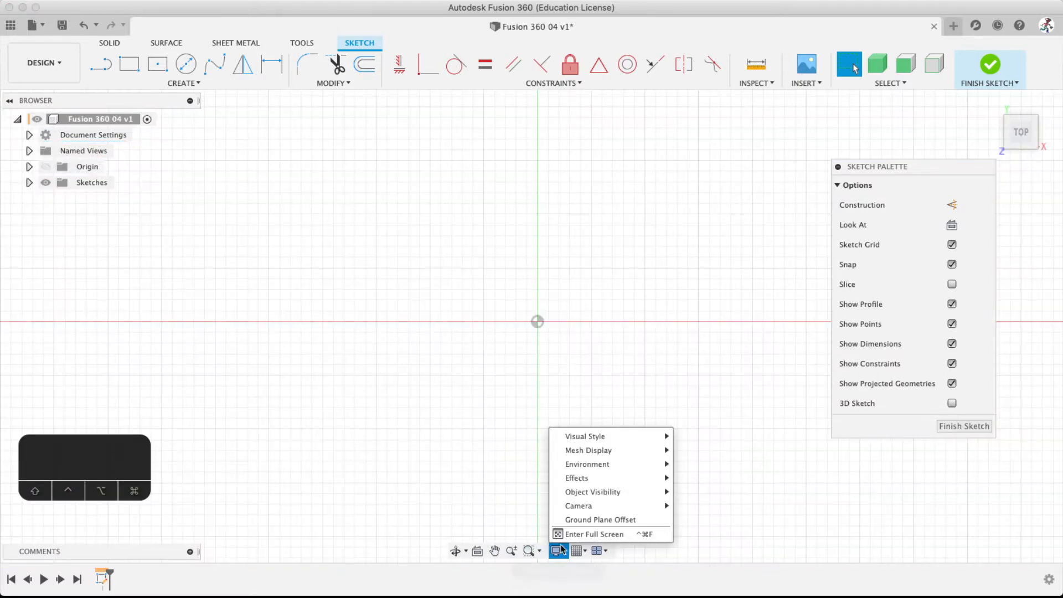
mouse_move(619, 462)
click(703, 464)
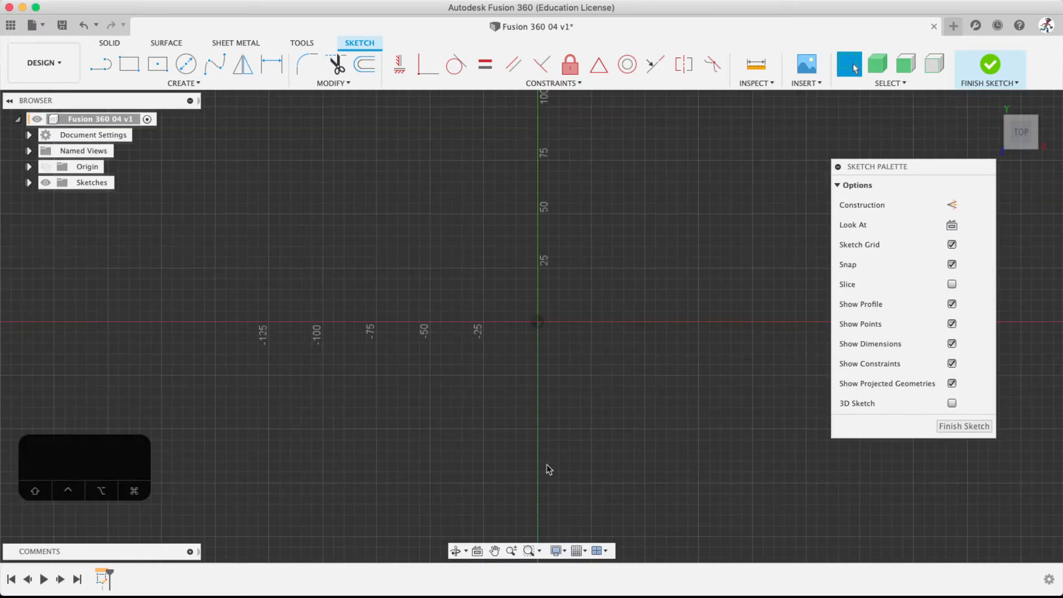
click(555, 551)
mouse_move(630, 469)
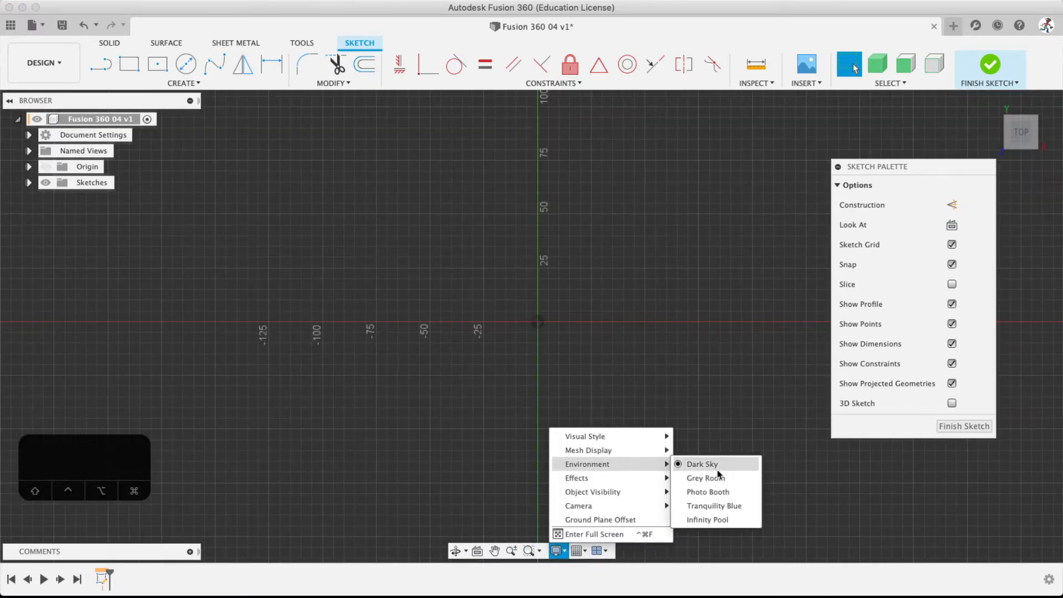
click(708, 519)
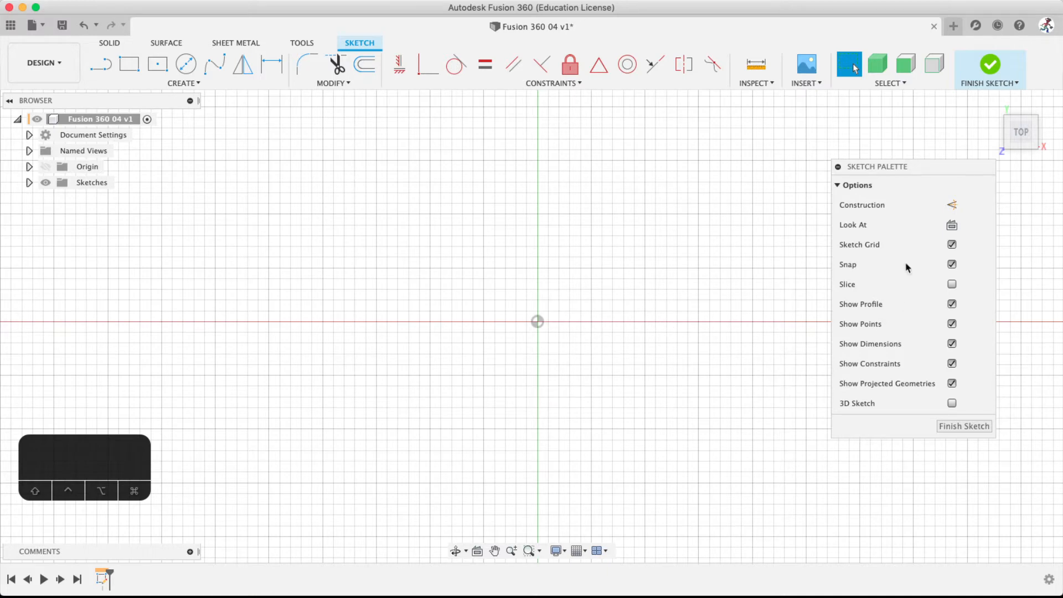
Toggle the sketch grid off and on twice, leaving both Sketch Grid and Snap enabled
drag(900, 168, 902, 157)
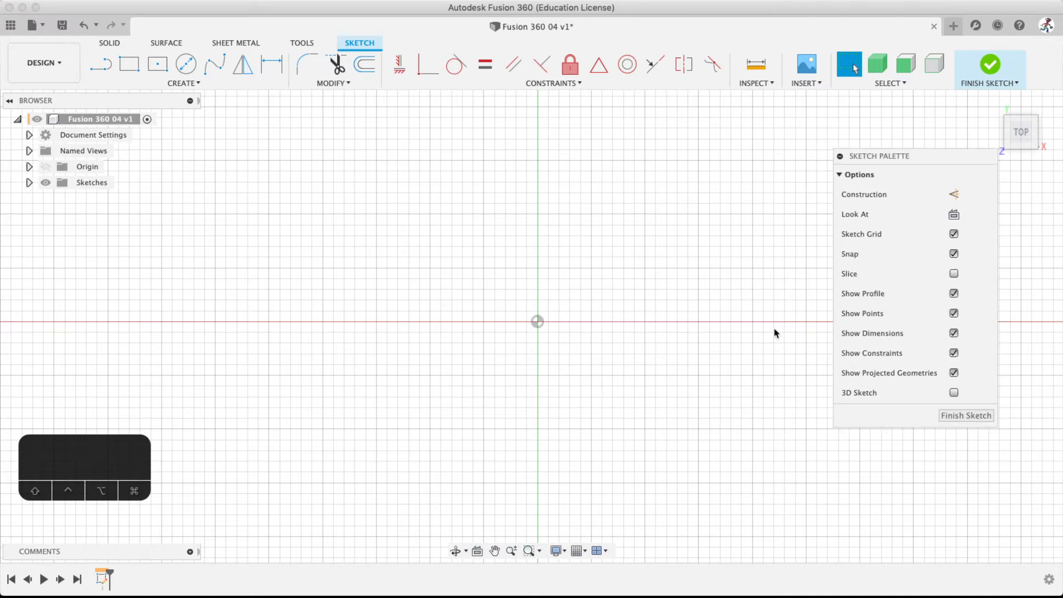
click(953, 234)
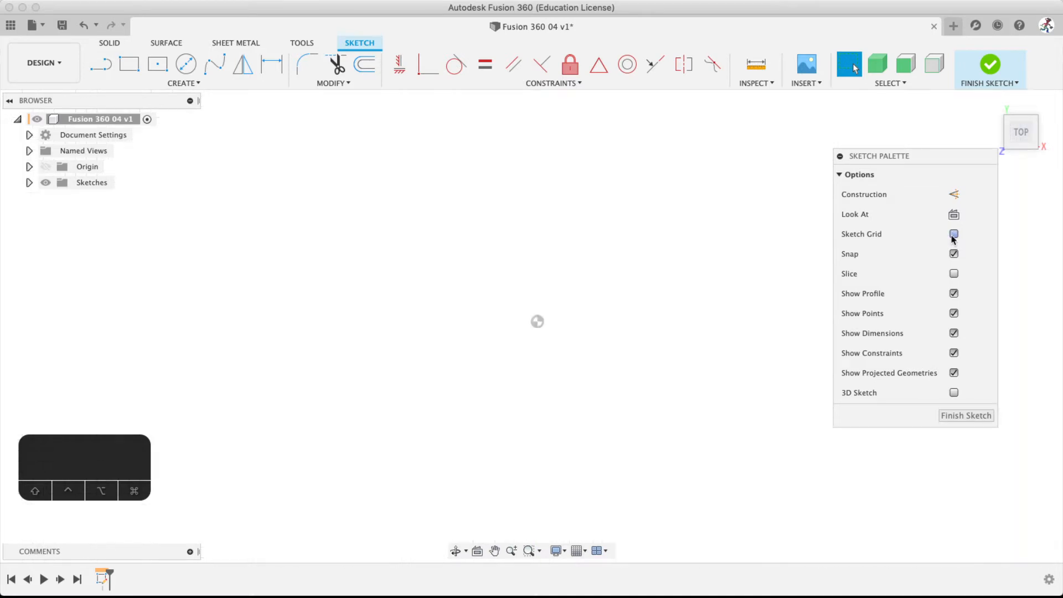
click(953, 235)
click(953, 234)
click(953, 235)
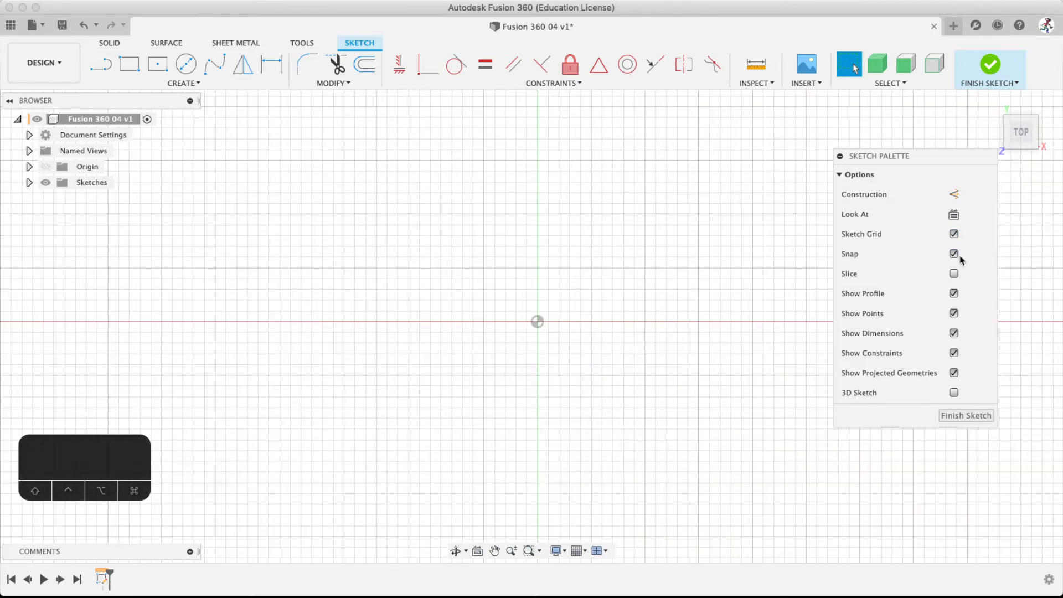
click(953, 254)
scroll(574, 266, down, 5)
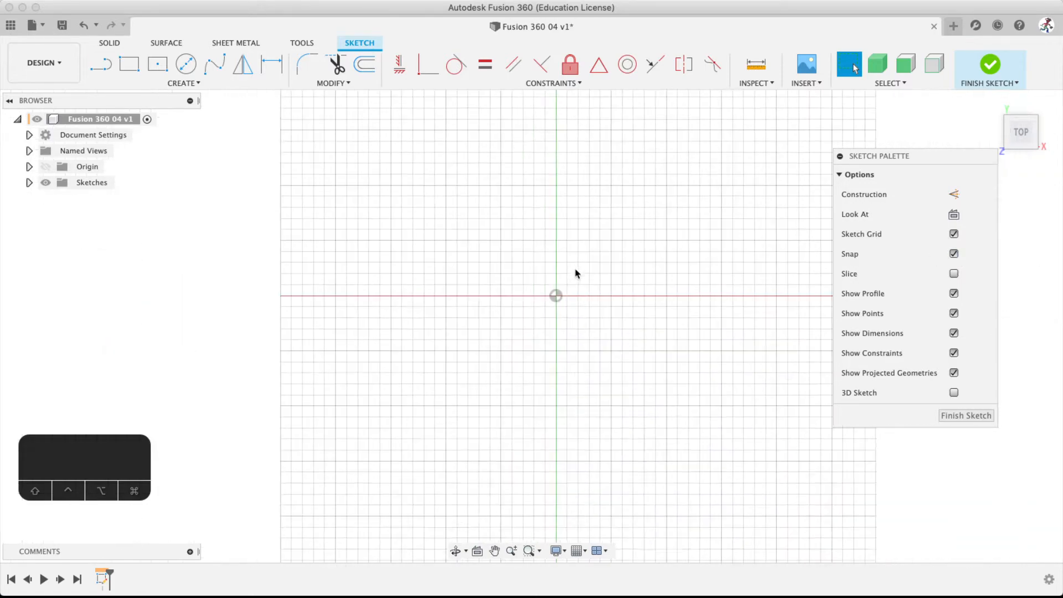
scroll(570, 281, up, 10)
scroll(526, 301, down, 6)
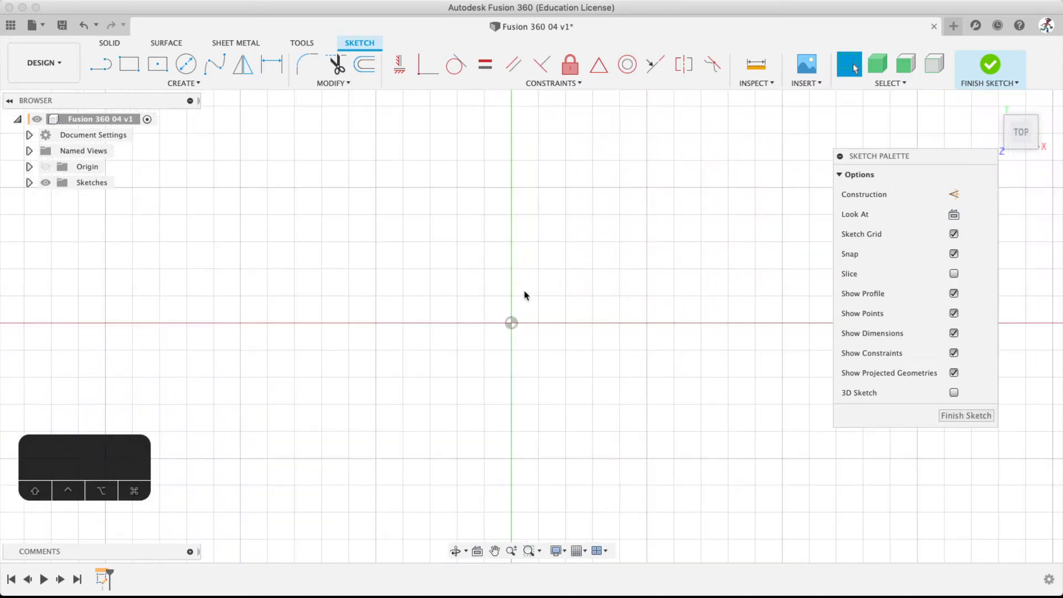
scroll(520, 298, up, 7)
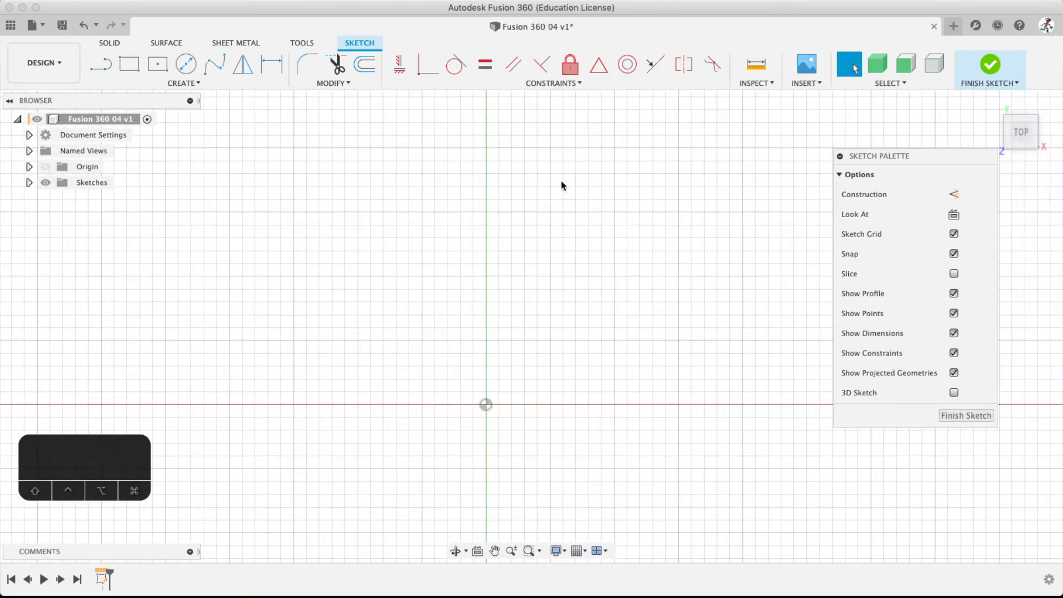
scroll(488, 380, up, 3)
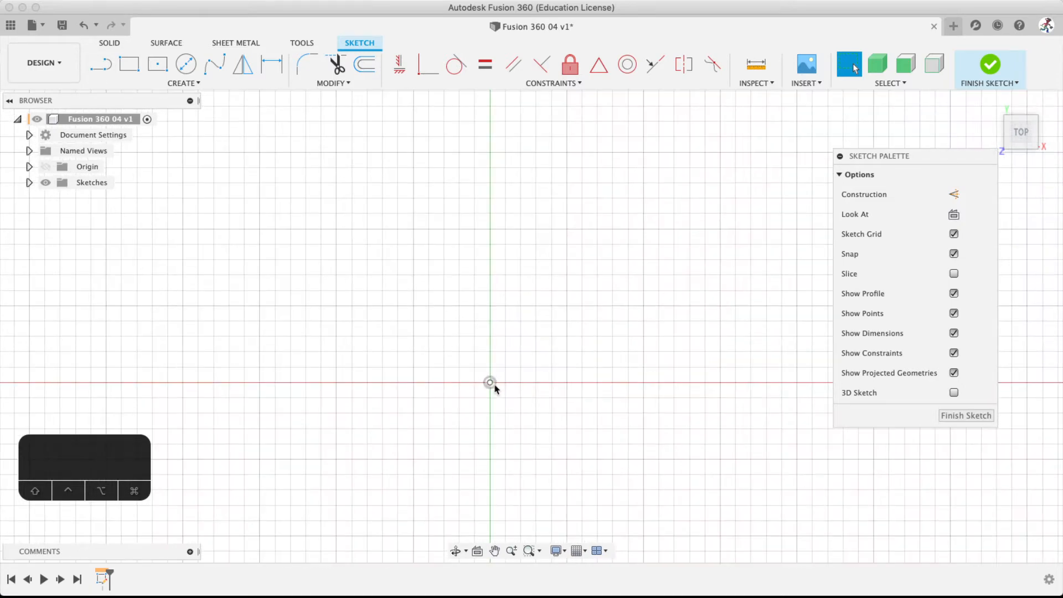
middle_drag(517, 414, 543, 349)
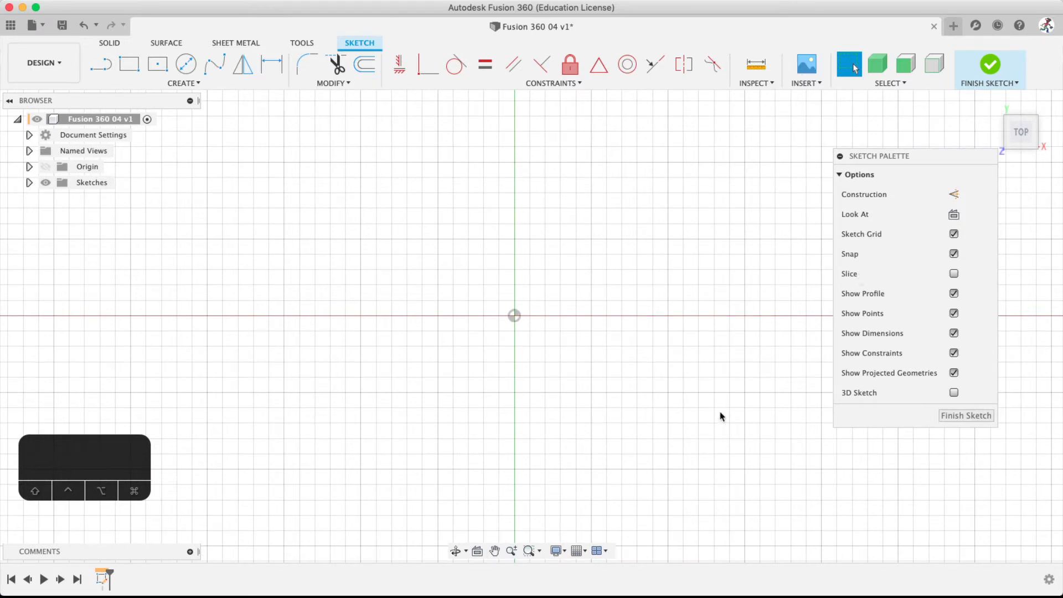
click(559, 552)
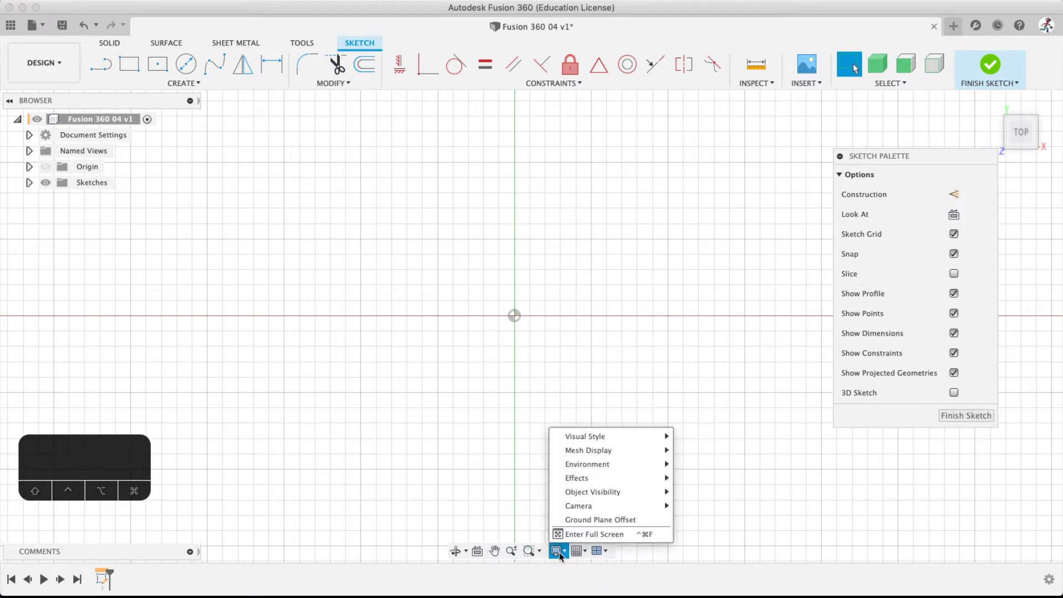
mouse_move(607, 503)
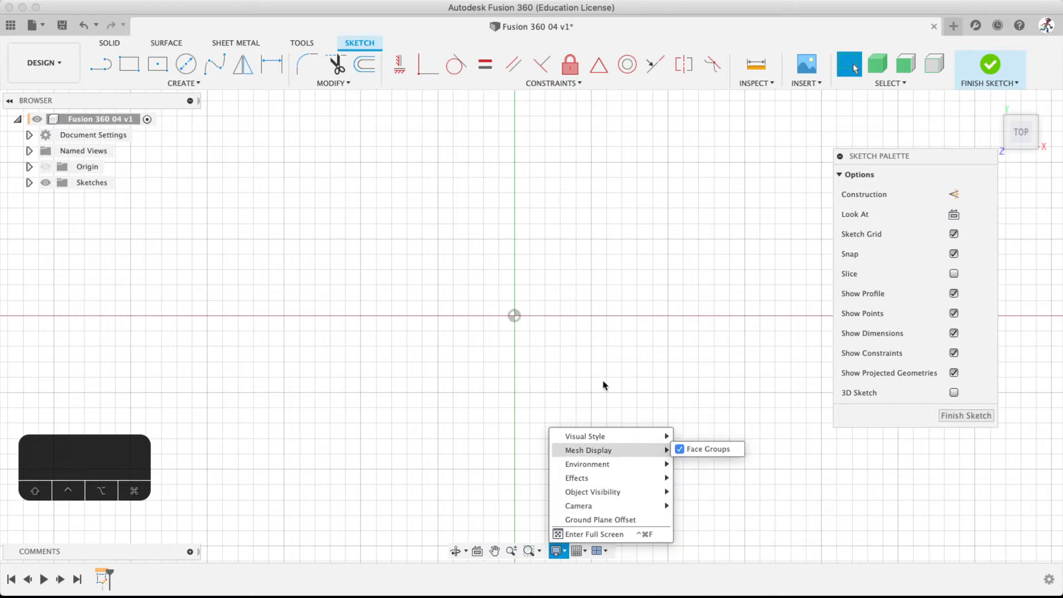
click(621, 294)
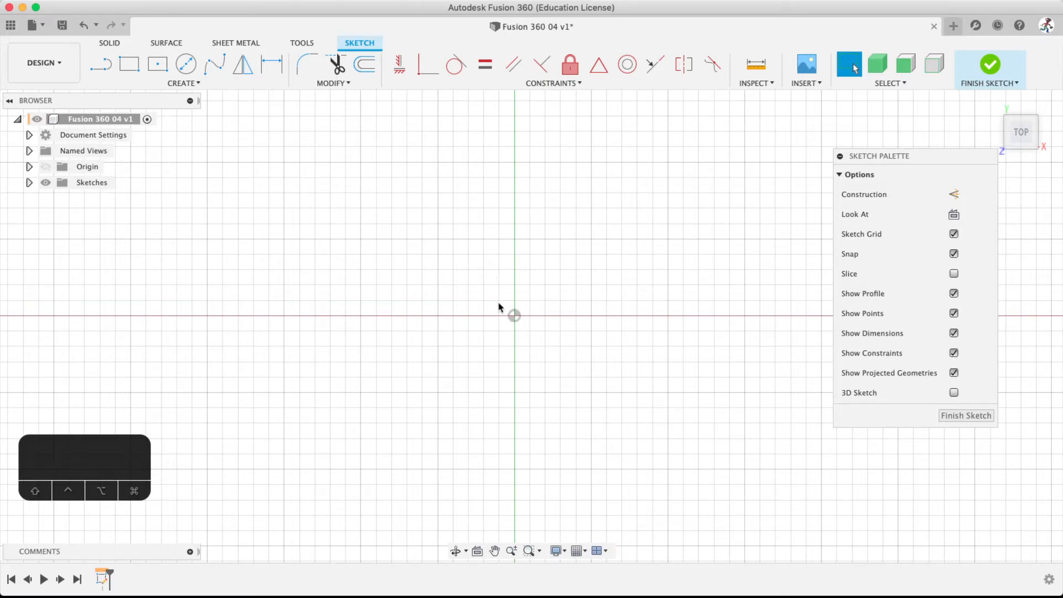
scroll(499, 309, down, 2)
scroll(499, 309, up, 2)
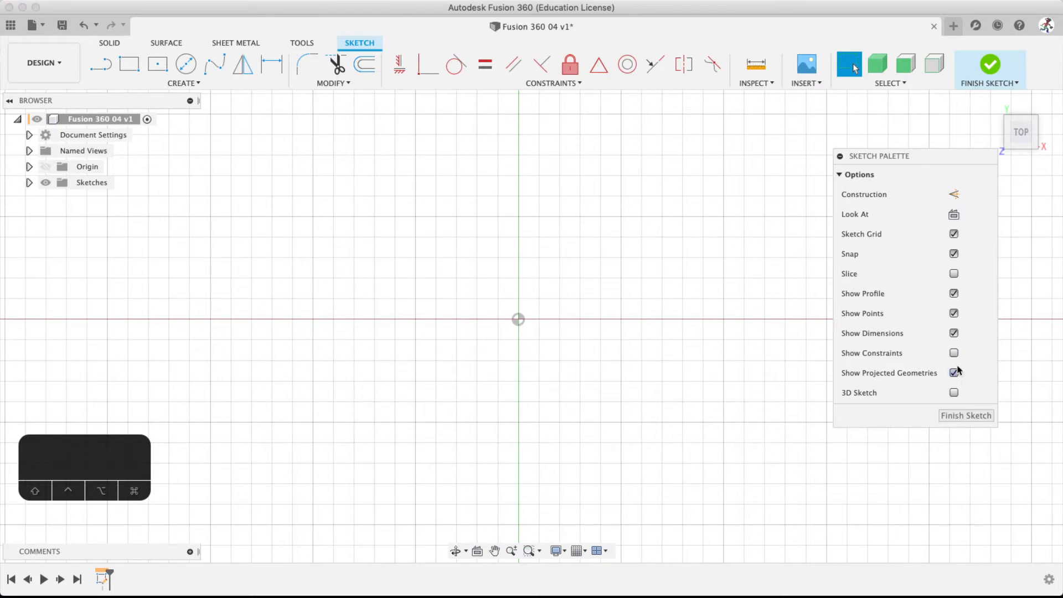
click(512, 83)
click(954, 394)
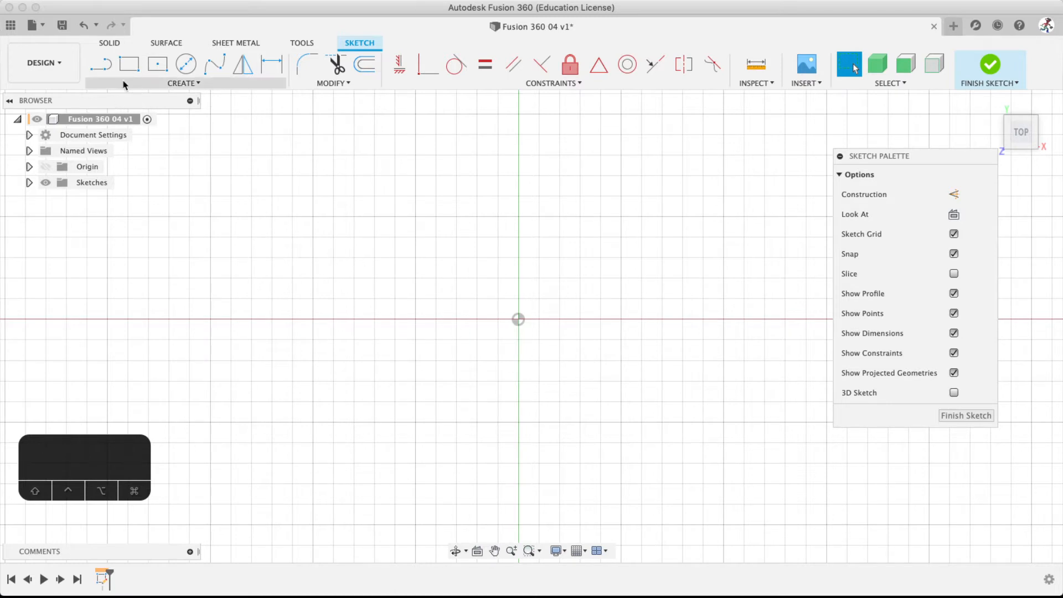
Unpin Center Diameter Circle from the toolbar, pin it back, and reposition it between Spline and Mirror
click(108, 84)
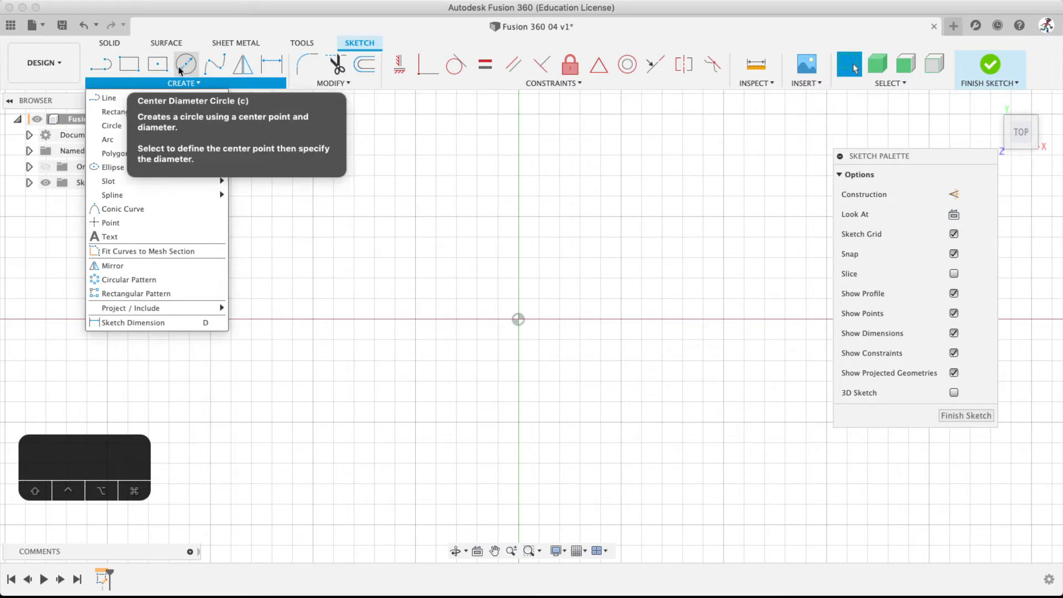
mouse_move(202, 123)
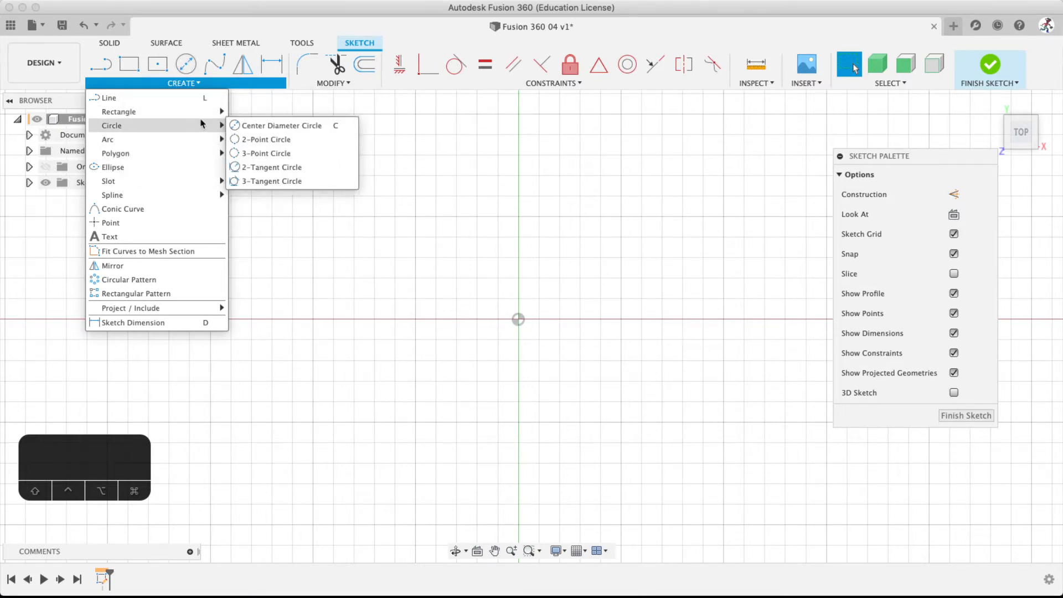
click(348, 126)
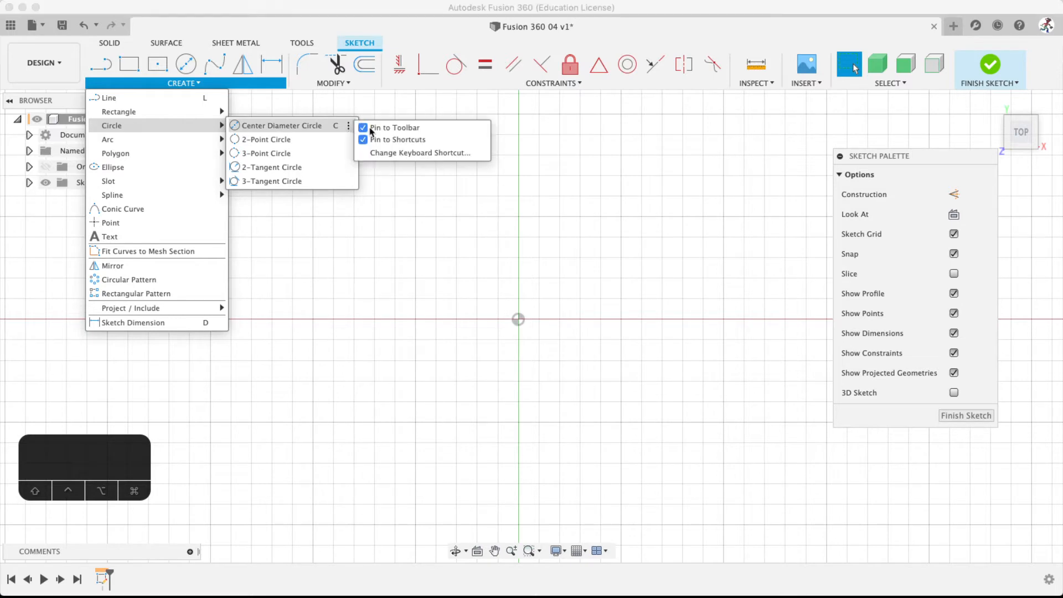
click(362, 129)
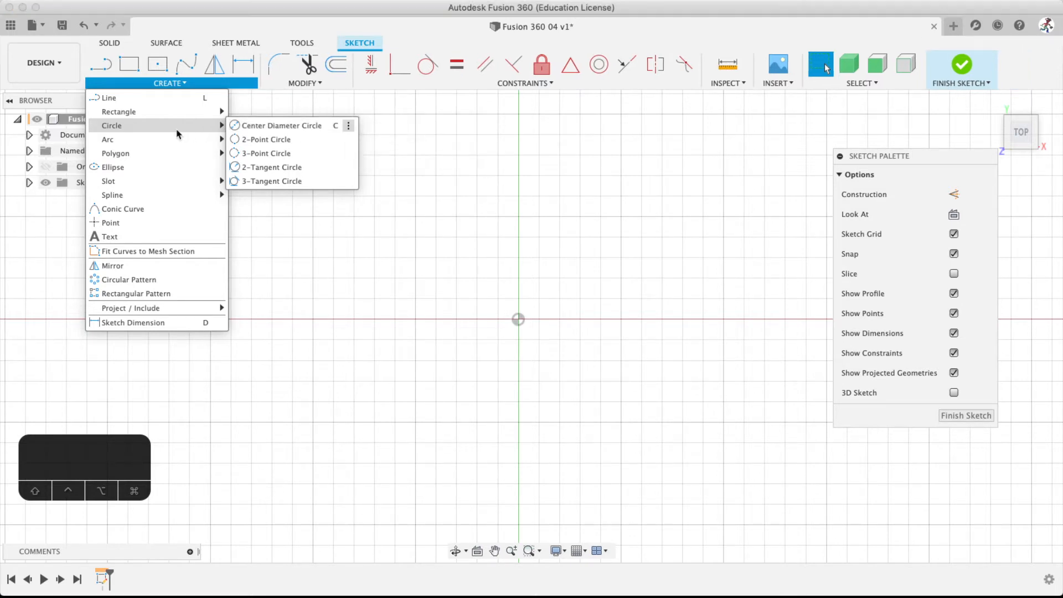
click(348, 126)
click(363, 128)
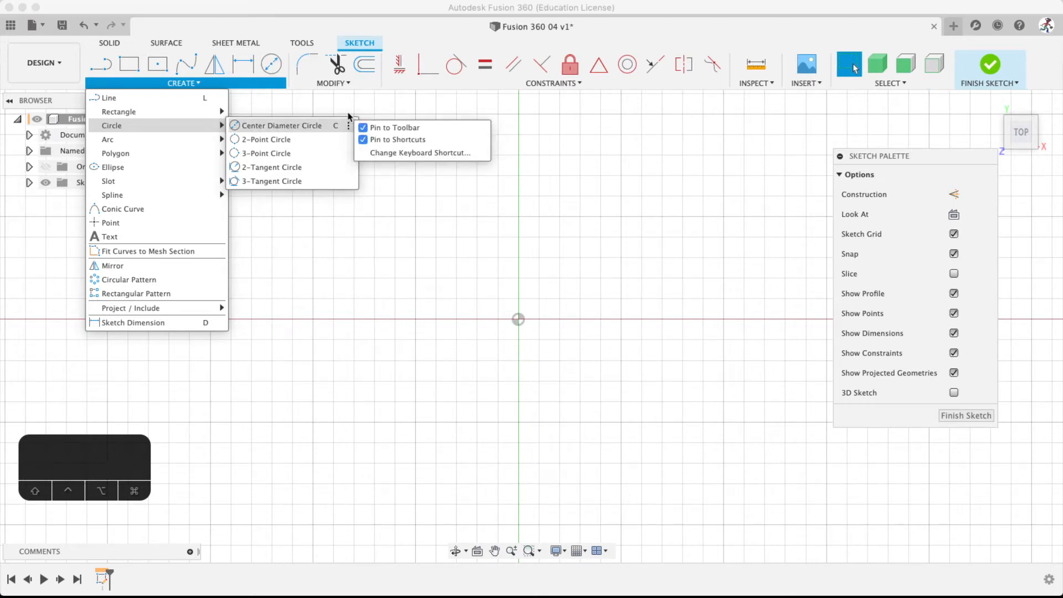
drag(271, 64, 210, 67)
Draw a center diameter circle of 6 mm at the origin, and delete it
click(211, 67)
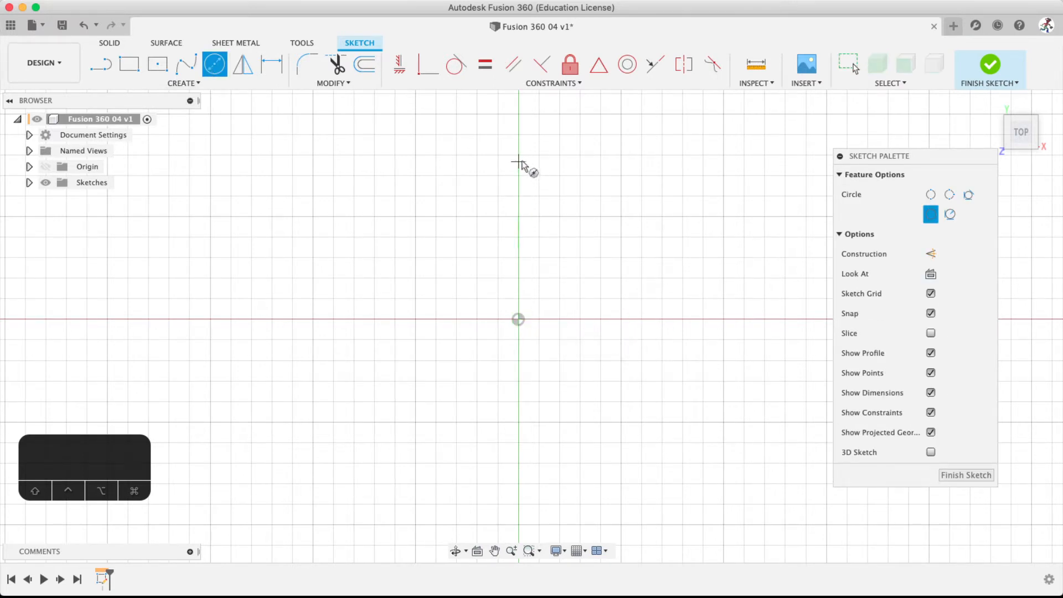
click(518, 319)
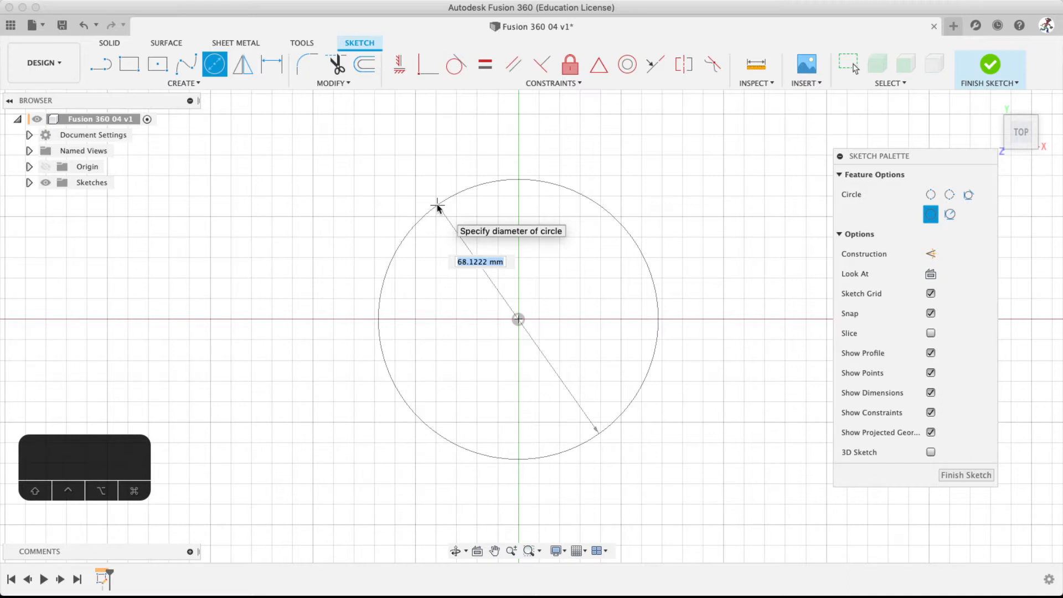
text(6)
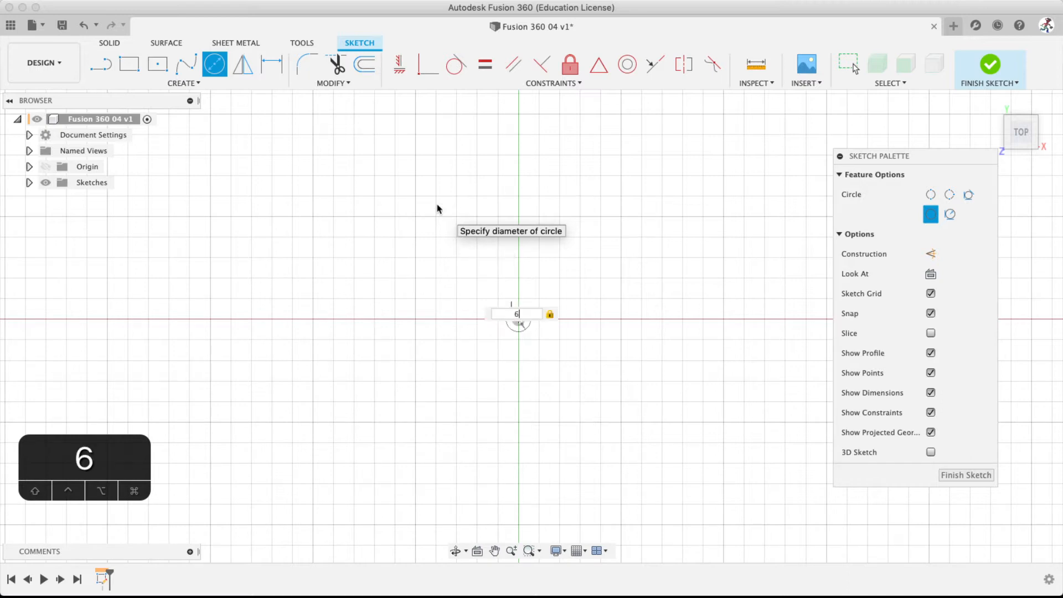
key(Return)
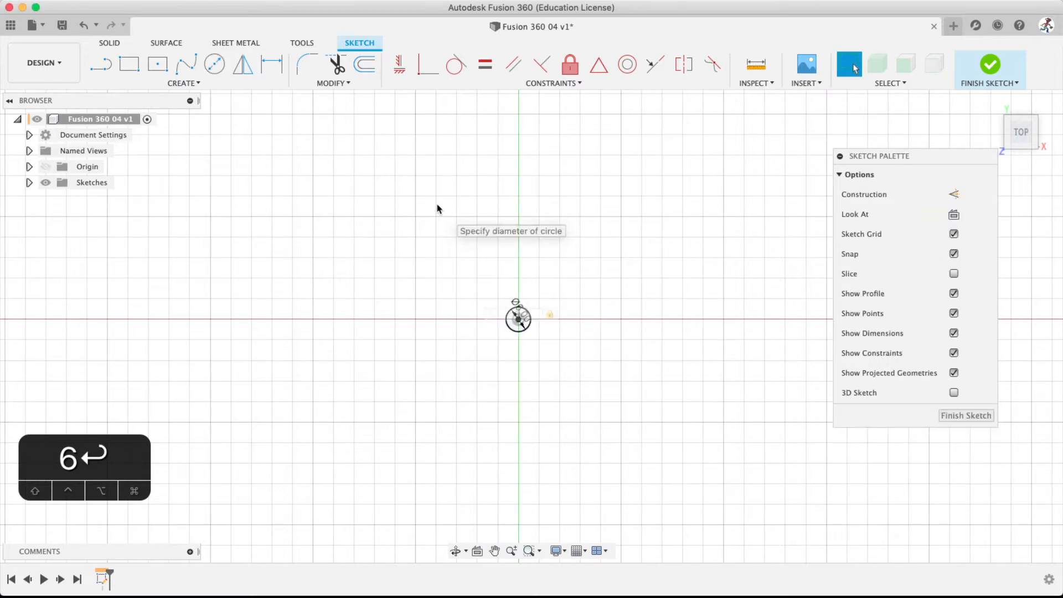
scroll(516, 312, up, 2)
scroll(518, 331, up, 10)
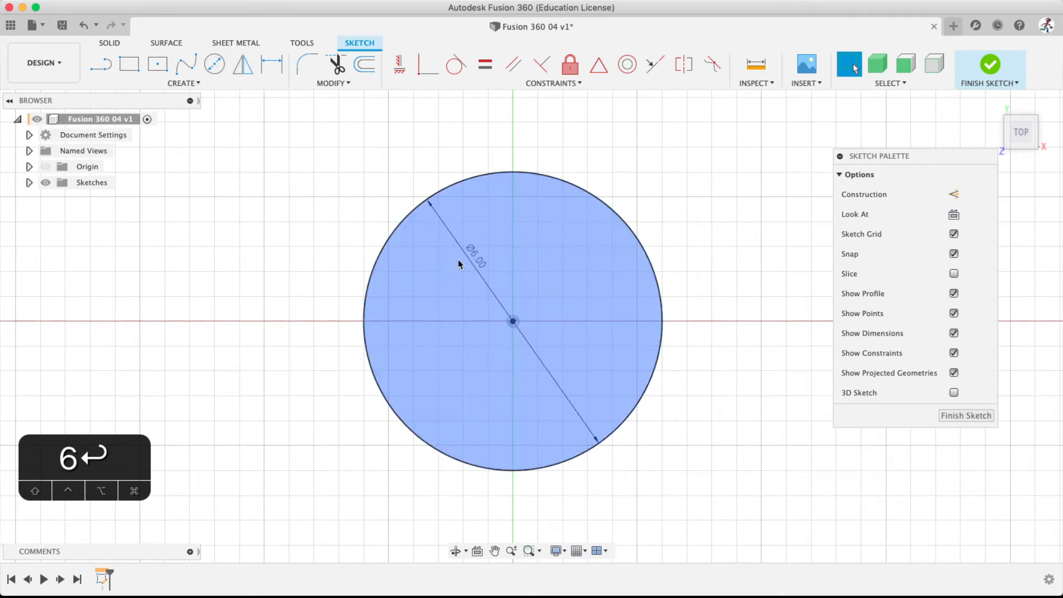
drag(277, 98, 769, 533)
key(Delete)
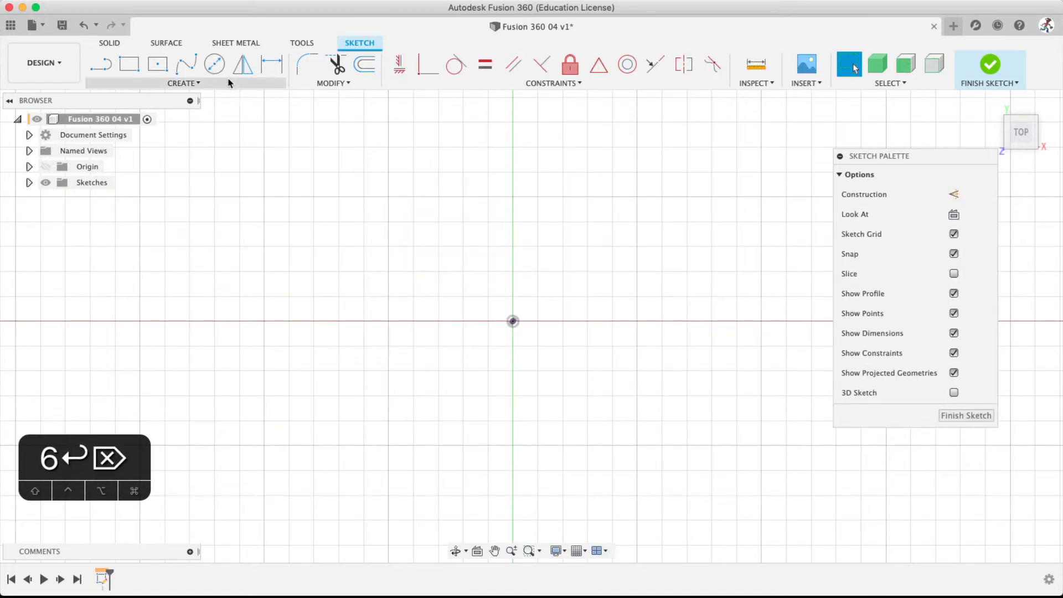
Draw a center diameter circle about 6 mm across at the origin, without entering an exact diameter
key(c)
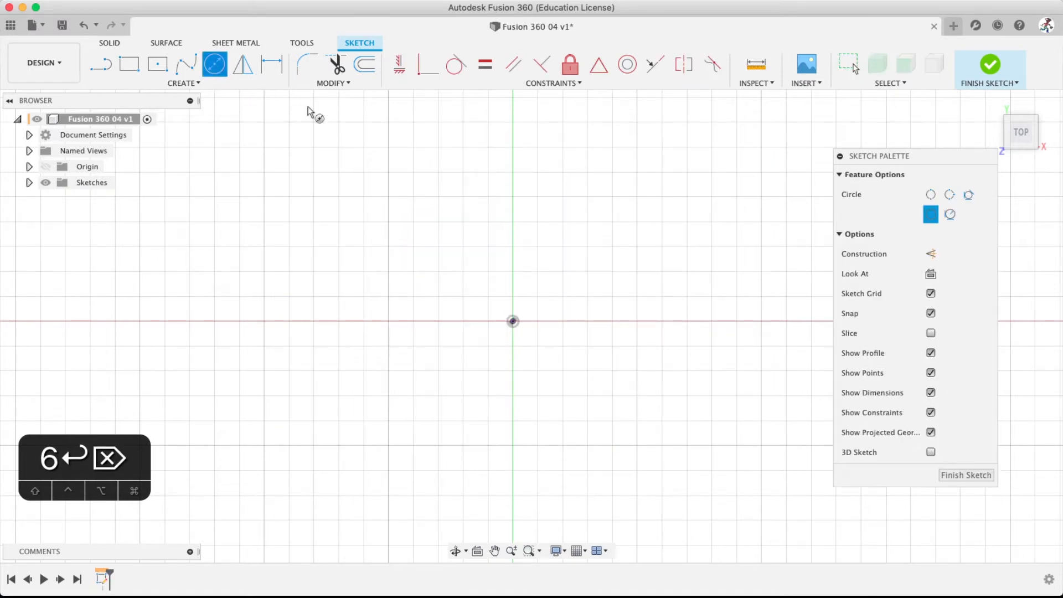
click(512, 321)
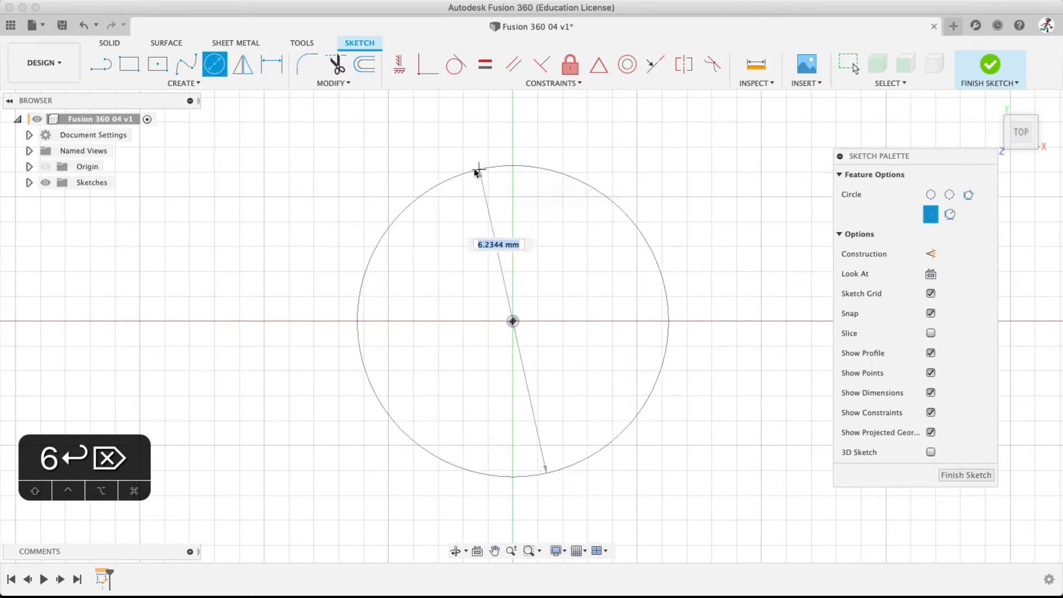
click(514, 172)
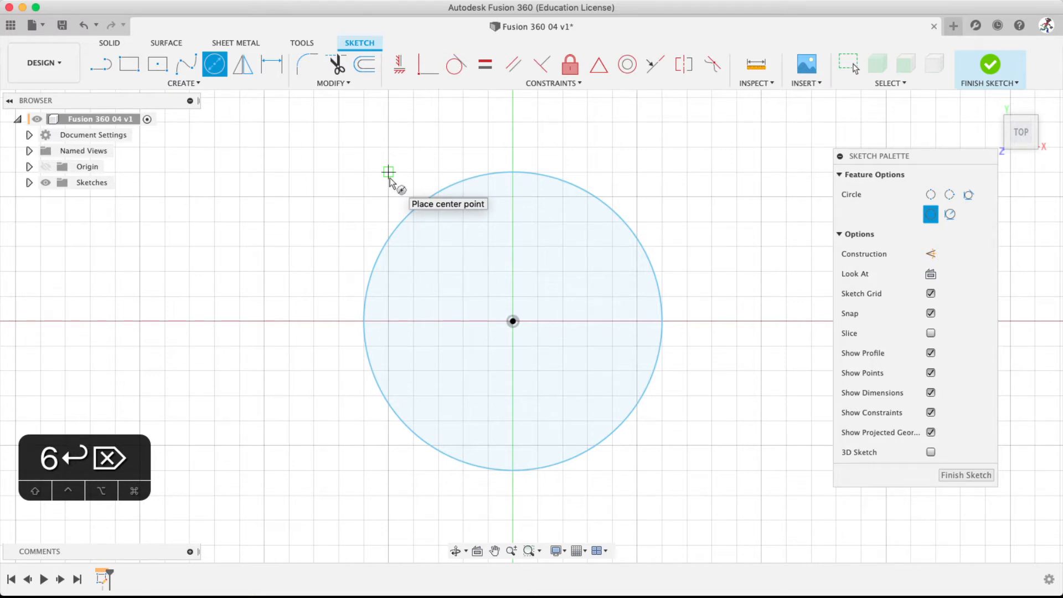
key(Escape)
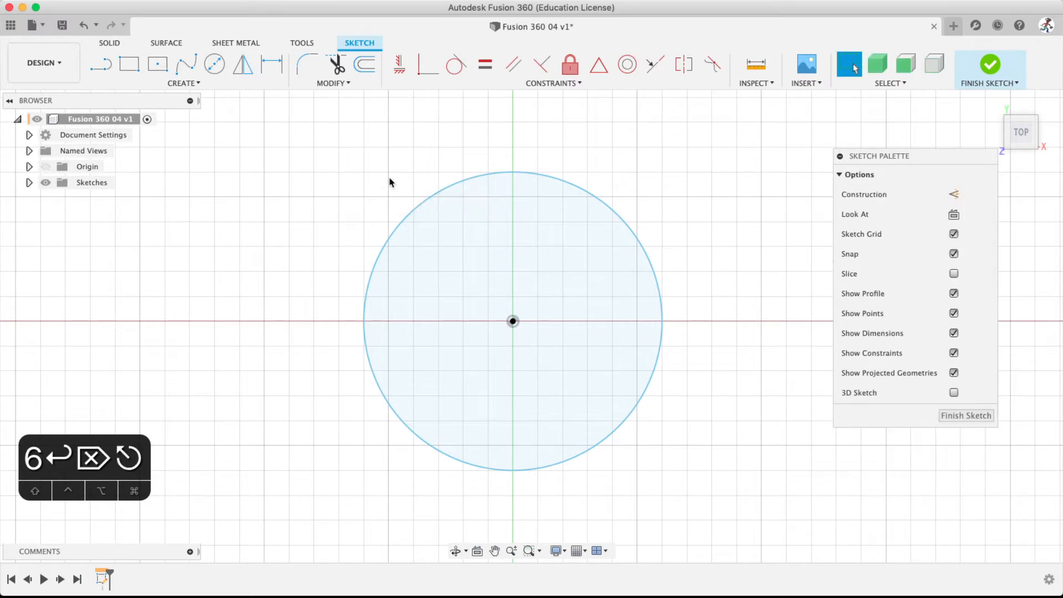
Try to move the circle at the origin 2 mm along Y and back using Move/Copy
click(428, 193)
key(m)
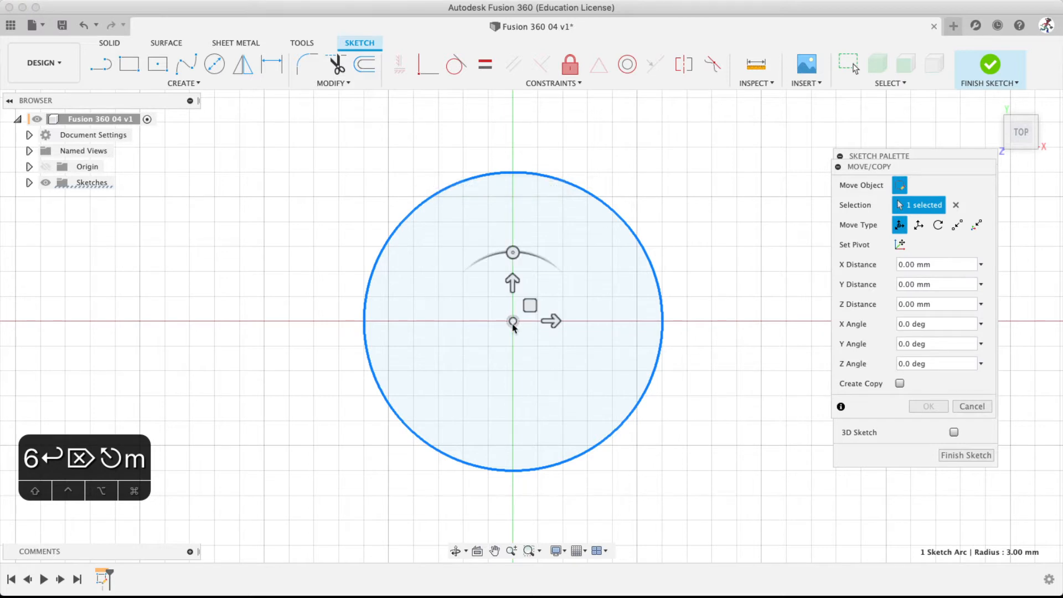
drag(513, 283, 513, 182)
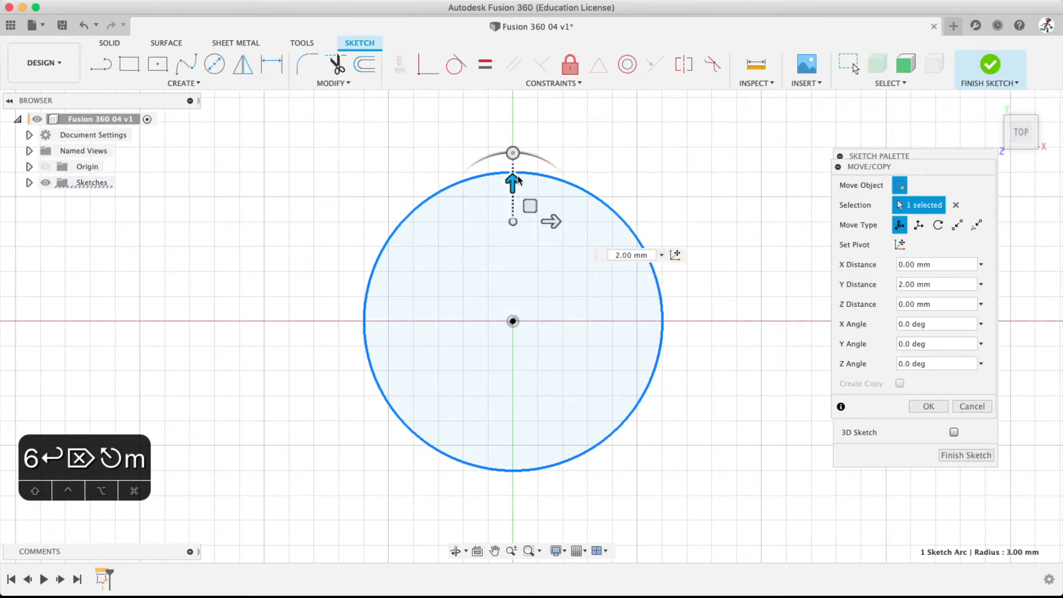
mouse_move(553, 222)
mouse_down()
mouse_move(633, 224)
mouse_move(552, 221)
mouse_up()
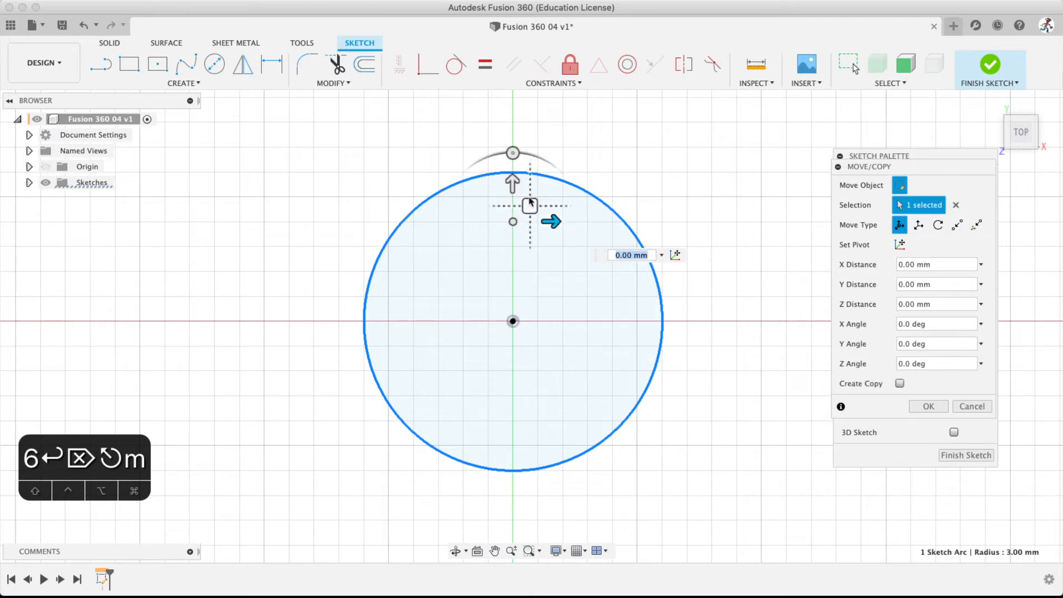
drag(515, 185, 514, 280)
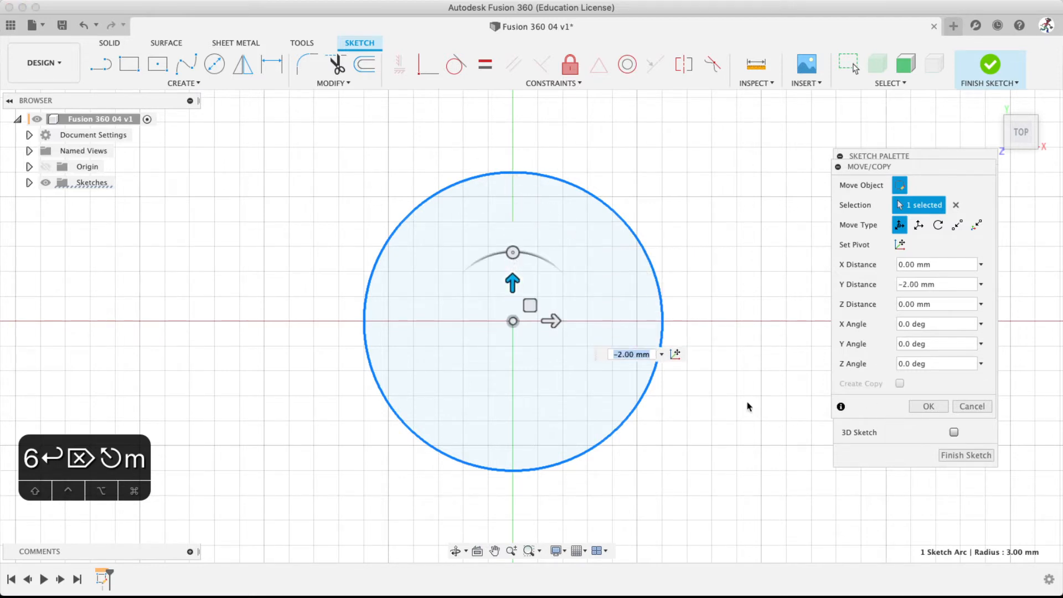
key(Return)
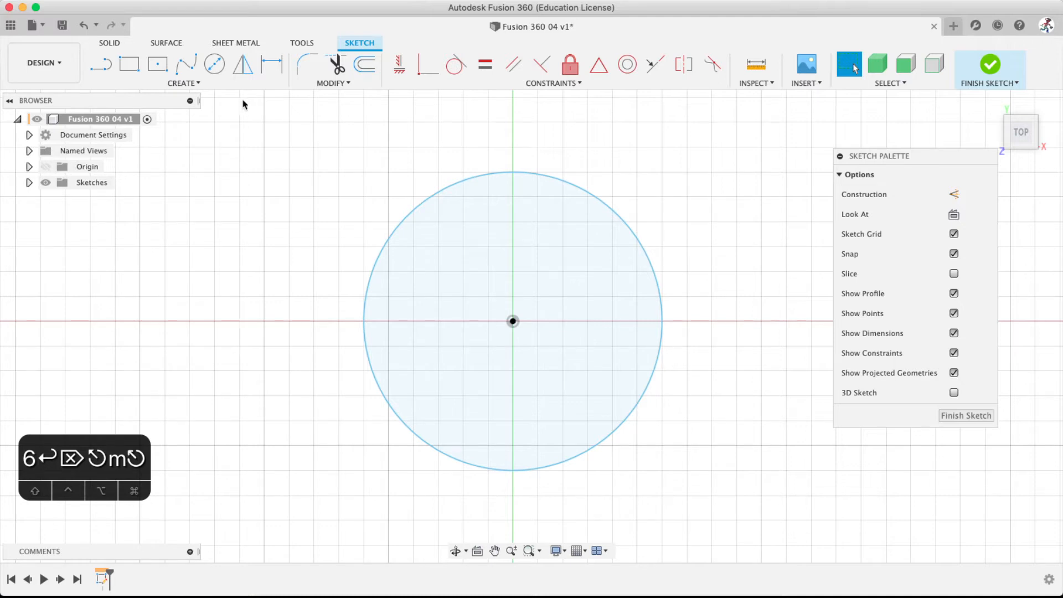
Show the origin planes and axes to check the circle's center against them, and hide them again
click(45, 168)
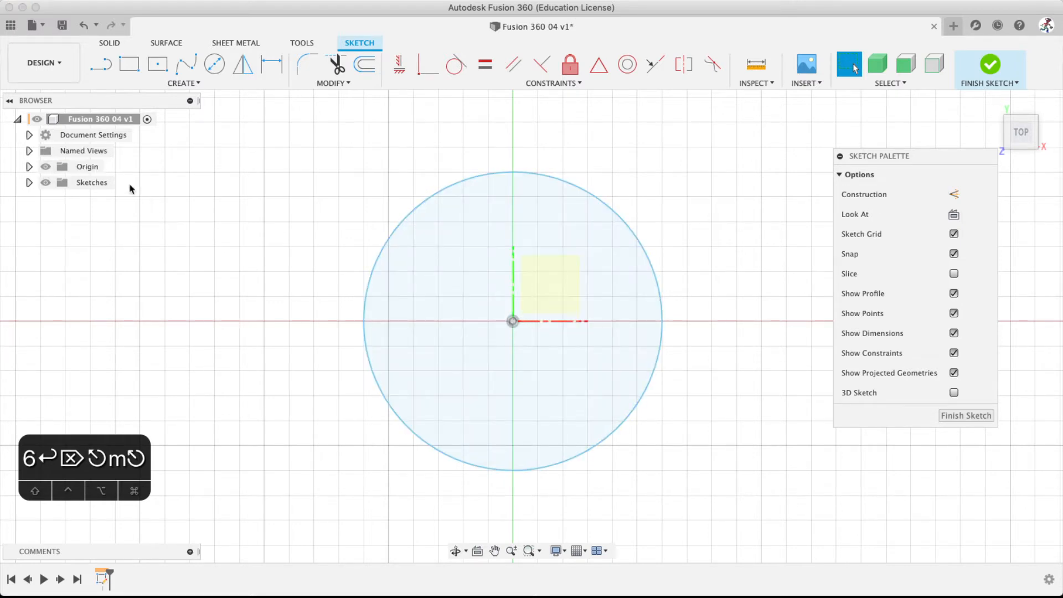
click(46, 166)
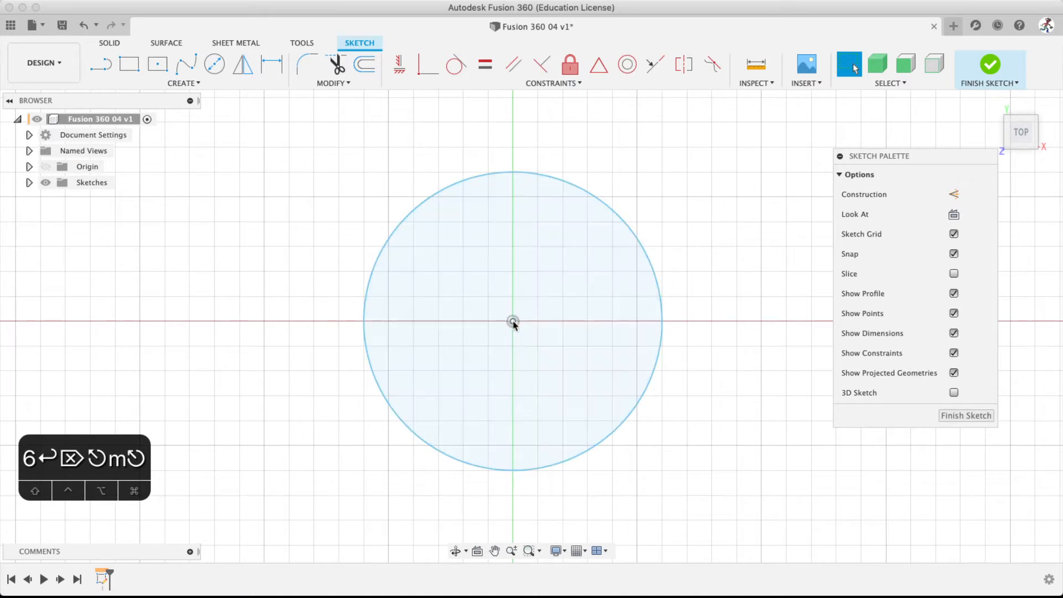
click(87, 168)
Finish the sketch and reopen it for editing from the circle's edge
click(990, 65)
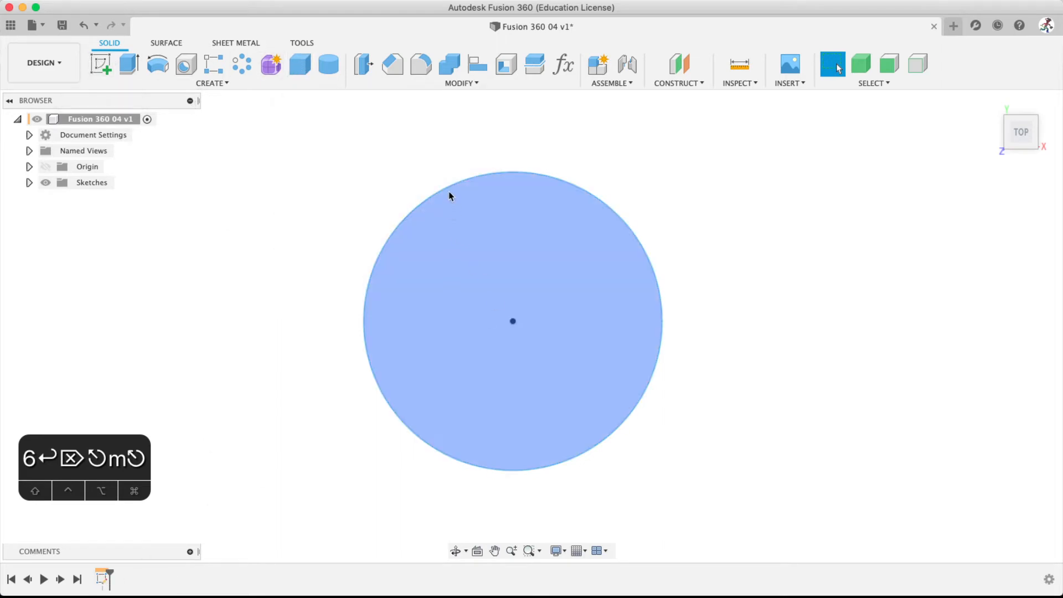
click(450, 189)
right_click(445, 192)
click(424, 258)
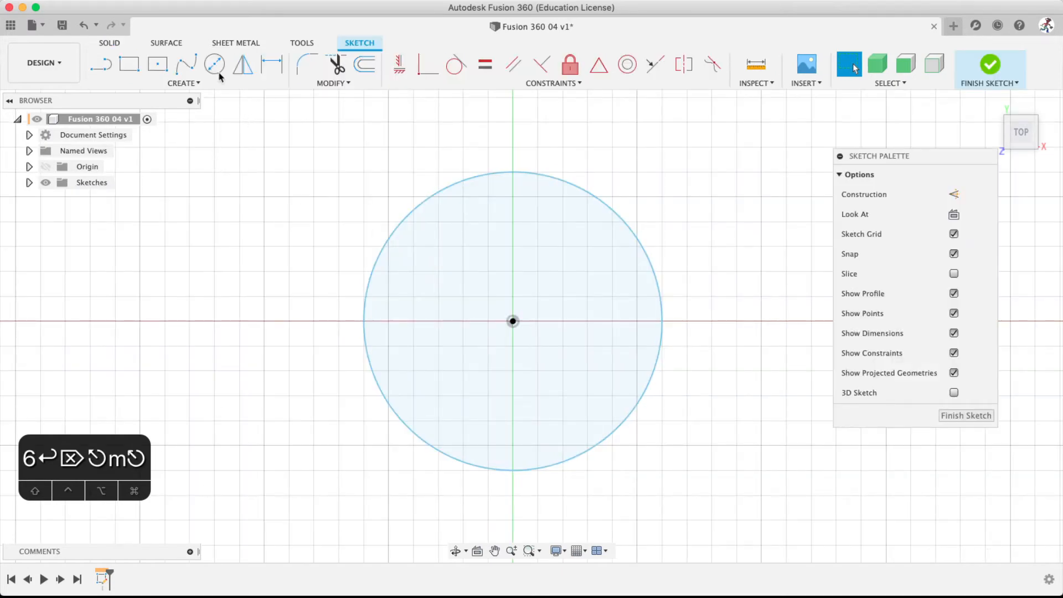
Draw a second center diameter circle of 6 mm, to the left of the first circle and centred above the X axis
click(213, 68)
scroll(273, 304, up, 2)
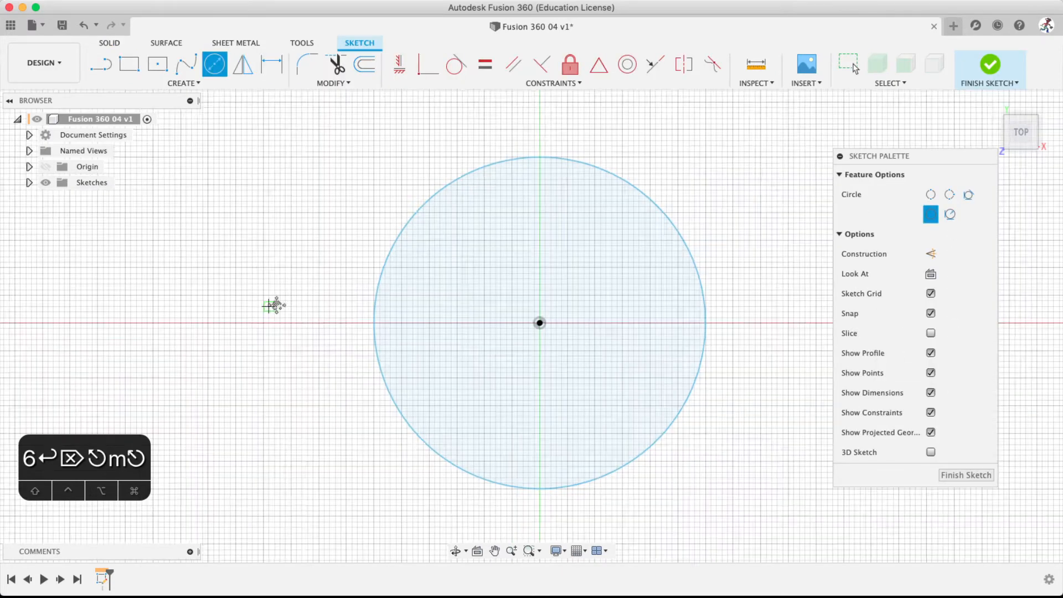
middle_drag(273, 304, 482, 316)
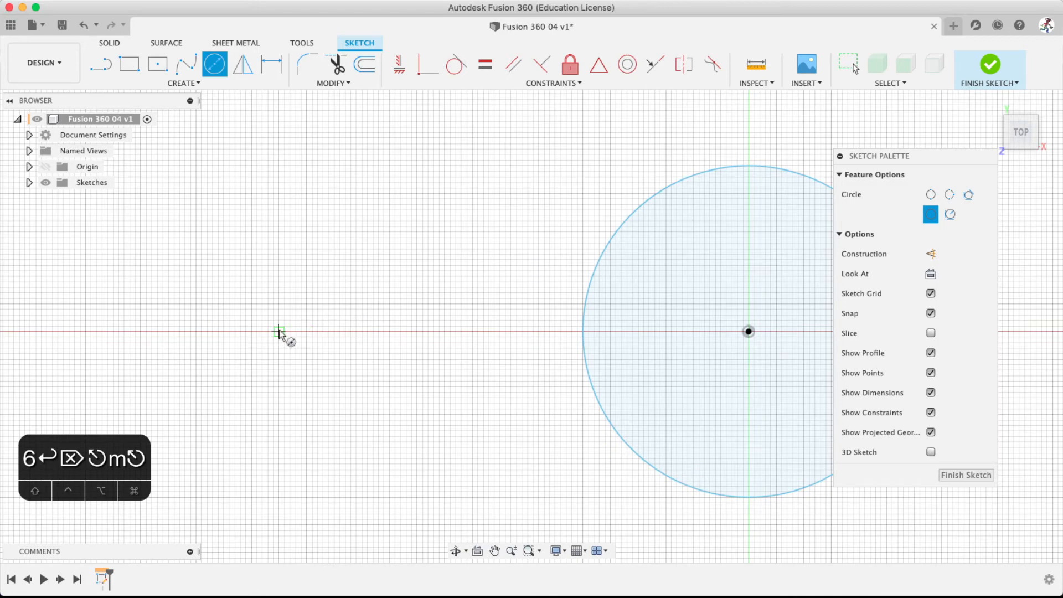
click(280, 249)
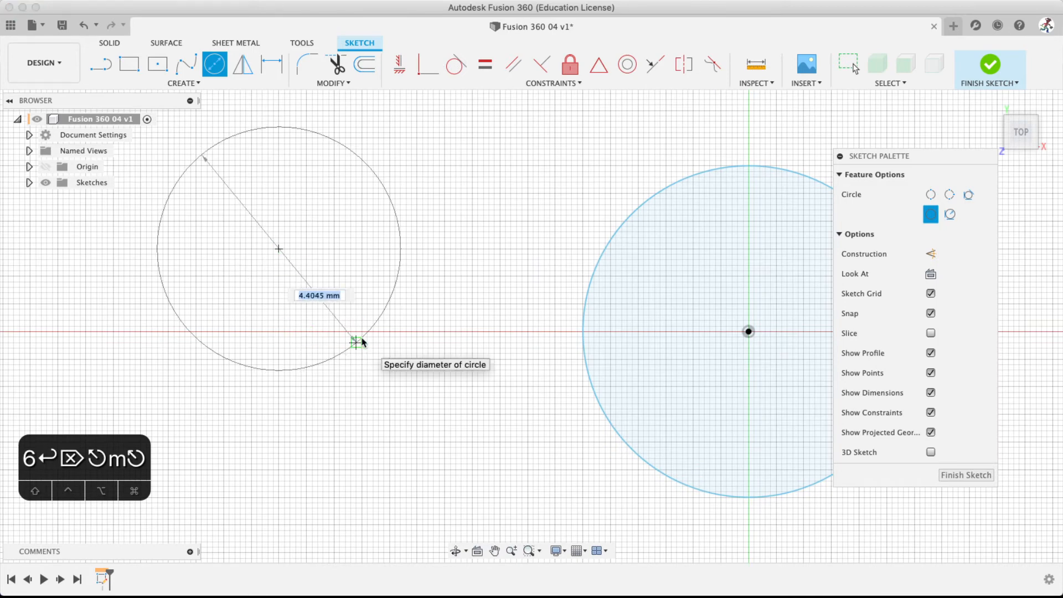
text(6)
key(Return)
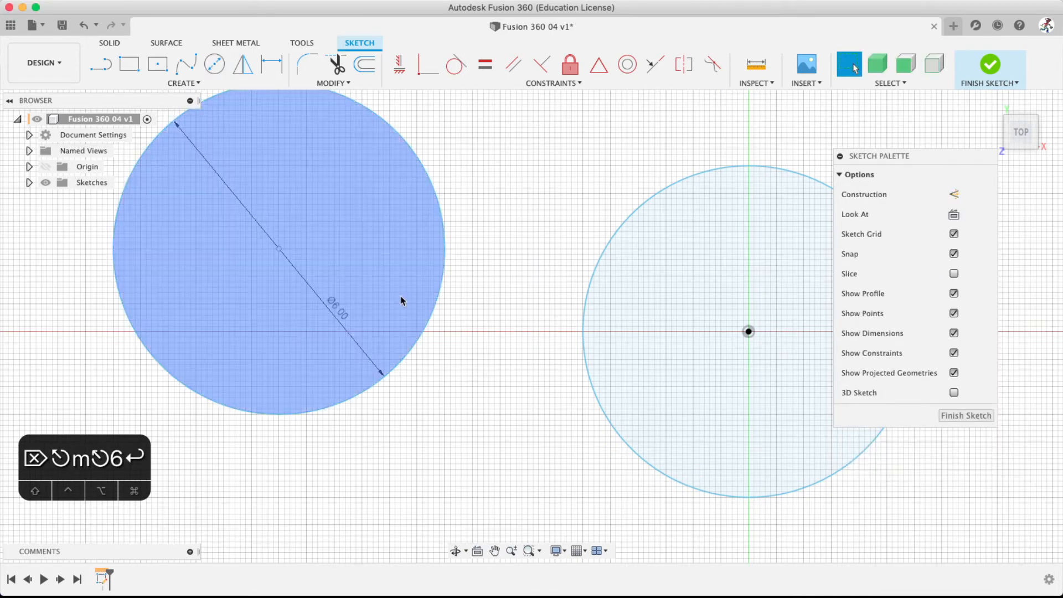
key(Escape)
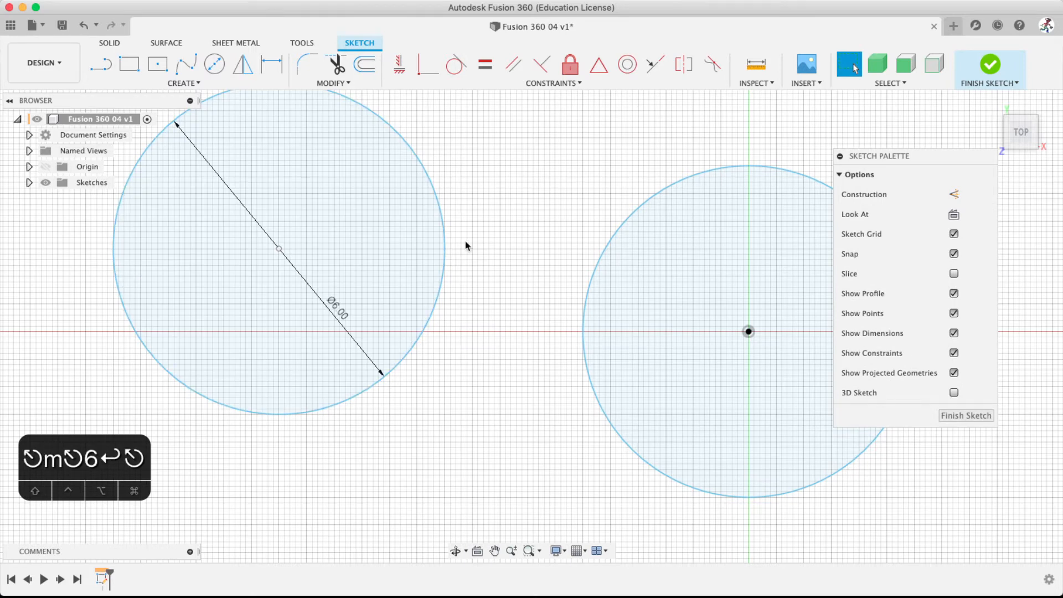
Move the dimensioned 6 mm circle on the left 1.40 mm along X using Move/Copy
click(437, 208)
key(m)
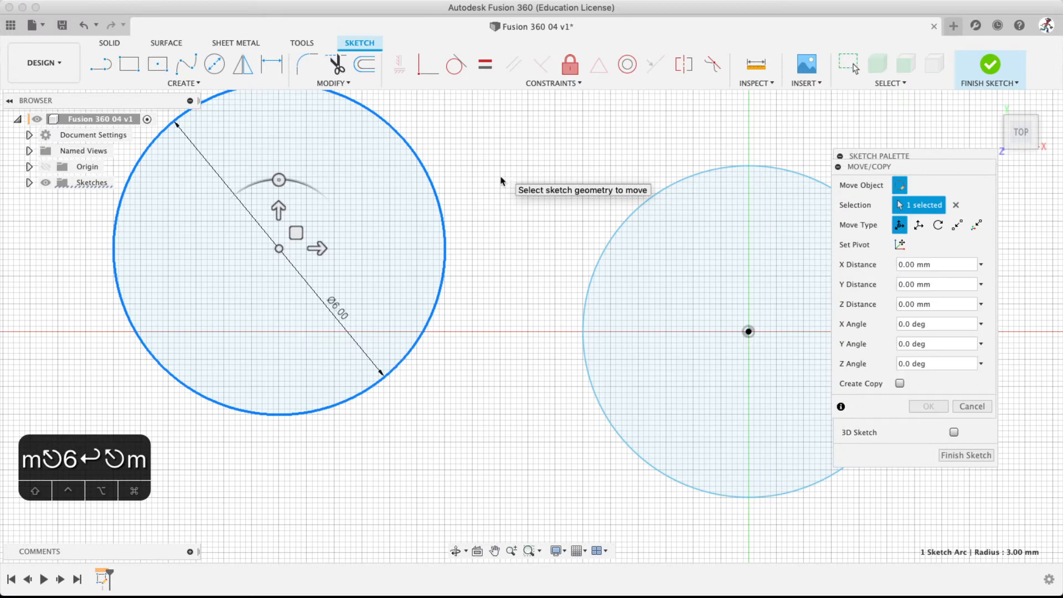
drag(319, 247, 395, 251)
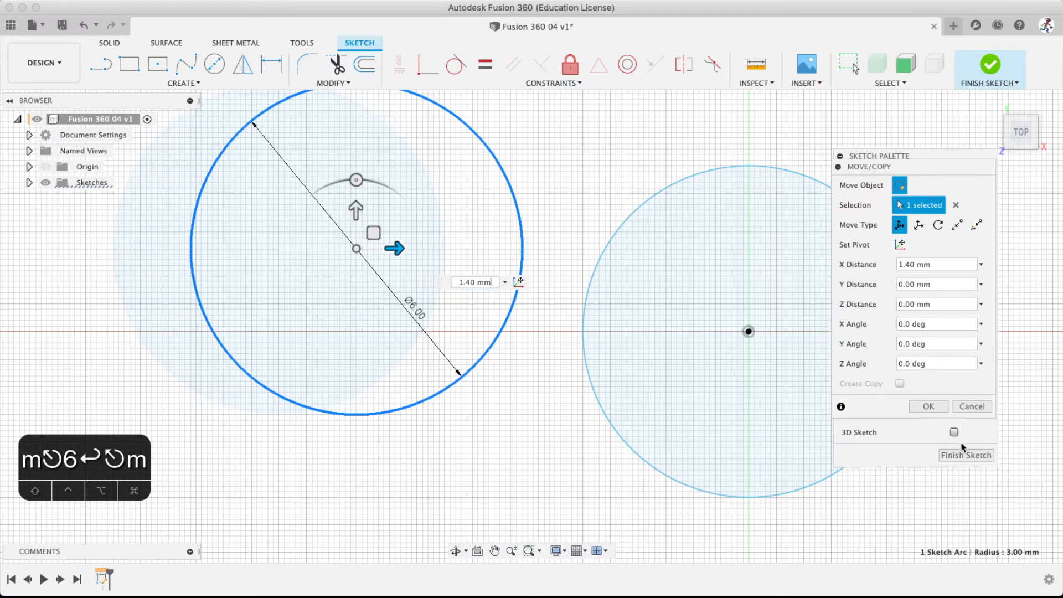
click(928, 406)
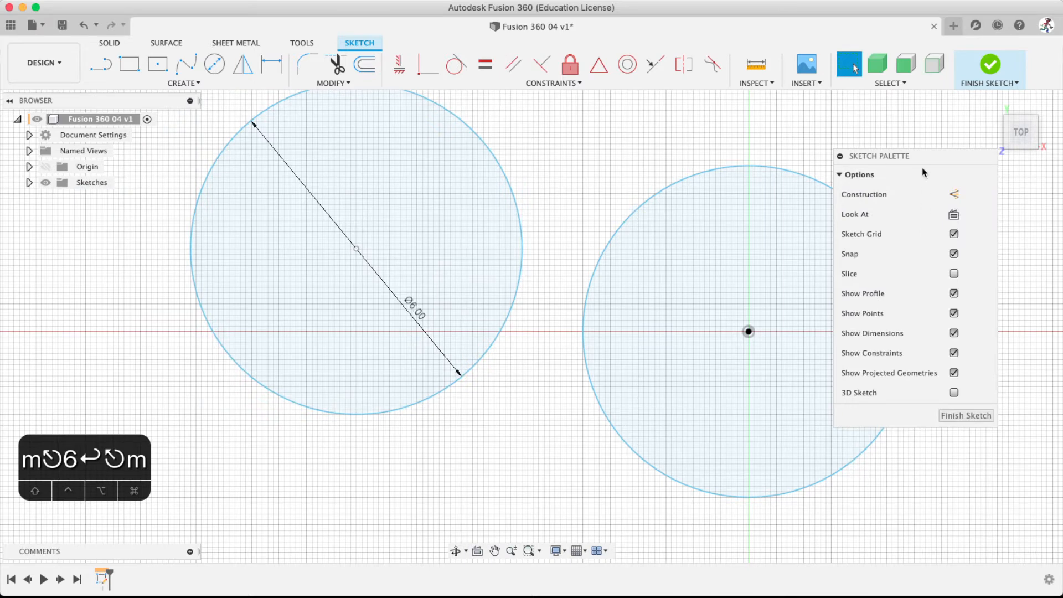
Try to move the circle at the origin -0.10 mm along X using Move/Copy
click(810, 180)
key(m)
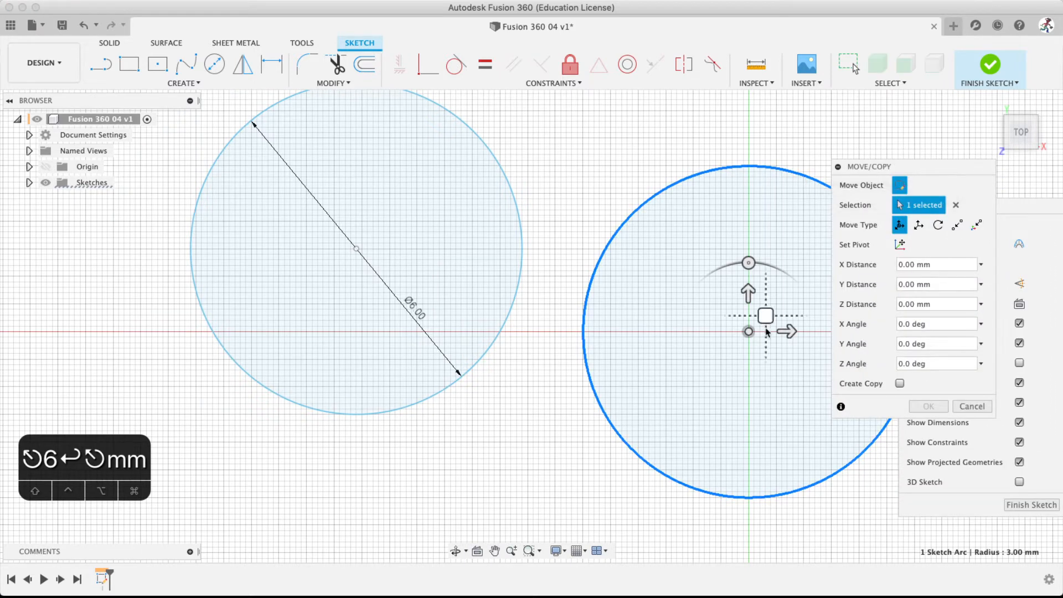
mouse_move(791, 332)
mouse_down()
mouse_move(696, 340)
mouse_move(793, 342)
mouse_up()
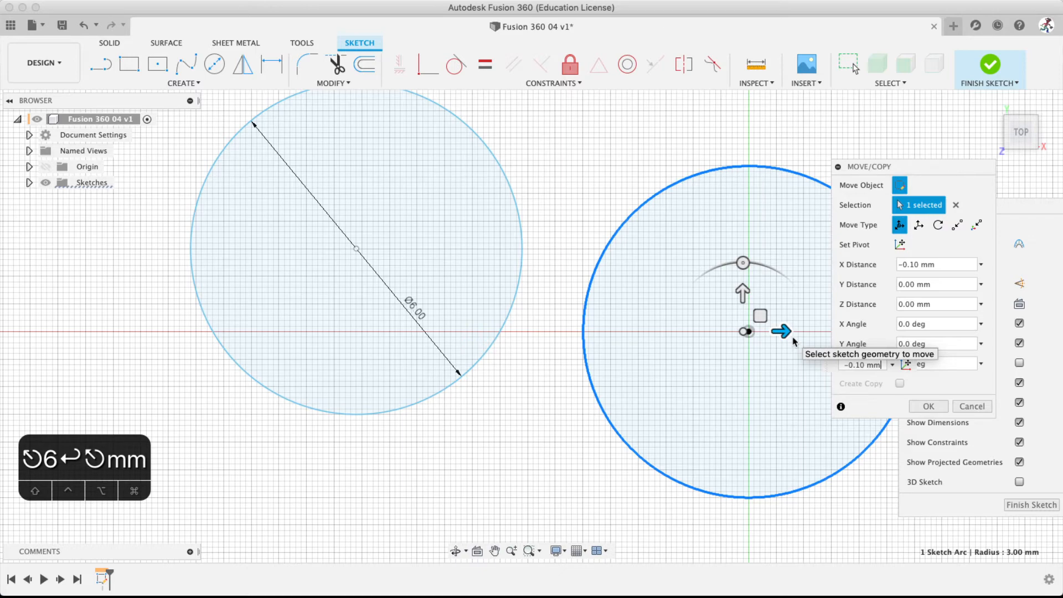
click(928, 406)
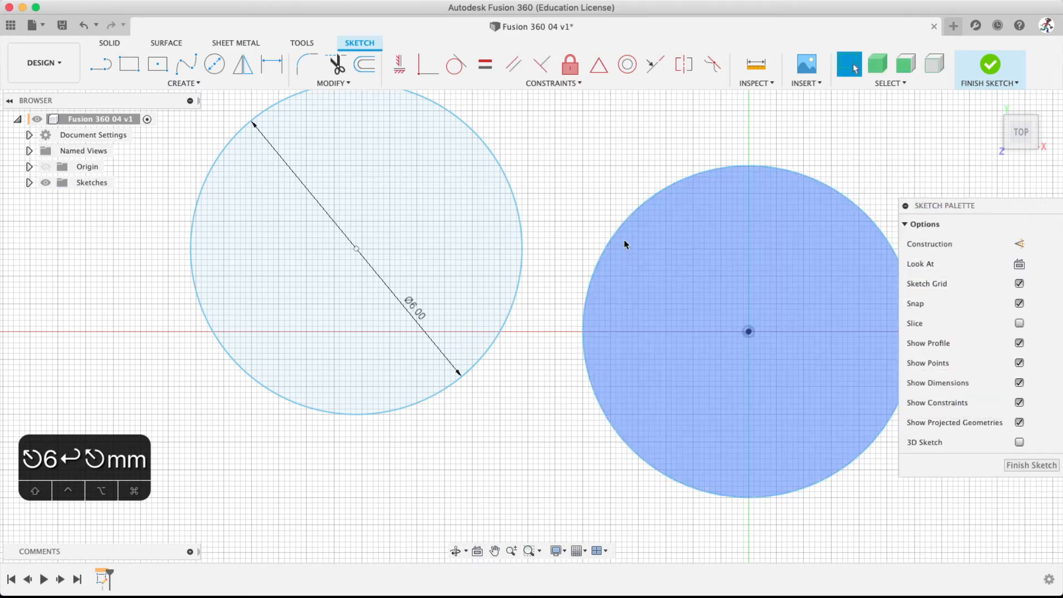
Undo the move and the drawing of the left circle so that only the circle at the origin remains
middle_drag(626, 244, 463, 204)
key(super+z)
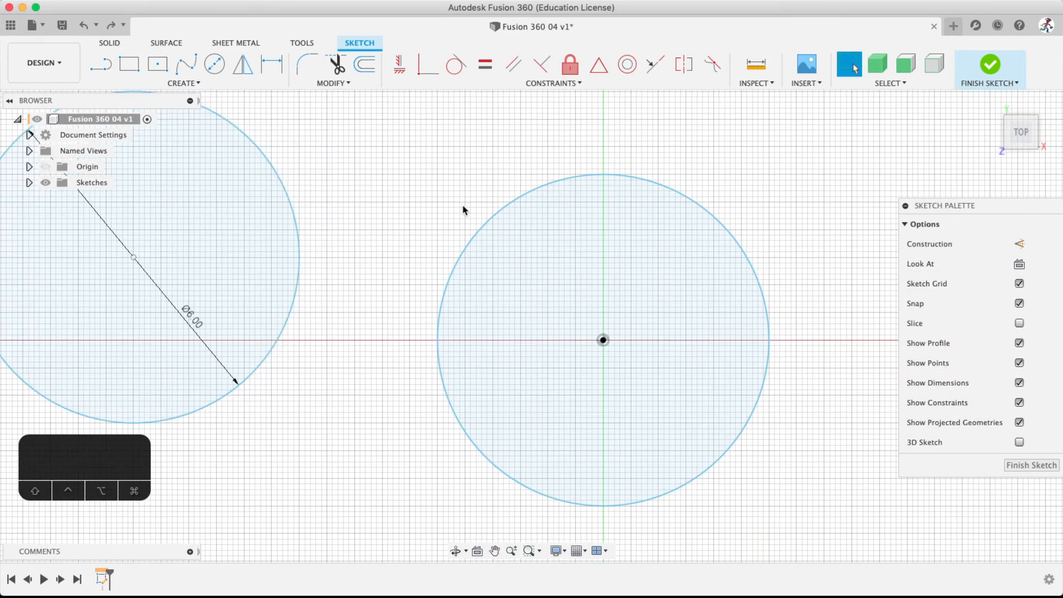
key(super+z)
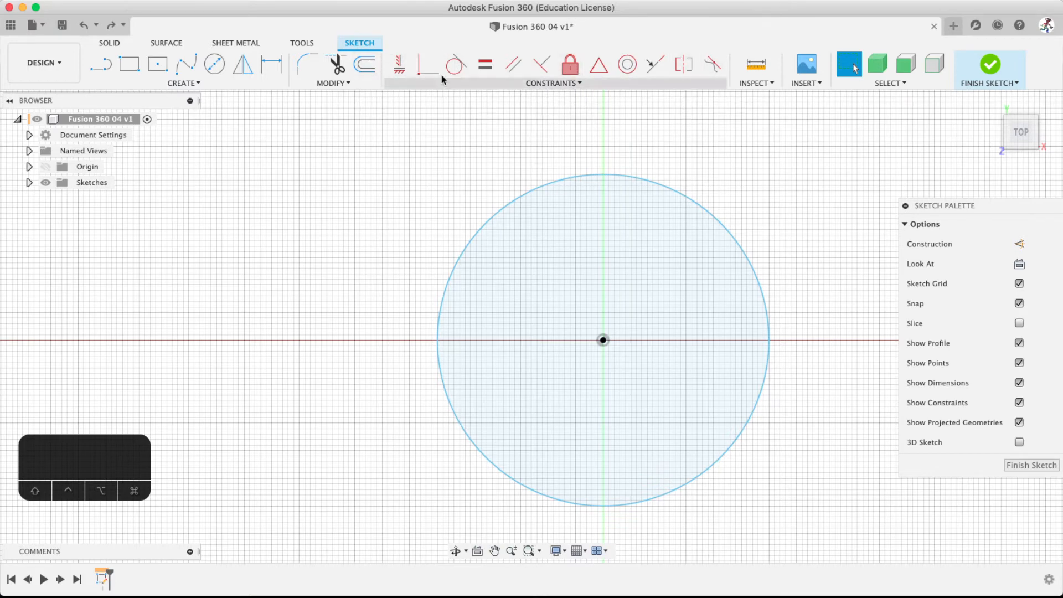
Examine the circle's center at the origin and the topmost point of its edge on the Y axis
middle_drag(657, 146, 583, 130)
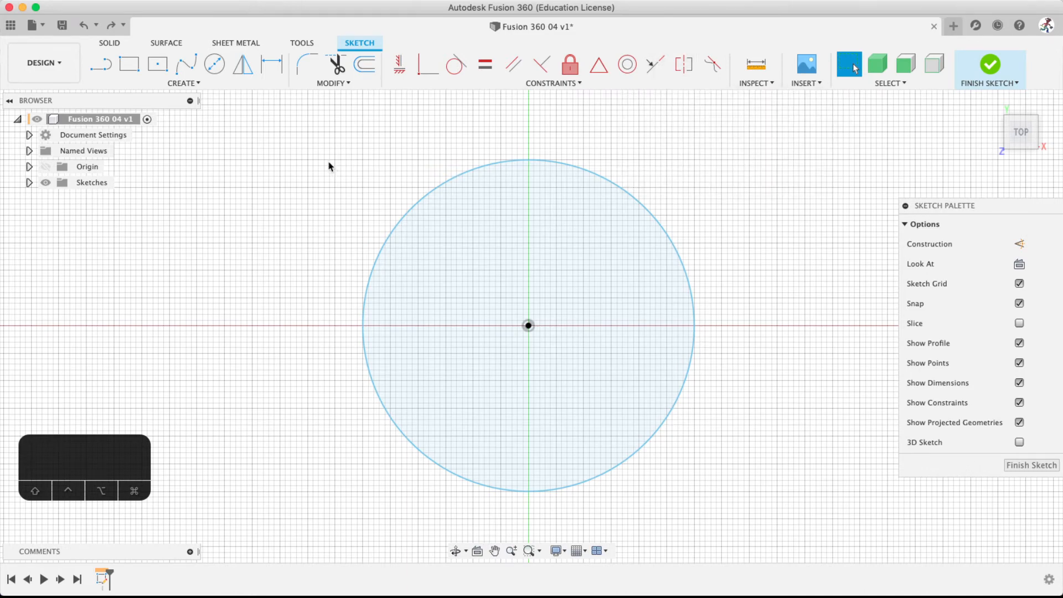
scroll(529, 329, up, 3)
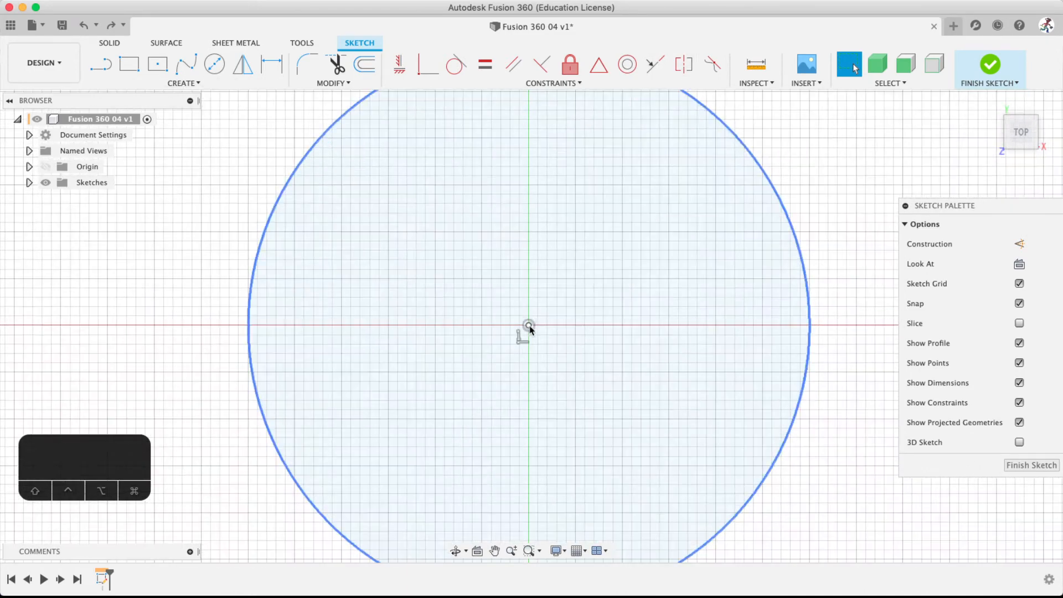
scroll(533, 334, down, 3)
middle_drag(539, 193, 523, 227)
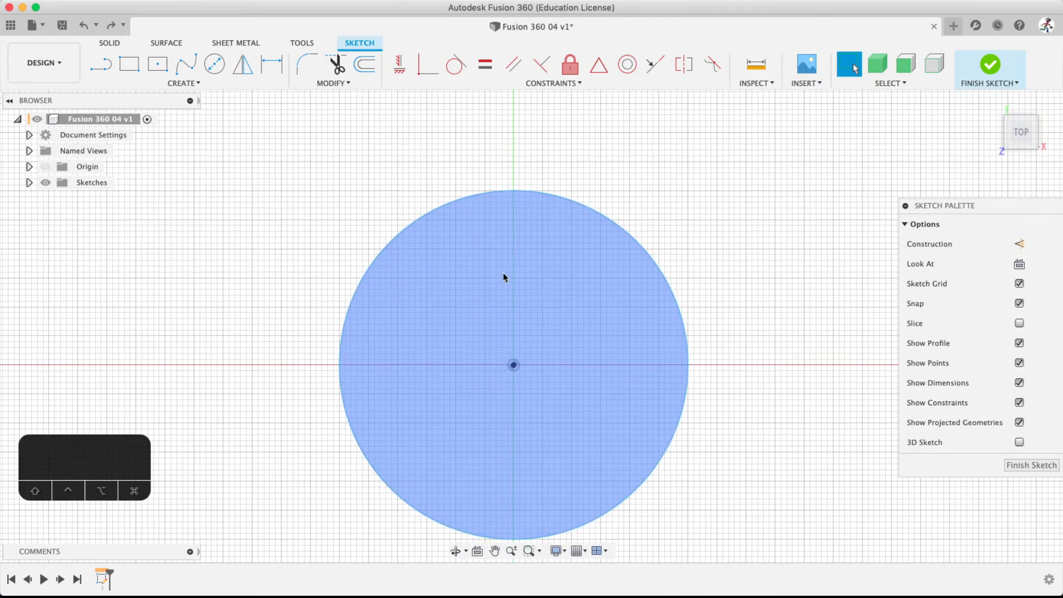
middle_drag(502, 277, 510, 244)
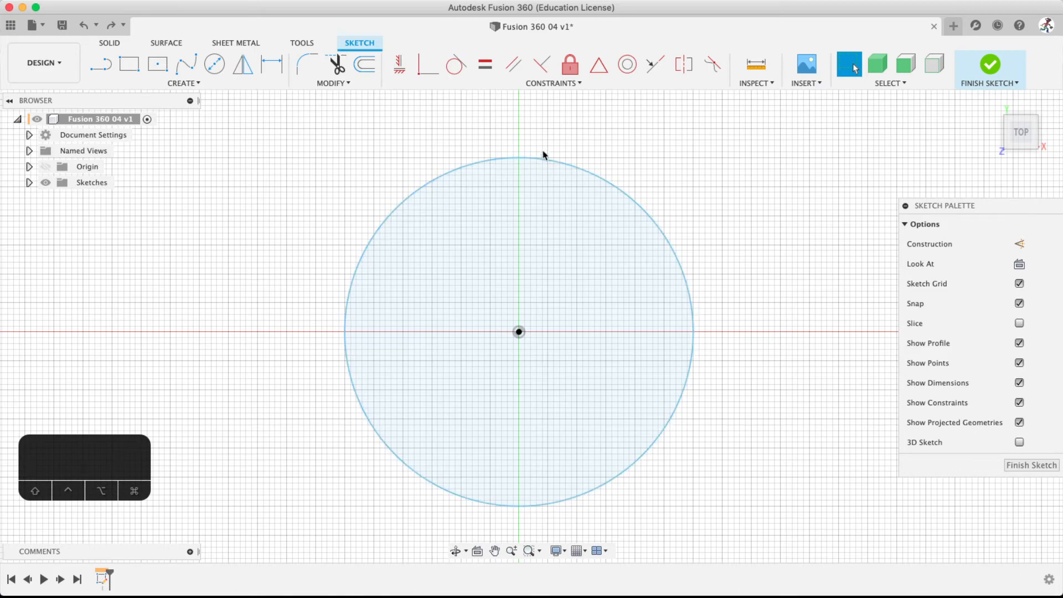
click(517, 168)
scroll(519, 166, up, 5)
scroll(519, 162, up, 1)
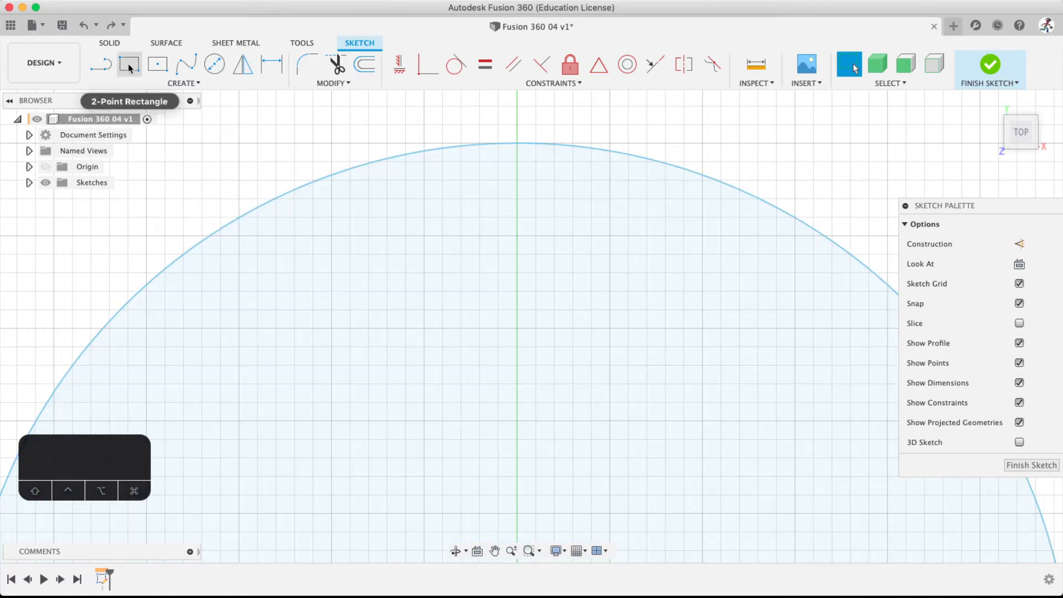
Draw a vertical 3 mm line from the origin to the point where the circle's upper edge crosses the Y axis
click(100, 64)
scroll(443, 304, down, 5)
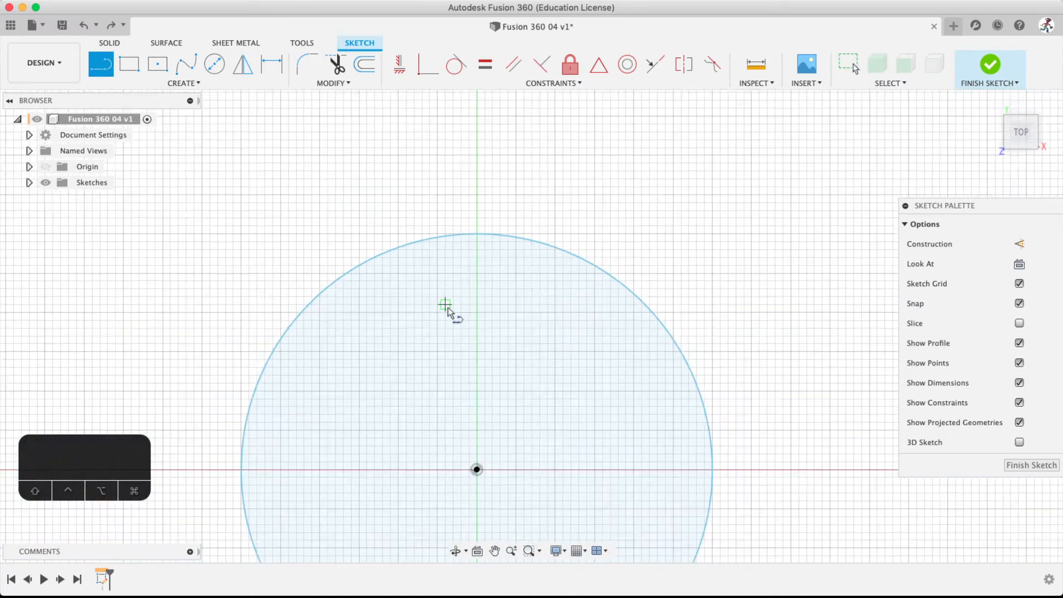
middle_drag(448, 349, 450, 292)
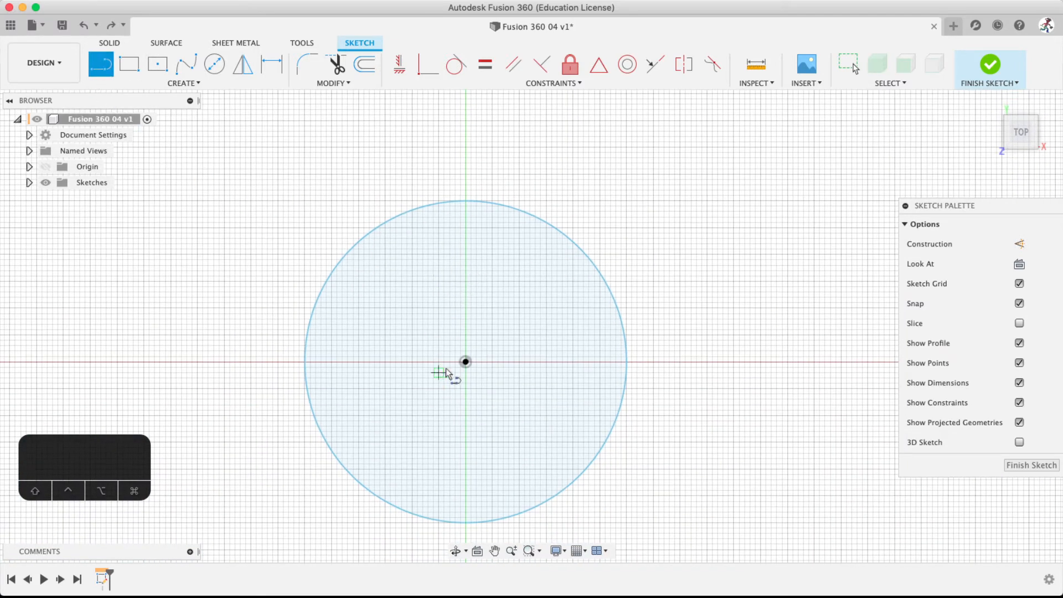
click(466, 363)
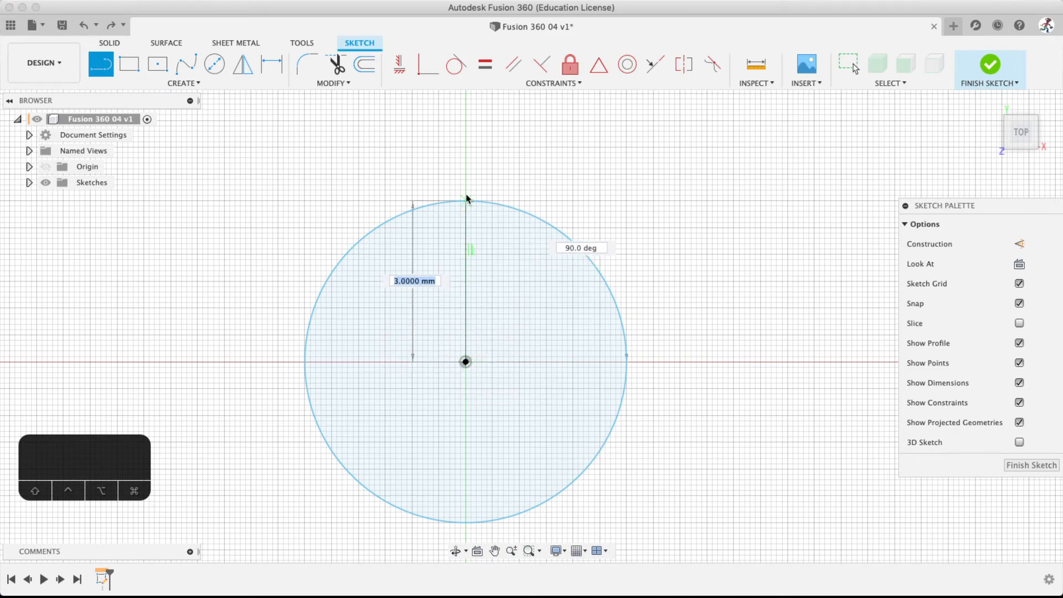
scroll(471, 161, up, 10)
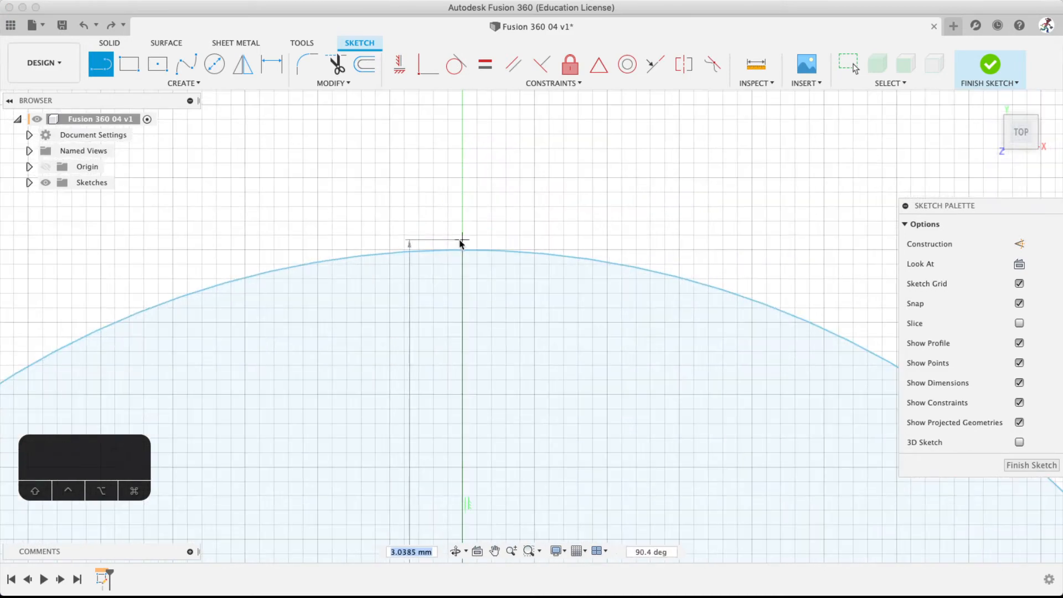
double_click(462, 252)
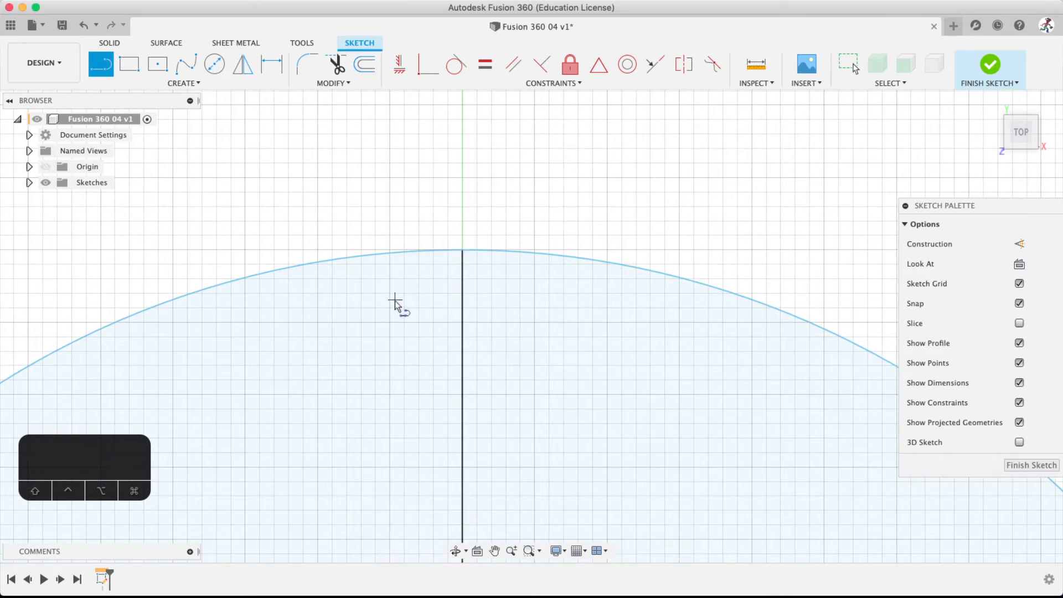
Draw a 0.5 mm by 0.5 mm center rectangle centred on the upper end of the vertical line
scroll(383, 332, down, 5)
middle_drag(415, 332, 472, 304)
scroll(480, 241, up, 4)
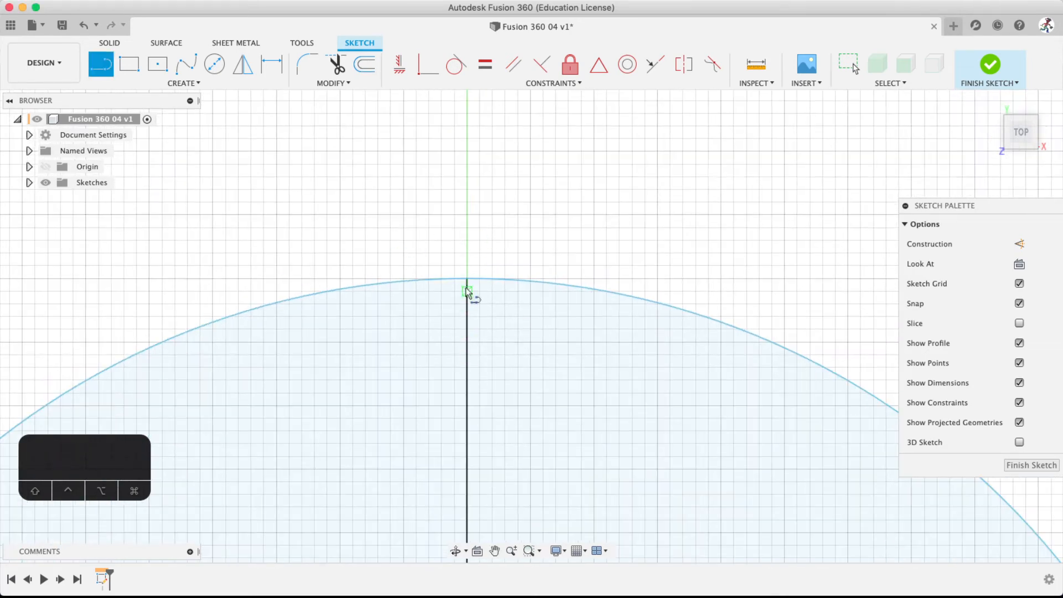
scroll(471, 283, down, 5)
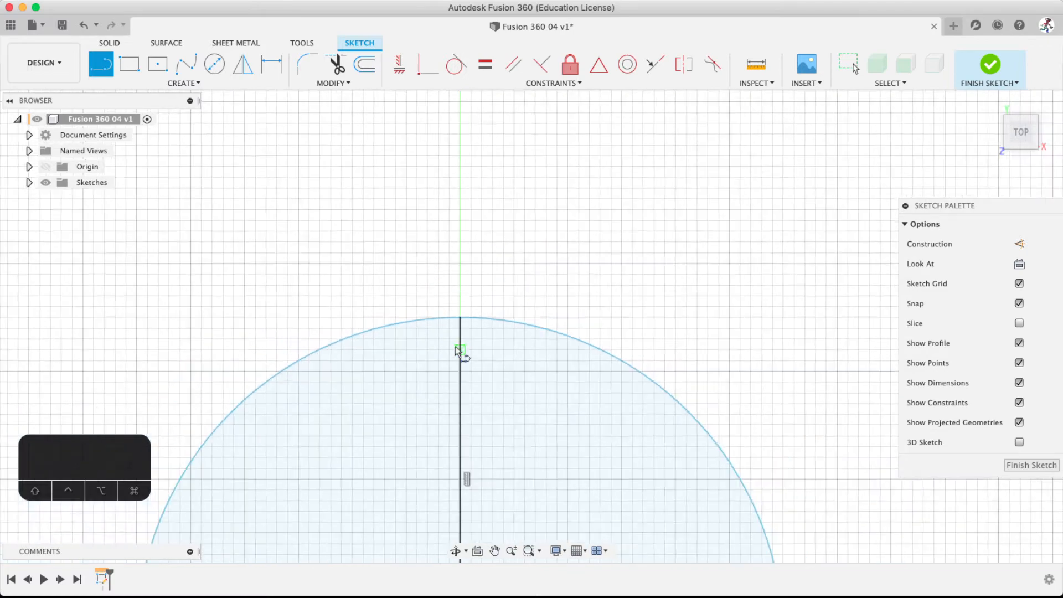
click(150, 71)
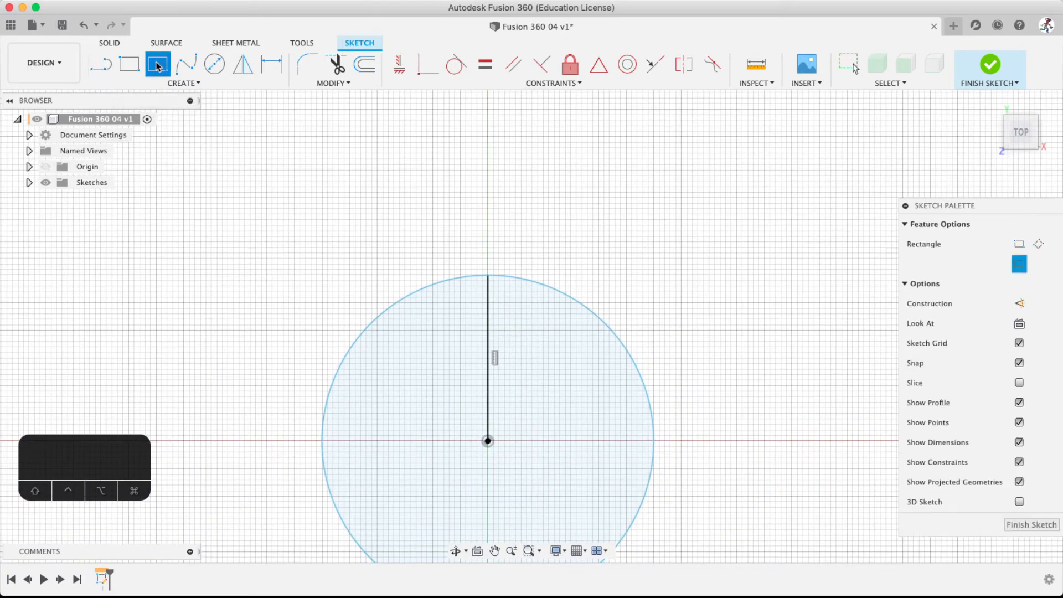
scroll(489, 274, up, 5)
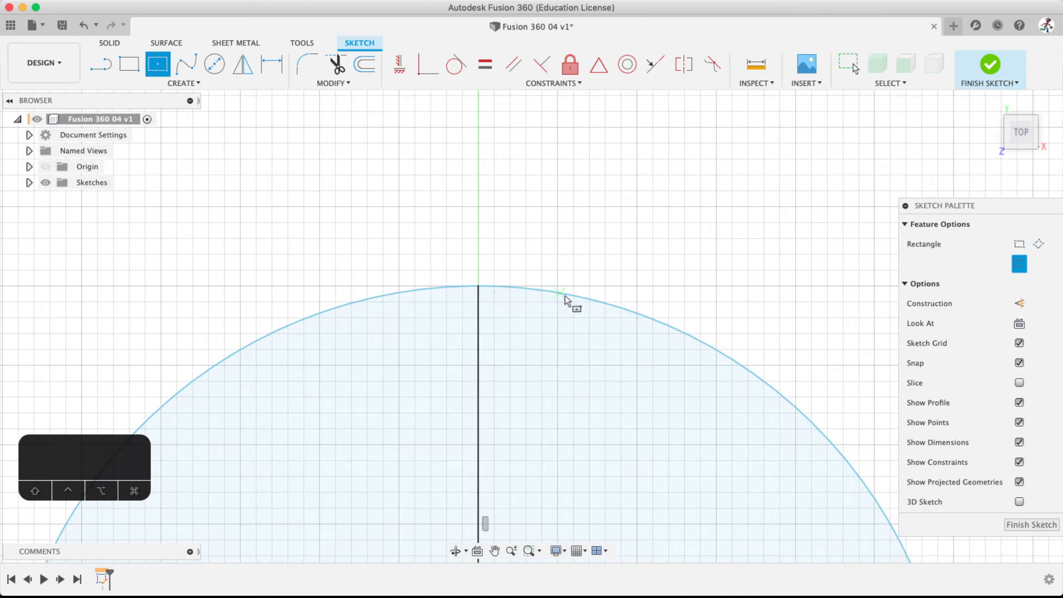
scroll(589, 304, up, 5)
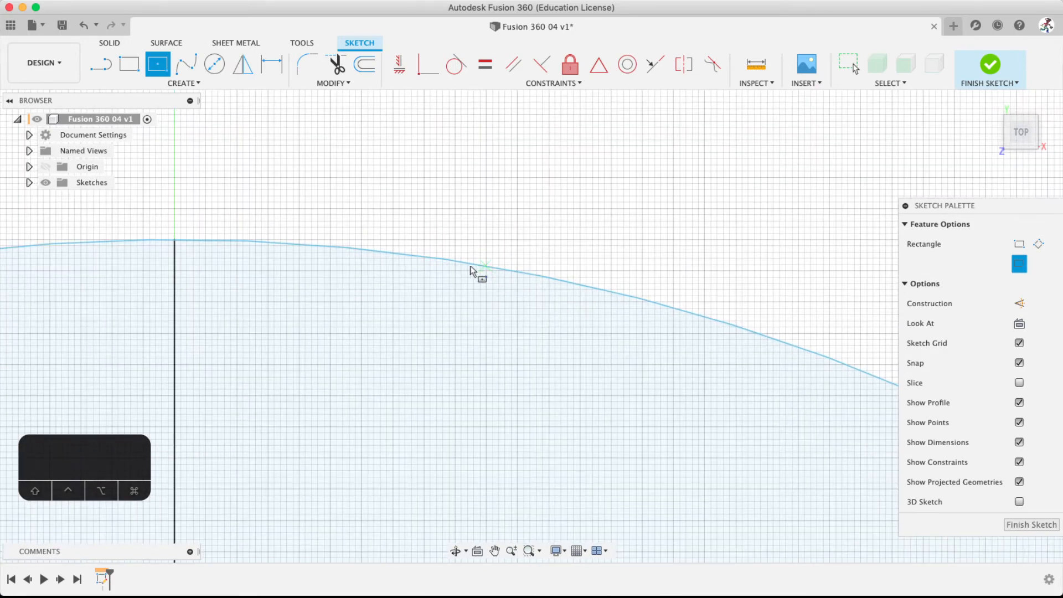
scroll(496, 272, down, 3)
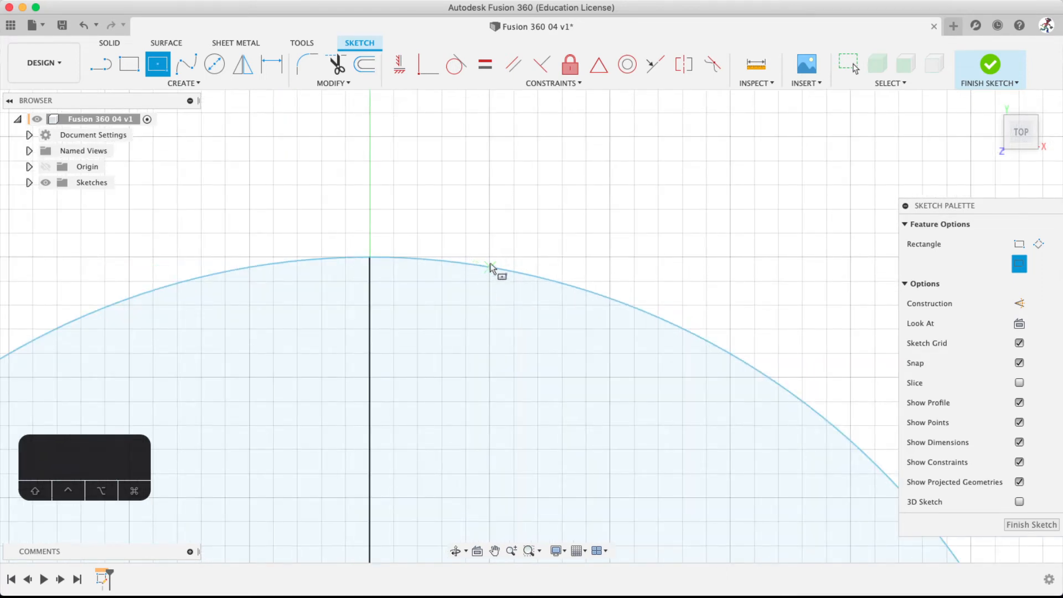
click(369, 257)
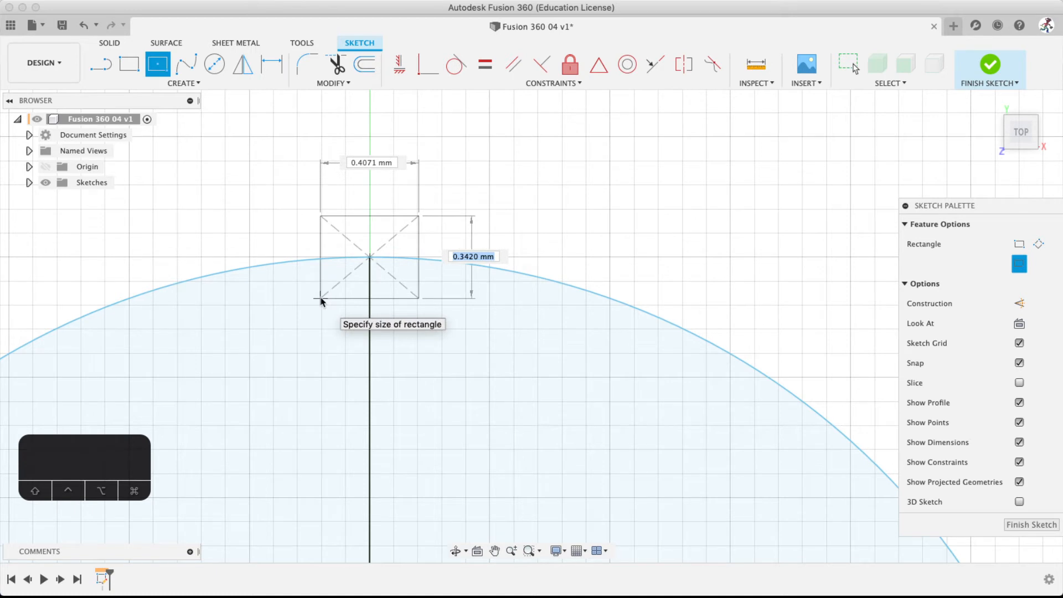
text(.5)
key(Tab)
text(.5)
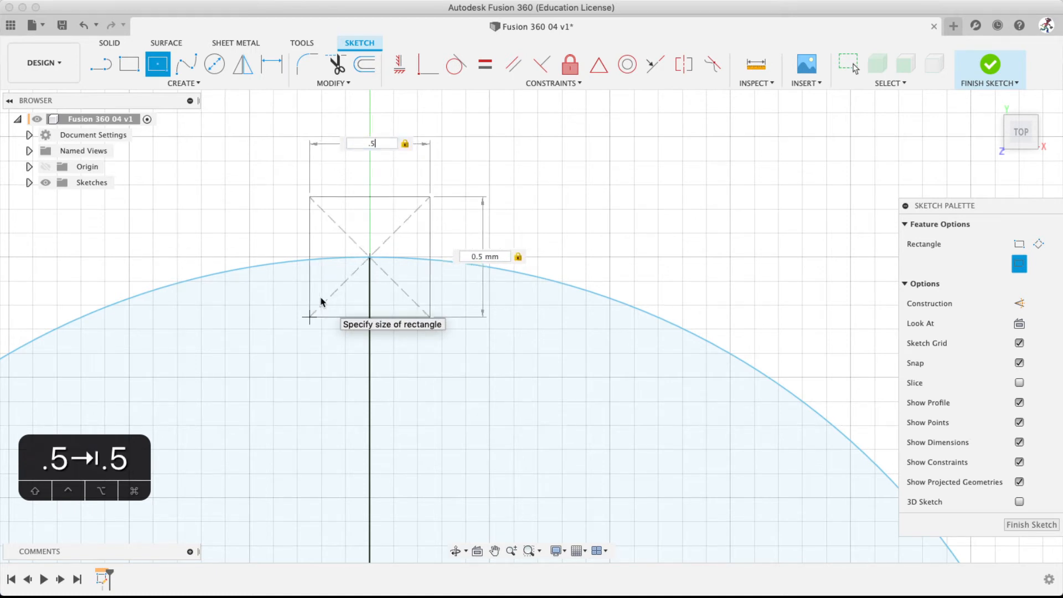
key(Return)
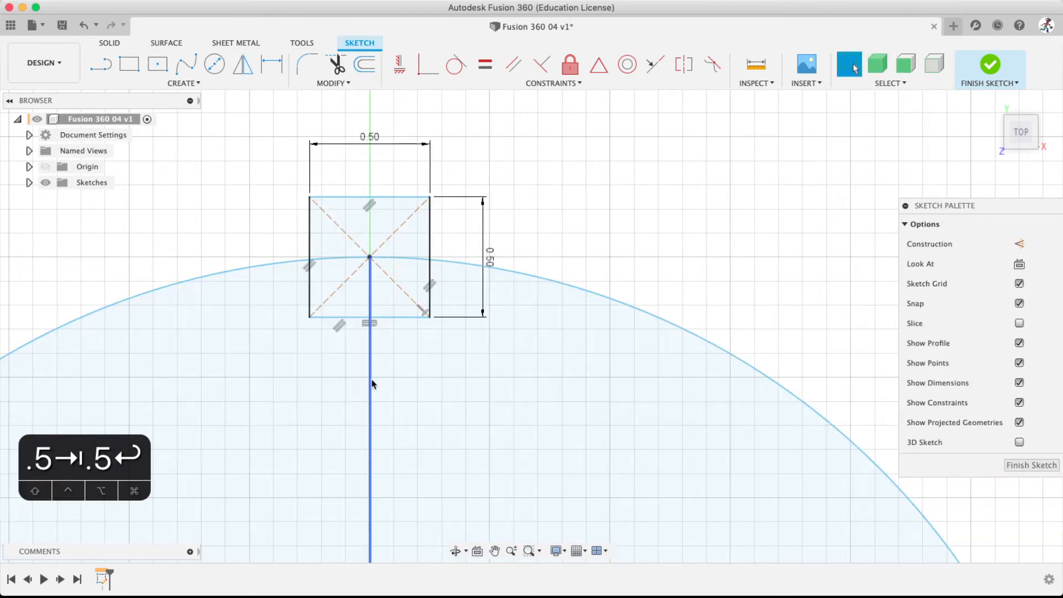
Delete the vertical line, and undo back to the state before the line and the rectangle were drawn
click(371, 383)
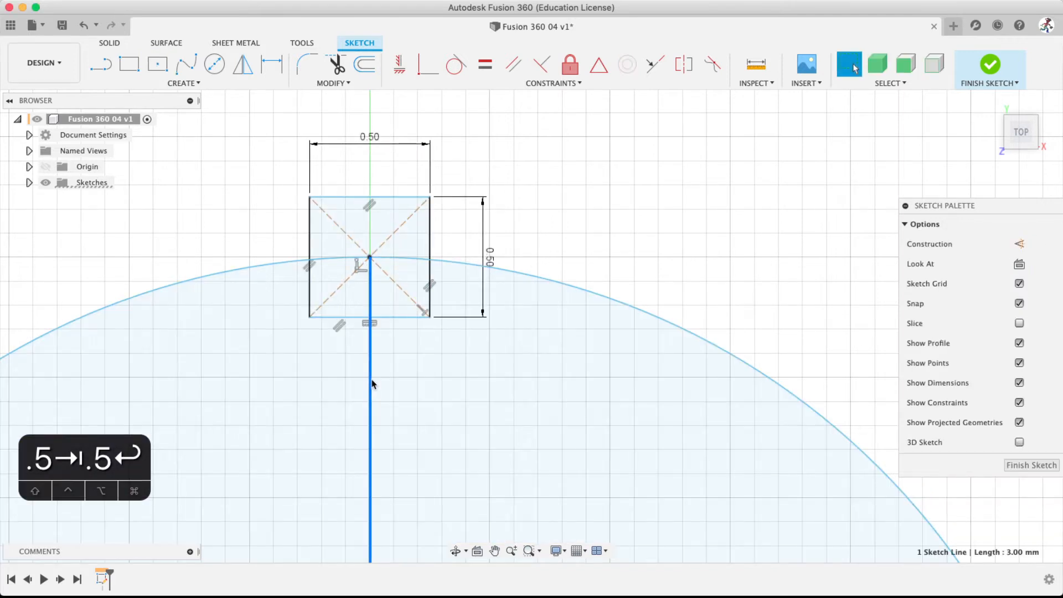
key(Delete)
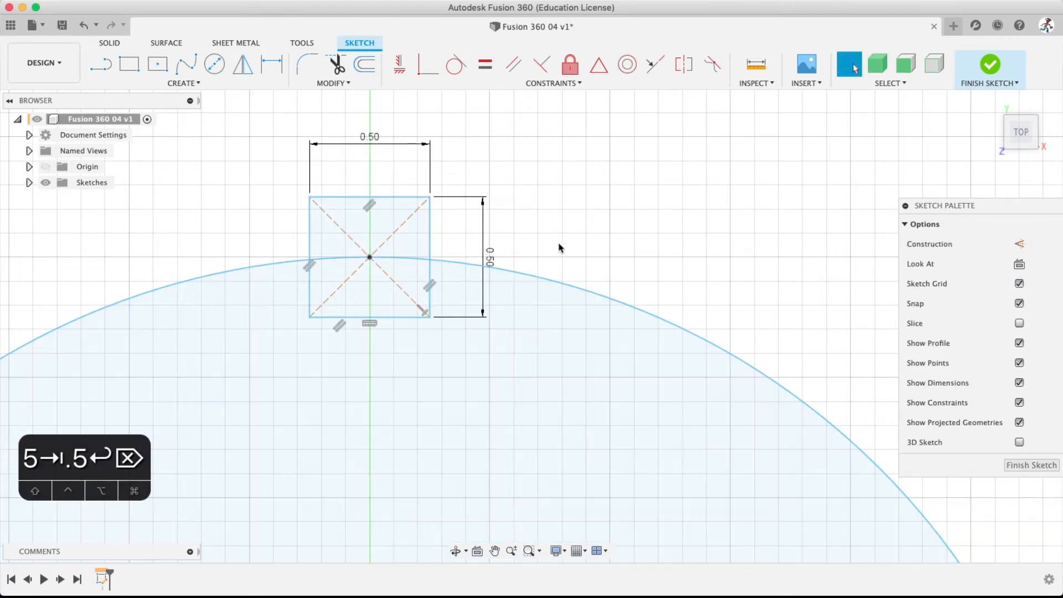
key(super+z)
key(super+z)
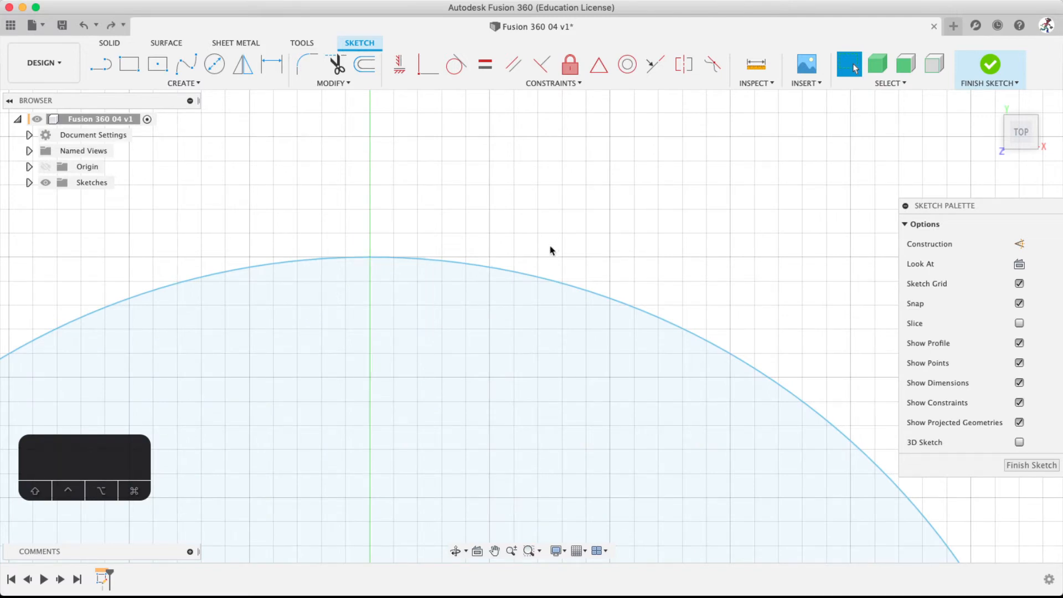
scroll(517, 265, up, 2)
scroll(517, 265, down, 8)
middle_drag(514, 319, 482, 189)
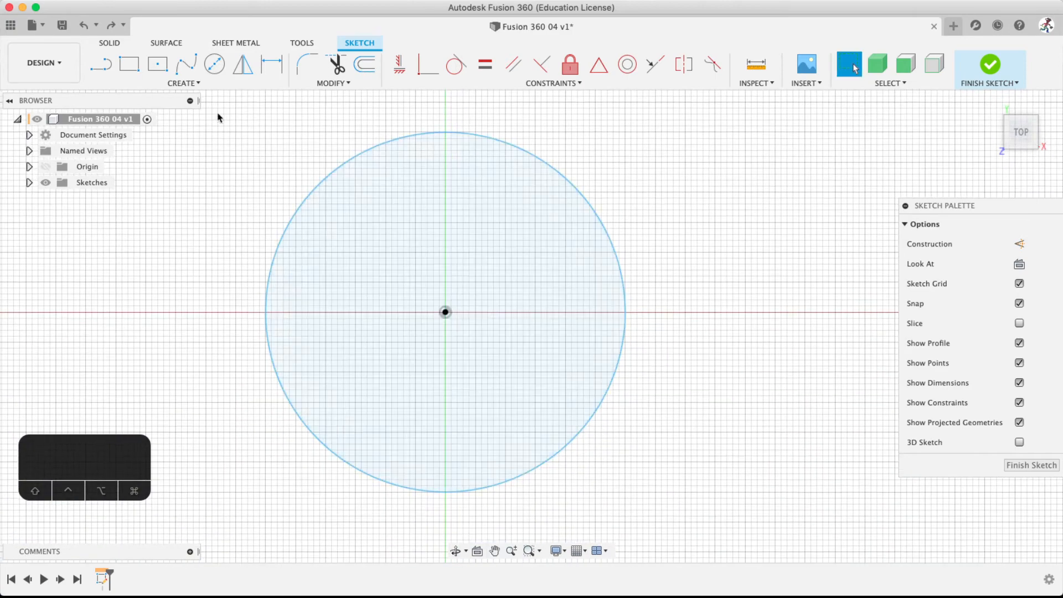
click(158, 67)
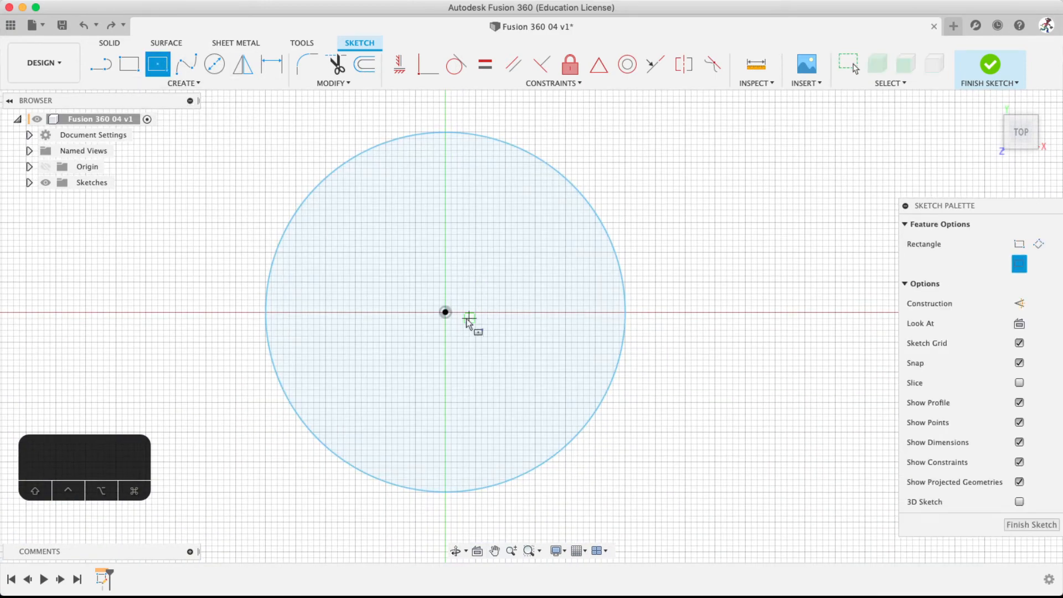
click(446, 312)
scroll(445, 133, up, 10)
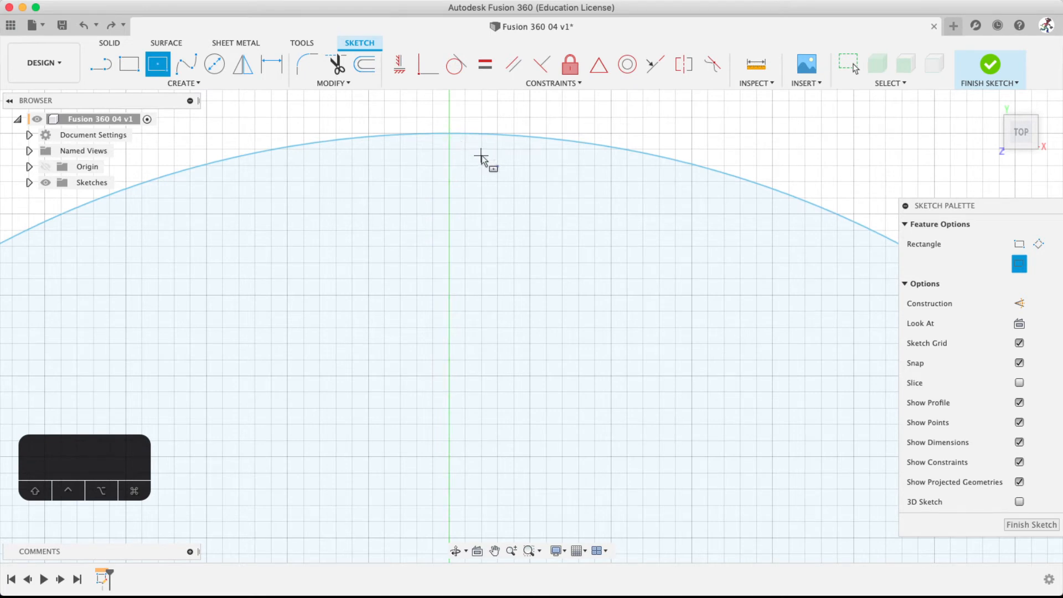
key(Escape)
key(Escape)
Draw a 0.5 mm by 0.5 mm center rectangle centred where the circle's upper edge crosses the Y axis
click(158, 64)
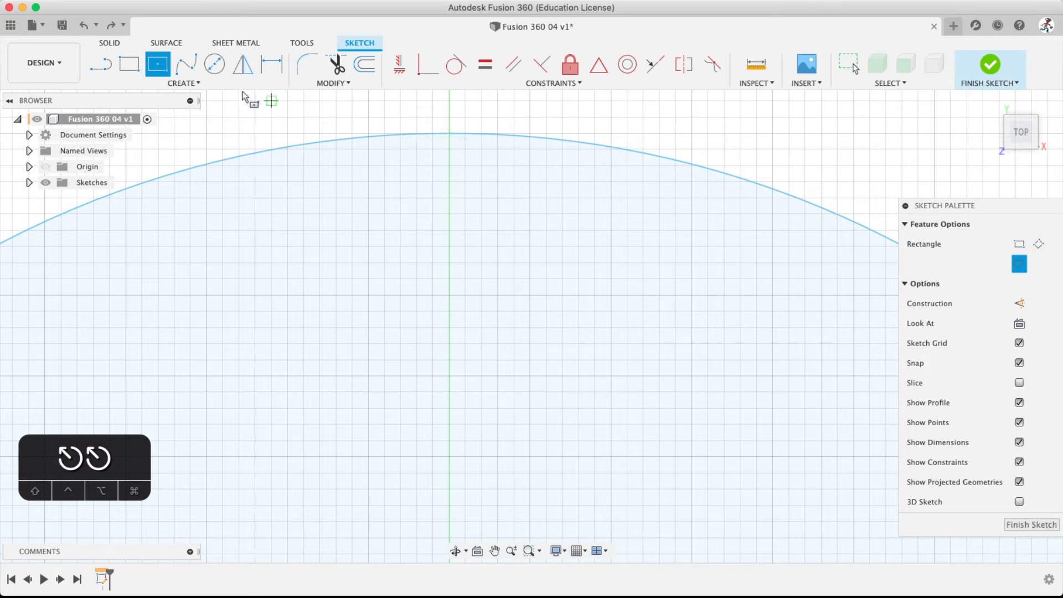
scroll(422, 301, down, 5)
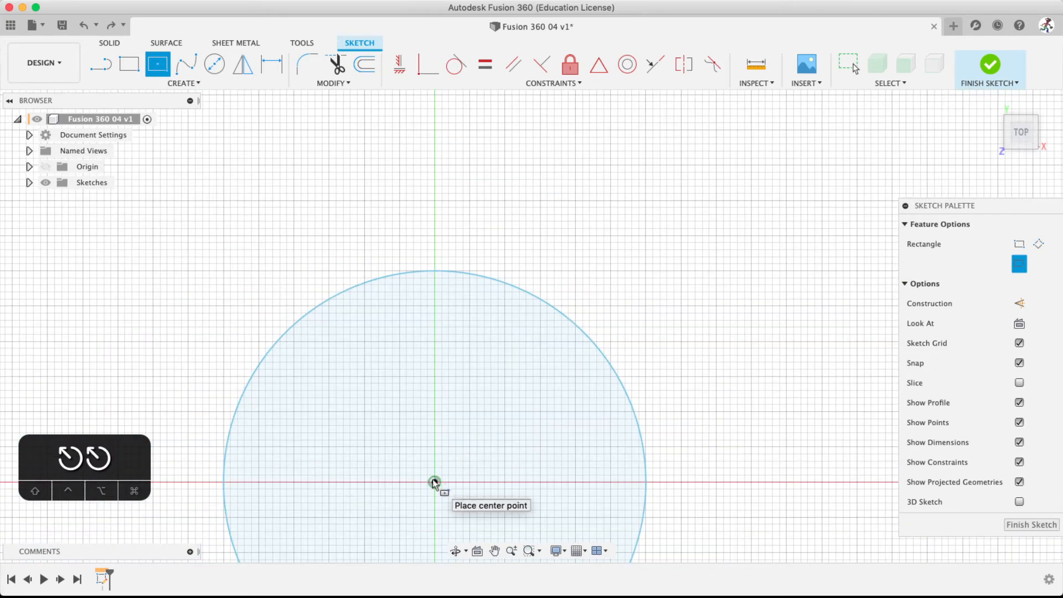
click(435, 481)
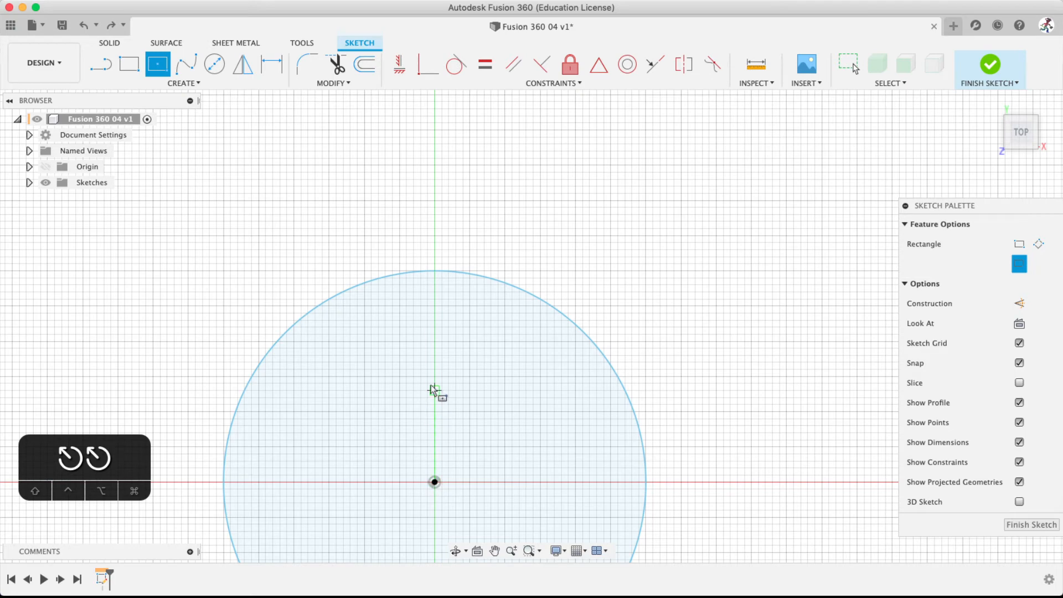
click(434, 271)
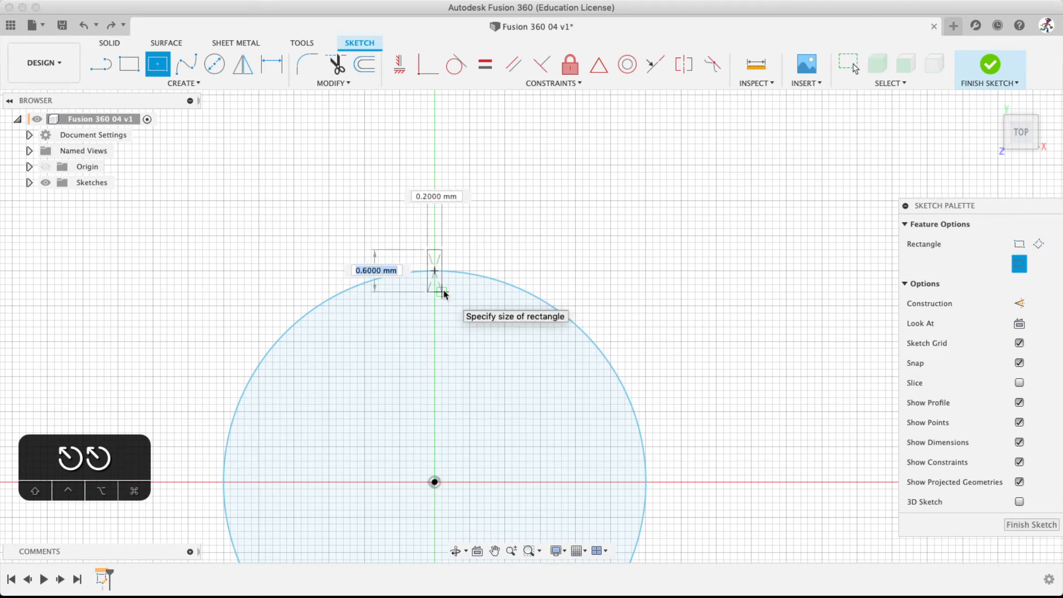
text(.5)
key(Tab)
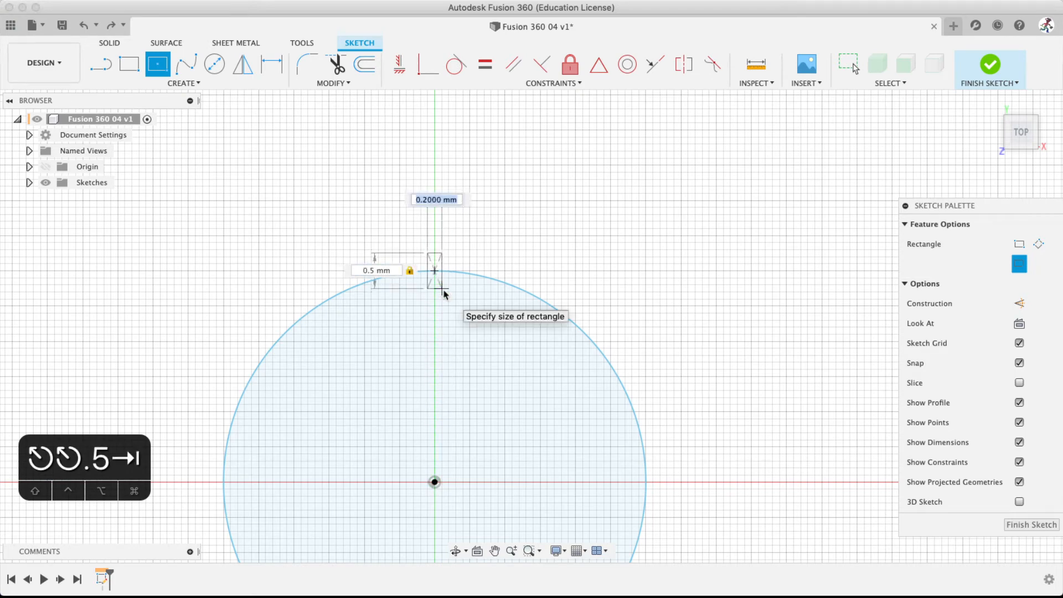
text(.5)
key(Tab)
key(Return)
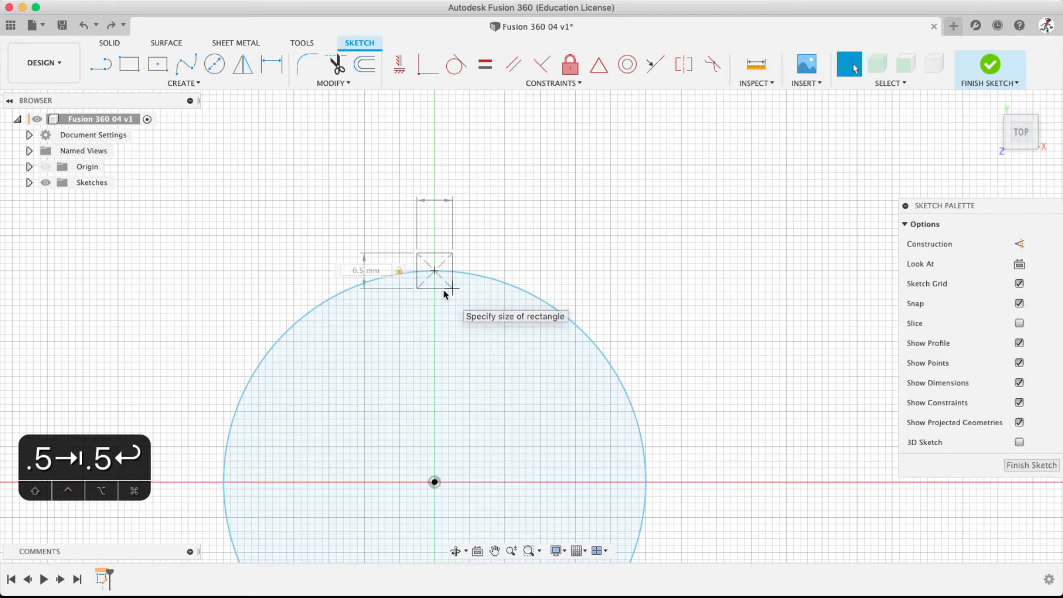
Examine the small rectangle's center on the circle's edge, its dimensions and constraints, and its upper-right corner up close
scroll(445, 285, up, 5)
scroll(447, 295, up, 5)
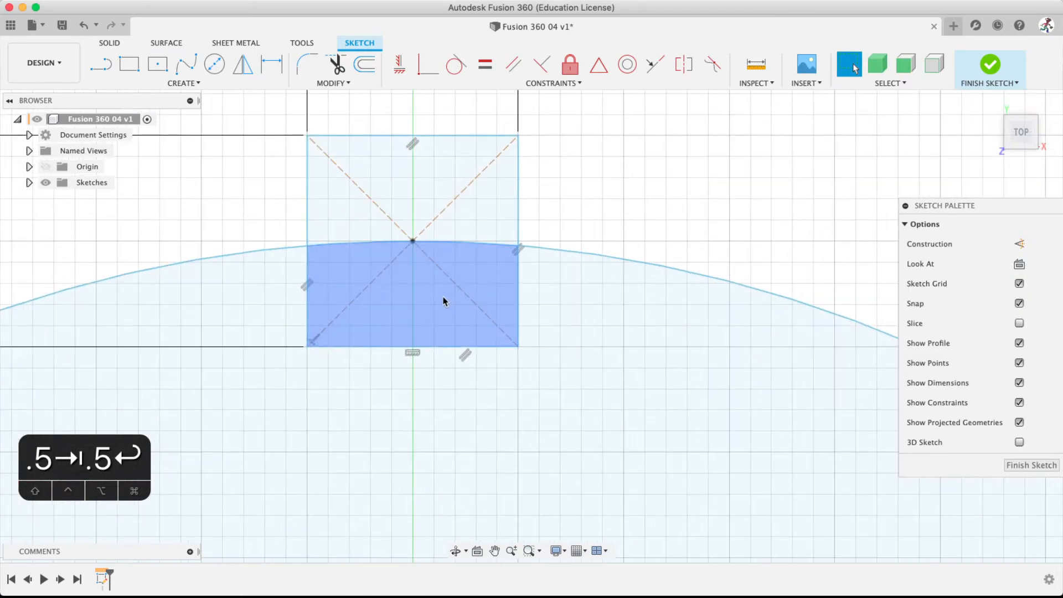
middle_drag(280, 213, 319, 249)
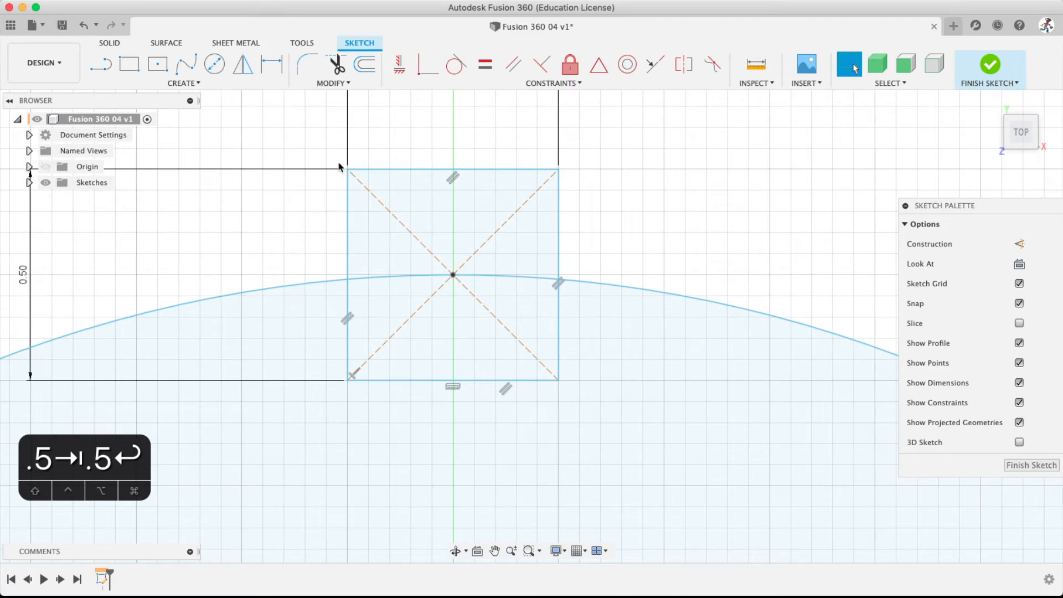
scroll(480, 281, down, 8)
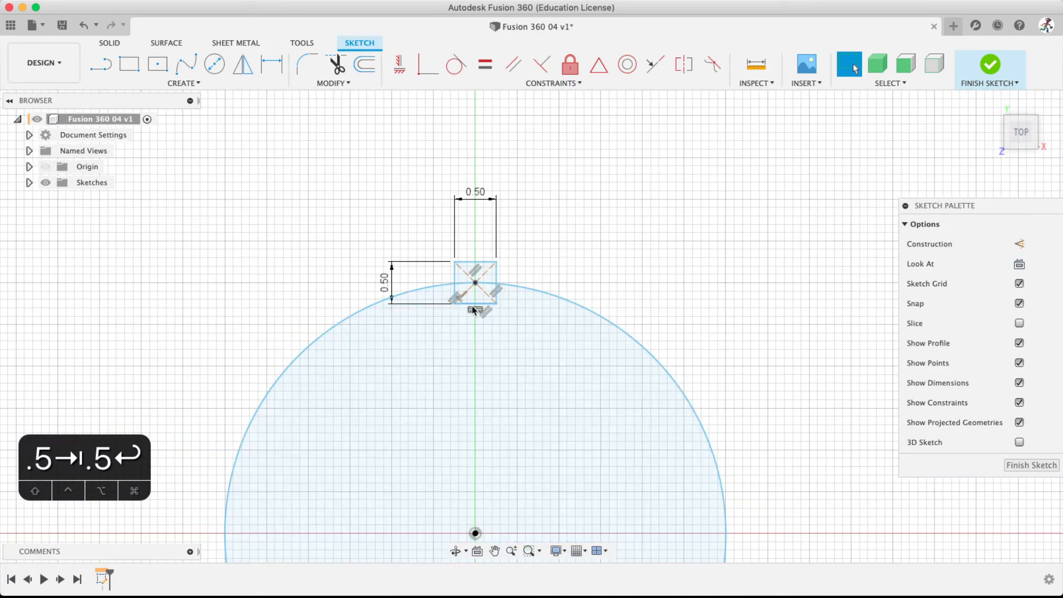
scroll(457, 299, up, 6)
scroll(458, 298, up, 1)
scroll(505, 229, up, 1)
middle_drag(506, 229, 458, 291)
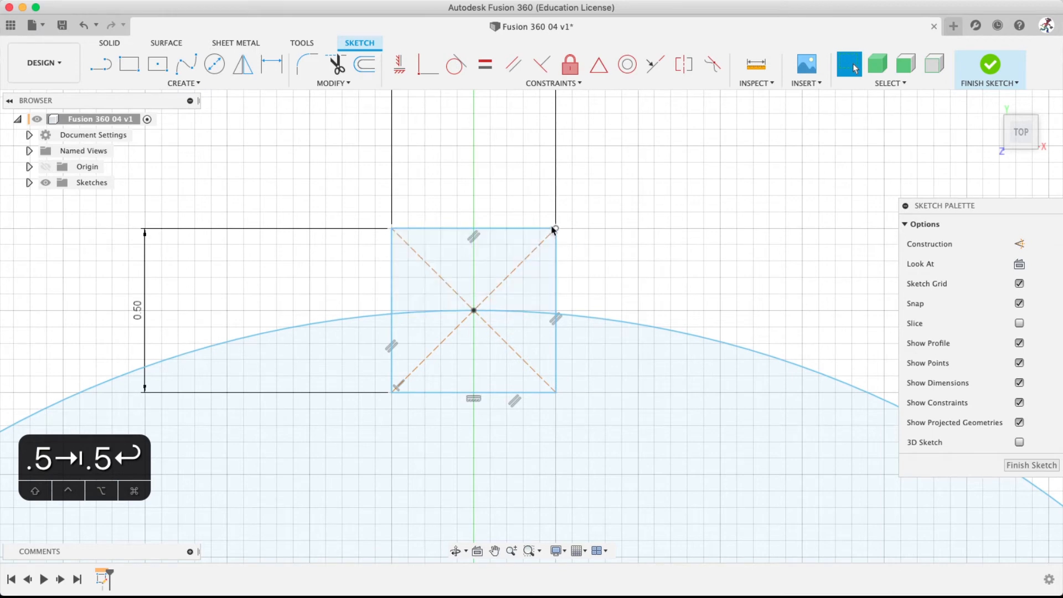
scroll(554, 229, up, 5)
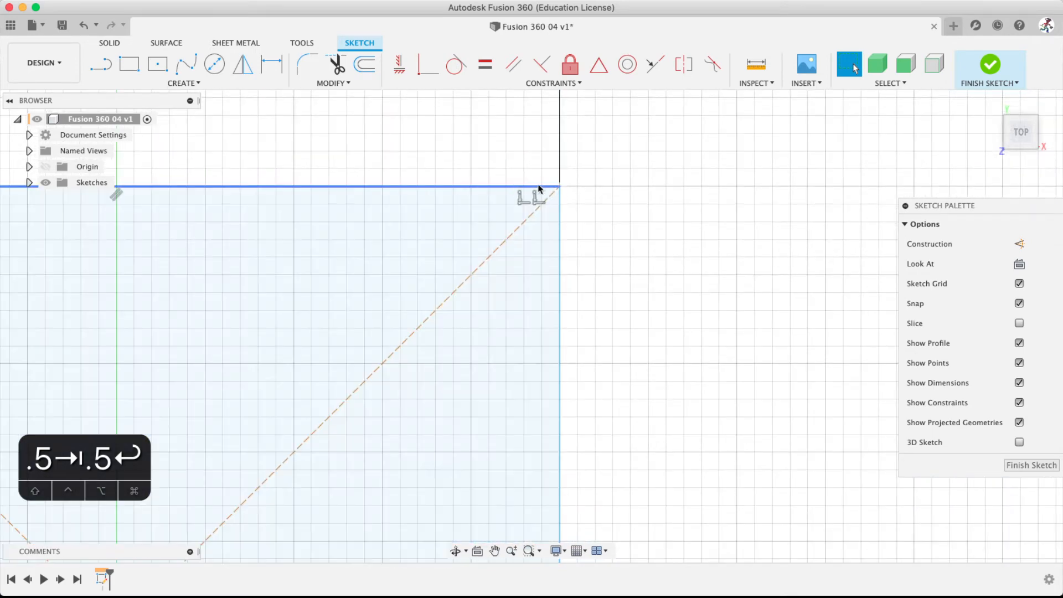
scroll(548, 272, down, 5)
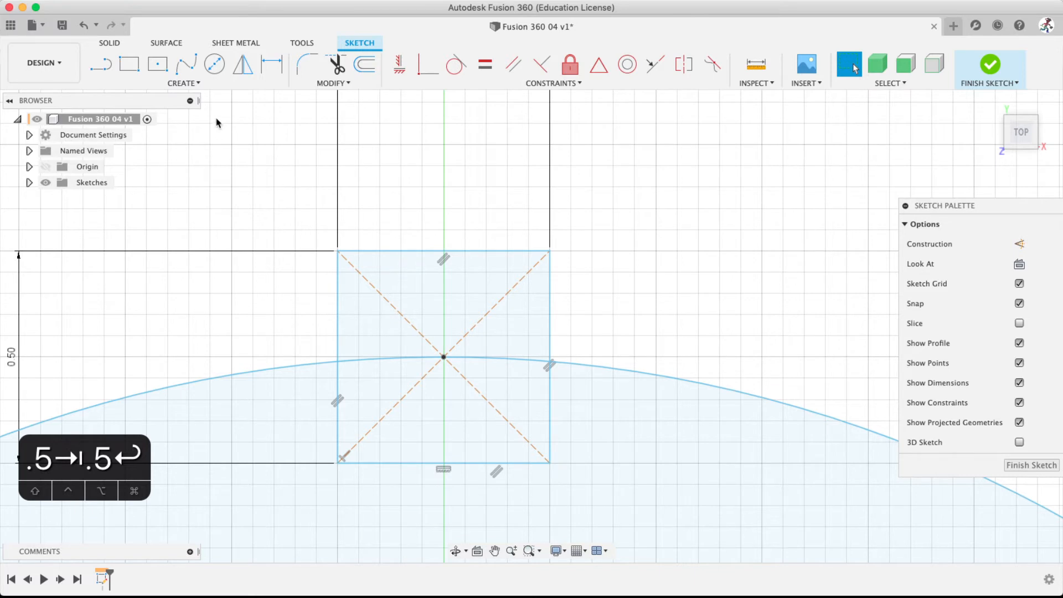
Fillet the rectangle's upper-left corner between its top and left edges with a 0.10 mm radius
click(326, 83)
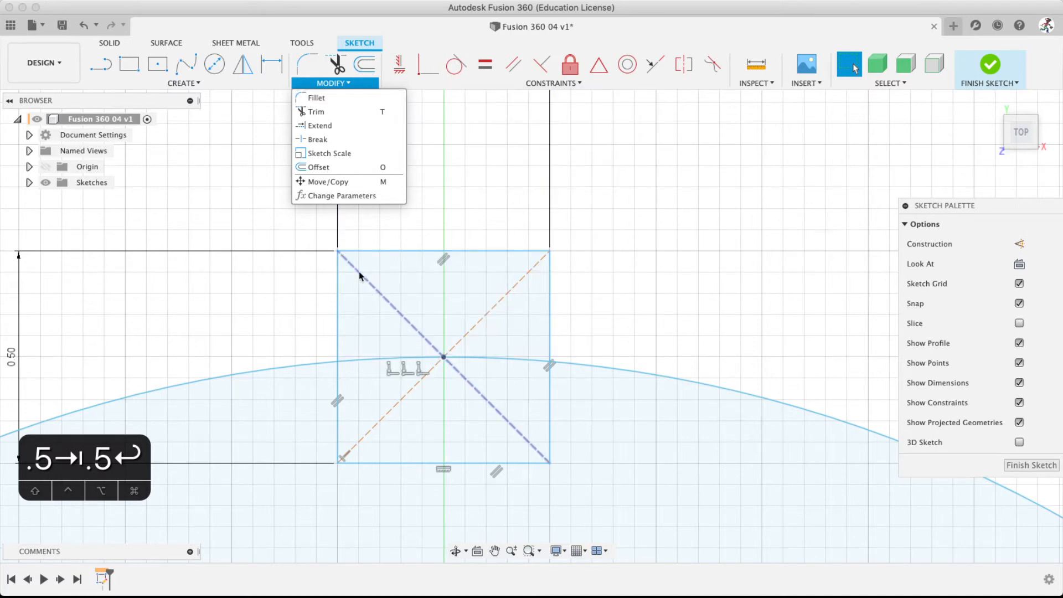
click(321, 98)
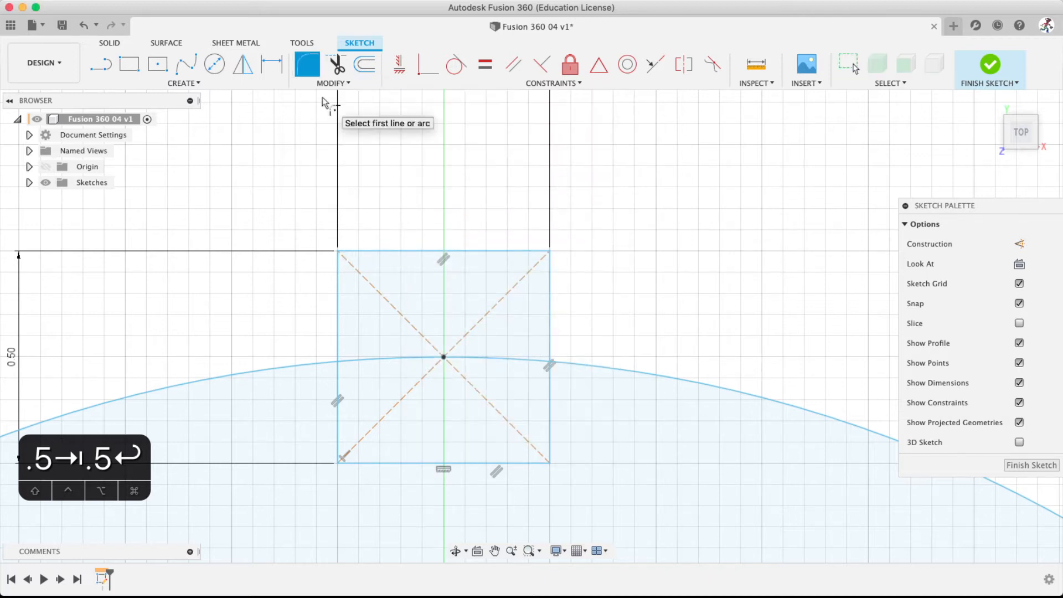
click(366, 251)
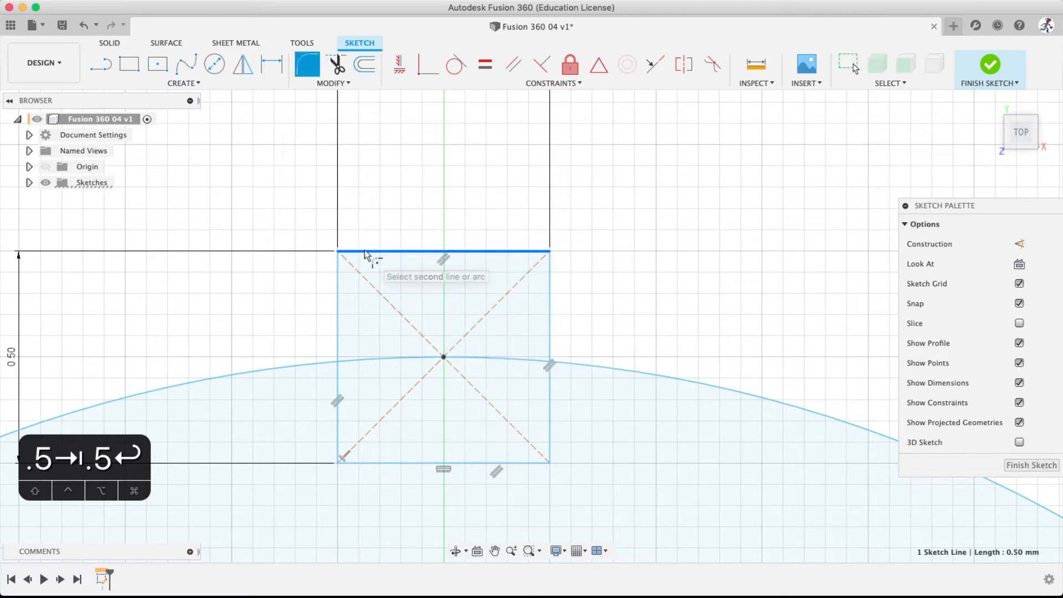
click(337, 281)
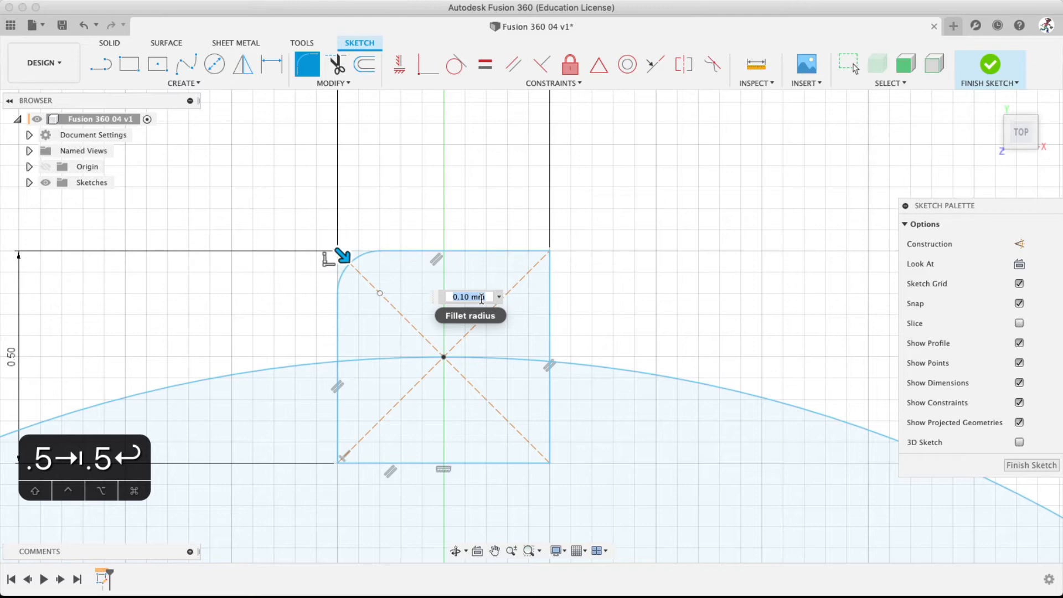
key(Return)
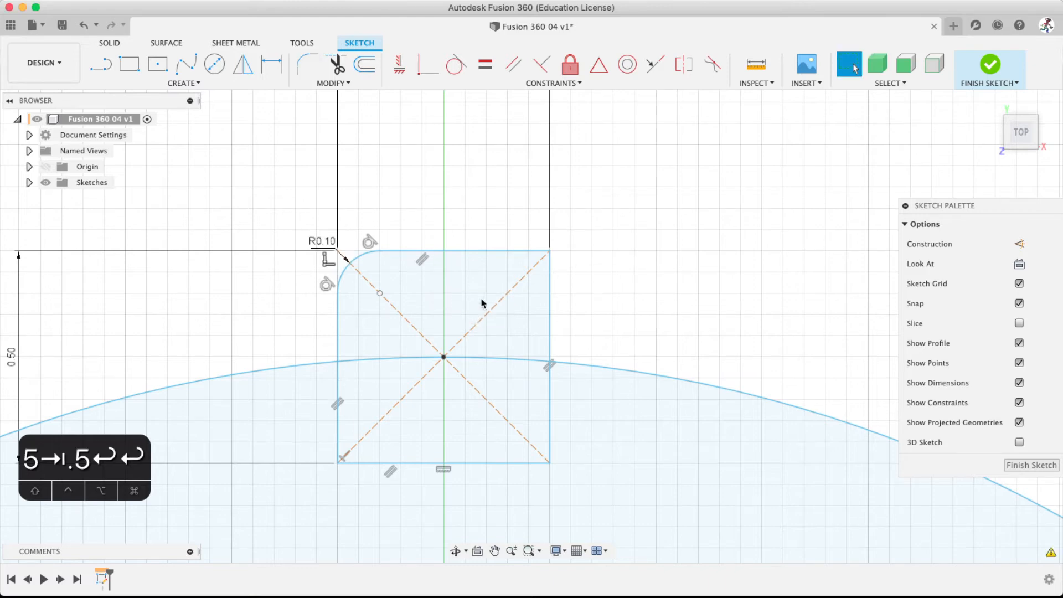
click(482, 303)
scroll(418, 310, up, 3)
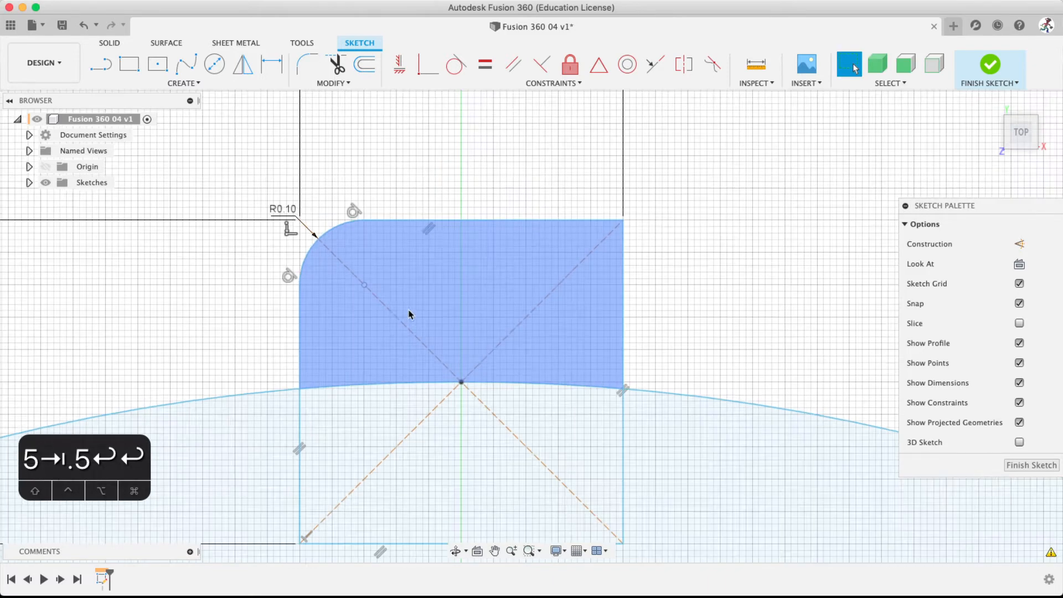
key(Escape)
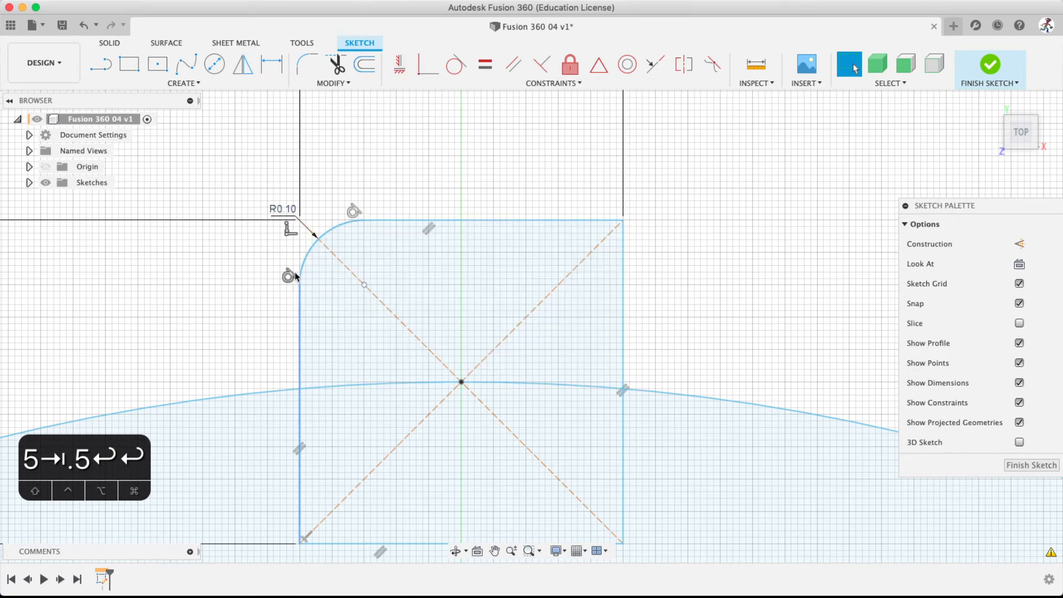
Set the upper-left corner fillet's radius to 0.2 mm and check the rectangle's center against the Y axis
double_click(281, 214)
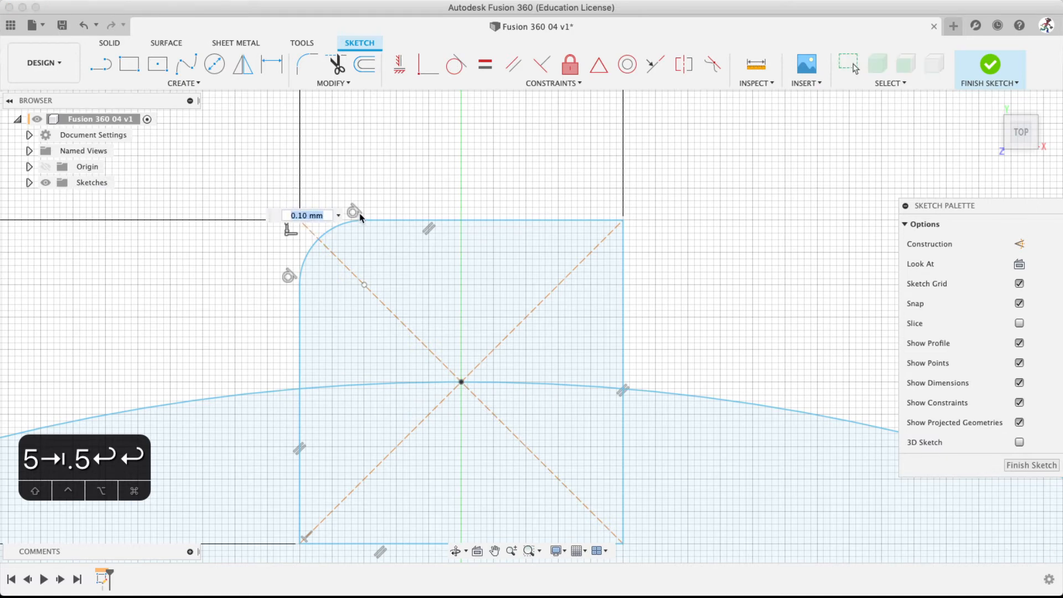
text(.2)
key(Return)
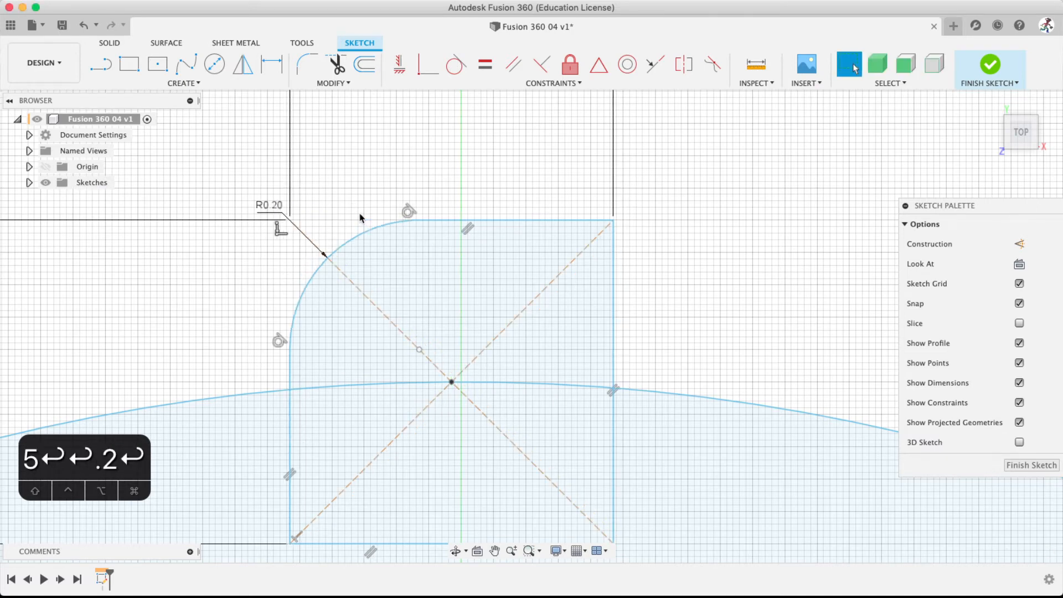
scroll(481, 446, down, 8)
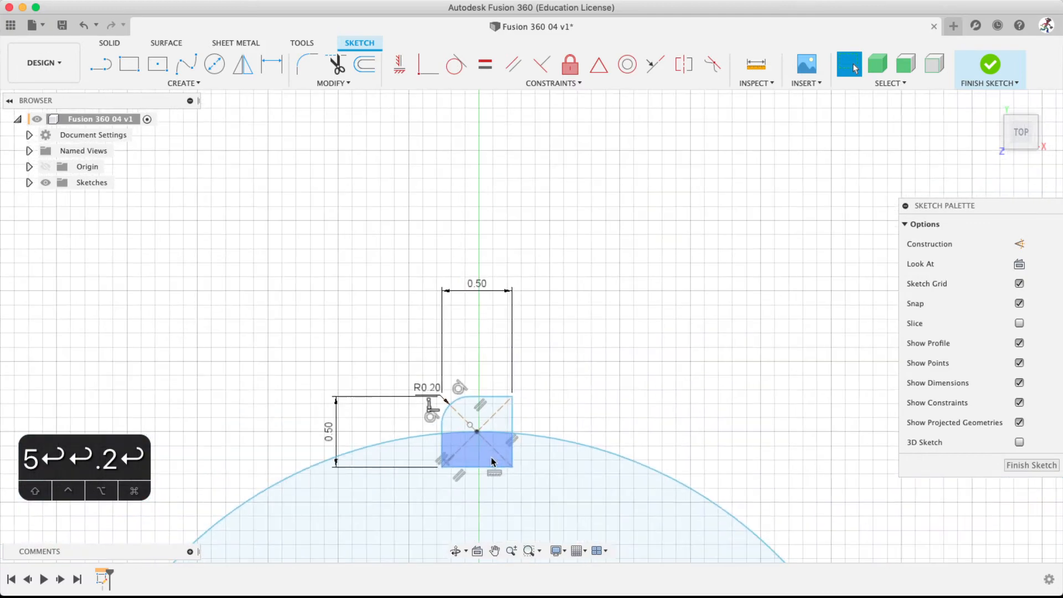
scroll(491, 460, up, 8)
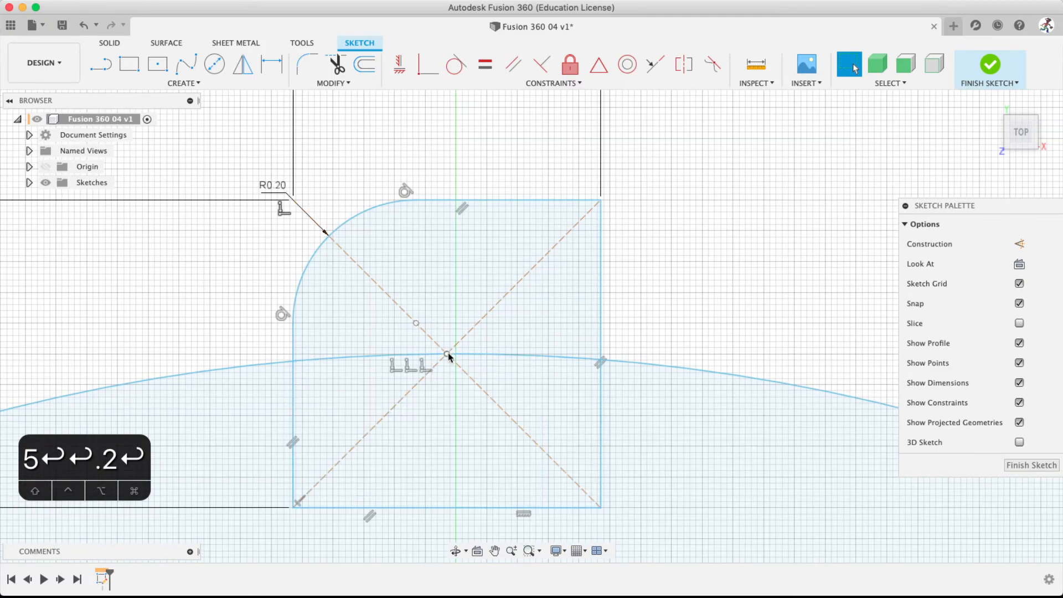
scroll(446, 363, down, 4)
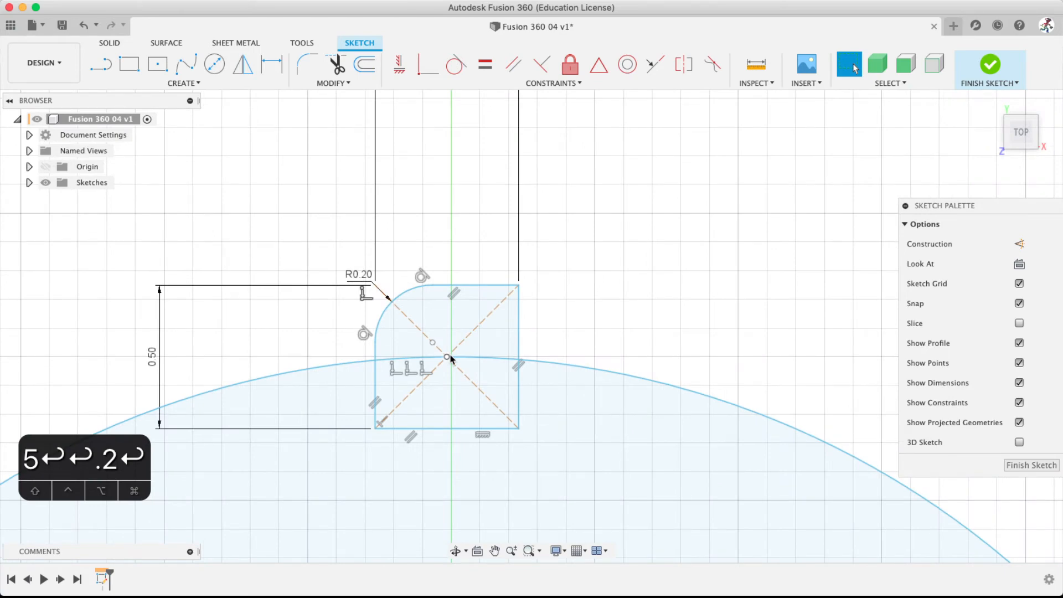
scroll(449, 358, up, 8)
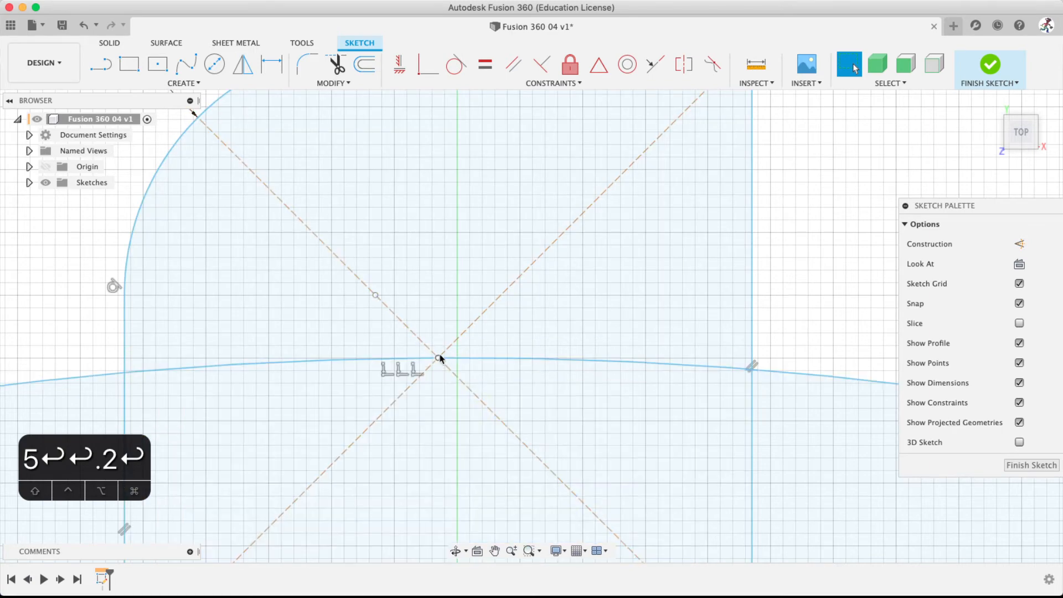
Undo the fillet radius change, redo it for comparison, and undo it again
key(super+z)
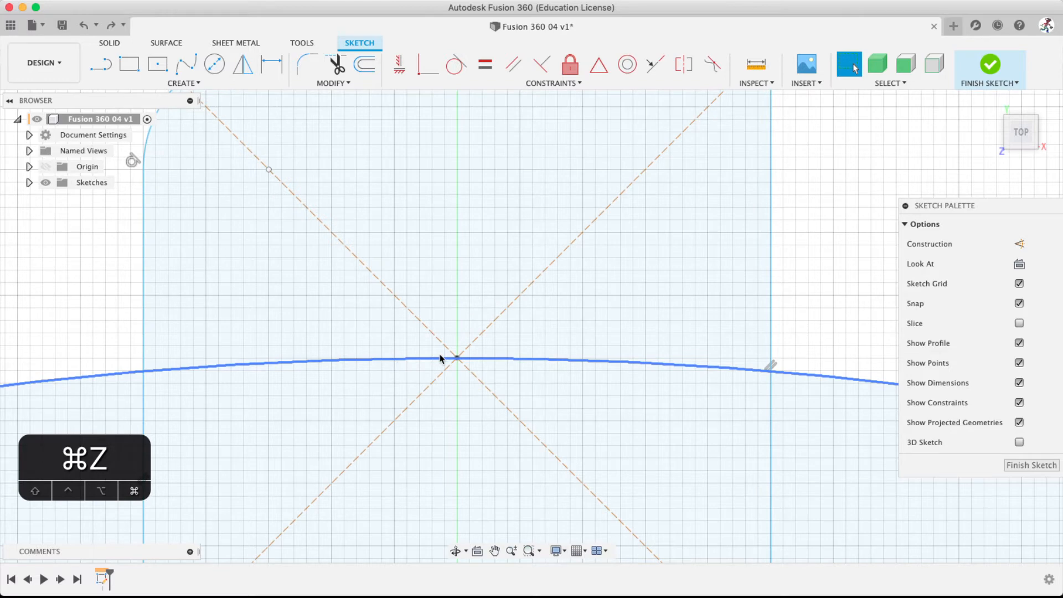
key(shift+super+z)
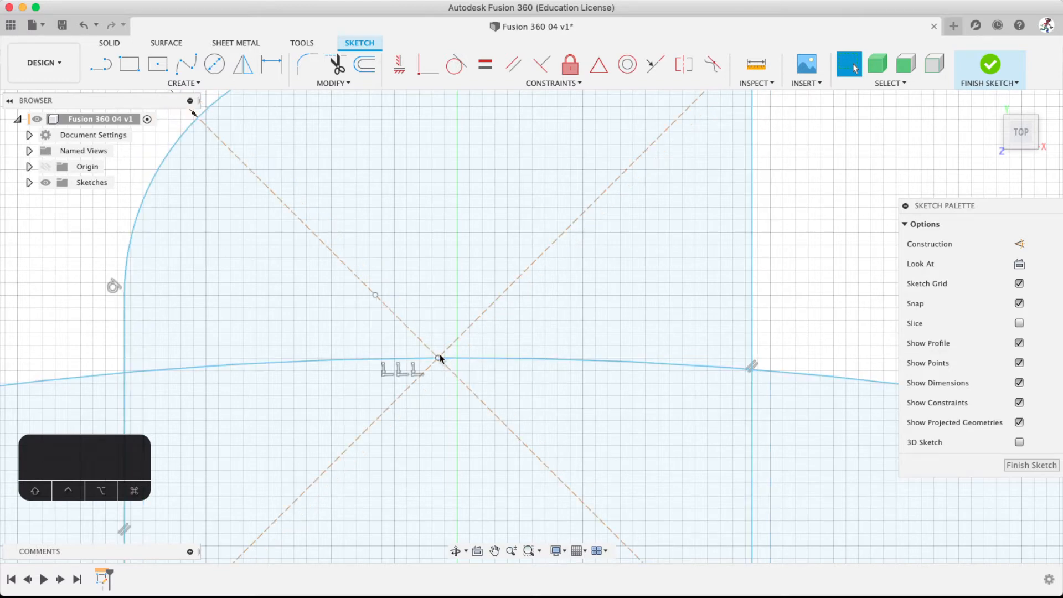
key(super+z)
Apply a Fix constraint to the small rectangle's bottom edge
scroll(439, 359, down, 10)
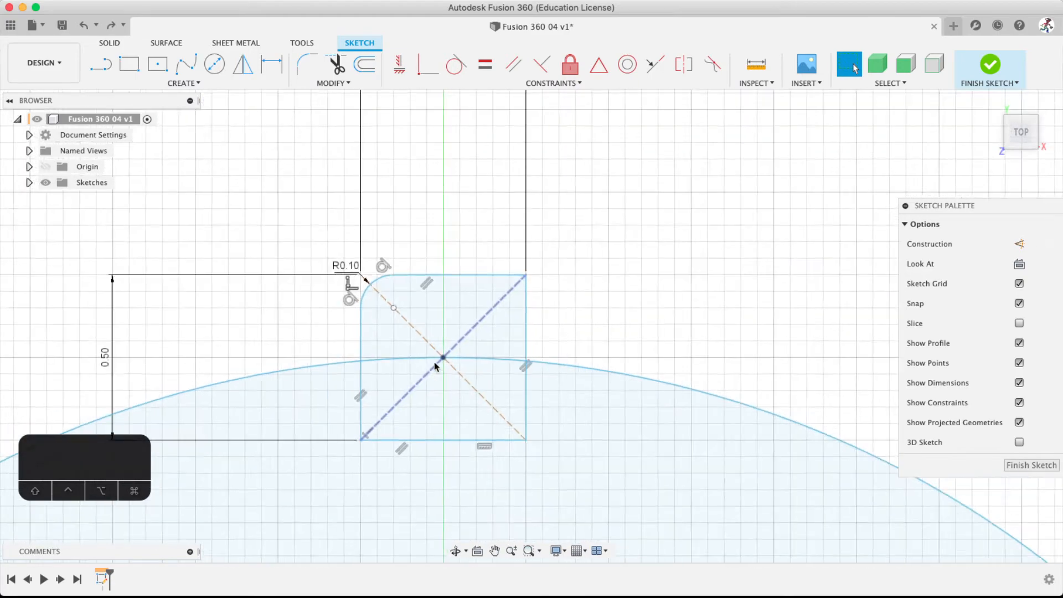
click(570, 65)
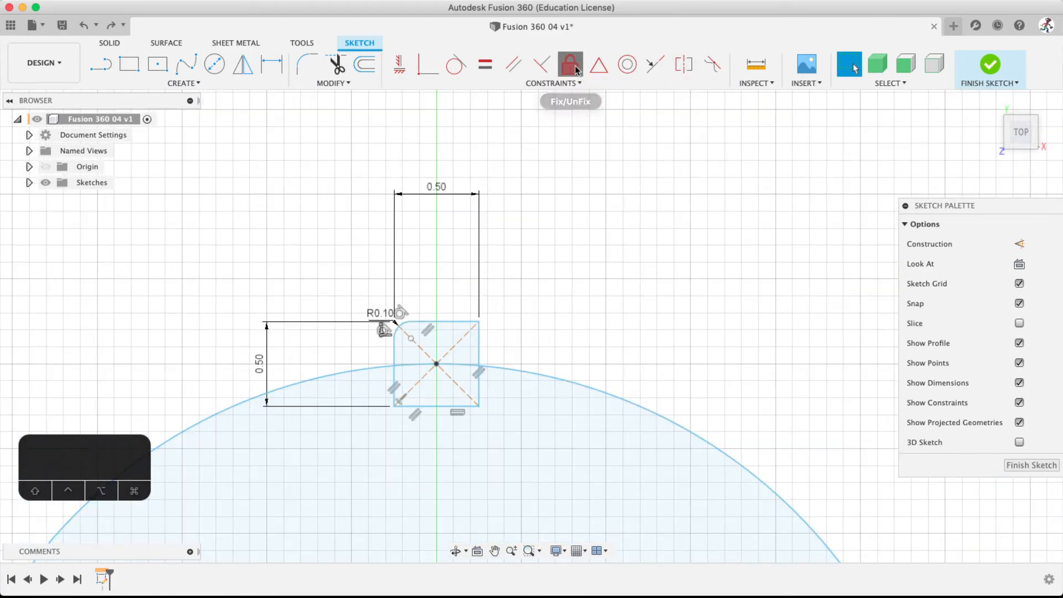
click(440, 406)
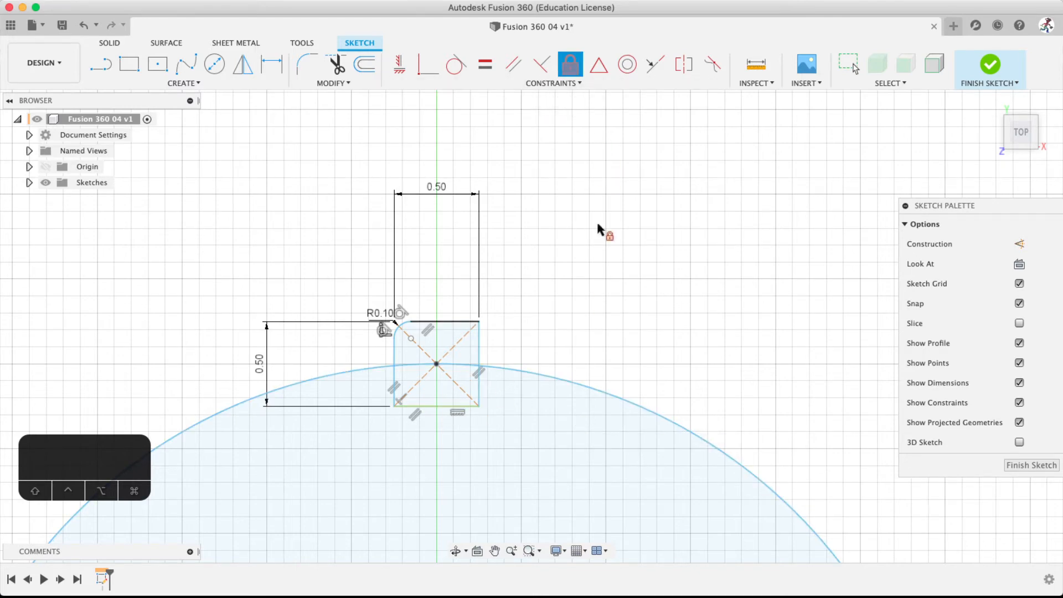
scroll(490, 357, up, 3)
scroll(492, 361, up, 3)
middle_drag(419, 327, 569, 298)
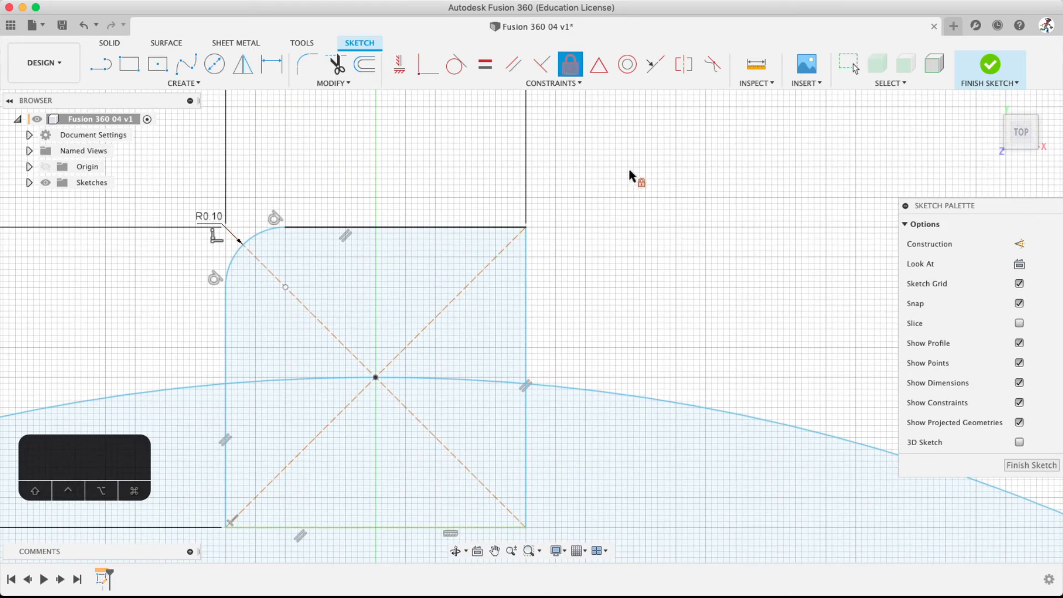
key(Escape)
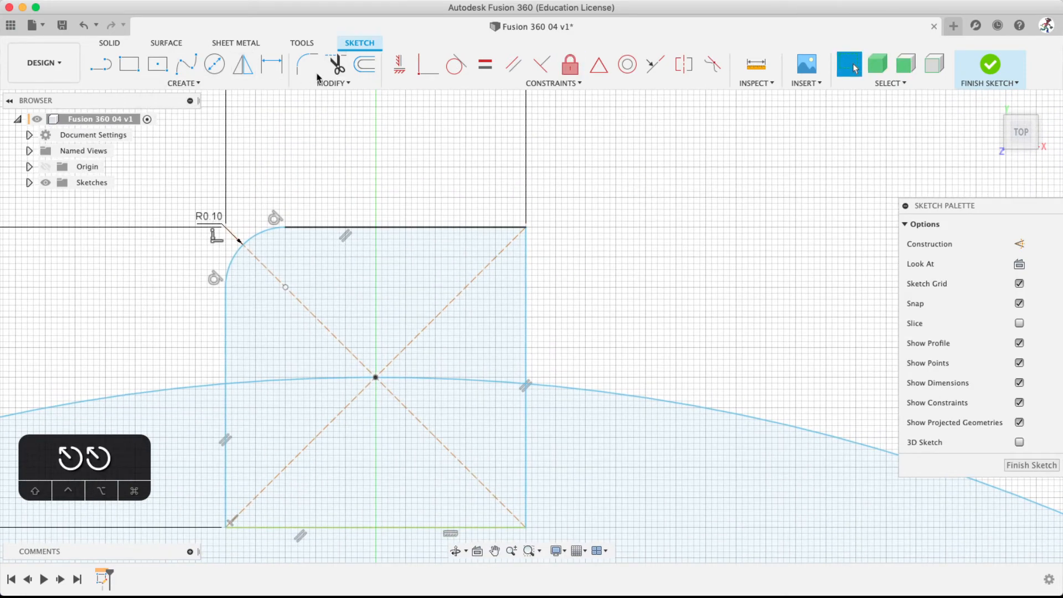
Fillet the rectangle's upper-right corner between its top and right edges with a 0.10 mm radius
click(307, 64)
click(510, 227)
click(526, 265)
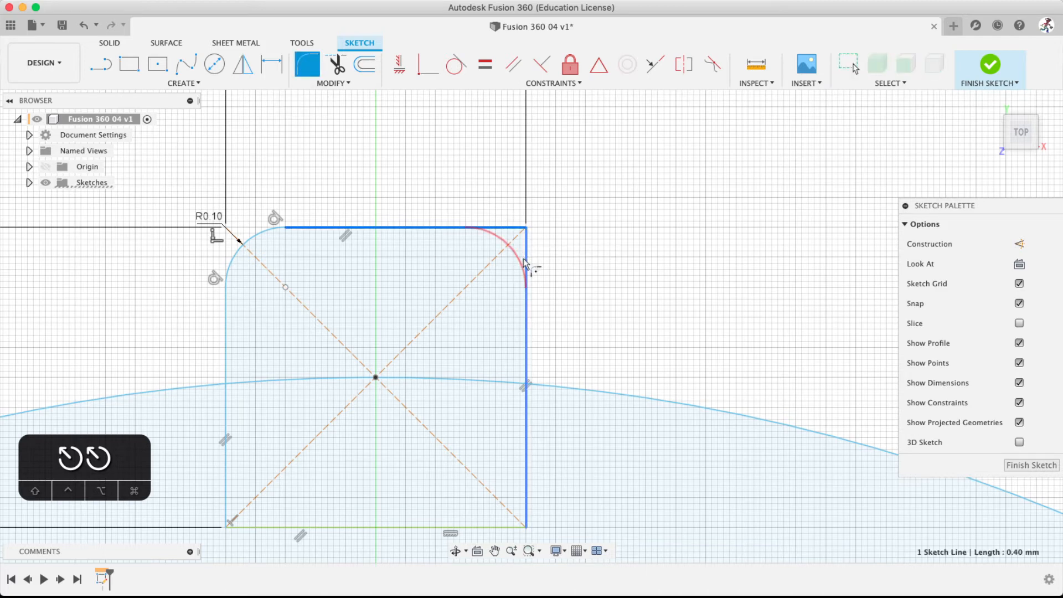
click(563, 239)
key(Return)
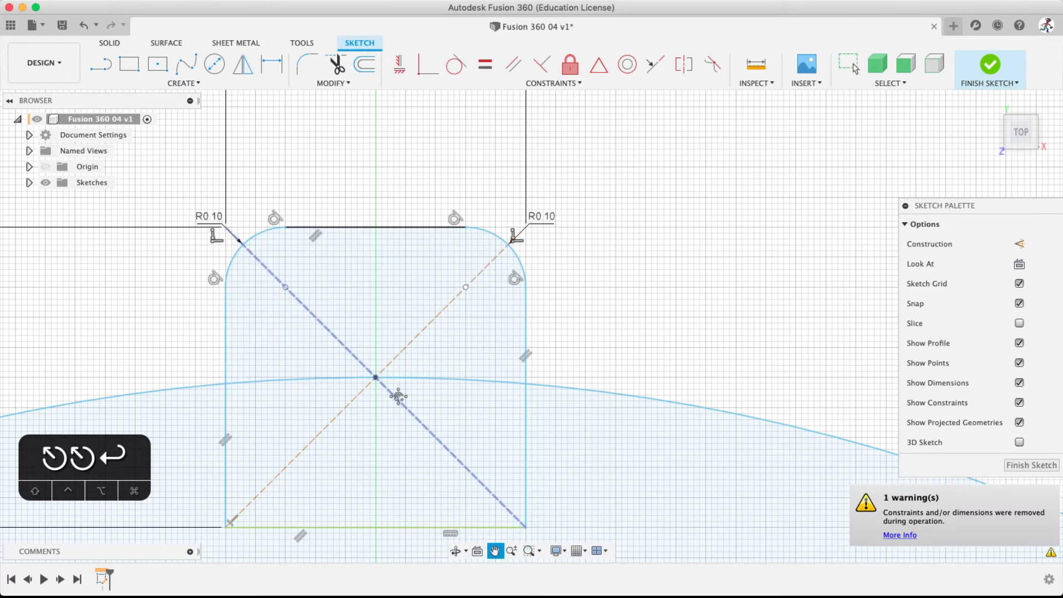
middle_drag(399, 397, 434, 271)
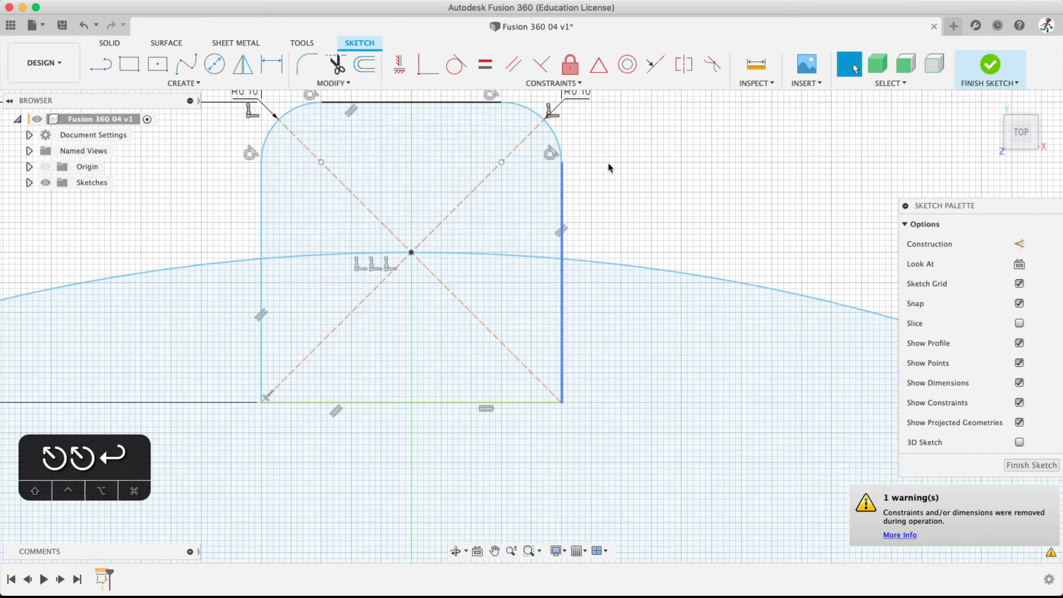
Undo the rectangle's upper-right corner fillet and the Fix constraint on its bottom edge
key(super+z)
key(super+z)
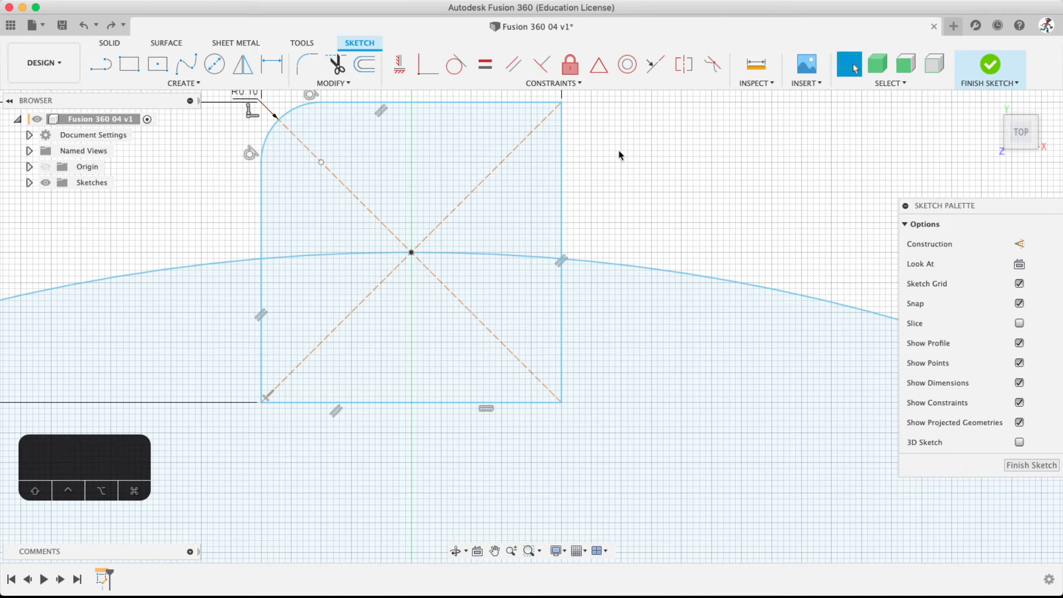
middle_drag(620, 155, 625, 199)
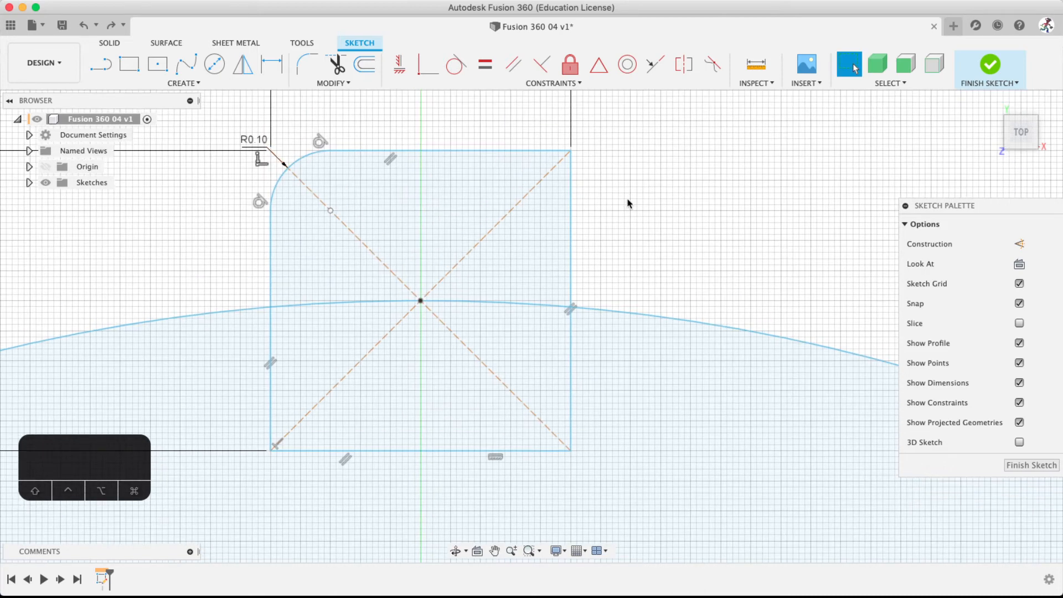
Fillet the small rectangle's upper-right corner between its top and right edges, accepting the 0.10 mm radius
click(309, 65)
click(515, 151)
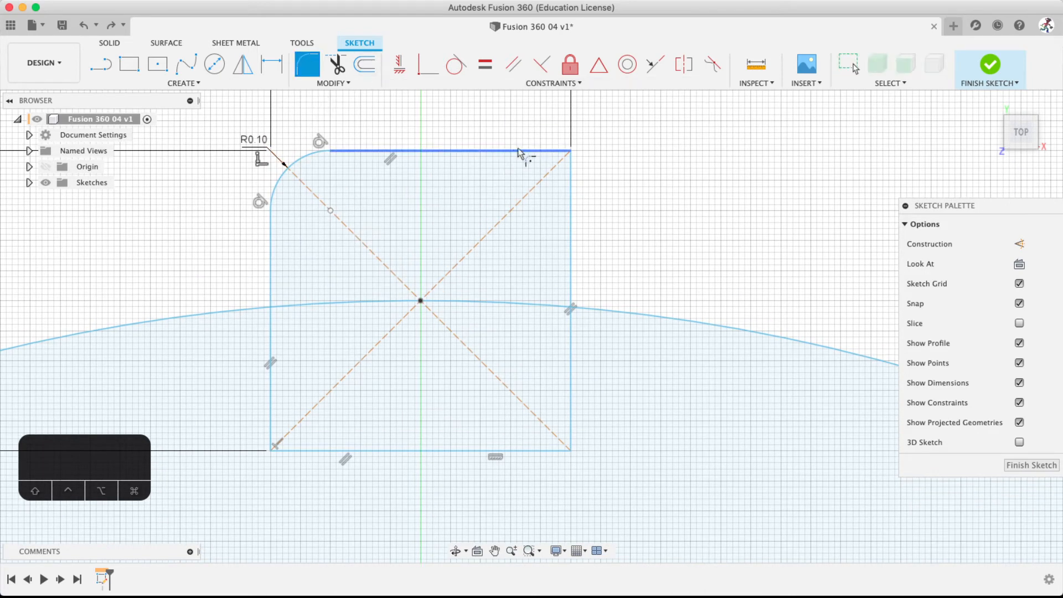
click(568, 185)
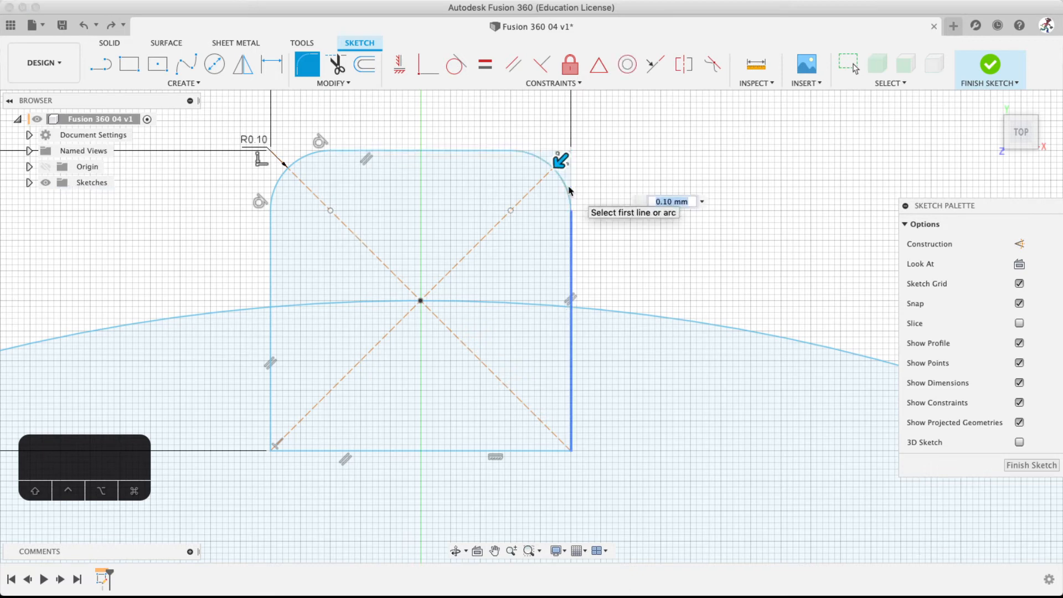
key(Return)
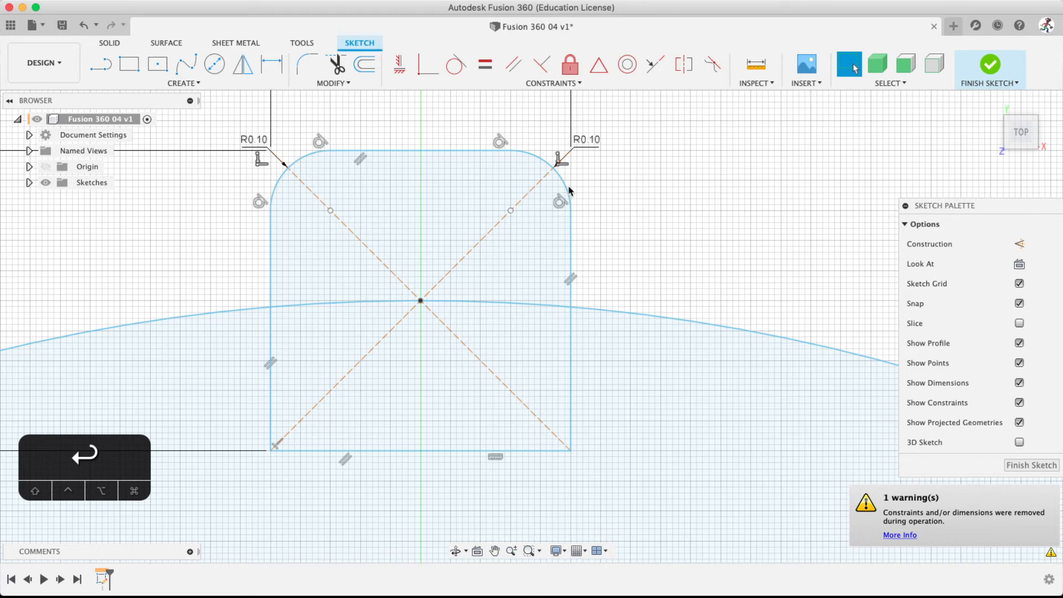
middle_drag(608, 232, 654, 245)
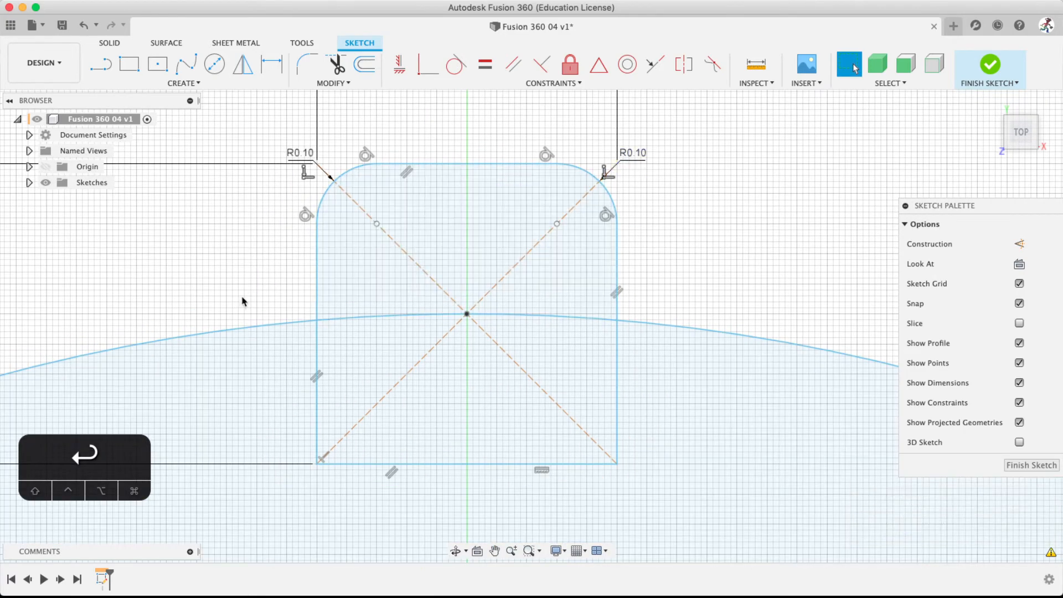
scroll(270, 234, down, 4)
scroll(281, 254, up, 7)
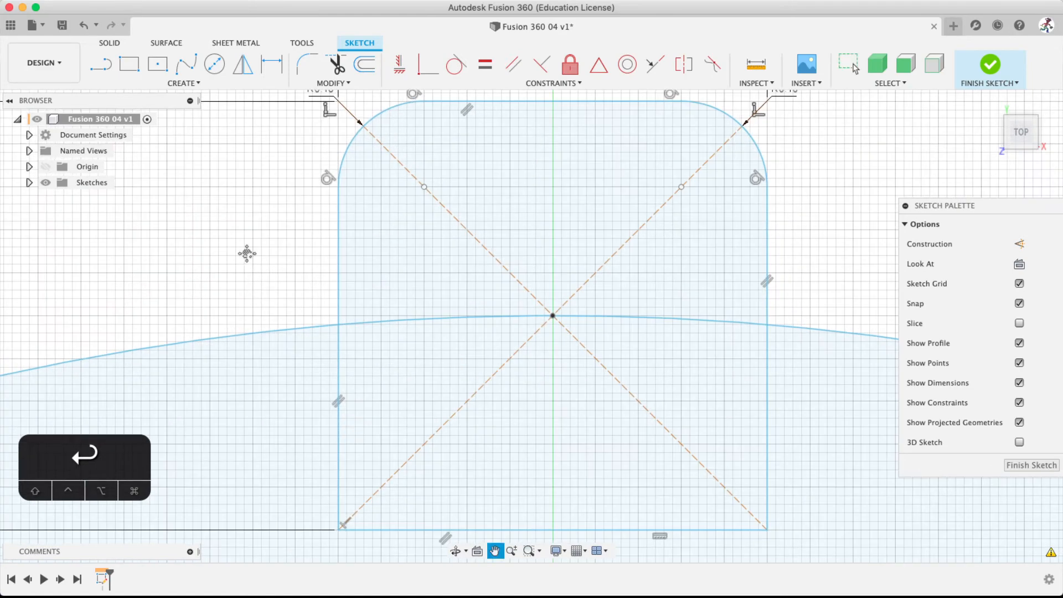
middle_drag(247, 254, 261, 298)
click(435, 329)
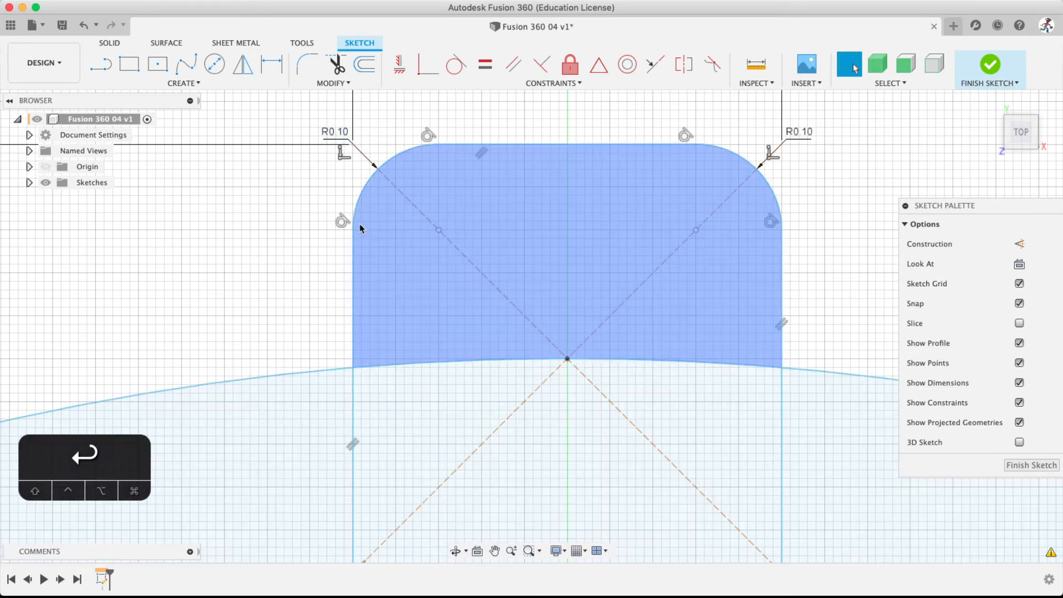
click(403, 170)
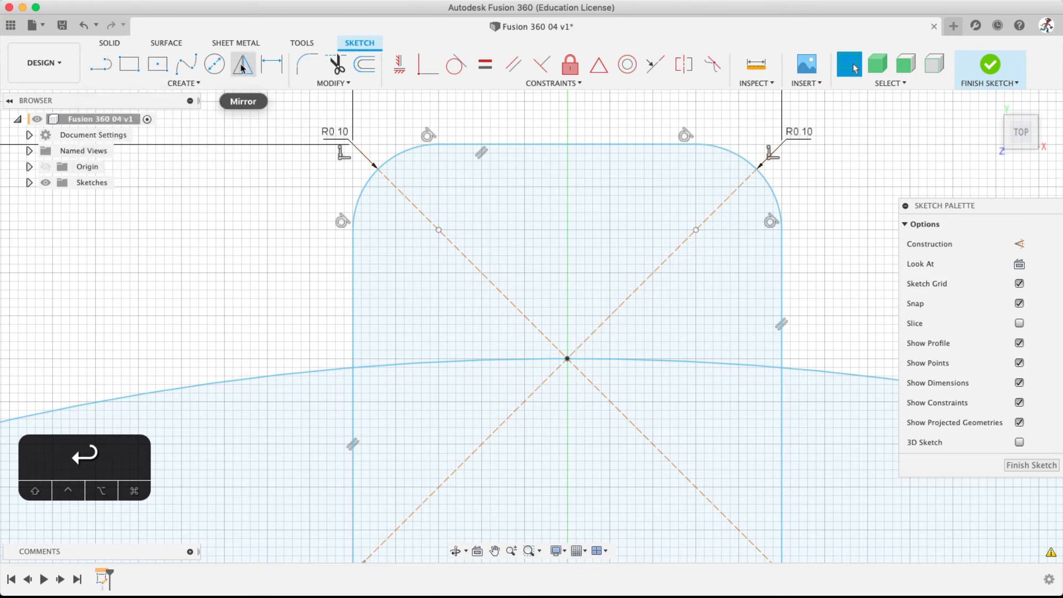
Draw a center diameter circle of 0.2 mm in the empty area left of the rectangle, above the large circle
click(214, 64)
scroll(371, 301, down, 5)
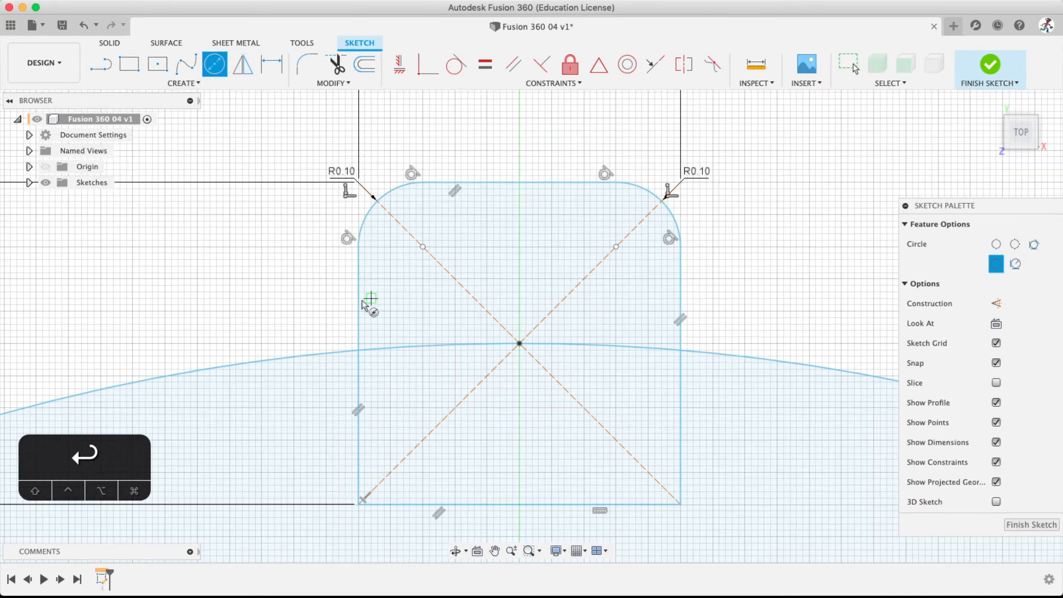
scroll(339, 289, up, 3)
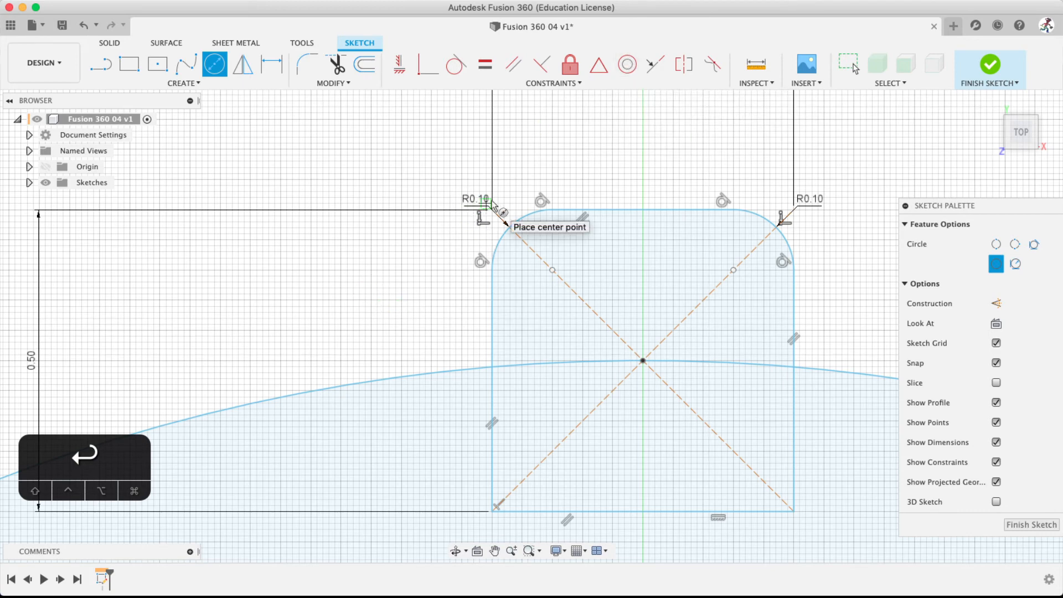
click(208, 83)
mouse_move(168, 129)
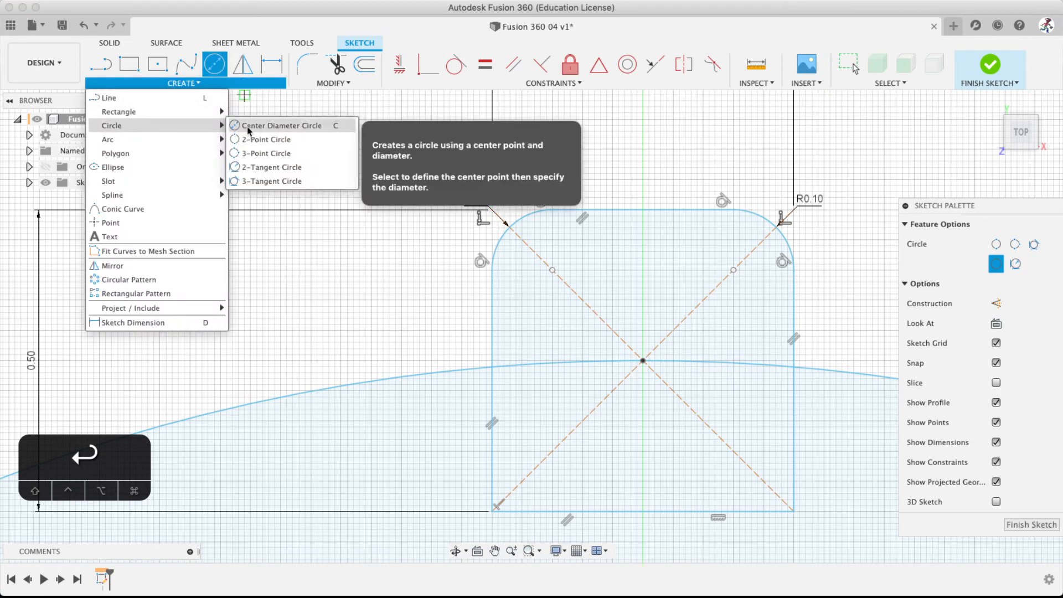
click(309, 127)
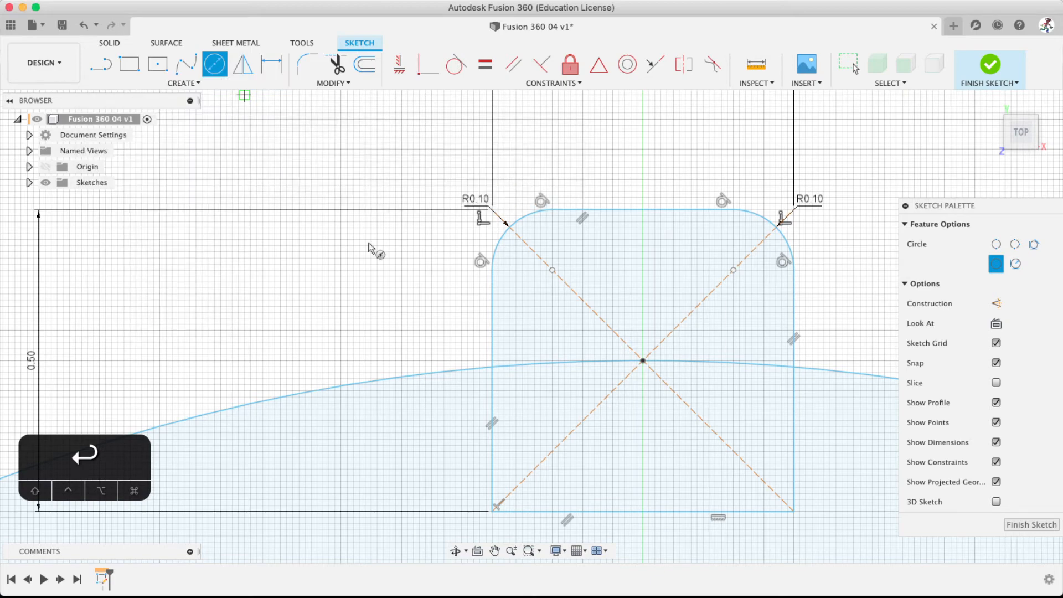
scroll(344, 273, up, 3)
click(340, 271)
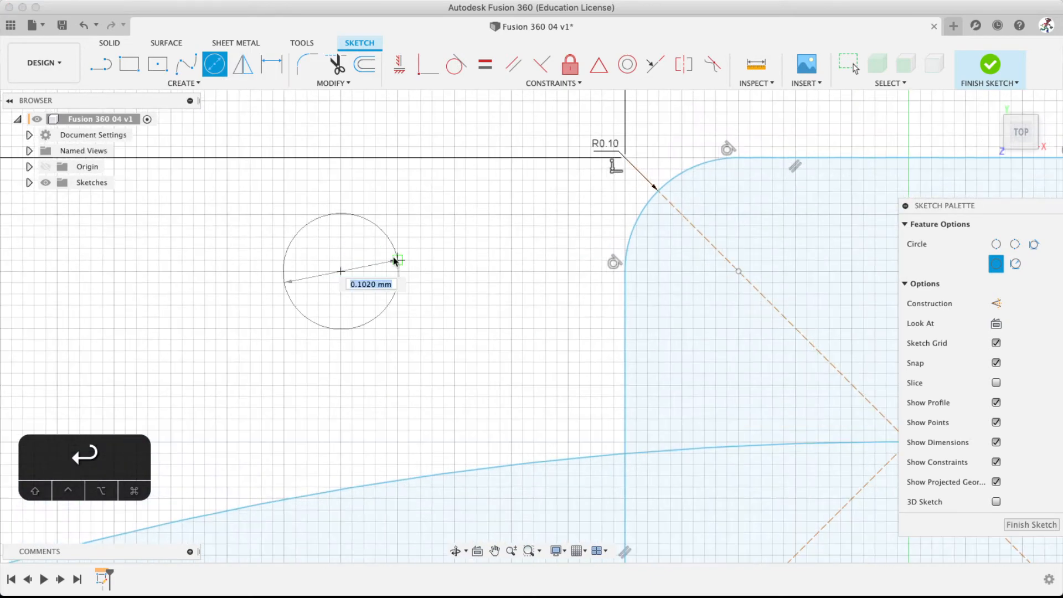
text(.2)
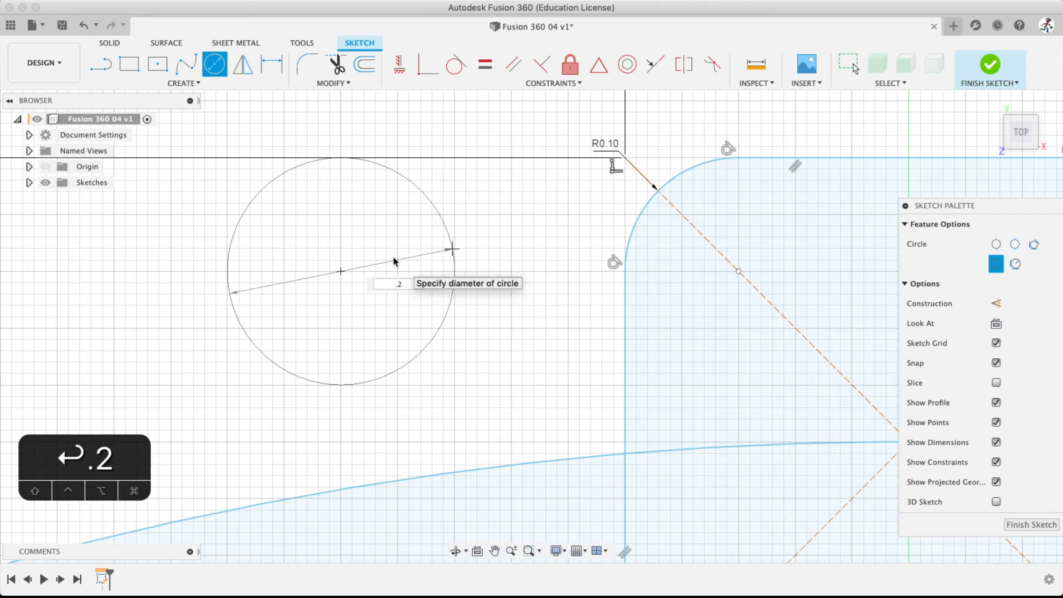
key(Return)
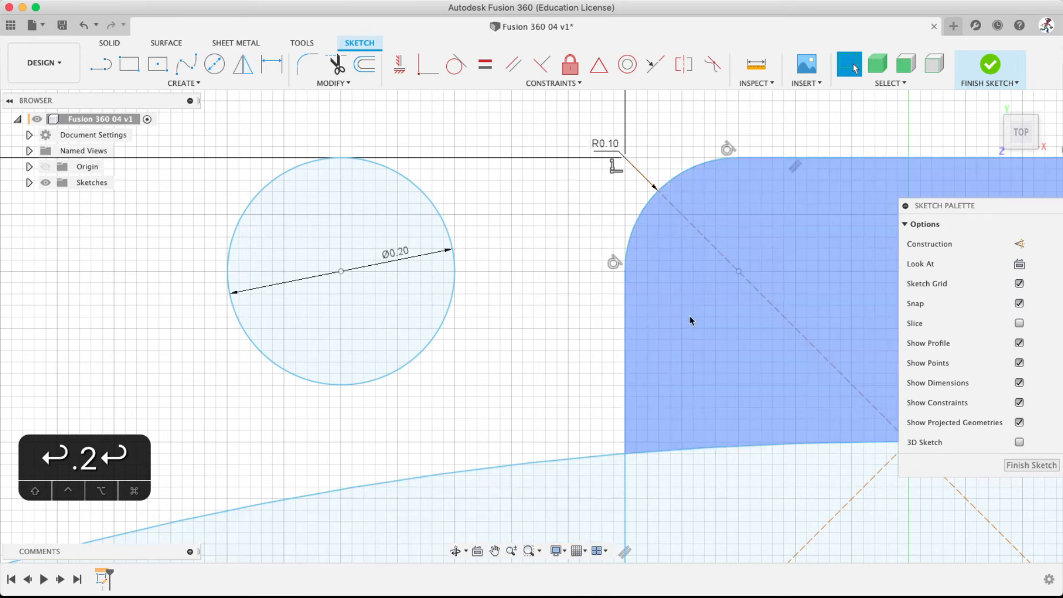
Apply a Fix constraint to the large circle that passes through the rectangle's center
click(574, 71)
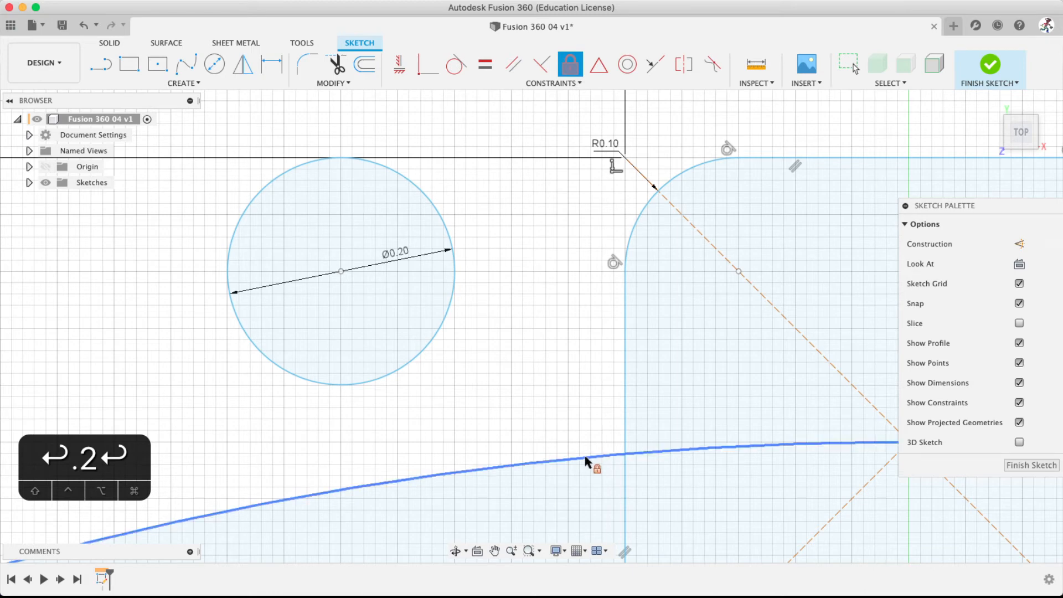
click(587, 457)
scroll(585, 462, down, 3)
scroll(585, 462, down, 3)
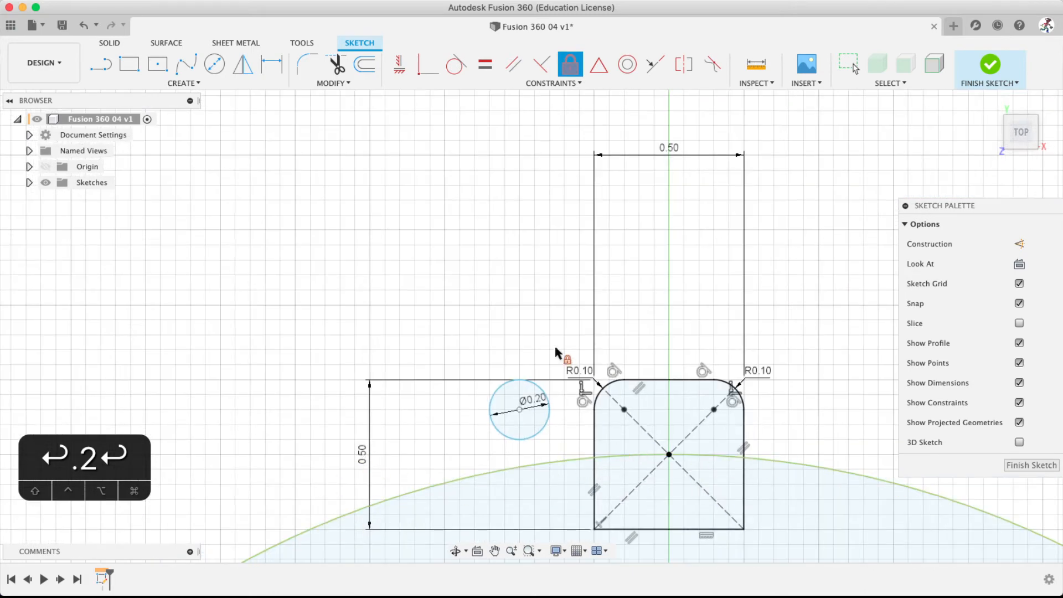
middle_drag(575, 416, 526, 297)
key(Escape)
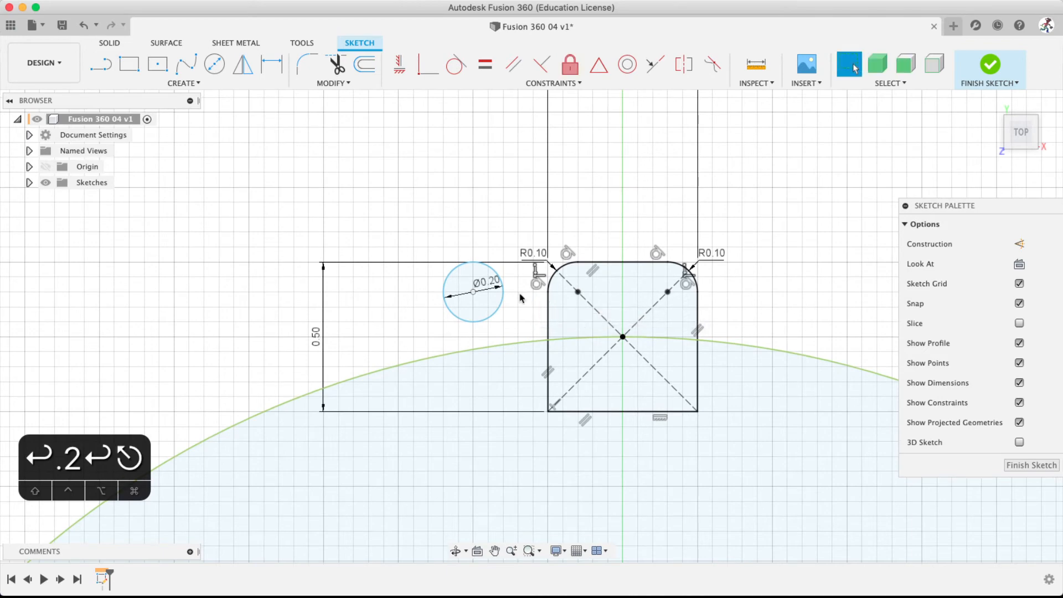
Apply a Tangent constraint between the 0.20 mm circle and the large circle
scroll(520, 307, up, 3)
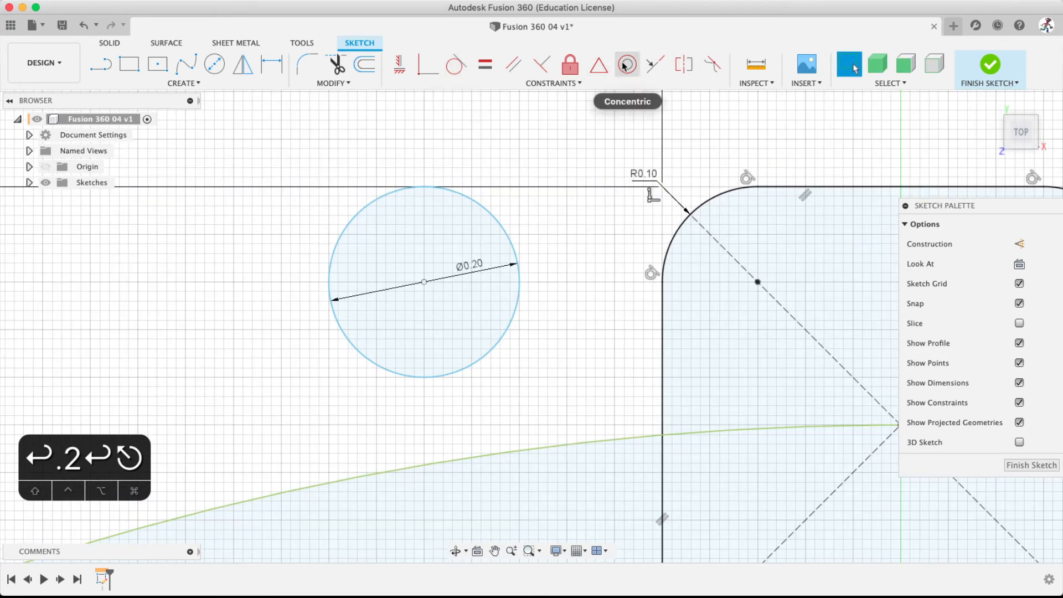
click(458, 71)
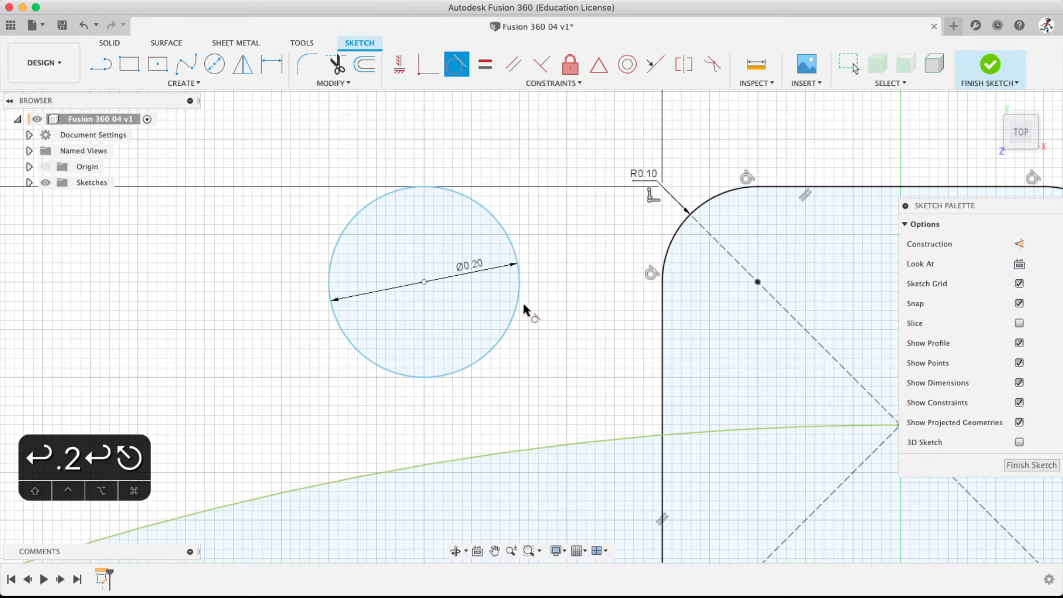
click(511, 326)
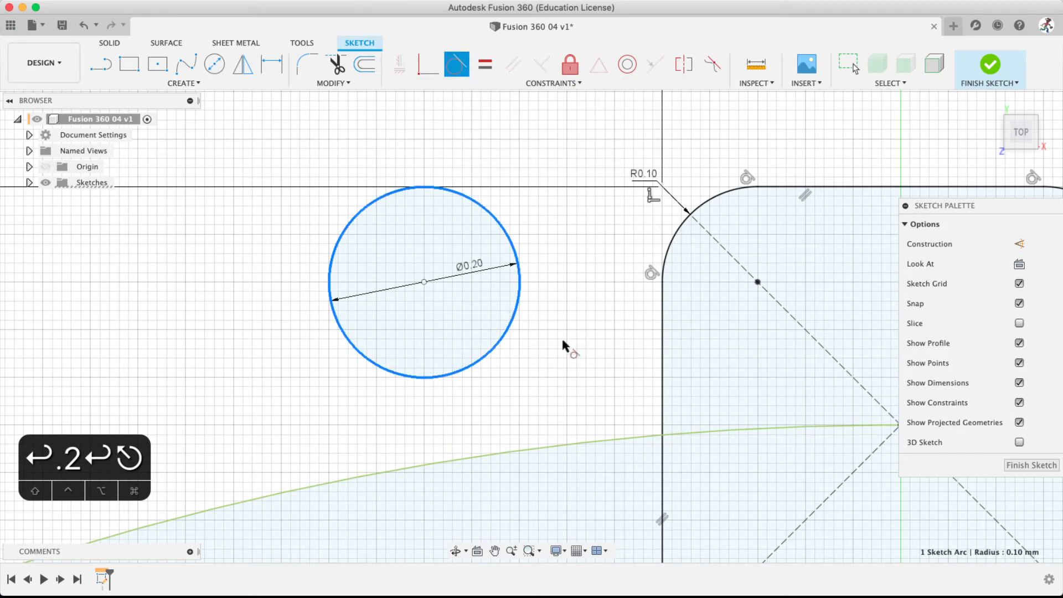
click(626, 441)
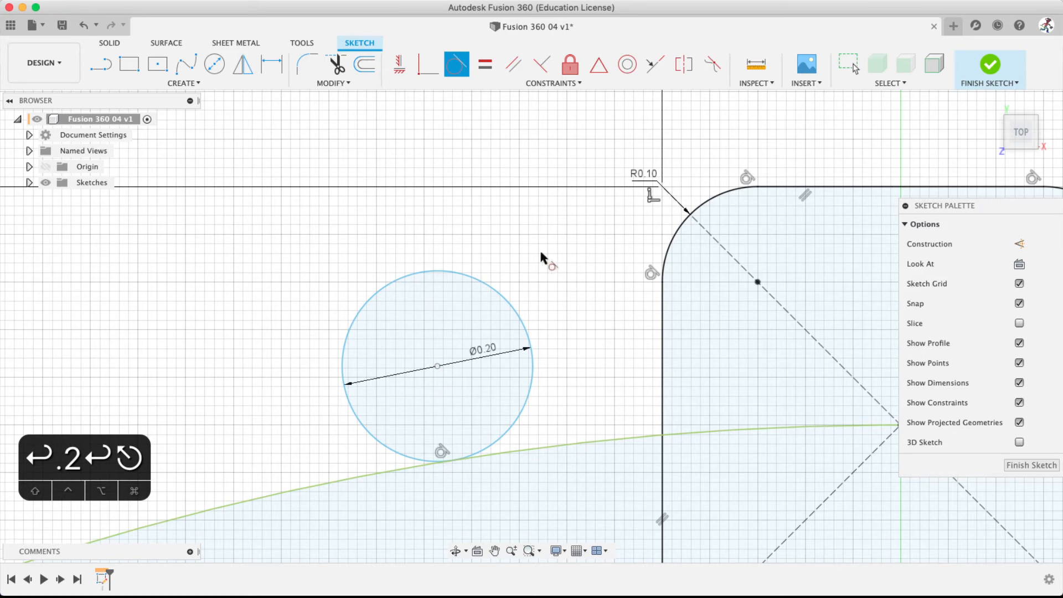
Make the 0.20 mm circle tangent to the rectangle's left edge with a Tangent constraint
click(523, 327)
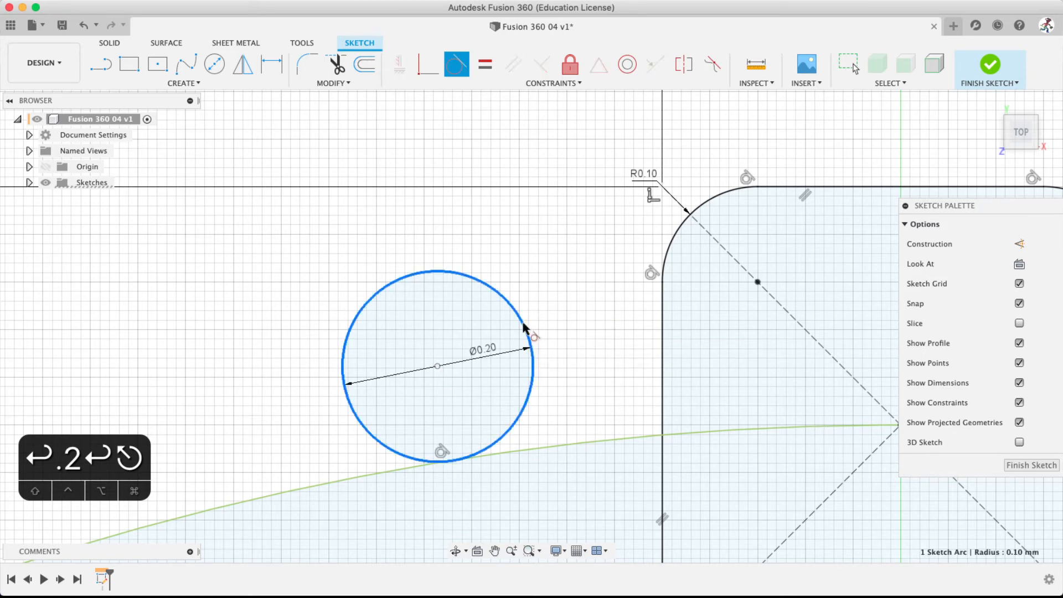
click(662, 321)
middle_drag(557, 348, 369, 322)
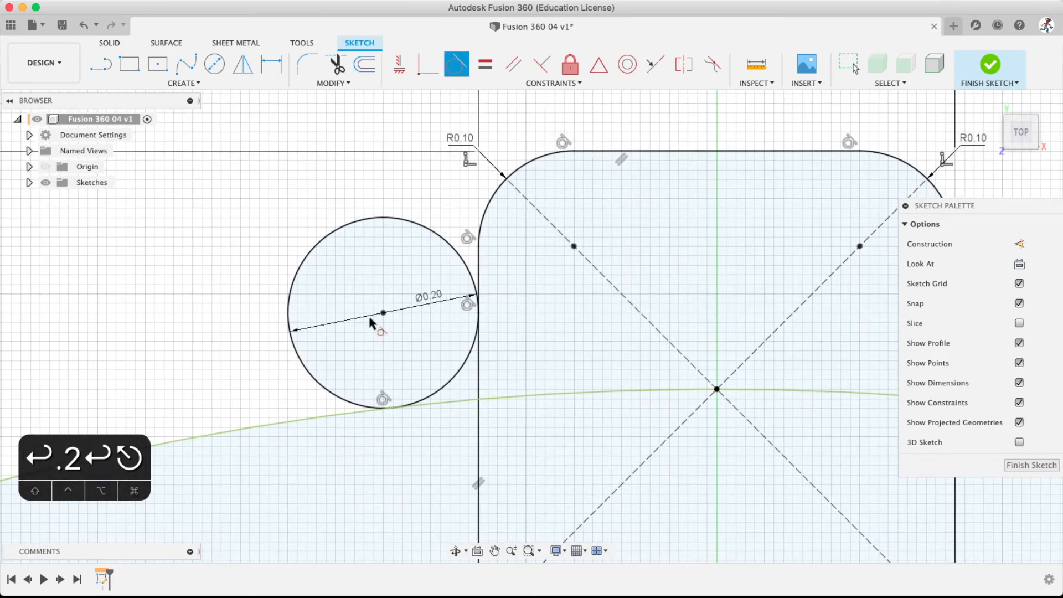
key(Escape)
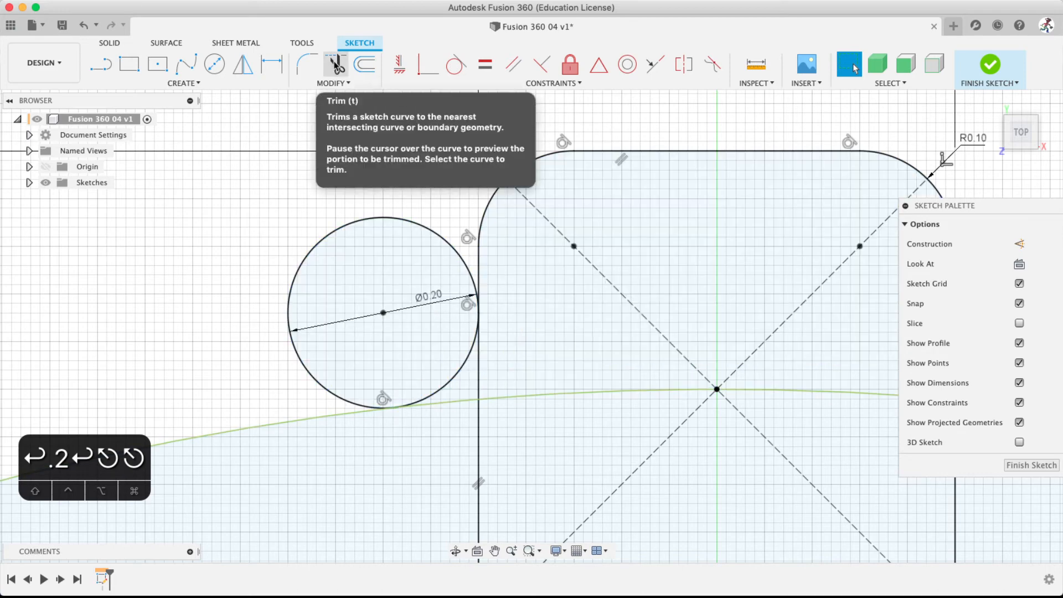
Start the Trim command and examine where the 0.20 mm circle touches the rectangle's left edge and the large circle
key(t)
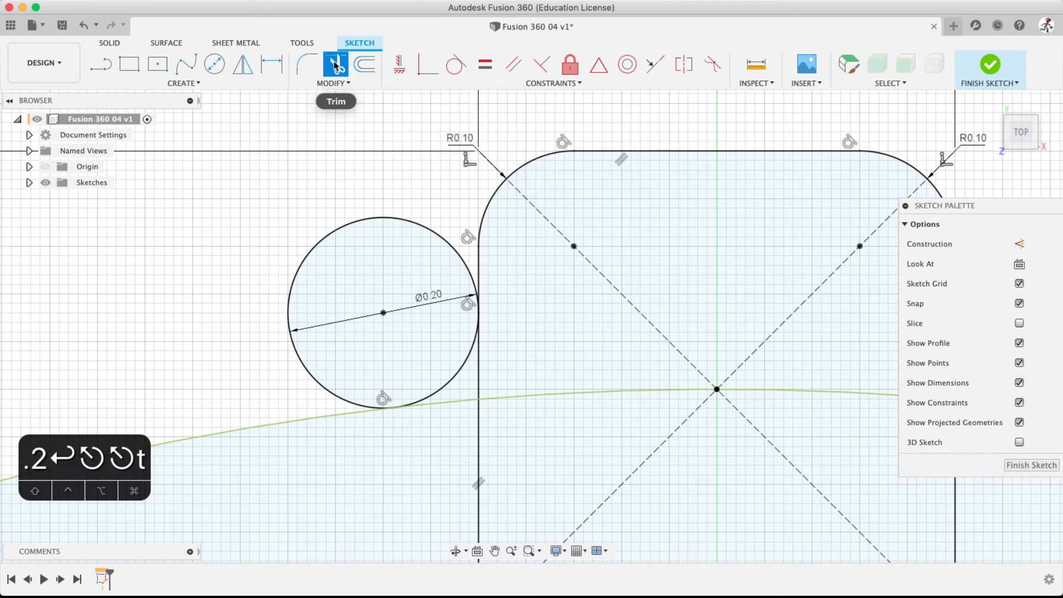
click(332, 83)
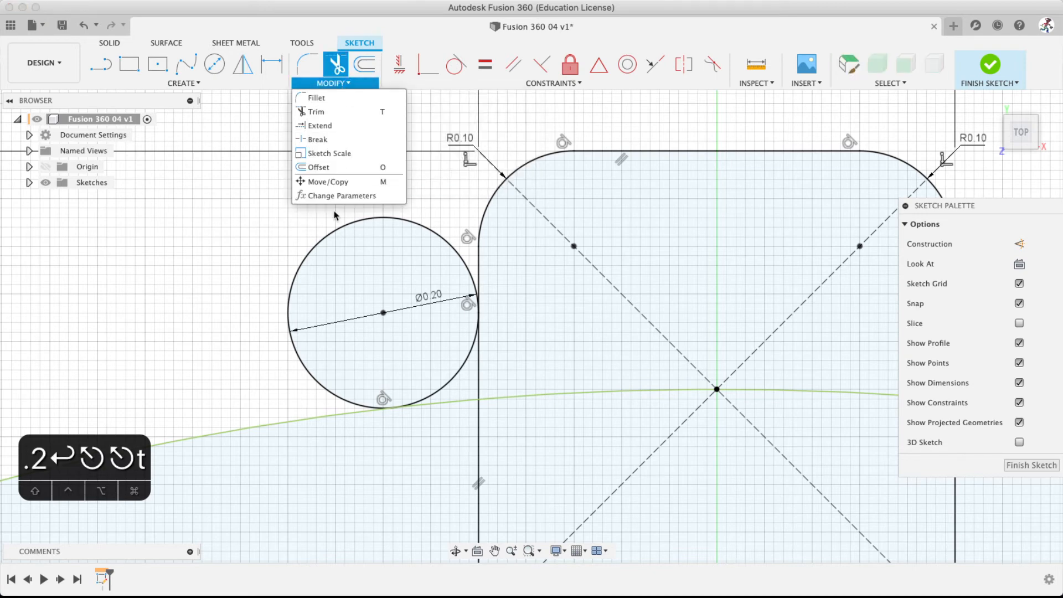
click(333, 84)
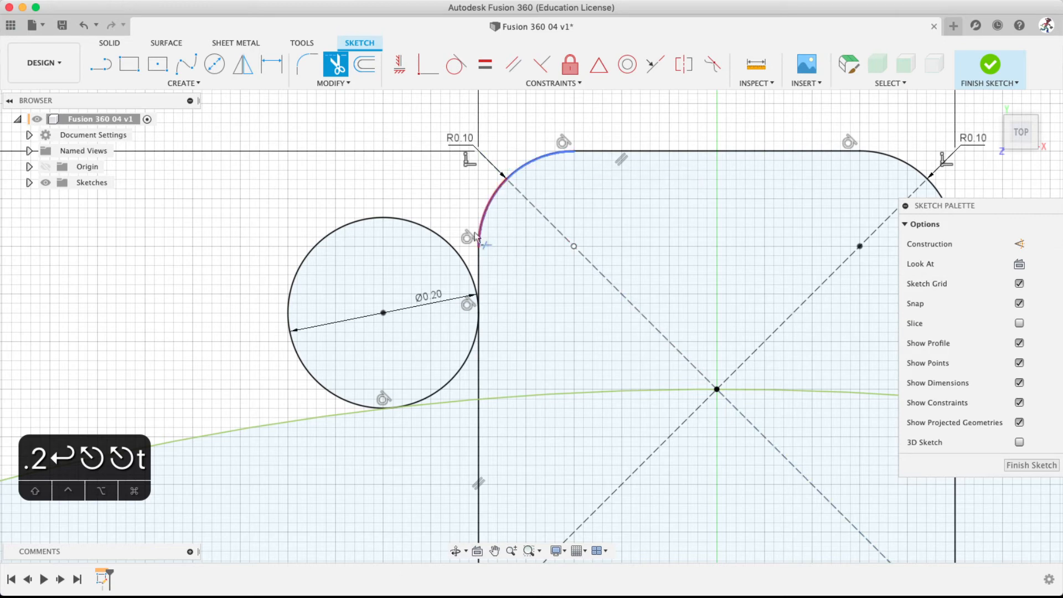
scroll(467, 281, up, 5)
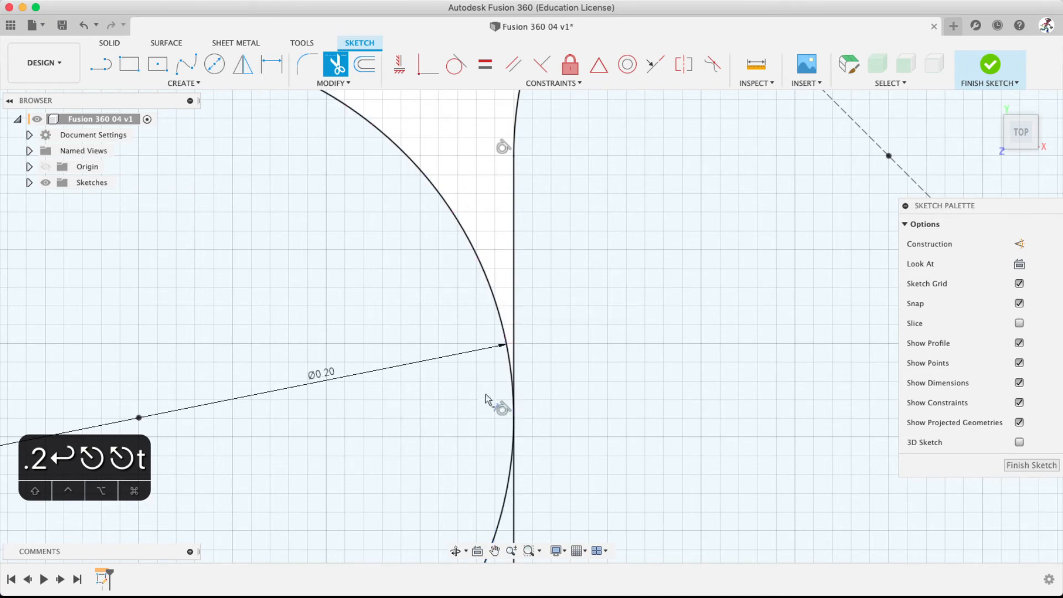
mouse_move(503, 441)
middle_down()
mouse_move(522, 221)
mouse_move(533, 222)
middle_up()
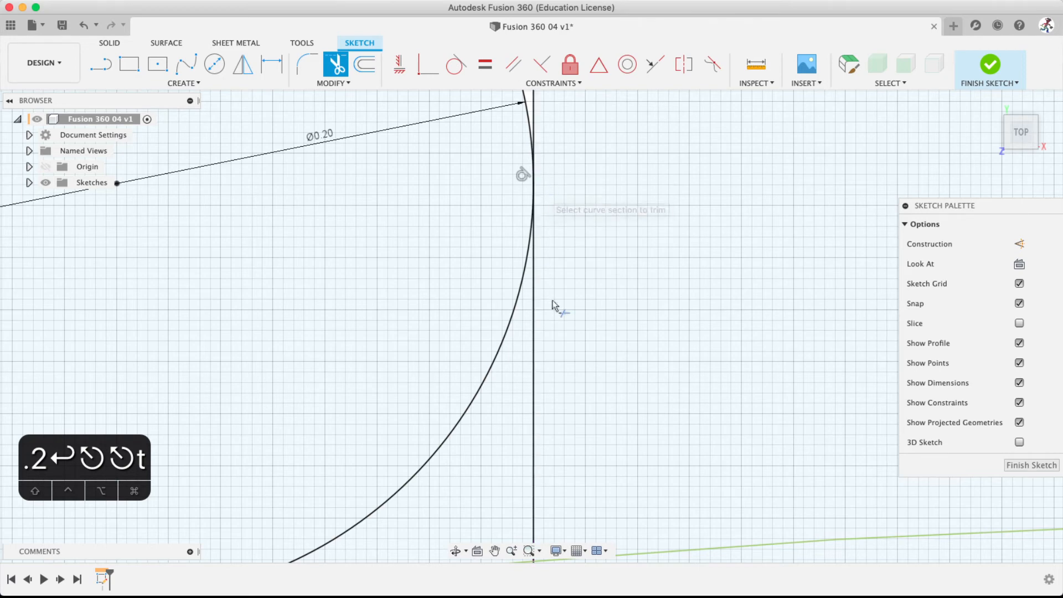
scroll(555, 304, up, 4)
scroll(598, 404, down, 5)
scroll(606, 274, up, 5)
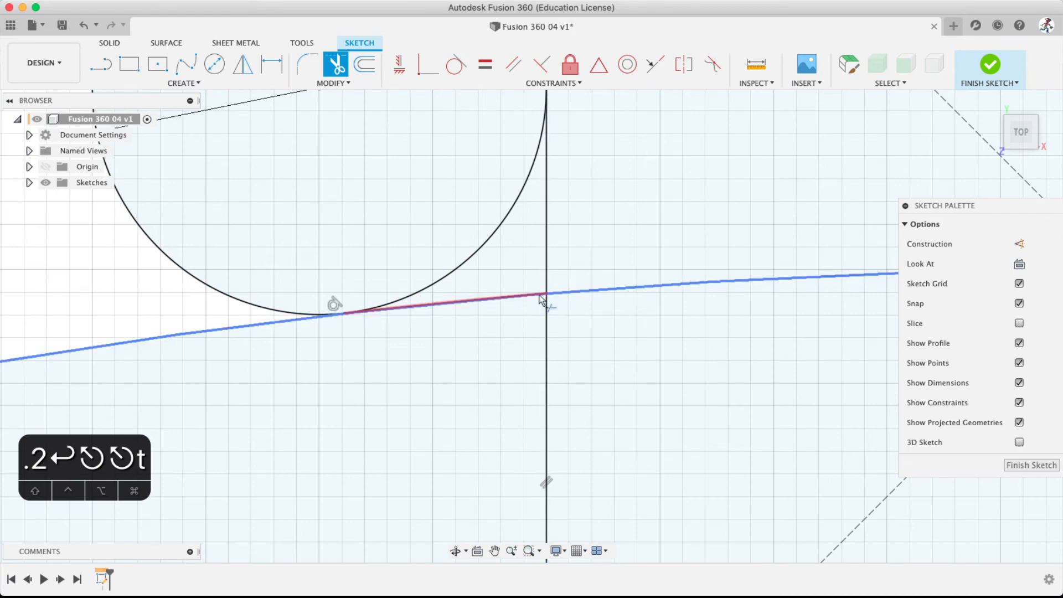
mouse_move(743, 319)
middle_down()
mouse_move(535, 287)
mouse_move(294, 387)
middle_up()
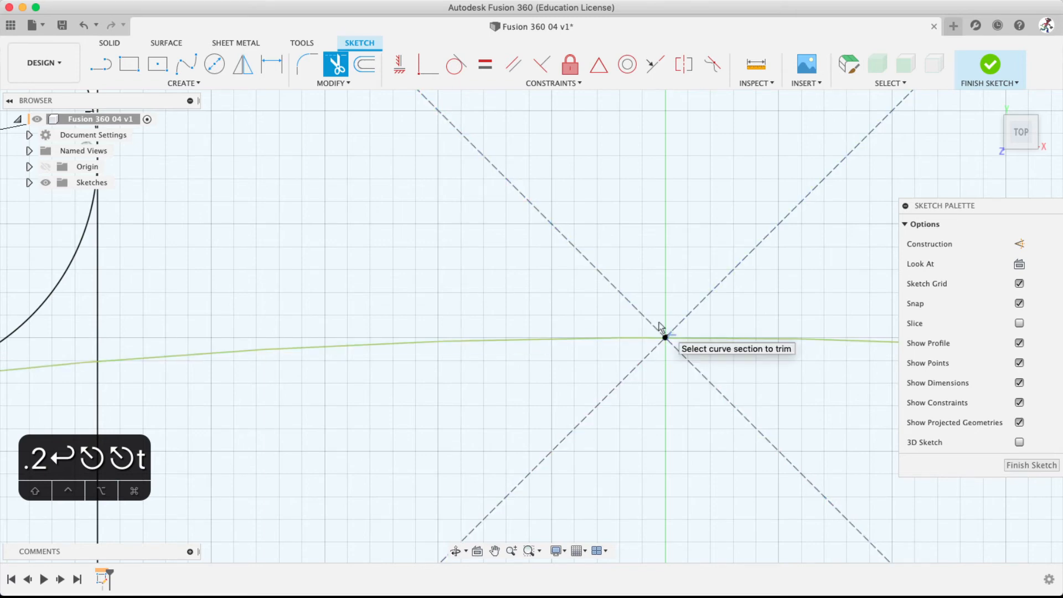
middle_drag(426, 255, 640, 246)
middle_drag(355, 159, 456, 233)
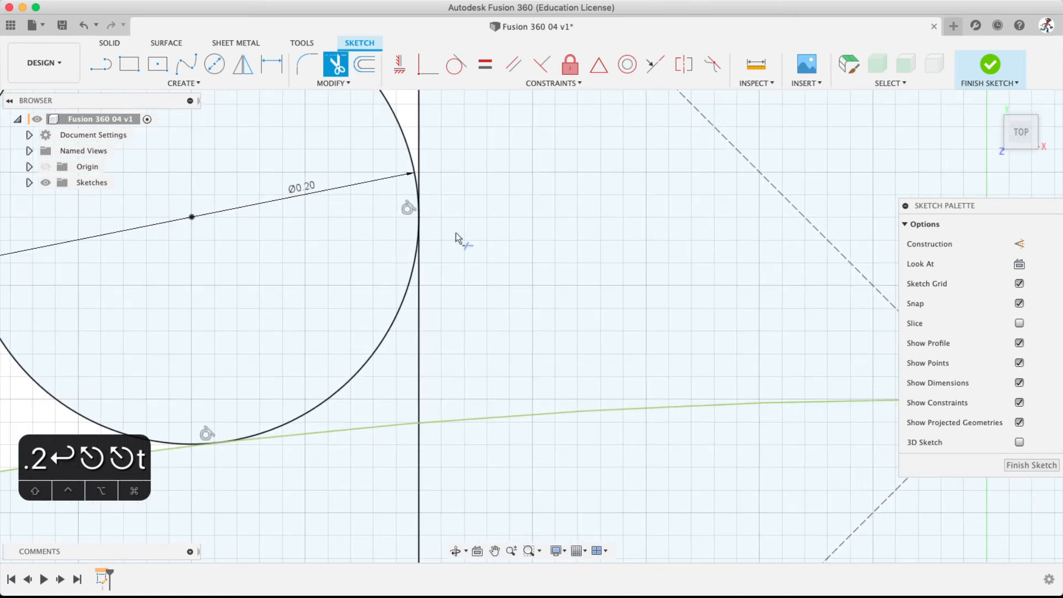
middle_drag(371, 209, 414, 260)
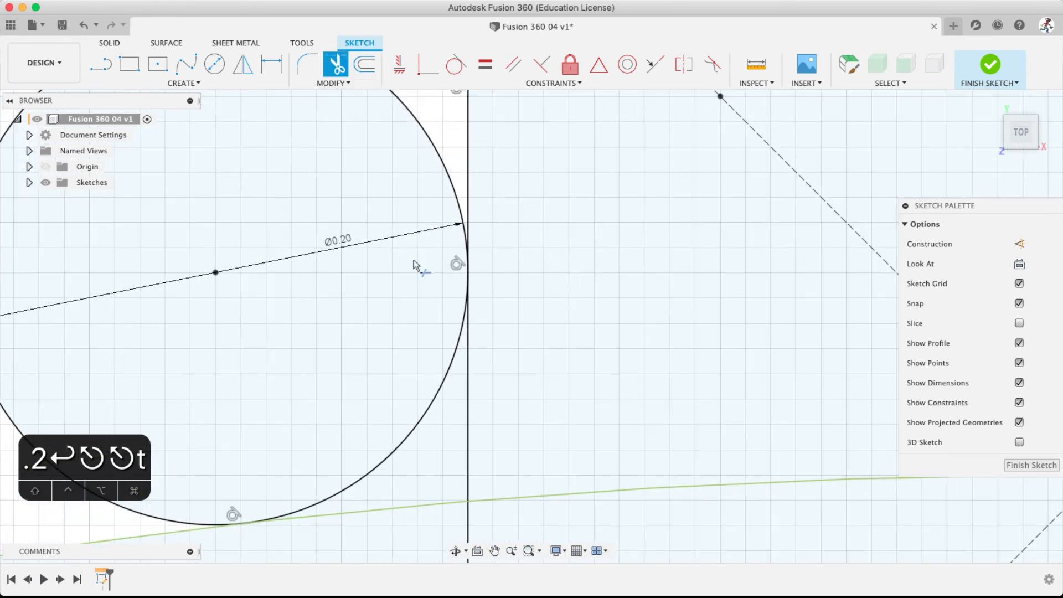
scroll(420, 260, up, 3)
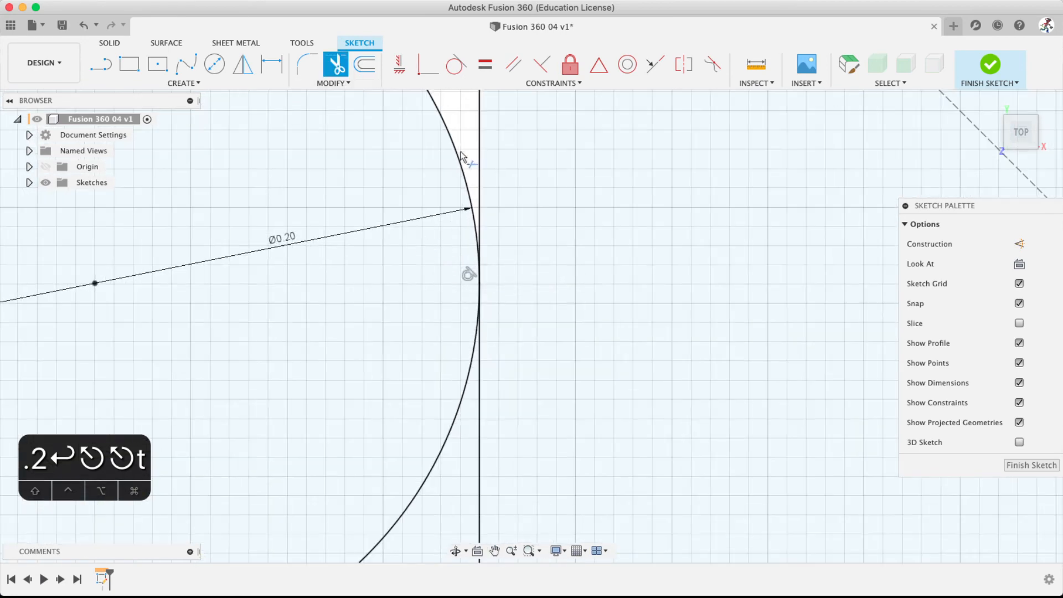
scroll(414, 202, down, 5)
middle_drag(323, 285, 413, 316)
scroll(413, 315, down, 1)
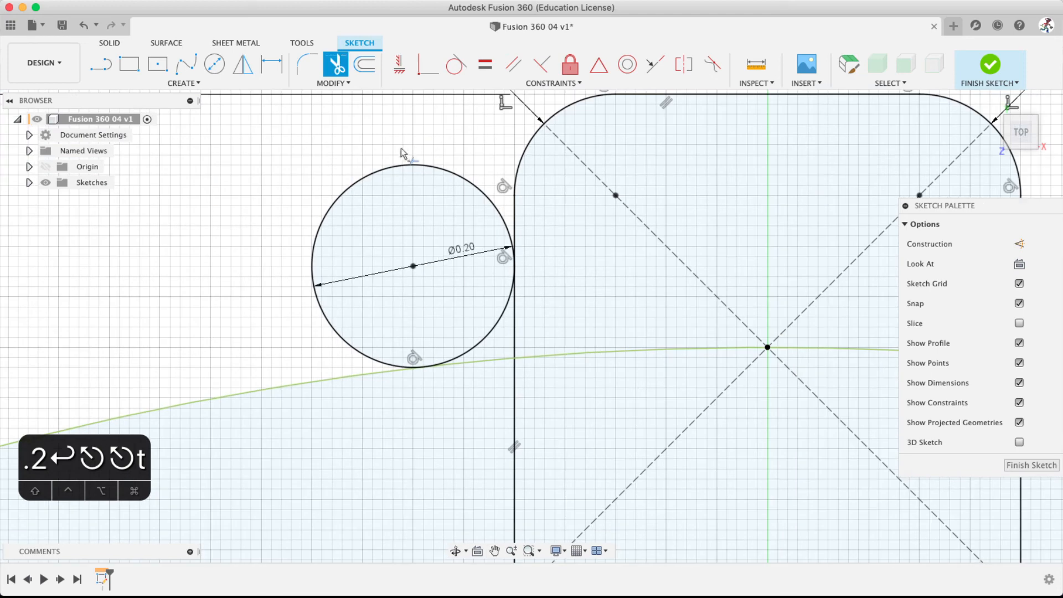
Try trimming the outer portion of the 0.20 mm circle, and undo the trim
click(394, 172)
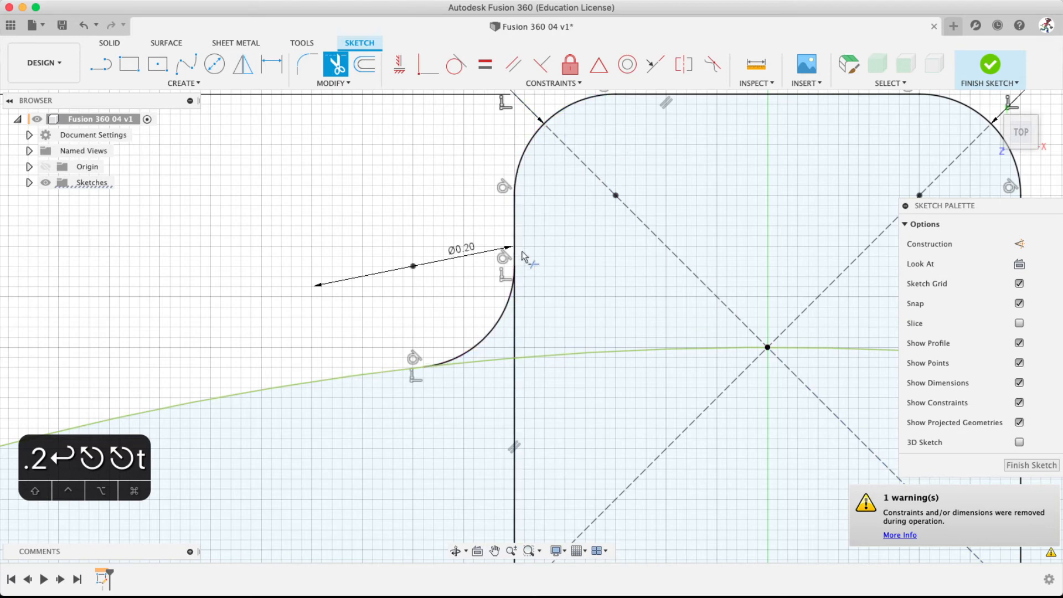
key(Escape)
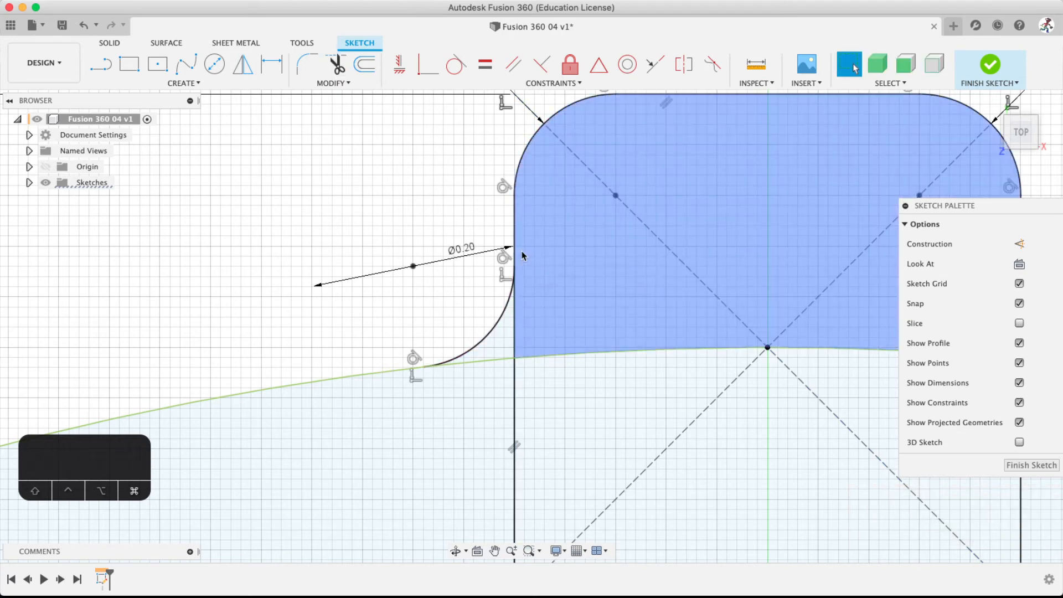
key(super+z)
Trim the outer portion of the 0.20 mm circle, keeping only the lower-right arc between its two tangent points
click(338, 75)
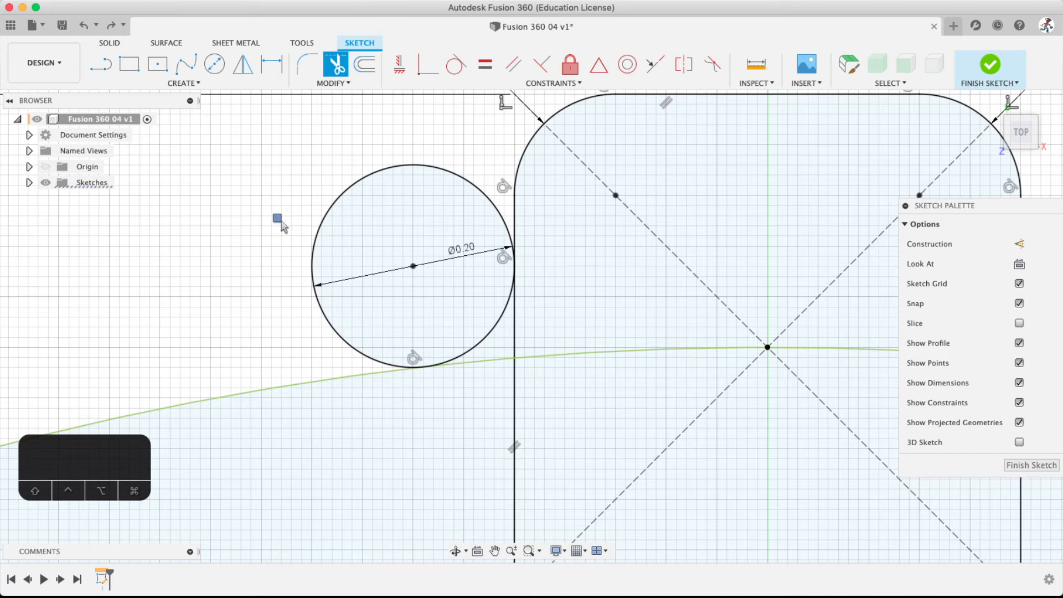
click(318, 230)
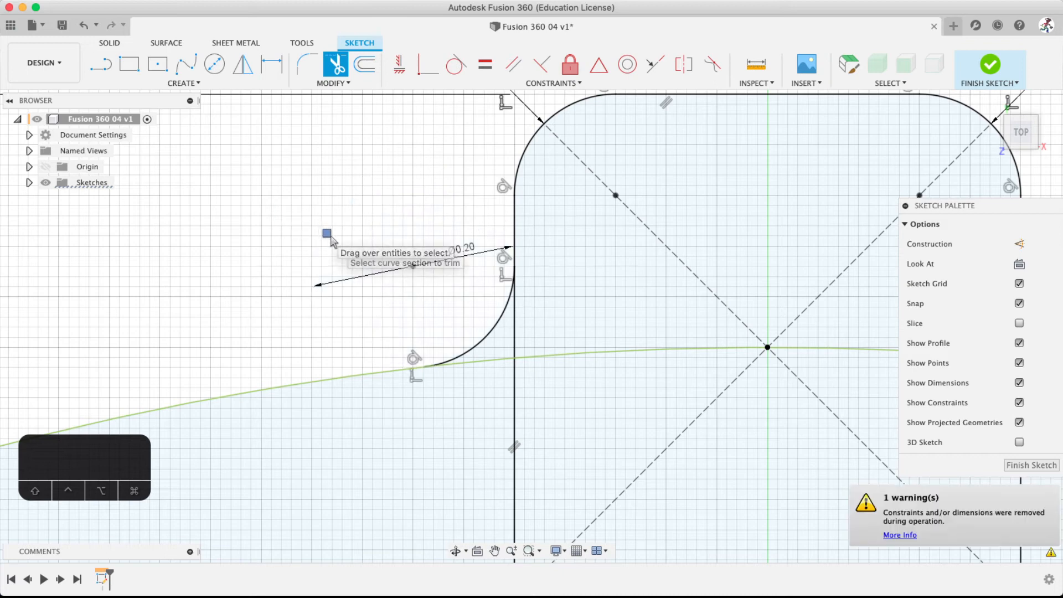
Try trimming the rectangle's left edge between the corner fillet and the small arc, and undo that trim
click(514, 217)
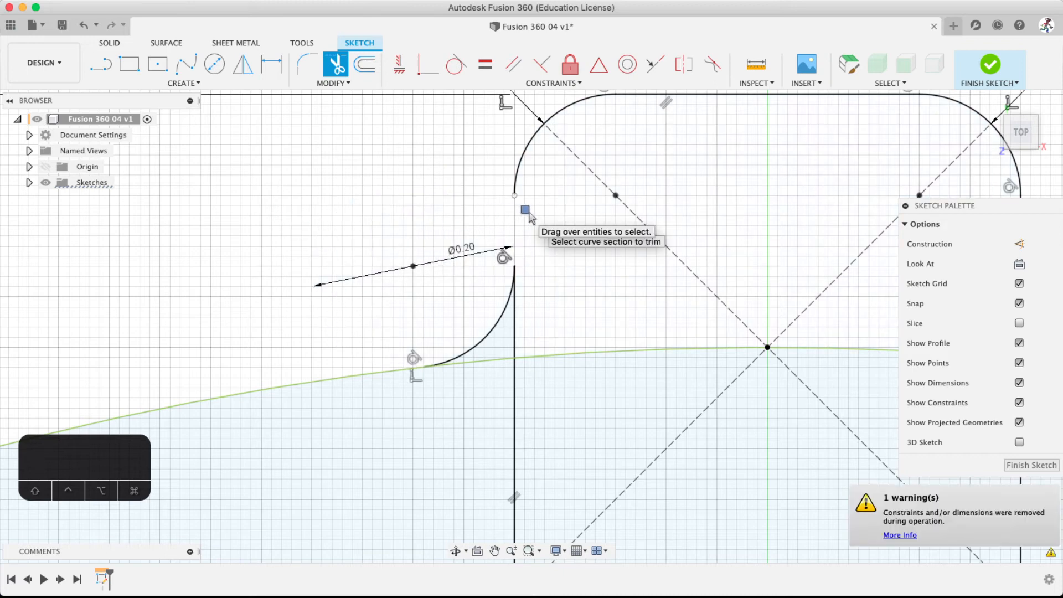
key(super+z)
key(super+z)
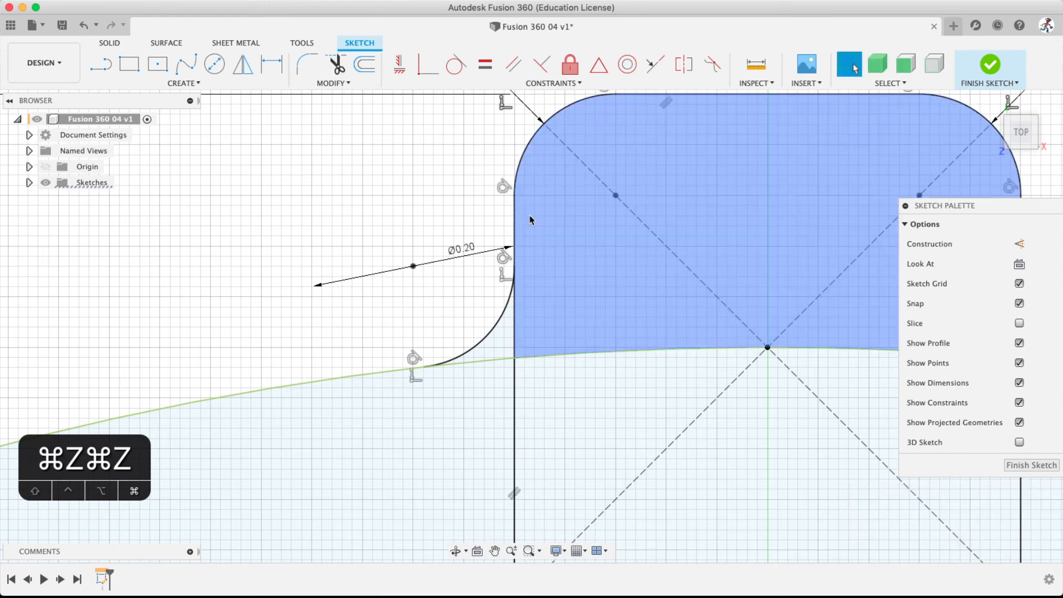
scroll(622, 306, down, 5)
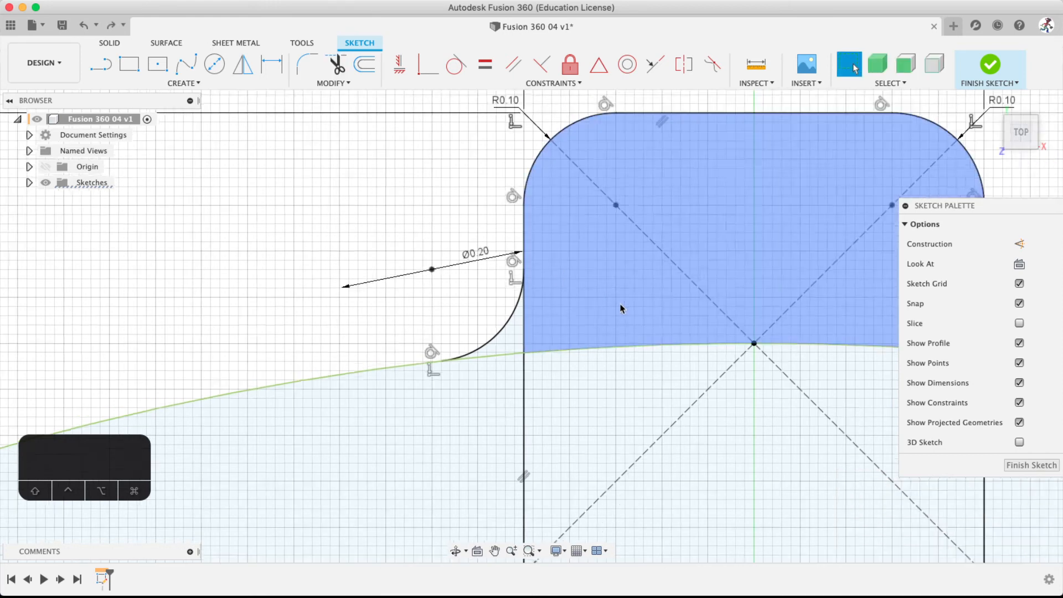
middle_drag(760, 314, 605, 314)
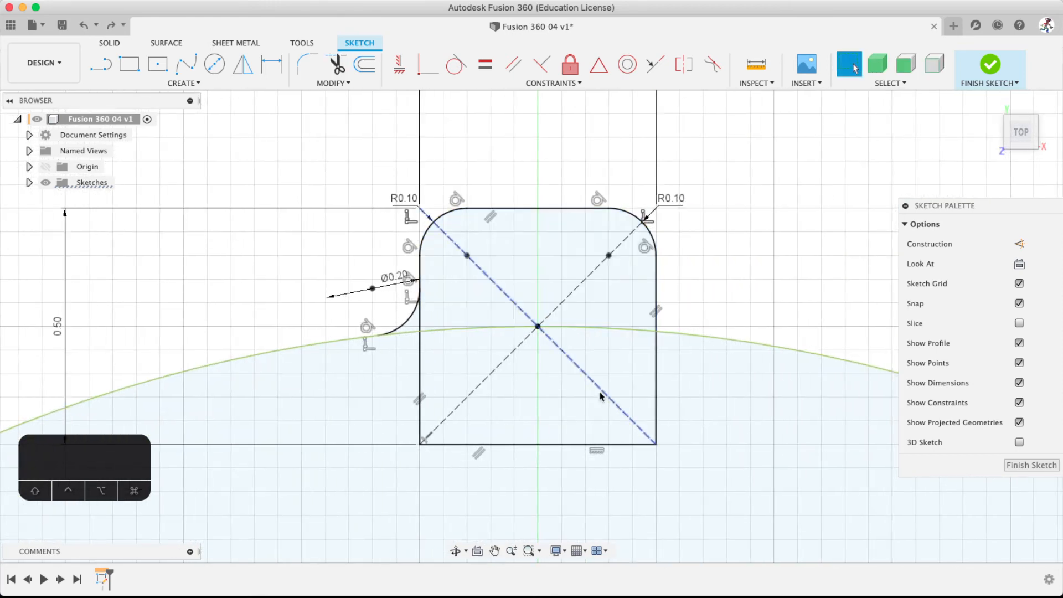
scroll(480, 383, up, 5)
scroll(632, 324, down, 4)
middle_drag(677, 269, 578, 294)
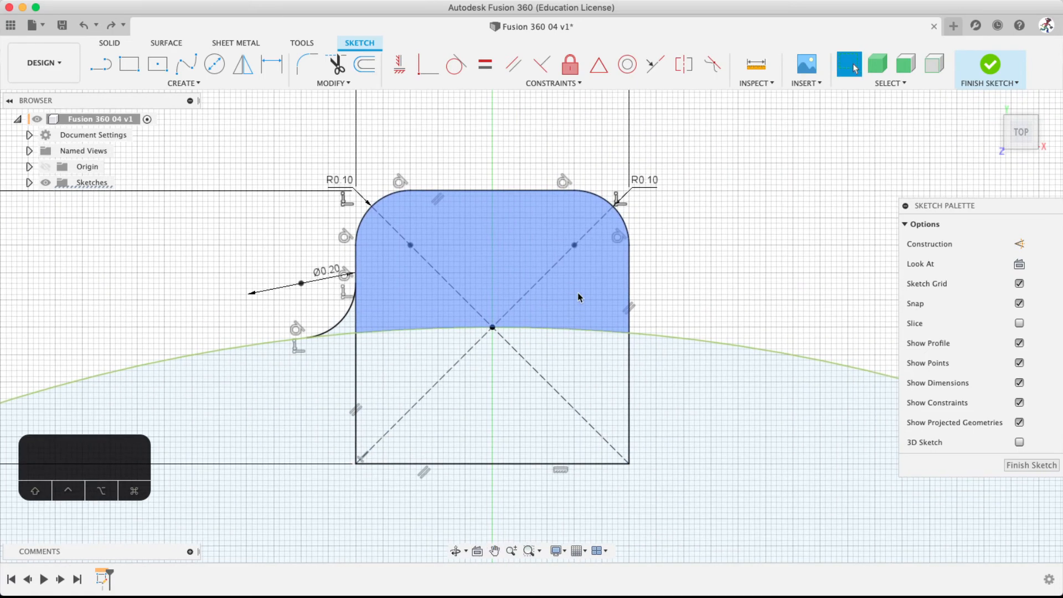
click(570, 321)
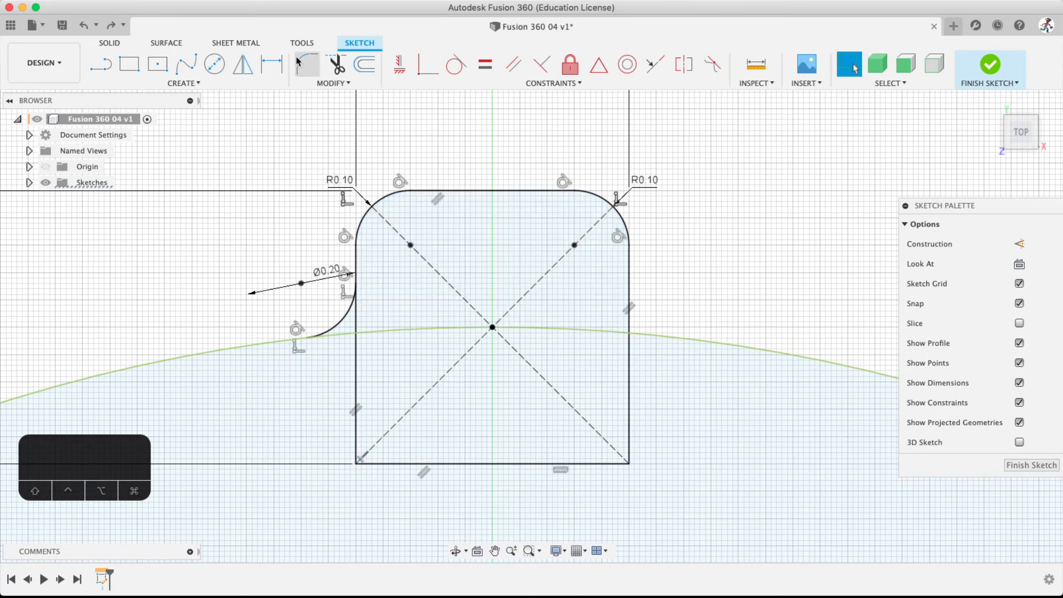
click(194, 83)
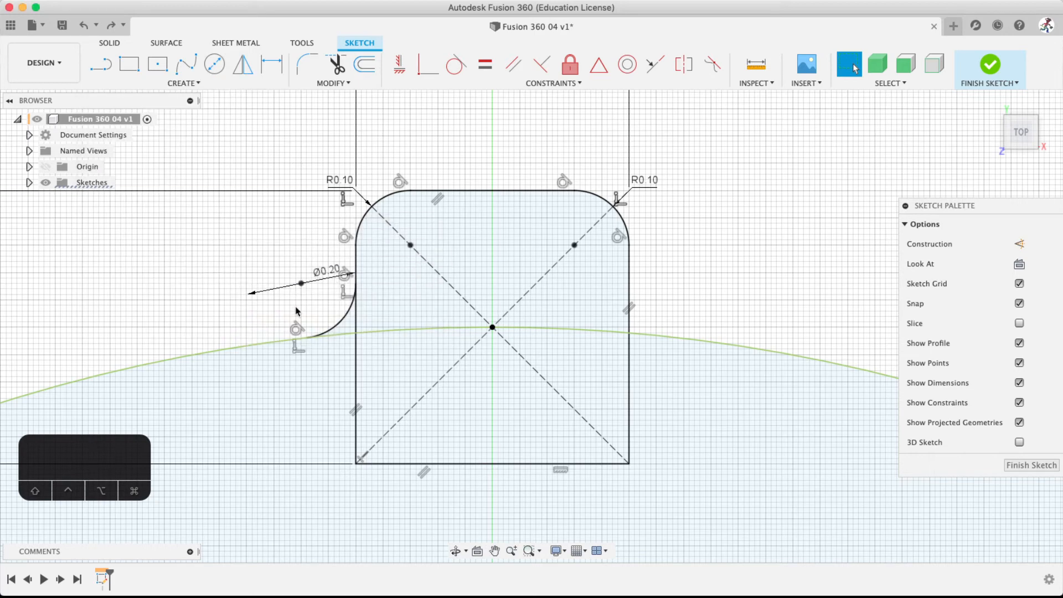
click(346, 319)
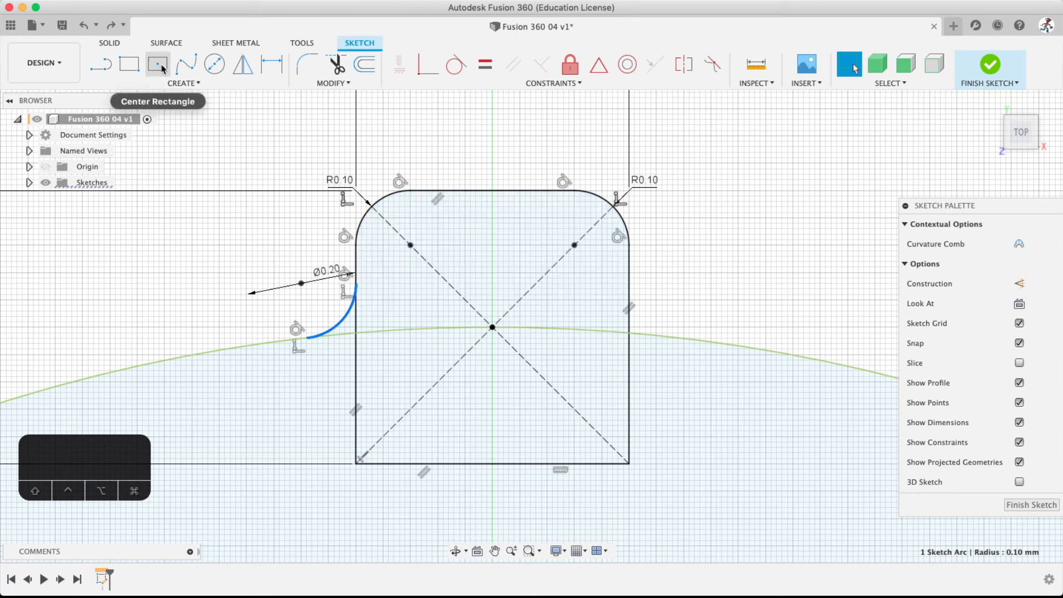
click(173, 85)
click(150, 265)
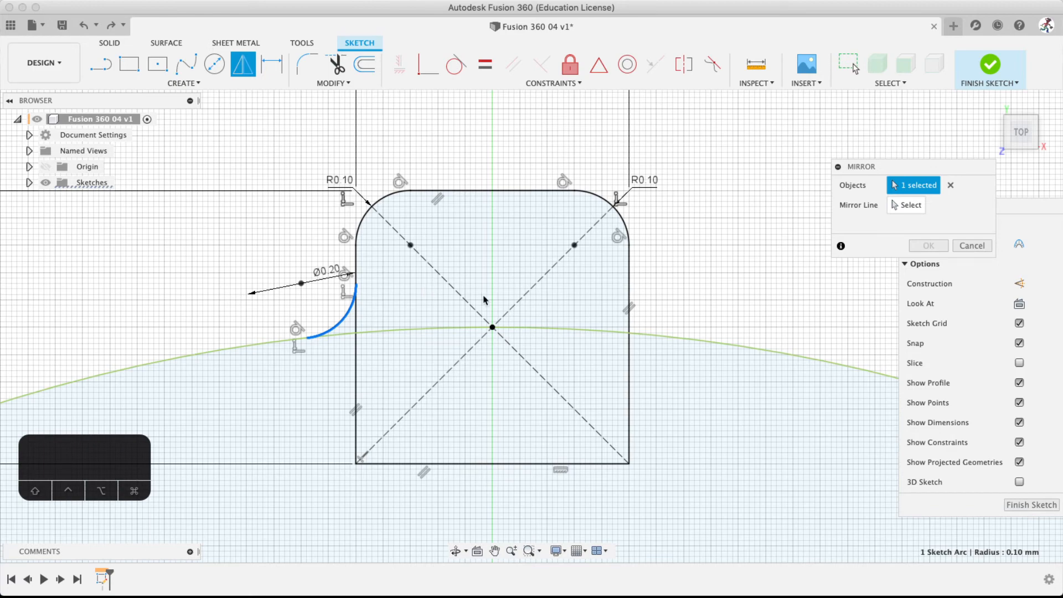
scroll(541, 348, up, 5)
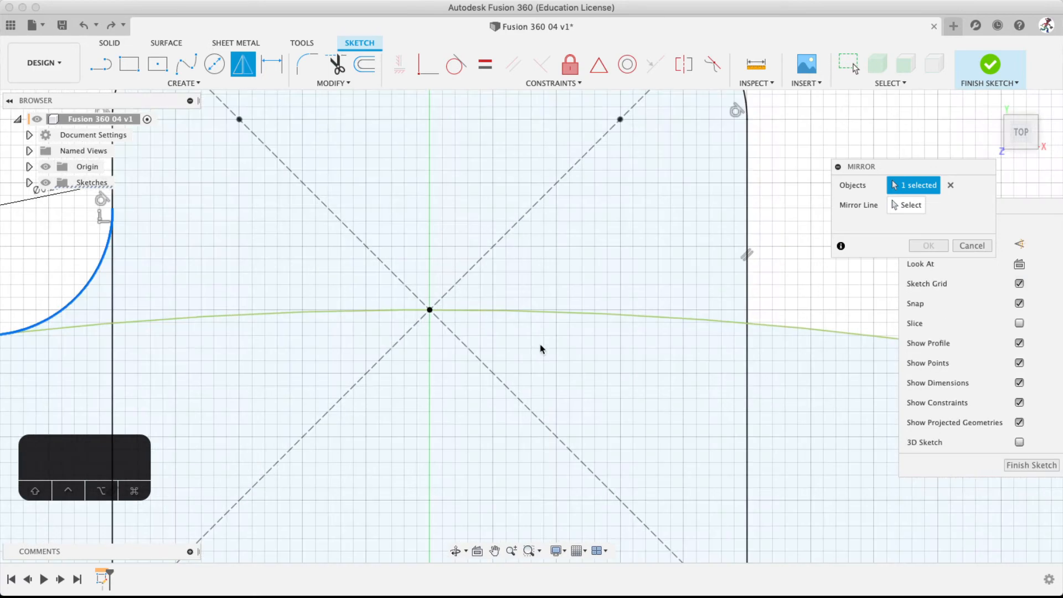
scroll(541, 349, down, 13)
middle_drag(572, 439, 559, 142)
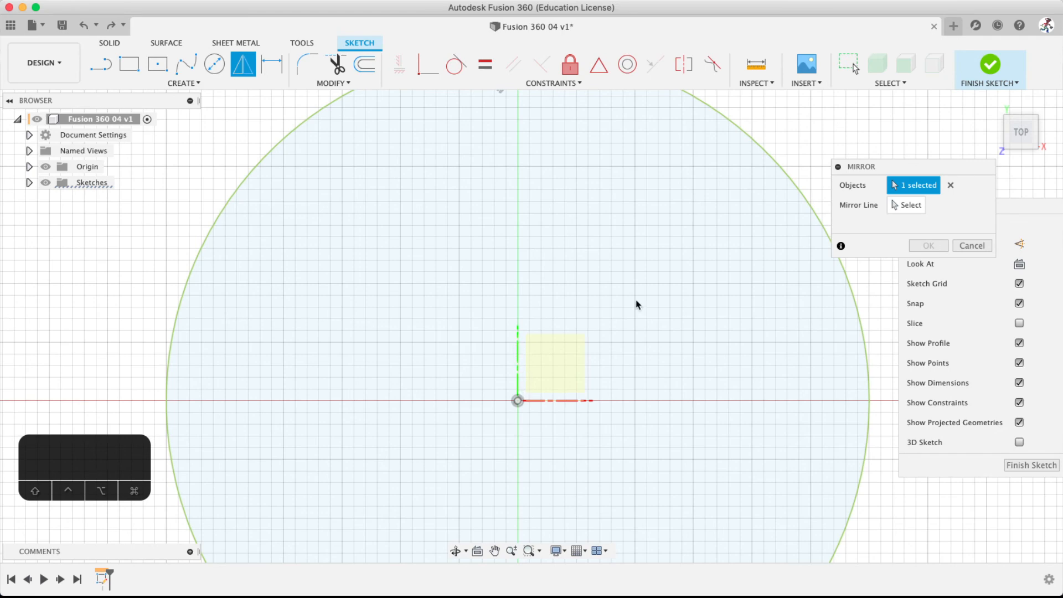
click(968, 245)
Draw a vertical line about 0.25 mm long from the rectangle's center point to the midpoint of its top edge
middle_drag(577, 177, 552, 397)
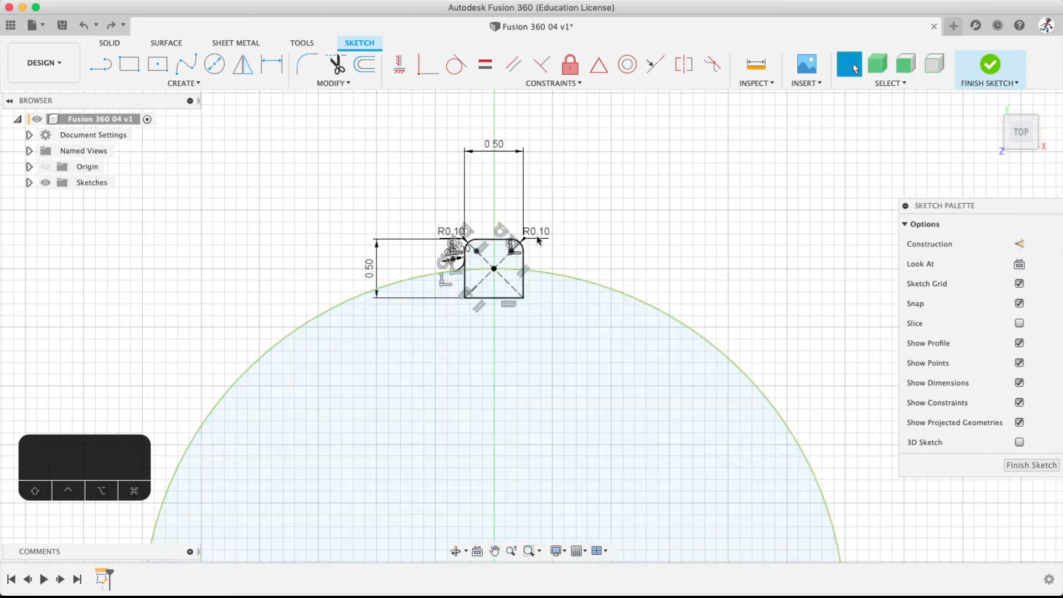
scroll(514, 237, up, 5)
scroll(483, 262, up, 5)
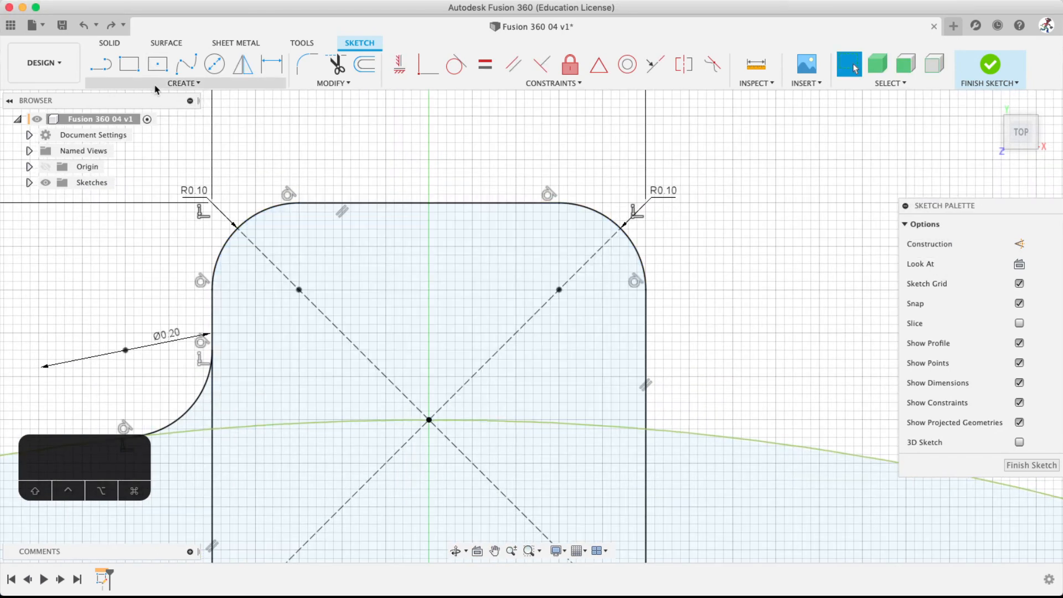
click(98, 66)
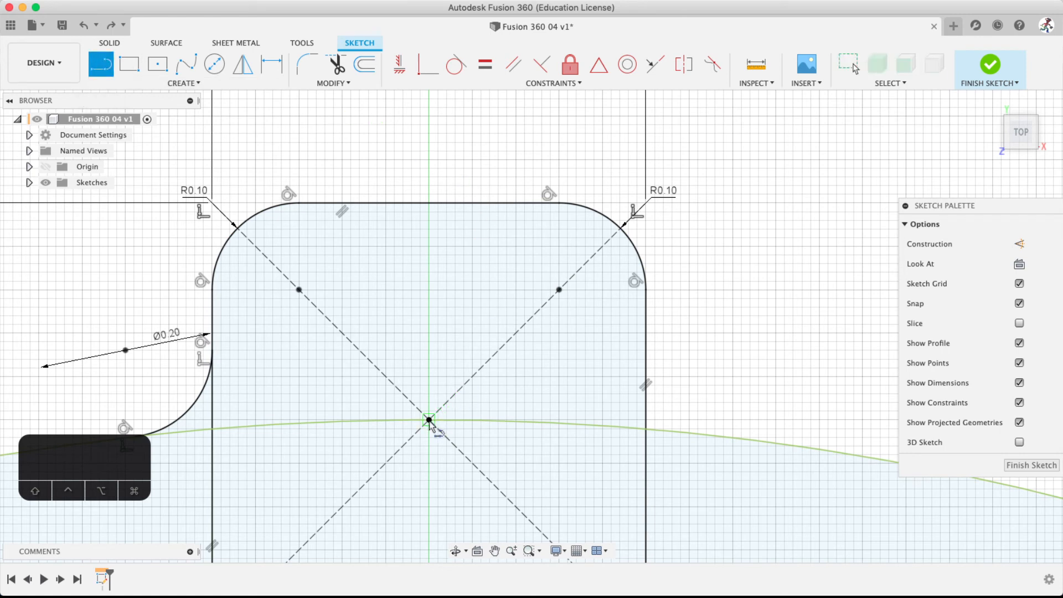
click(429, 419)
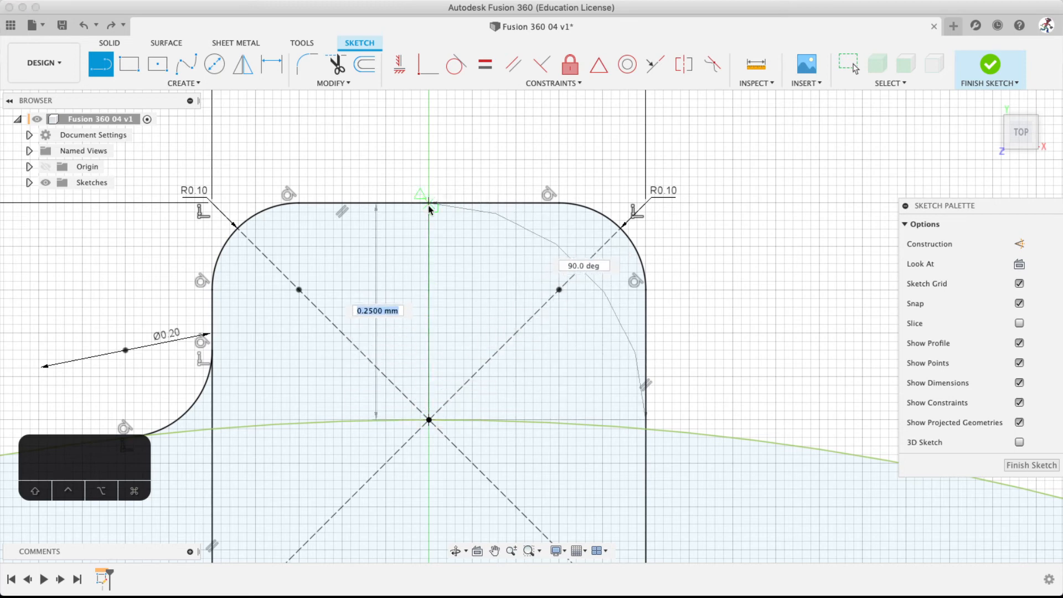
click(429, 203)
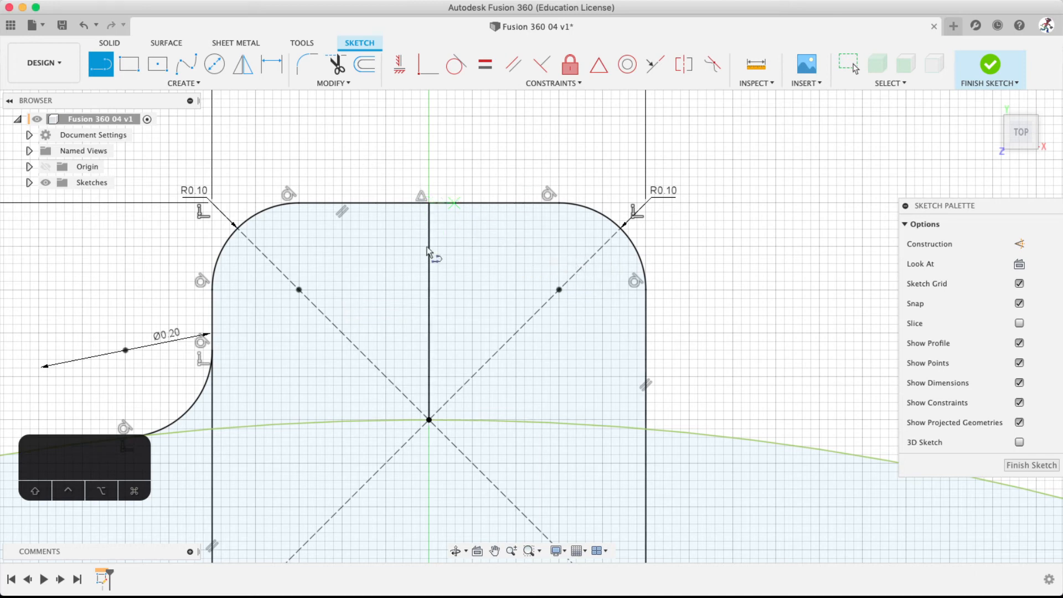
key(Escape)
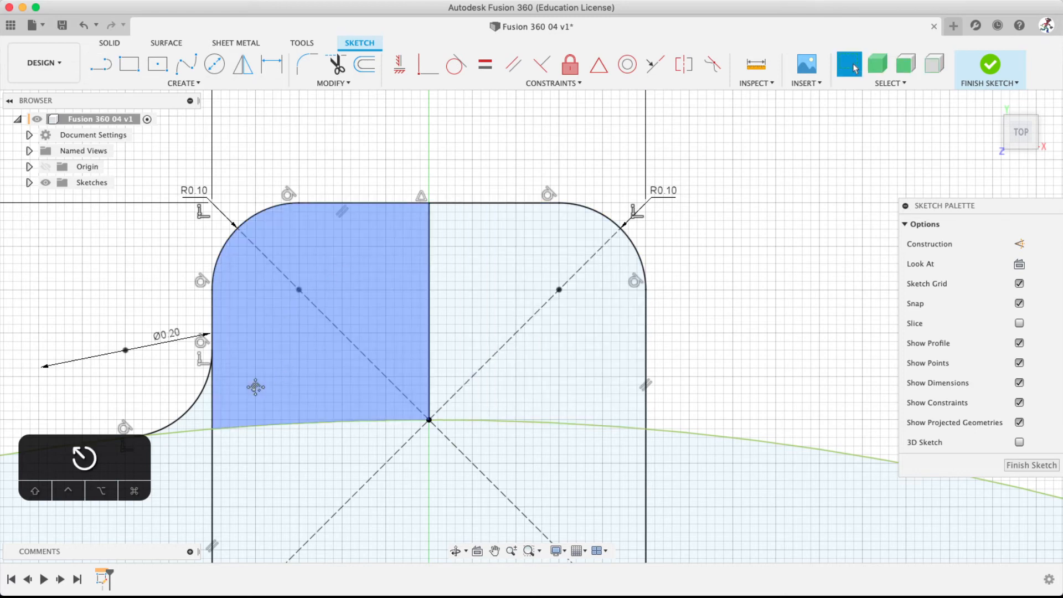
Mirror the small blending arc to the other side of the rectangle about the vertical center line, and delete that line
middle_drag(256, 387, 347, 302)
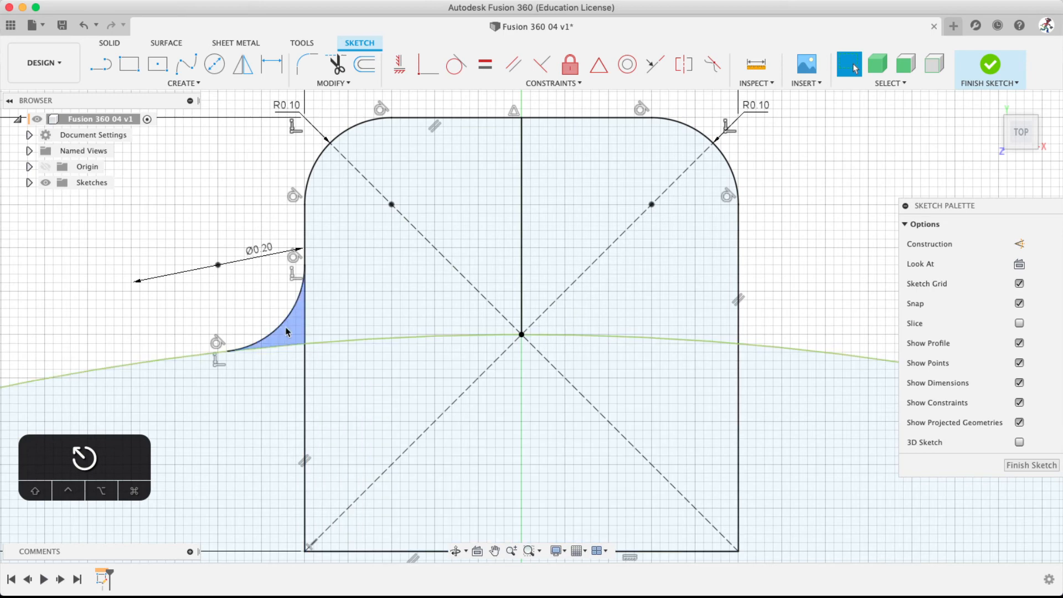
click(283, 329)
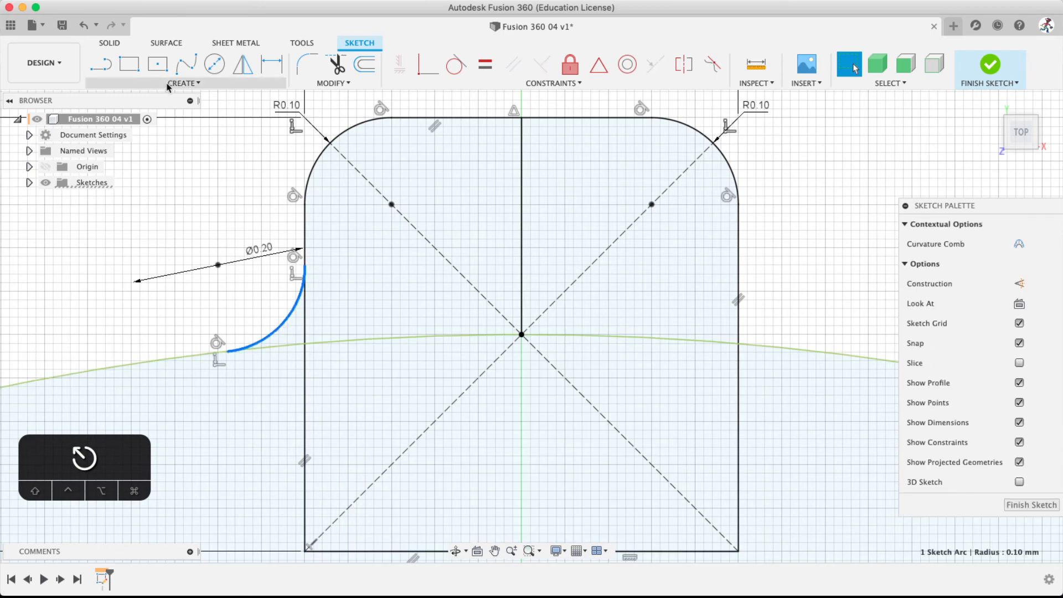
click(184, 83)
click(113, 267)
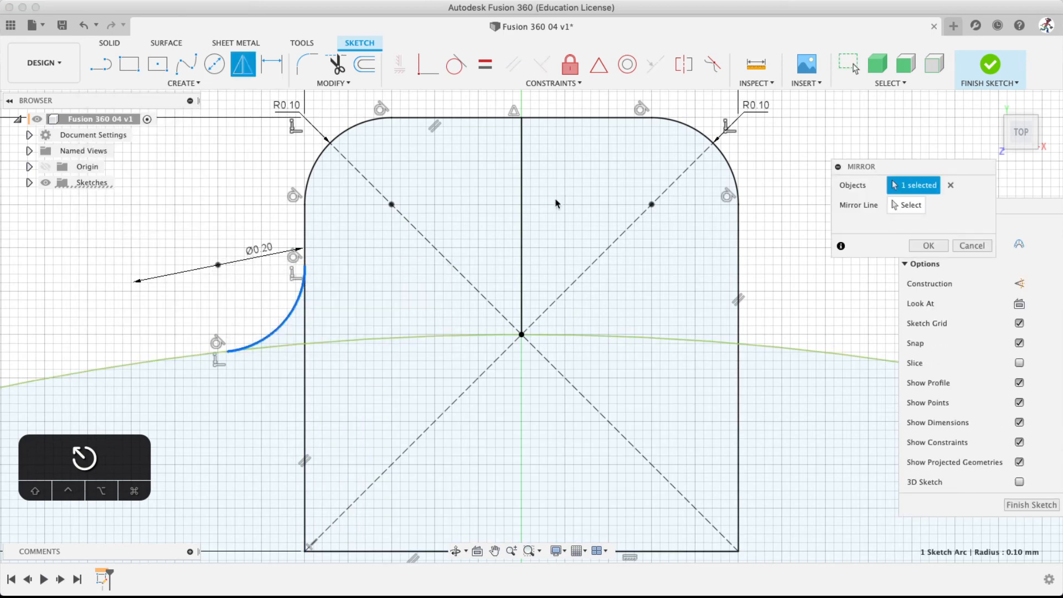
click(903, 210)
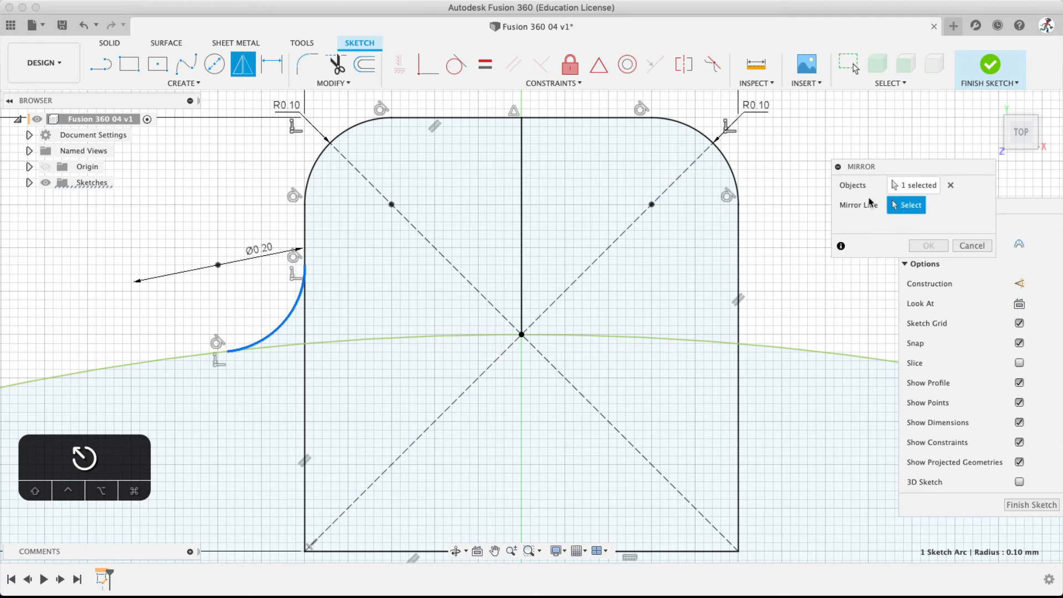
click(521, 244)
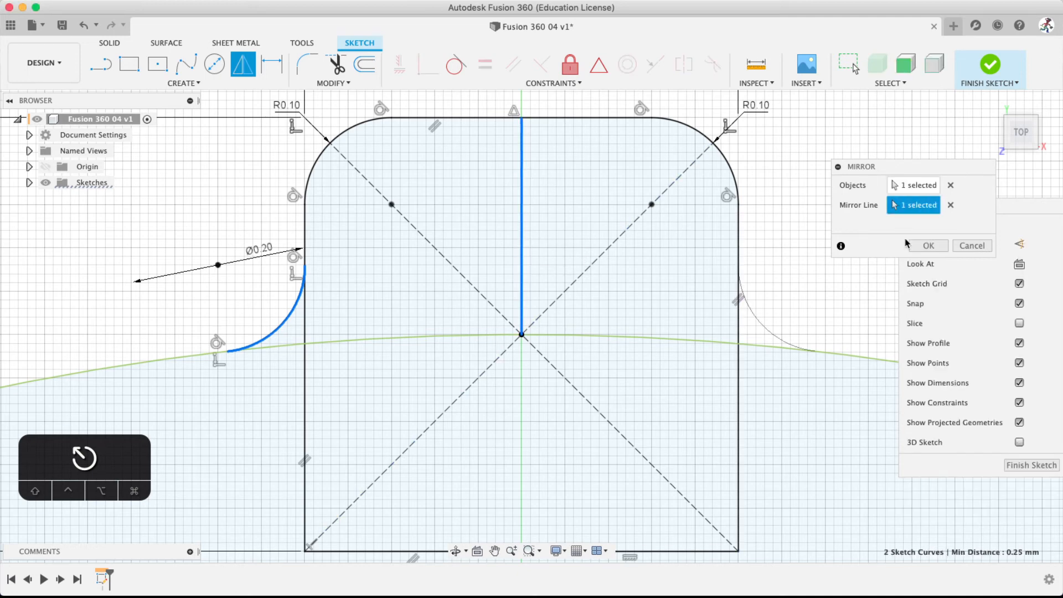
click(929, 245)
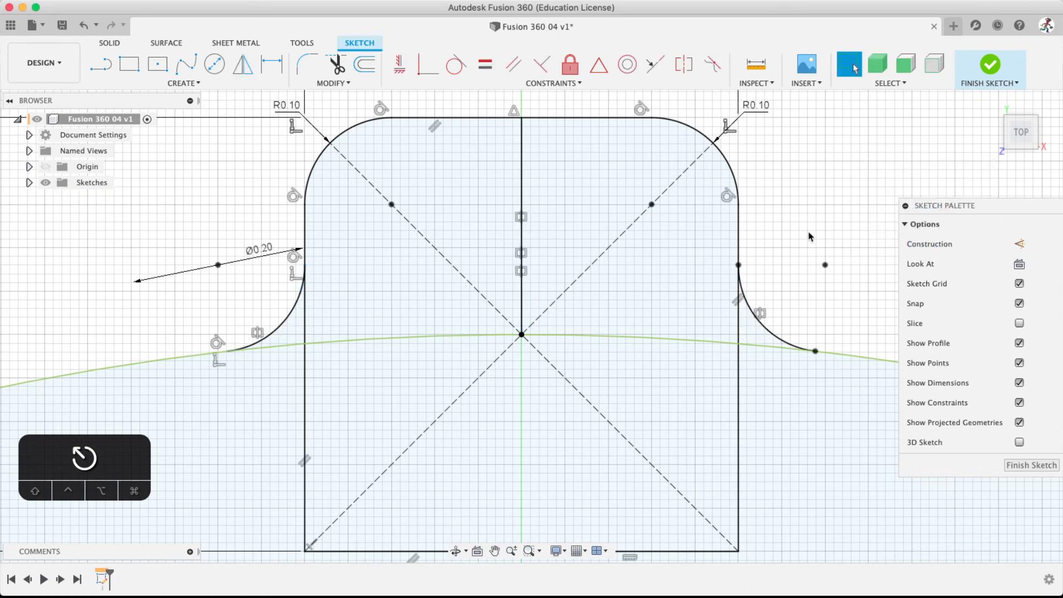
click(520, 189)
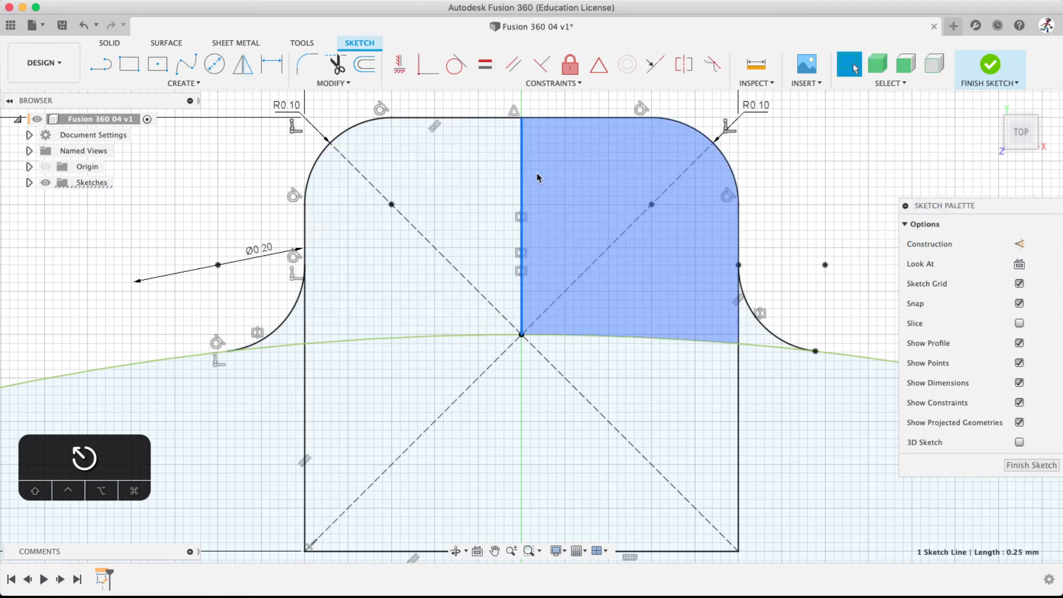
key(Delete)
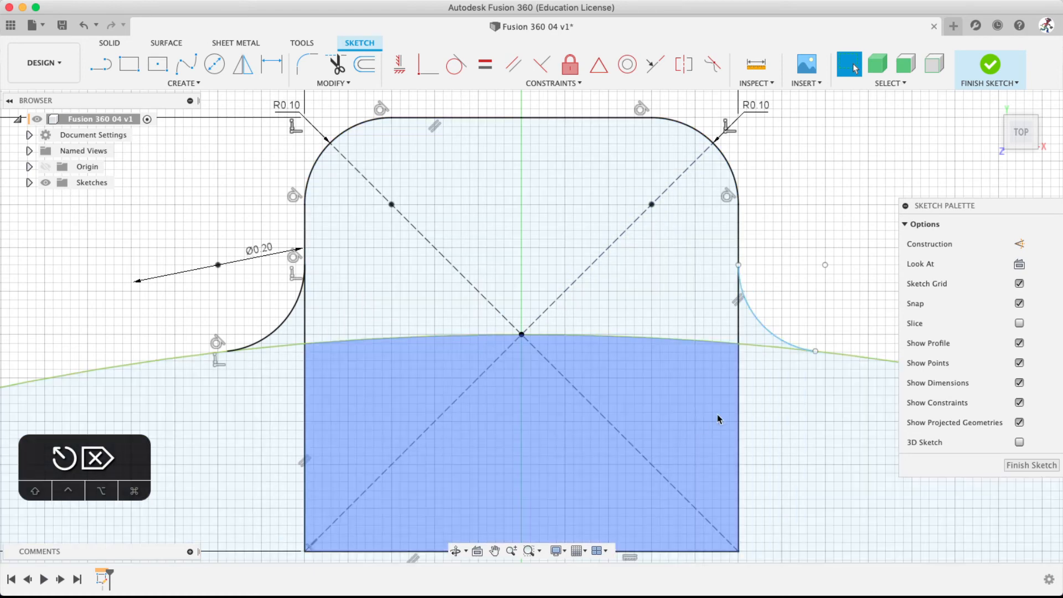
Trim away the parts of the rectangle's sides, bottom edge and construction diagonals that lie inside the large circle
scroll(718, 419, down, 5)
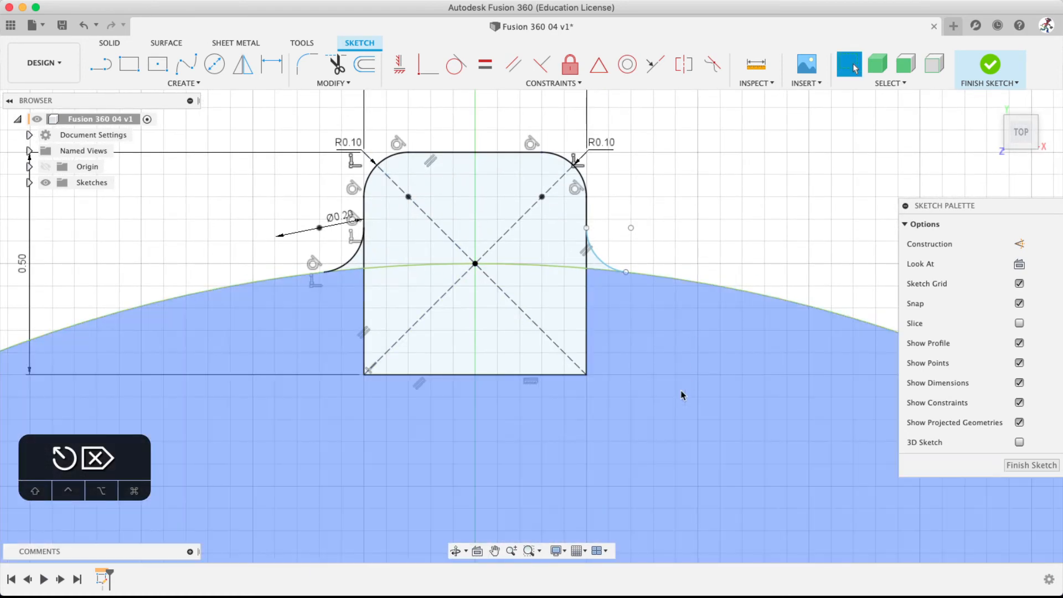
click(335, 67)
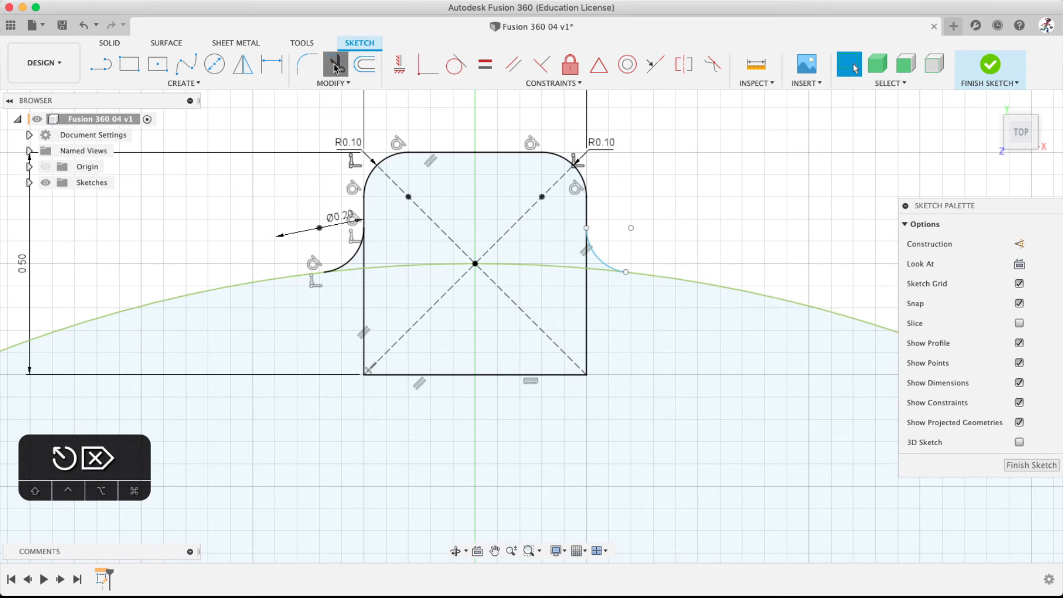
click(363, 324)
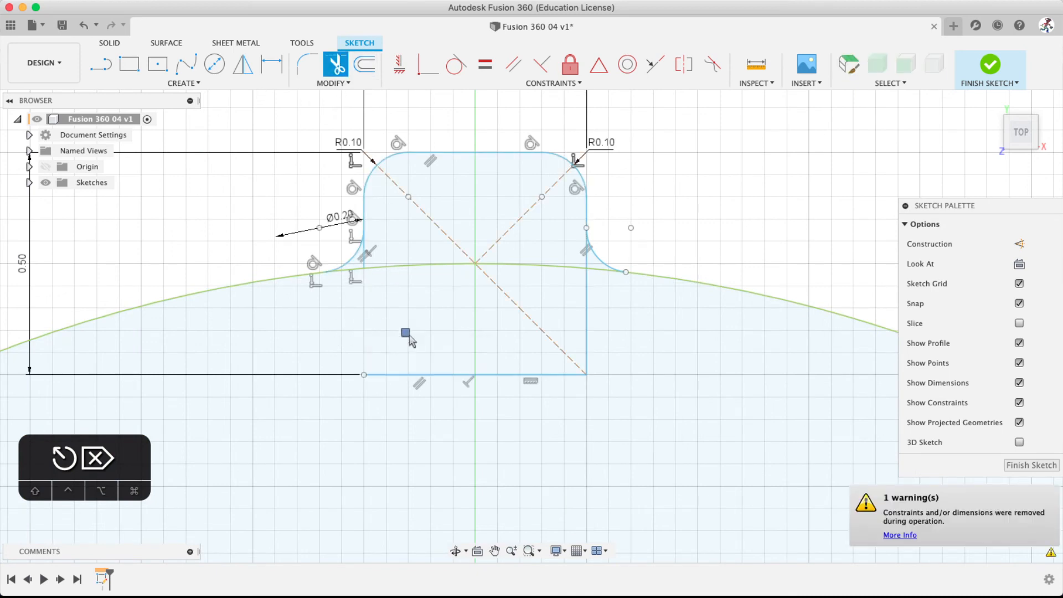
click(457, 364)
click(555, 347)
click(585, 349)
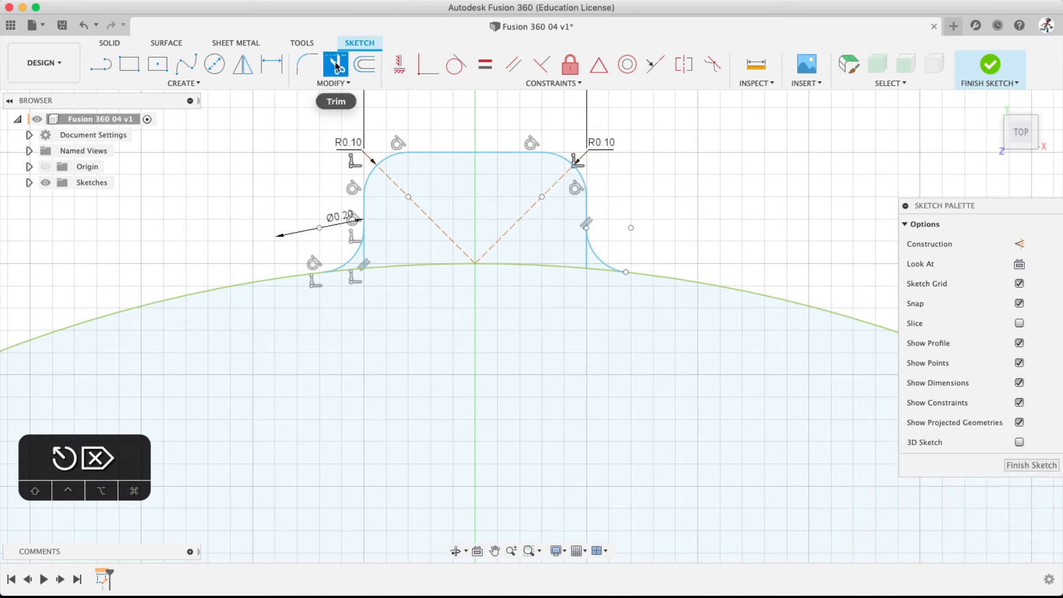
key(Escape)
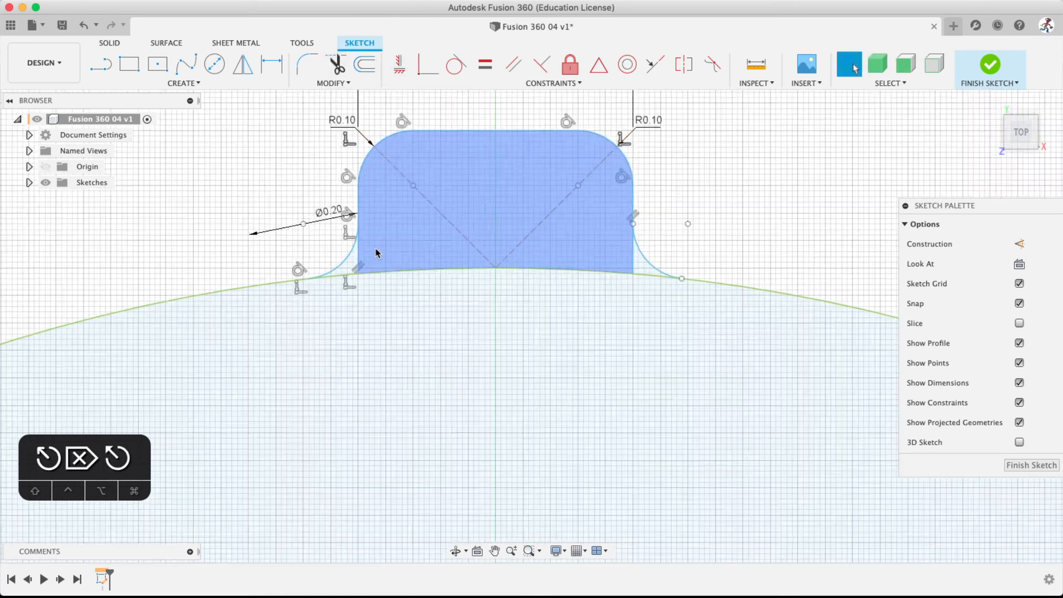
Trim the short vertical edge segments between each blending arc's upper end and the large circle on both sides of the tooth
scroll(375, 248, up, 5)
click(342, 67)
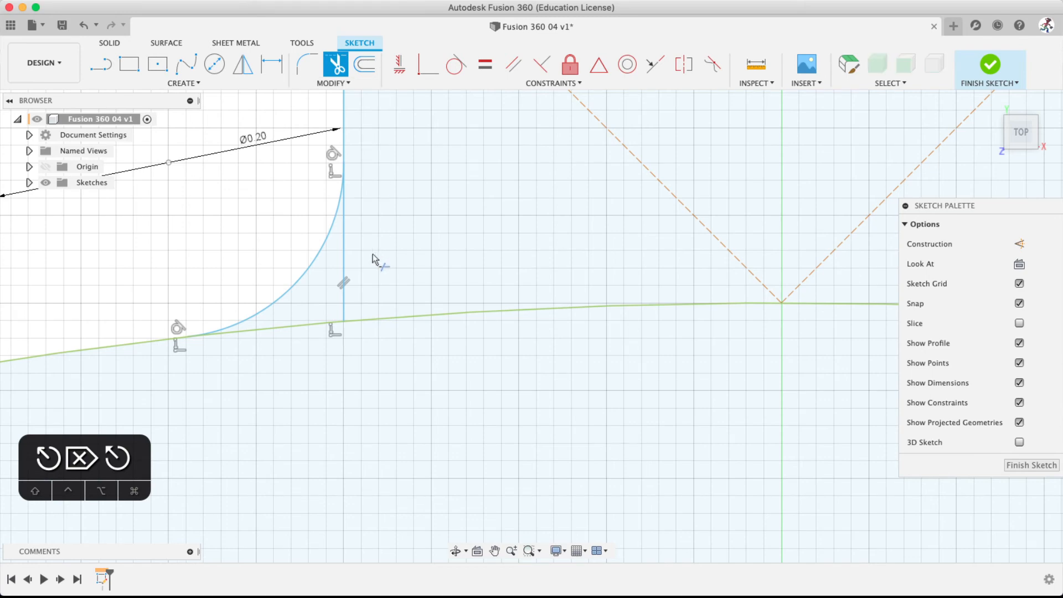
click(344, 262)
scroll(667, 236, up, 1)
middle_drag(676, 224, 247, 238)
click(851, 286)
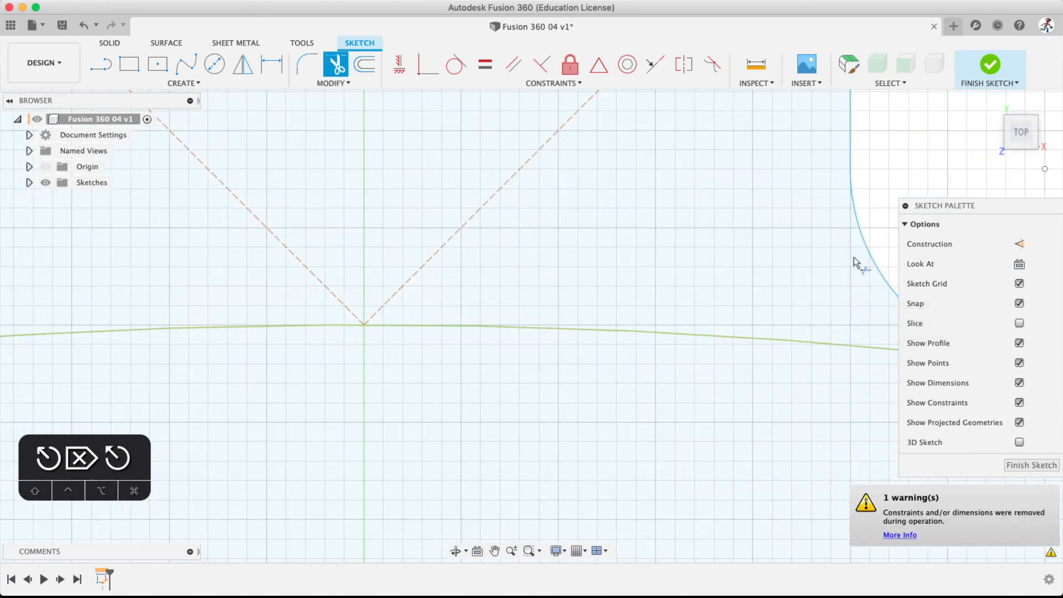
scroll(437, 189, down, 10)
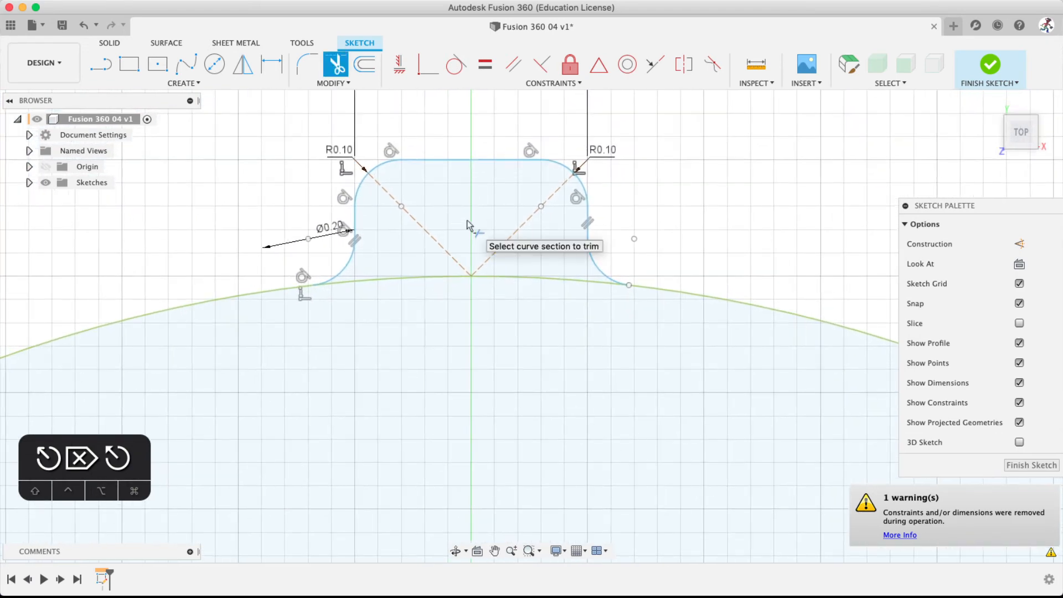
key(Escape)
Examine the trimmed tooth profile and how its blending arcs meet the large circle
scroll(435, 247, up, 3)
scroll(426, 246, up, 2)
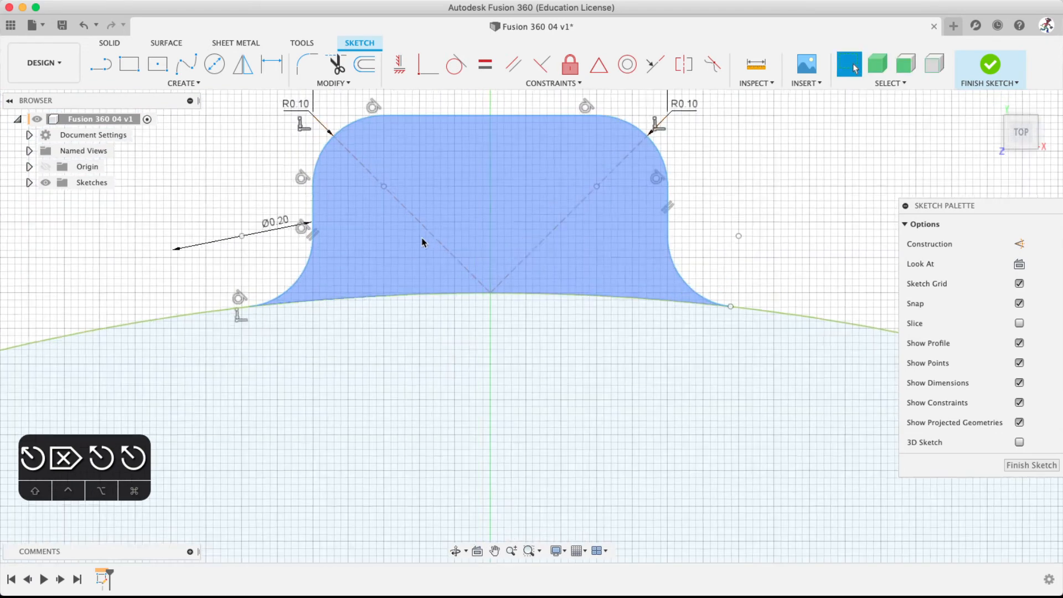
middle_drag(399, 244, 421, 331)
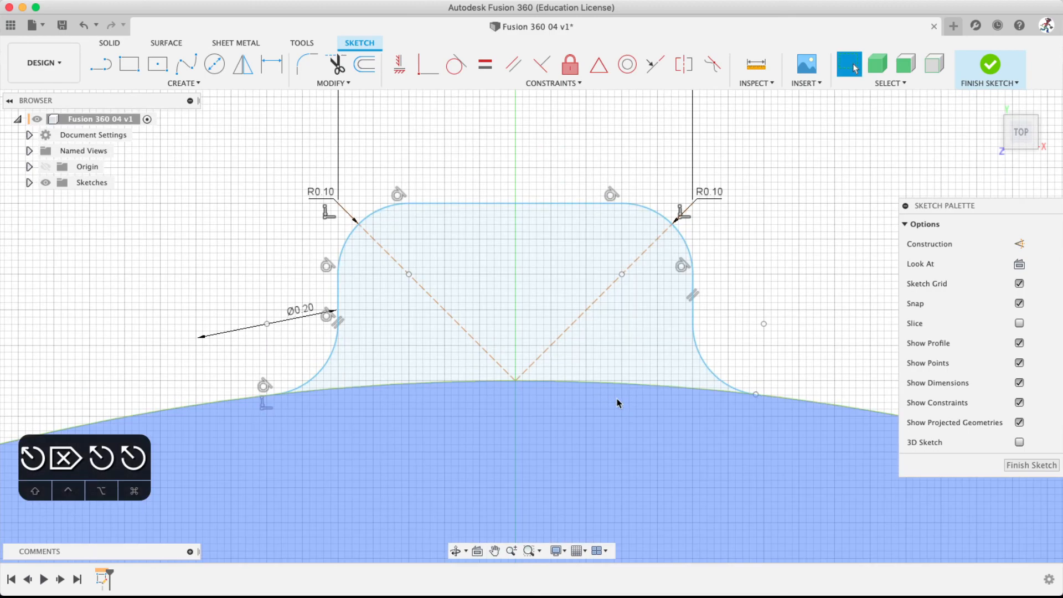
scroll(551, 399, down, 3)
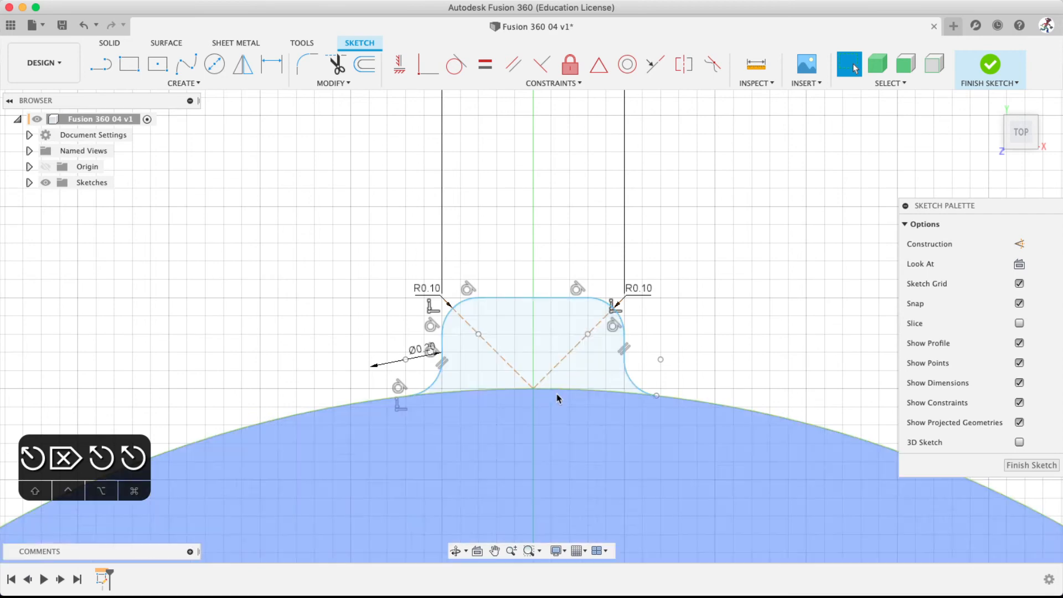
scroll(560, 419, down, 3)
scroll(560, 419, up, 5)
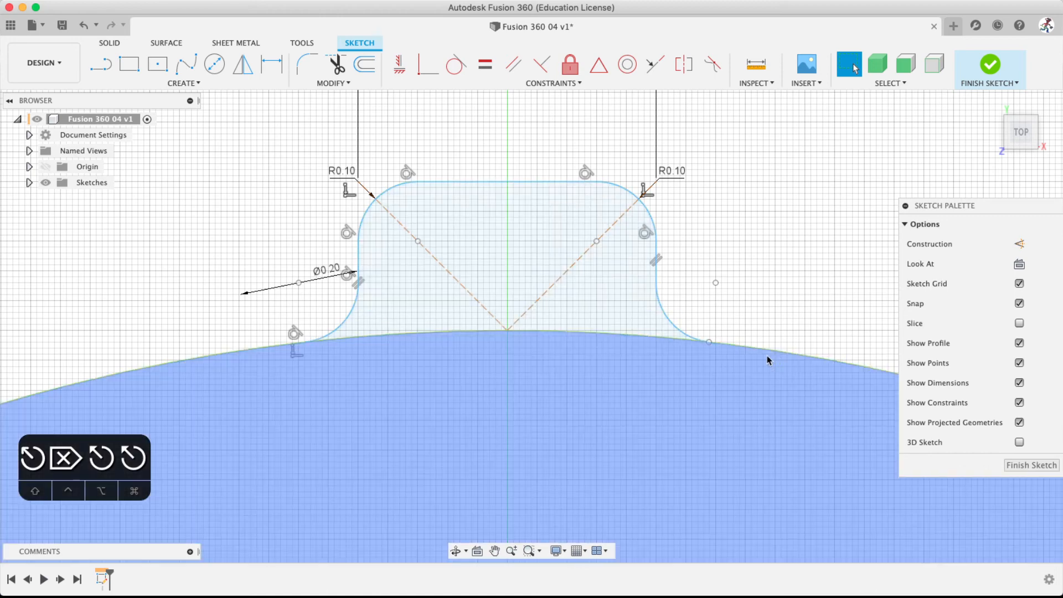
click(778, 354)
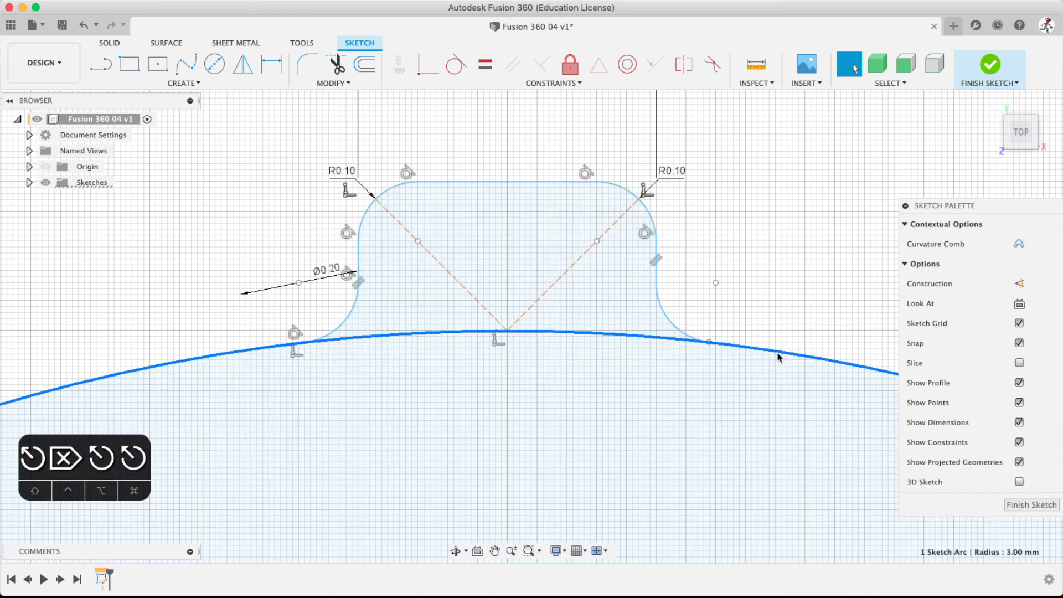
click(692, 249)
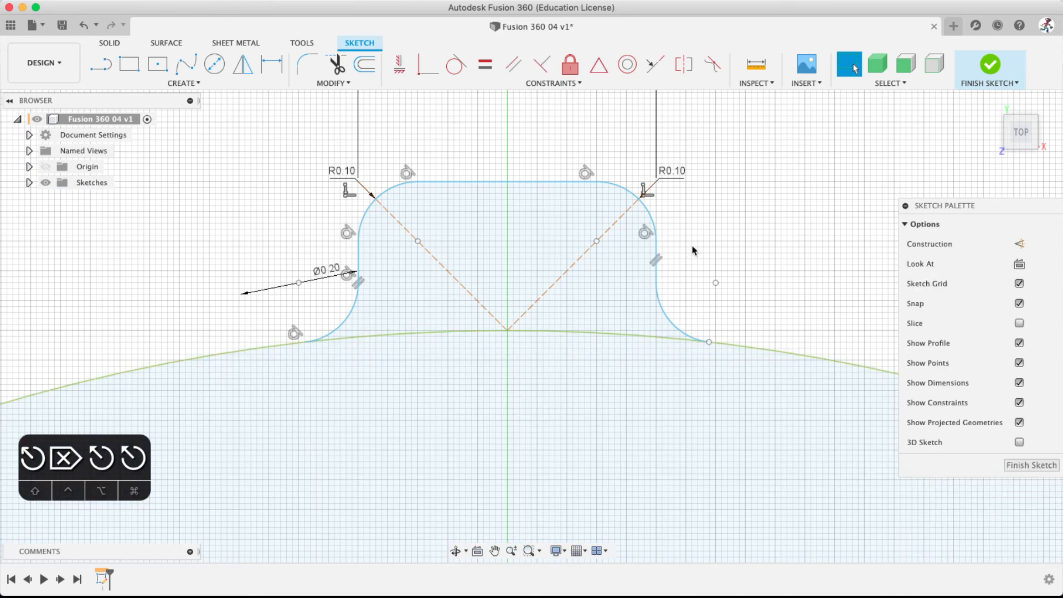
scroll(357, 232, down, 5)
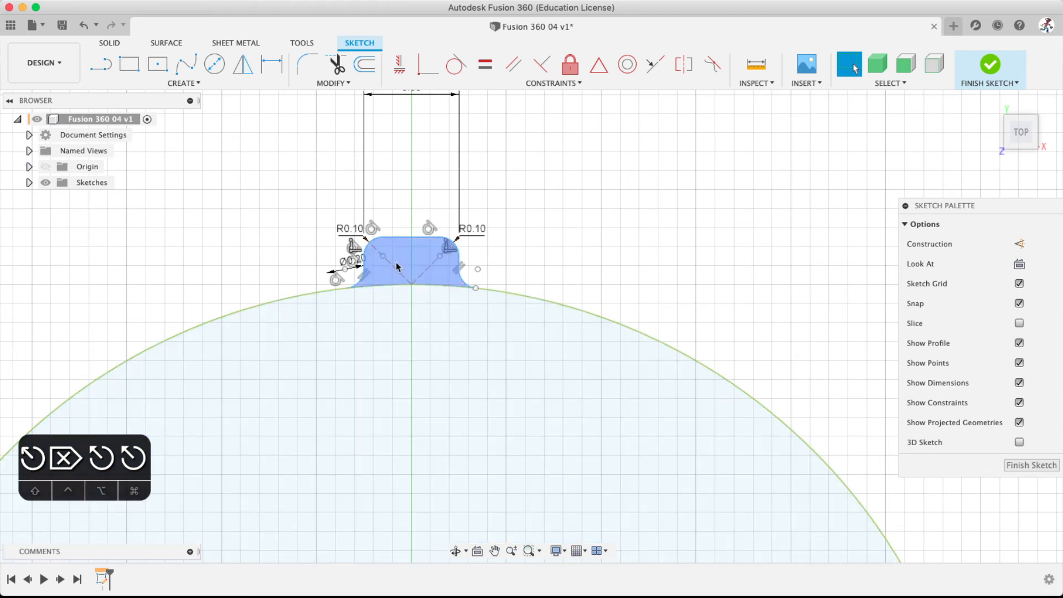
scroll(490, 360, down, 6)
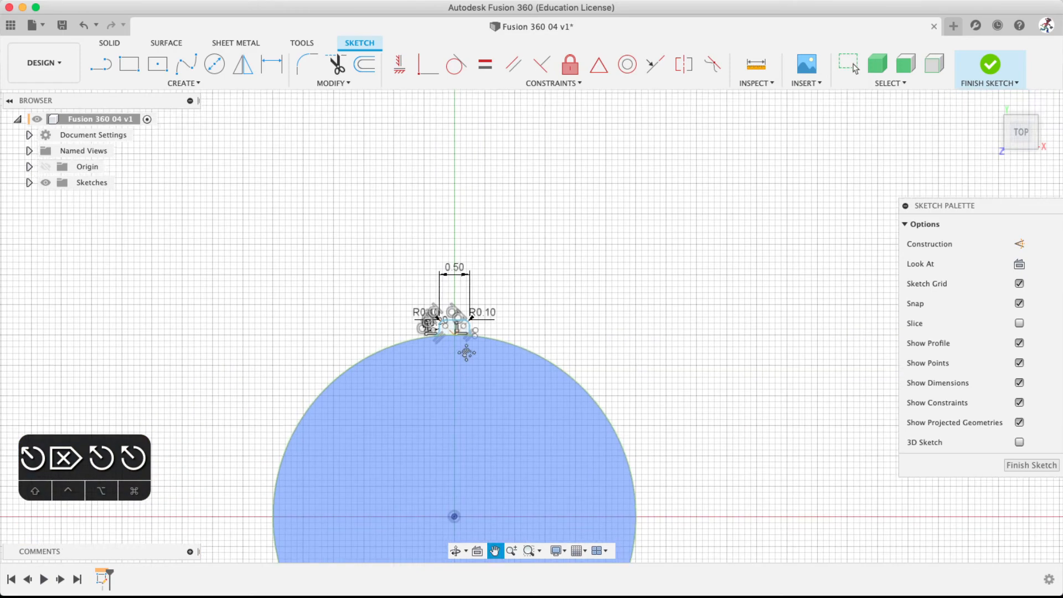
scroll(490, 326, up, 10)
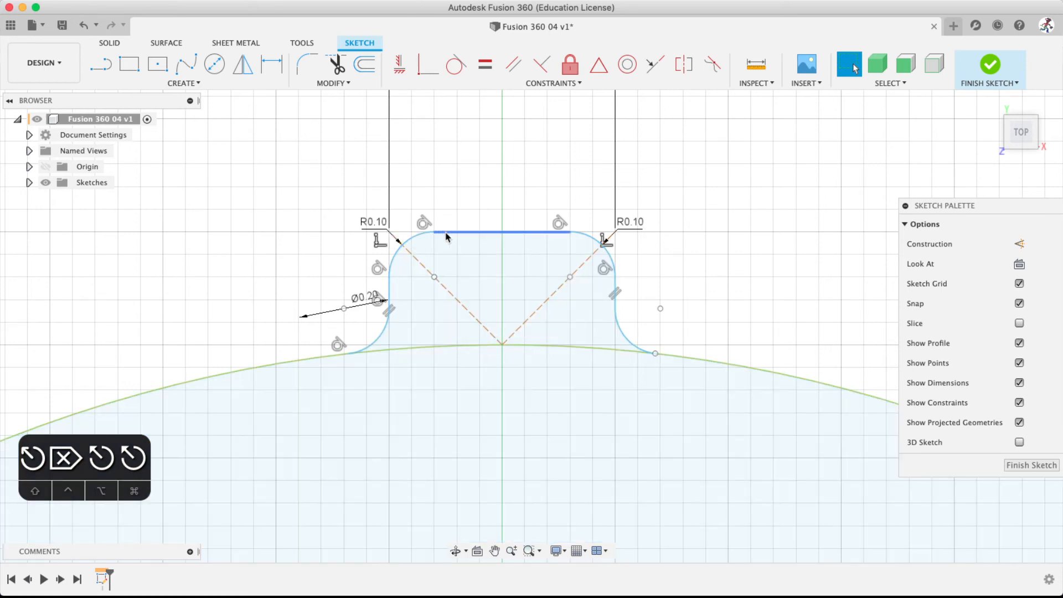
Measure the distance from the tooth's top edge to the large circle, and clear the measurement selection
key(i)
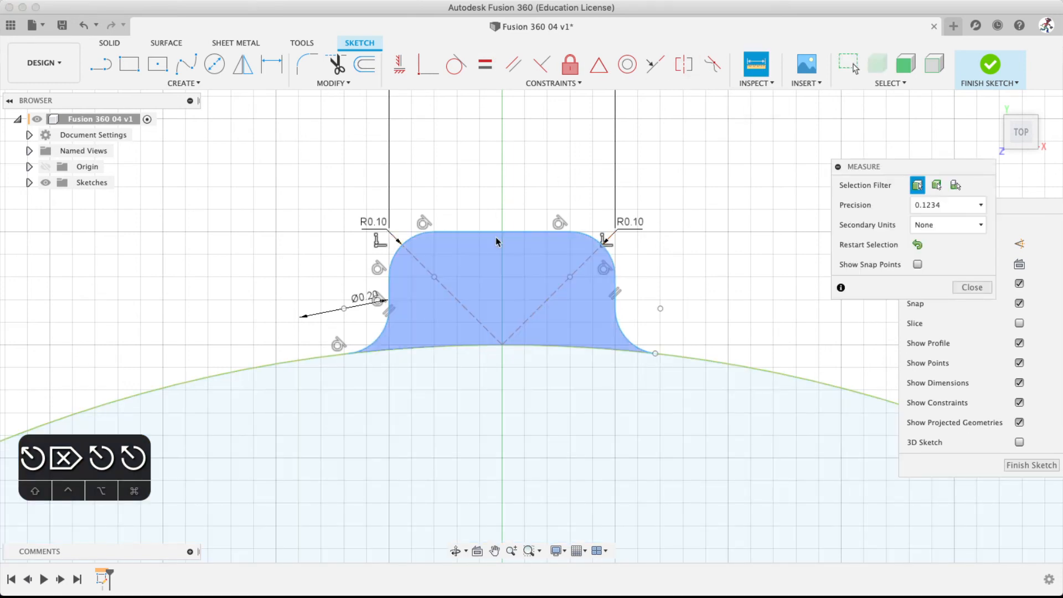
click(496, 232)
click(498, 346)
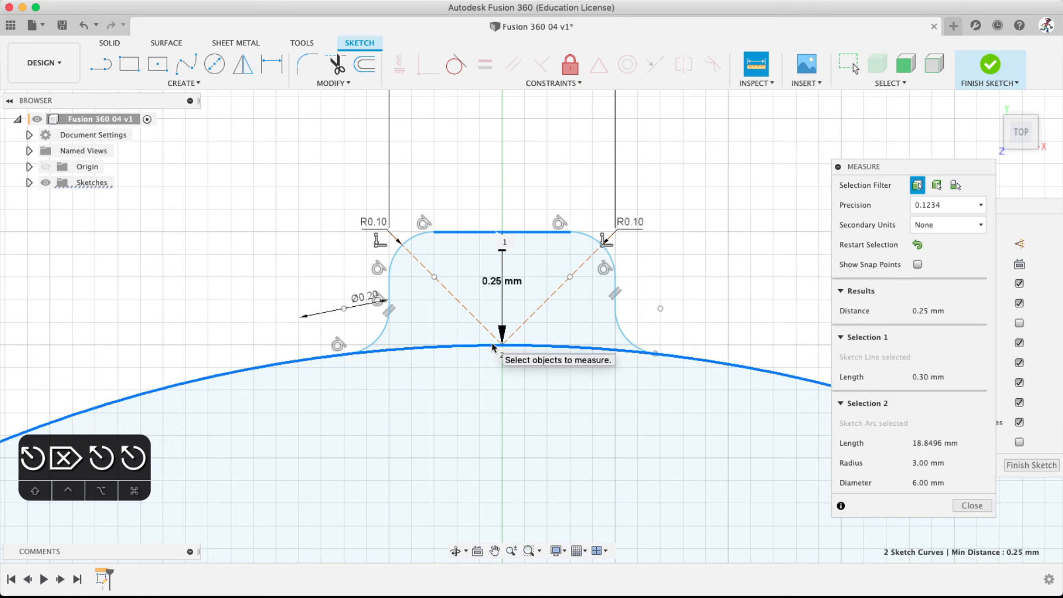
click(917, 244)
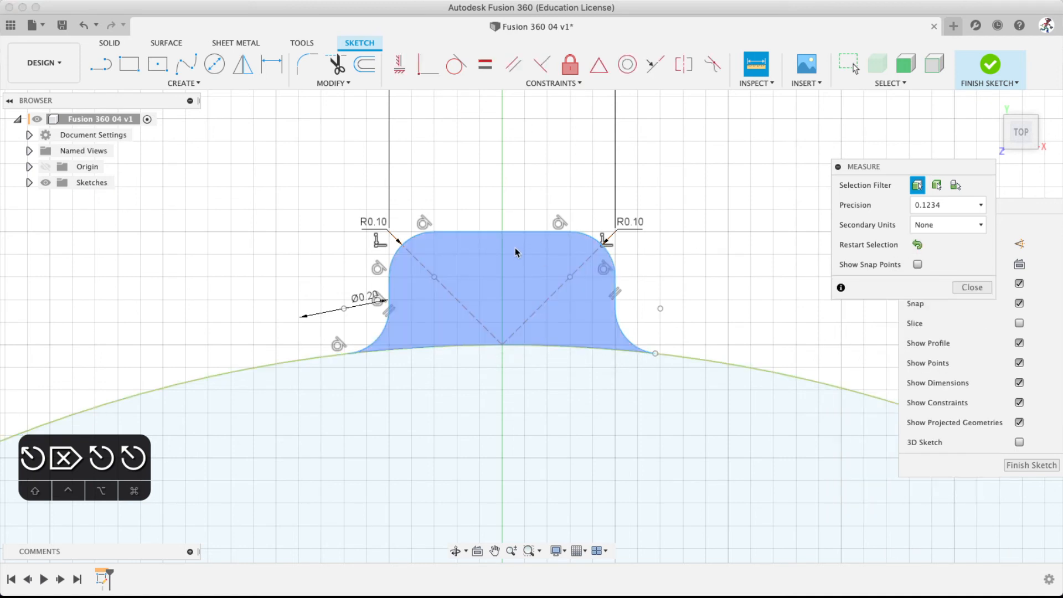
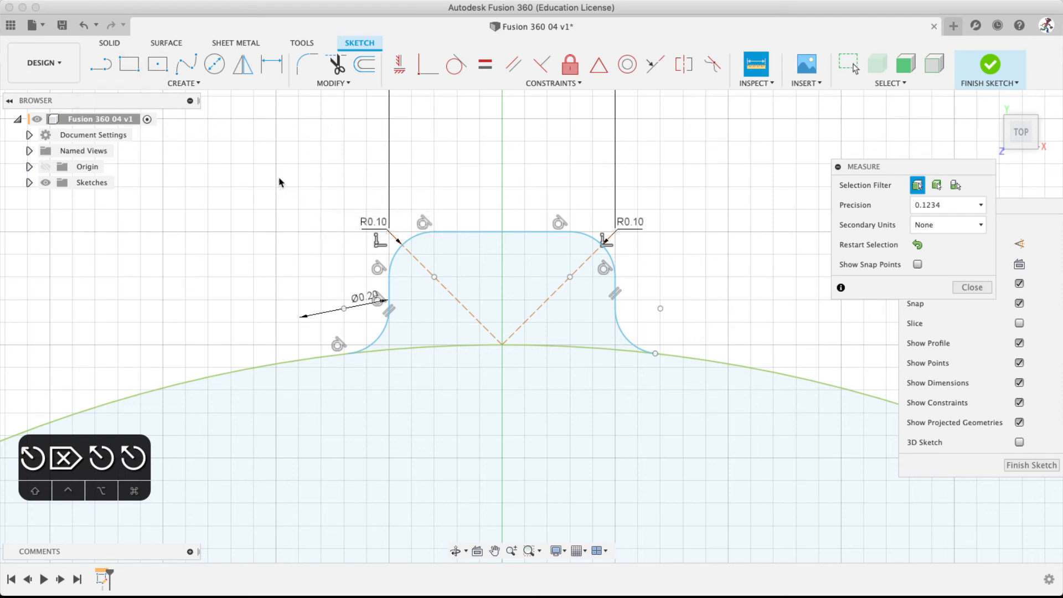
click(180, 83)
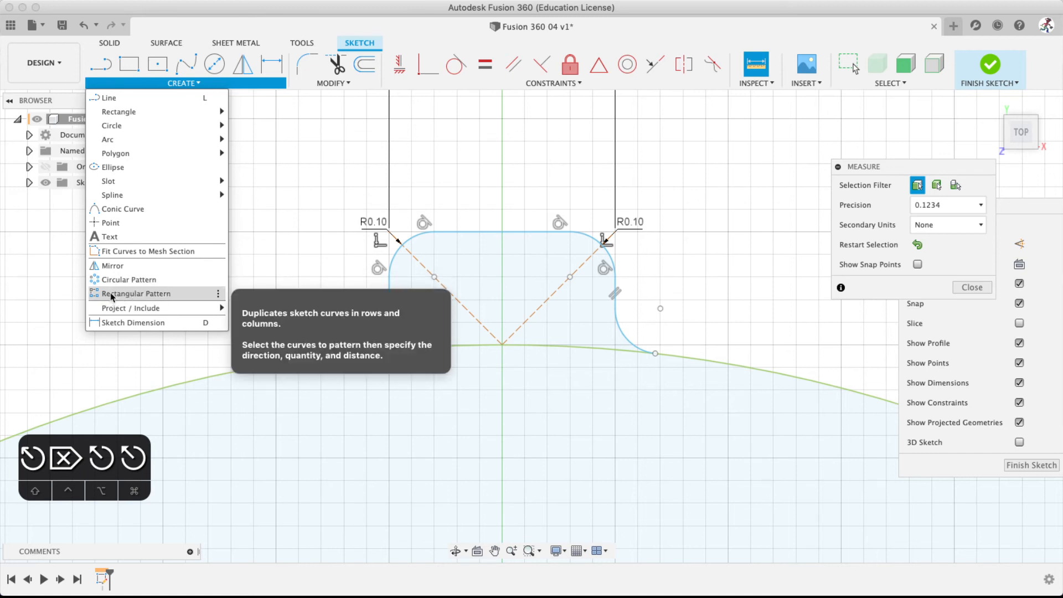
click(346, 159)
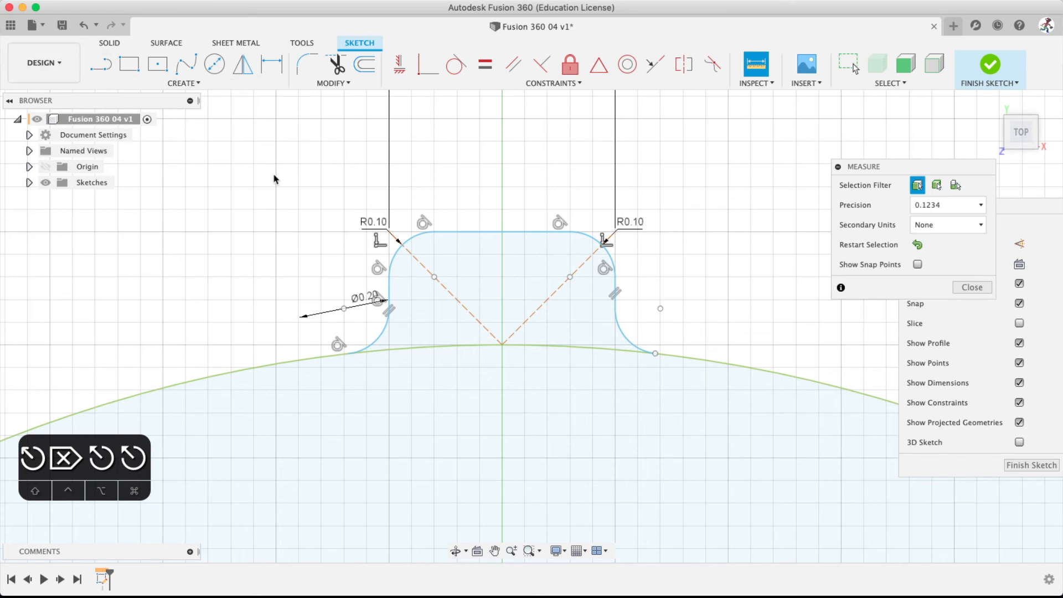
drag(226, 158, 737, 445)
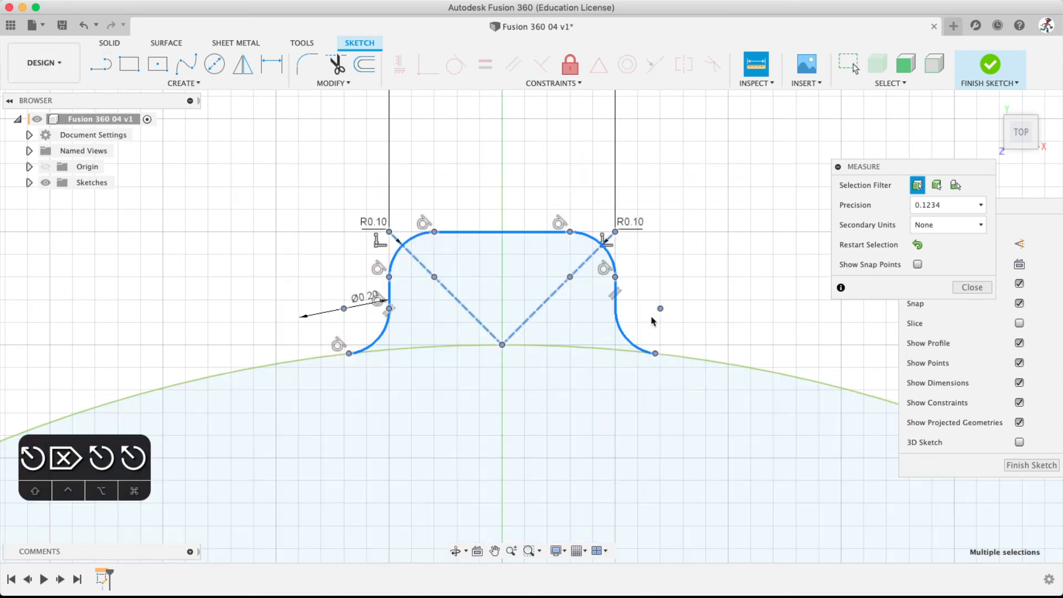
click(184, 83)
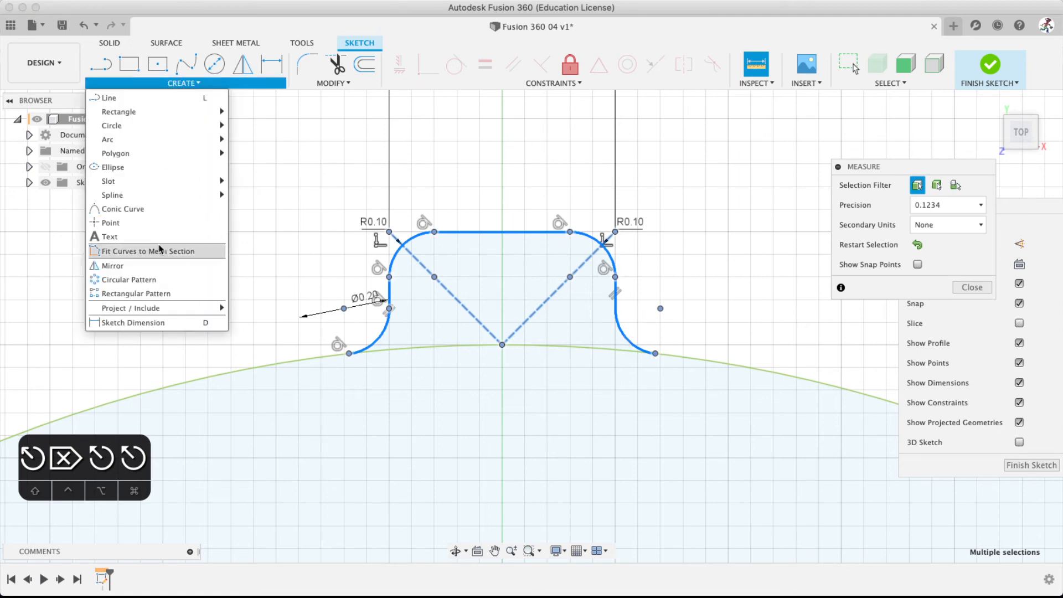
click(149, 283)
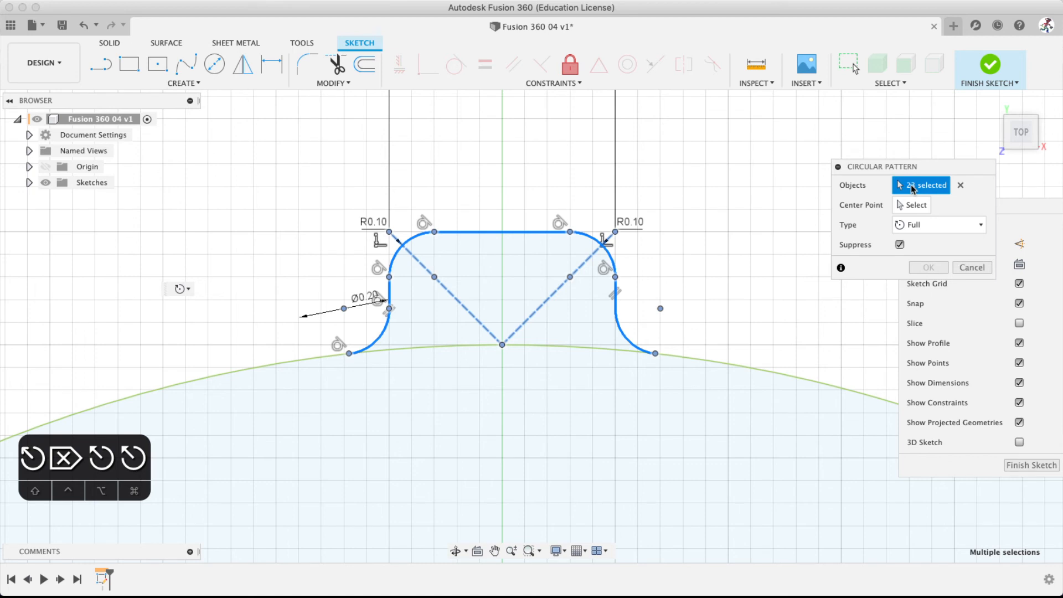
click(969, 268)
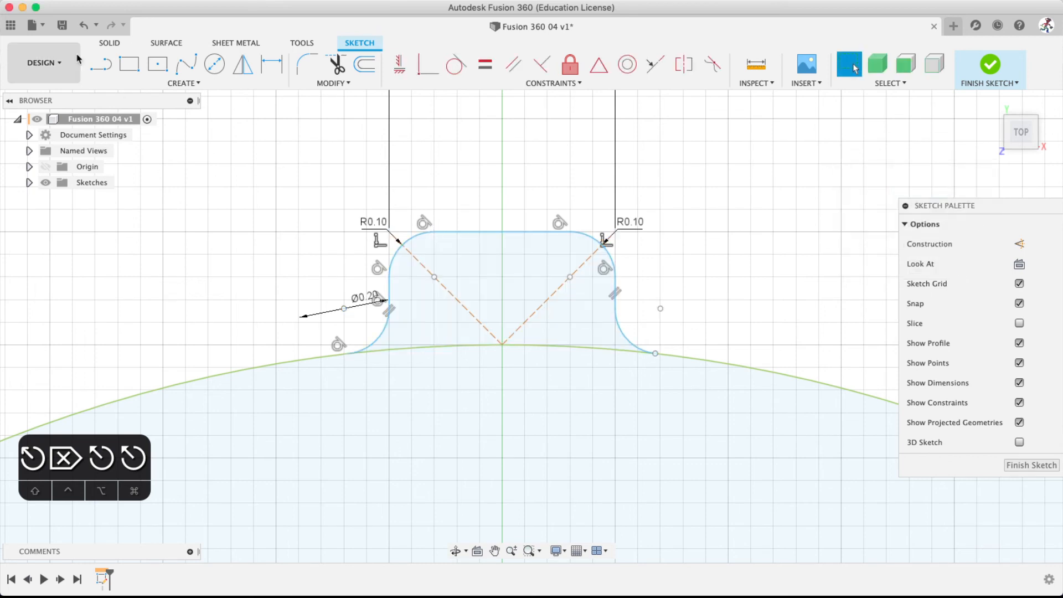
click(184, 83)
click(149, 276)
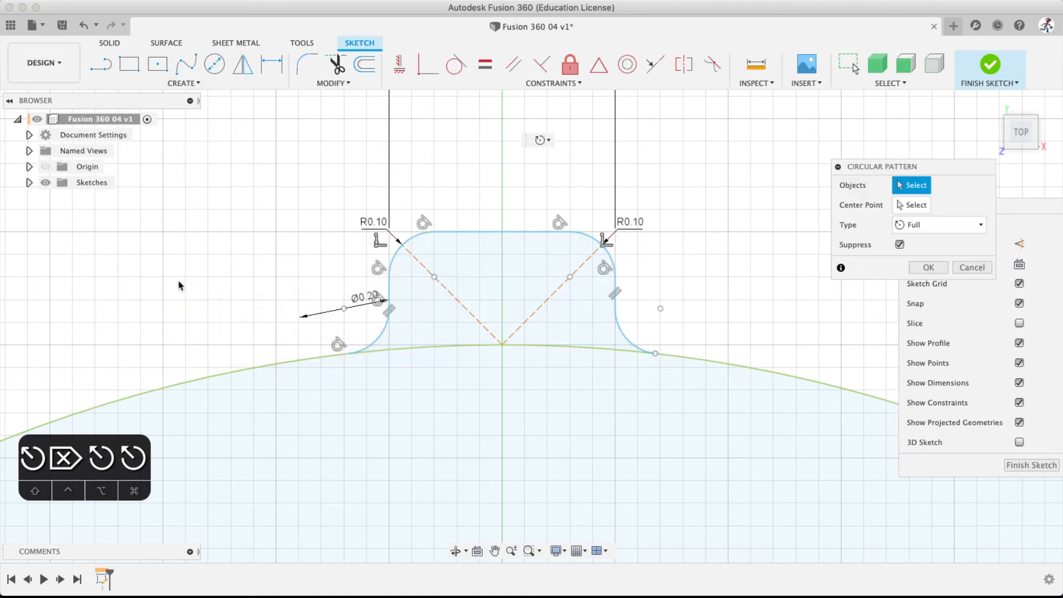
click(553, 231)
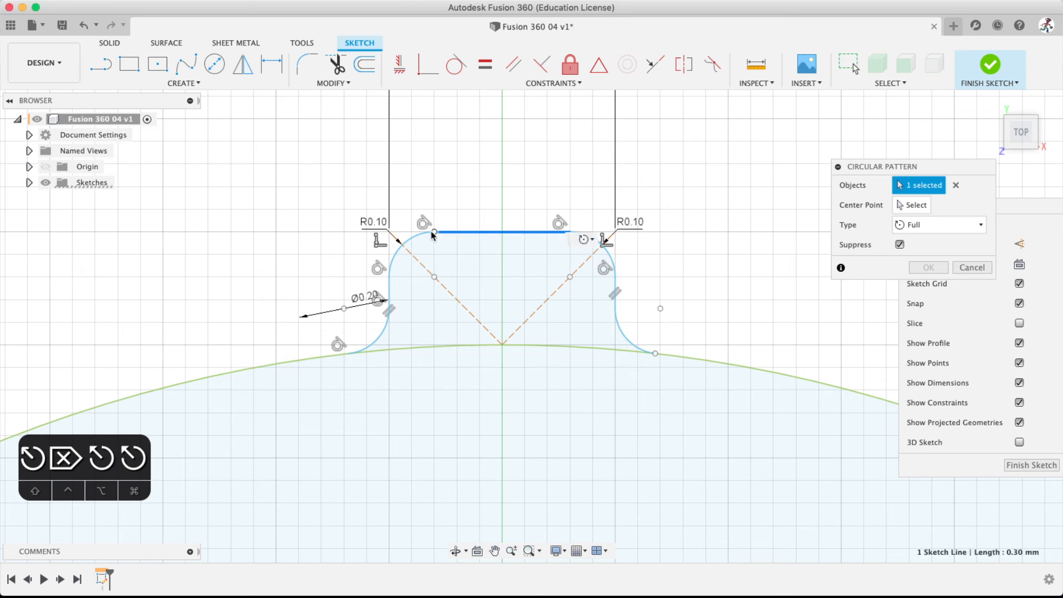
click(399, 243)
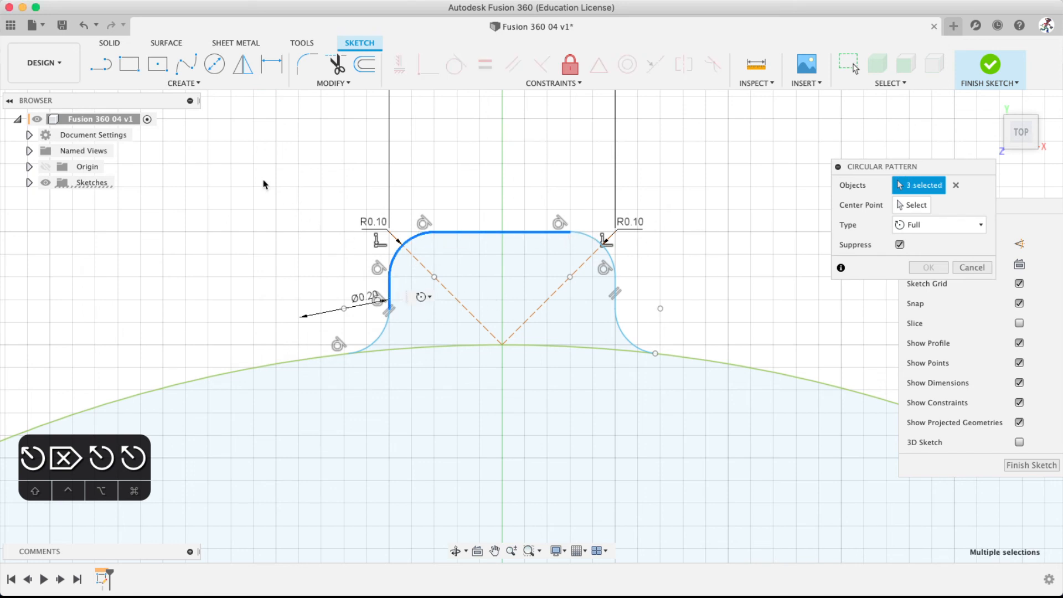
drag(234, 158, 912, 526)
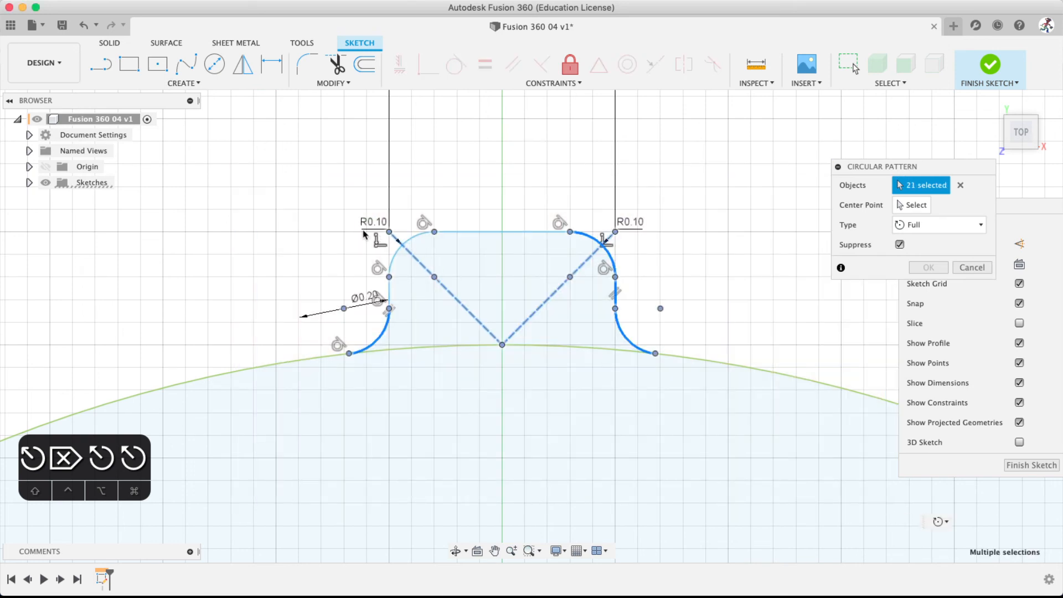
drag(283, 163, 611, 389)
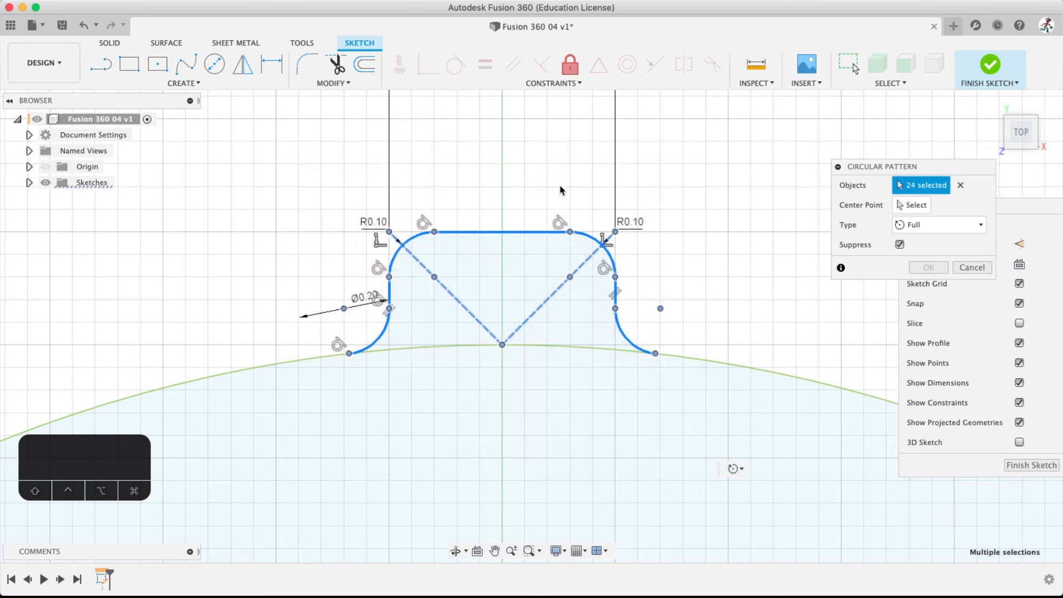
click(971, 267)
Start a circular pattern of all the tooth profile's sketch geometry, using the large circle to define the center point
drag(232, 159, 806, 441)
shift+click(576, 361)
click(180, 83)
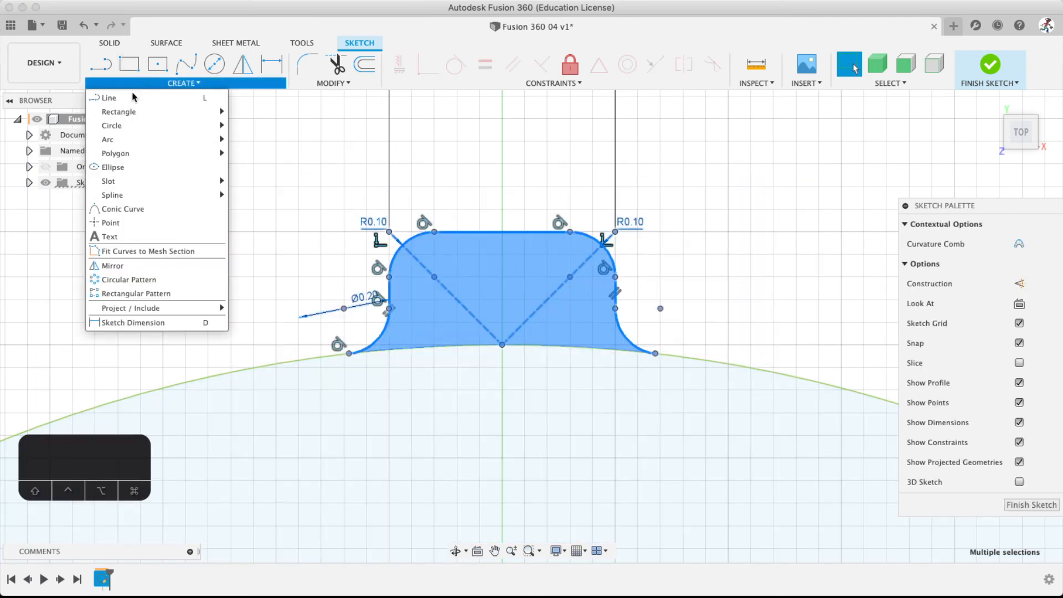
click(135, 278)
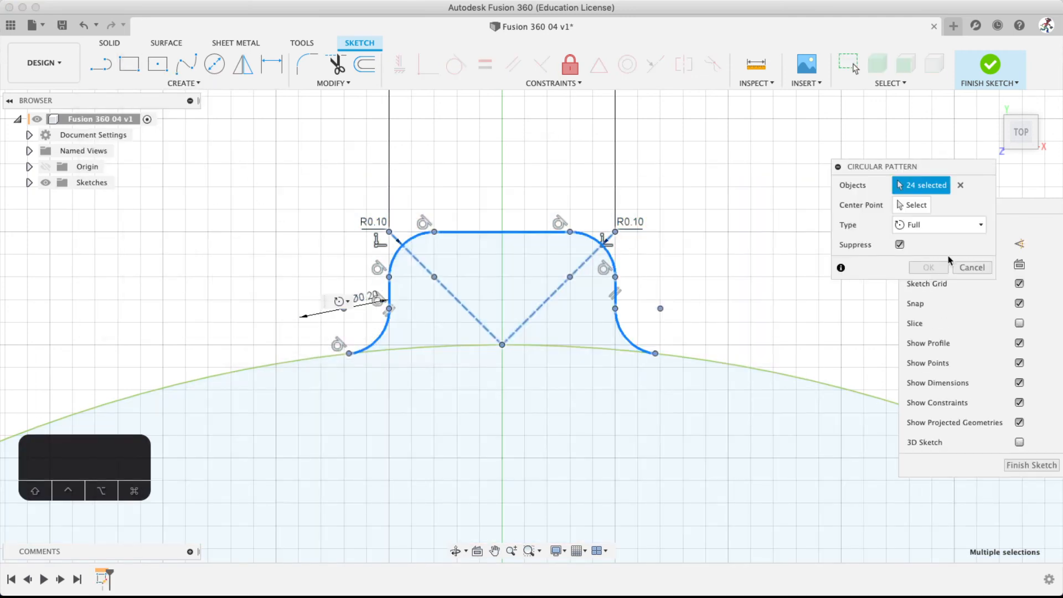
click(910, 206)
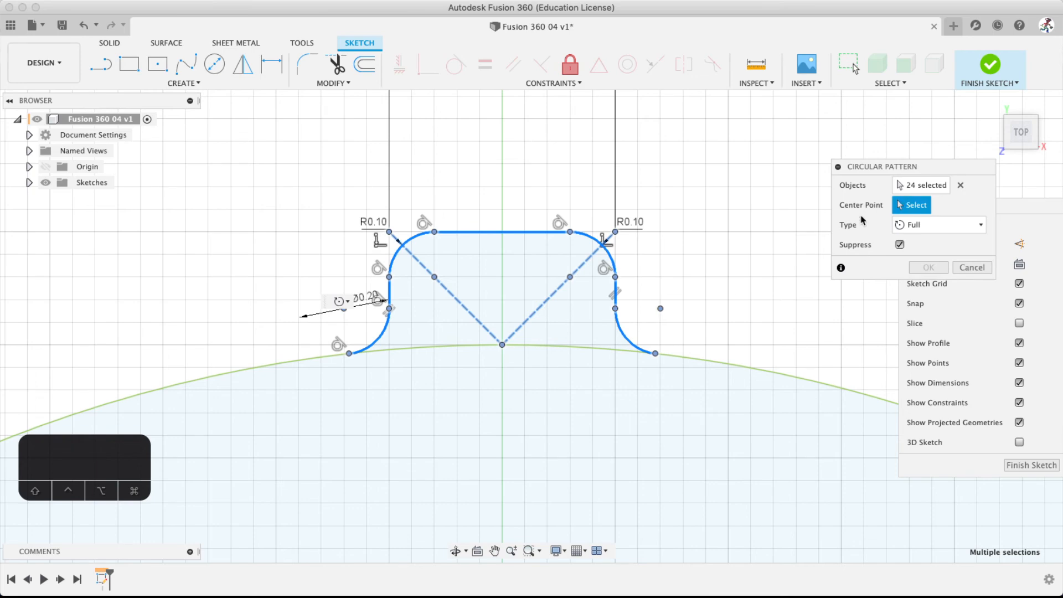
scroll(749, 370, down, 10)
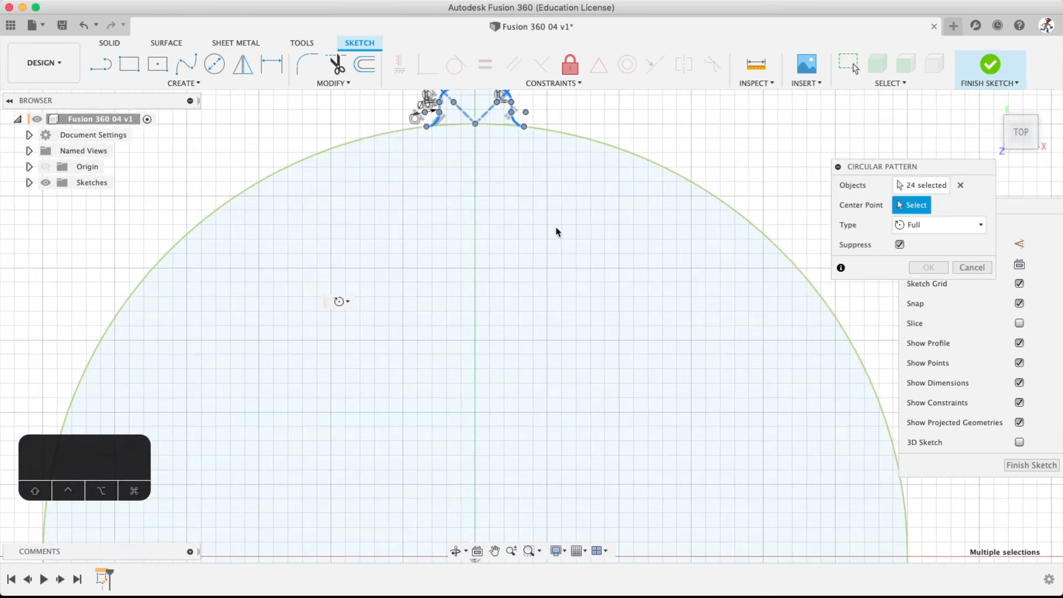
scroll(556, 234, down, 5)
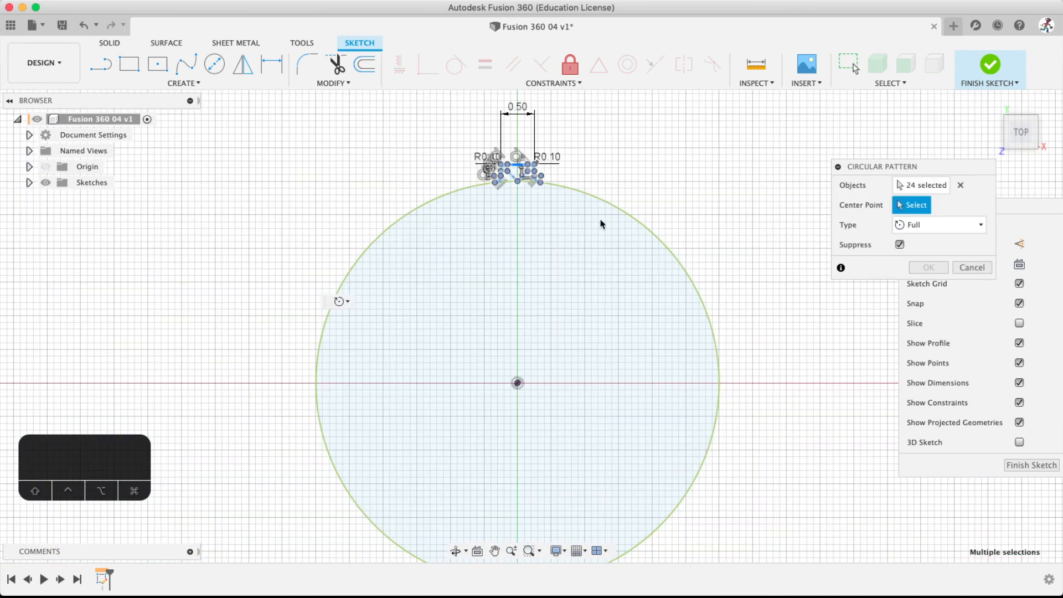
click(610, 203)
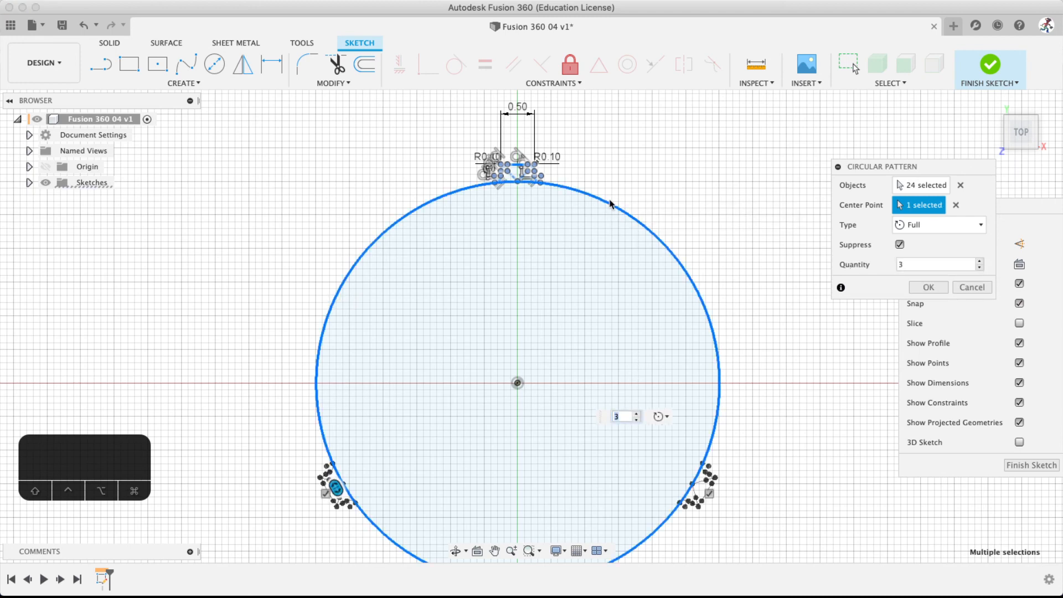
Set the full circular pattern's quantity to 20 and create the teeth around the circle
scroll(529, 279, down, 5)
scroll(555, 378, up, 3)
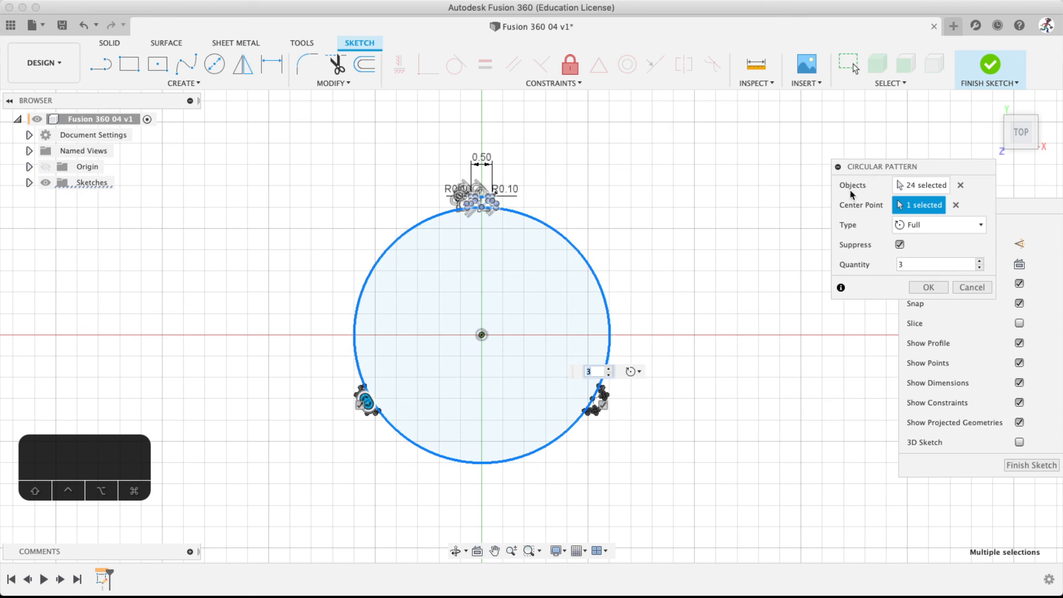
double_click(907, 265)
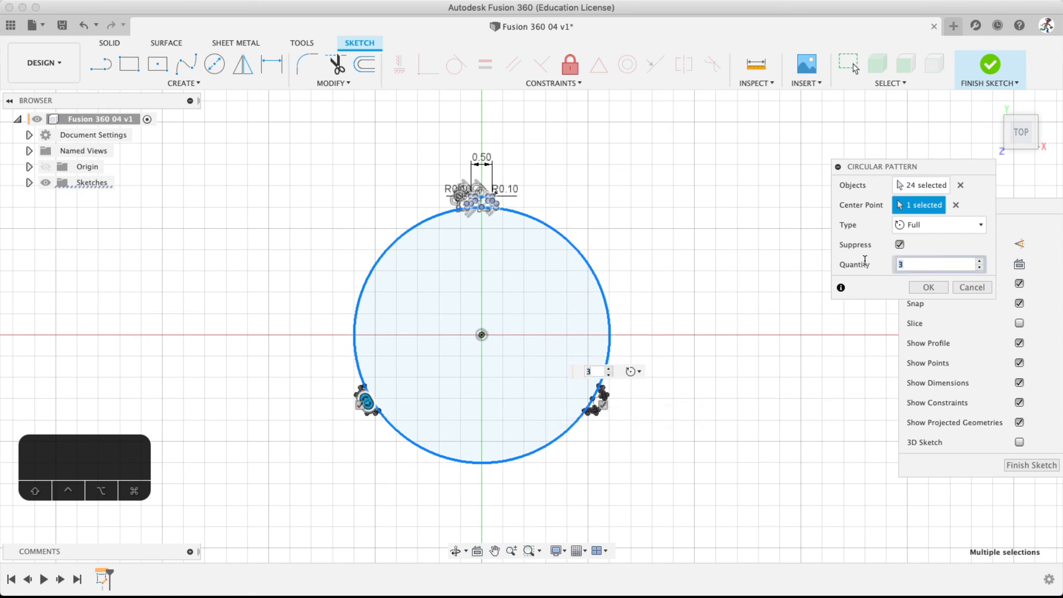
text(20)
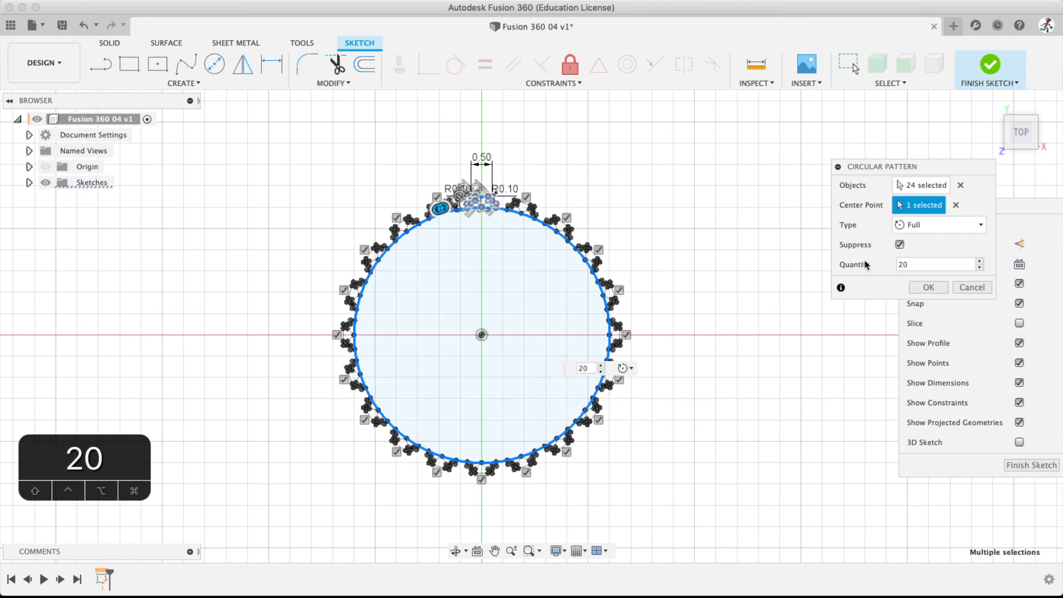
scroll(519, 161, up, 5)
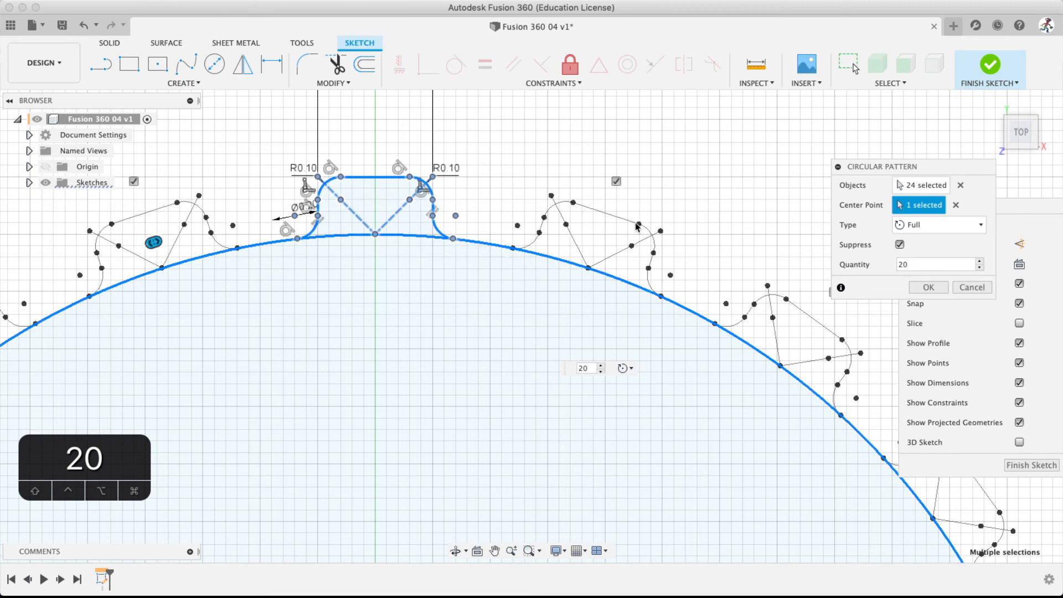
scroll(532, 323, down, 5)
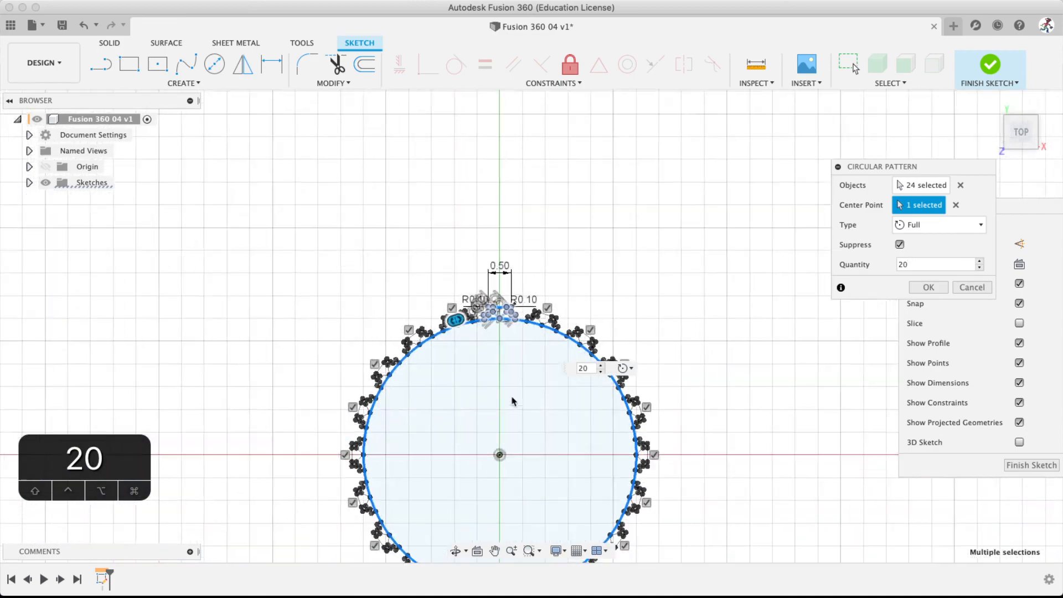
middle_drag(505, 403, 506, 336)
key(Return)
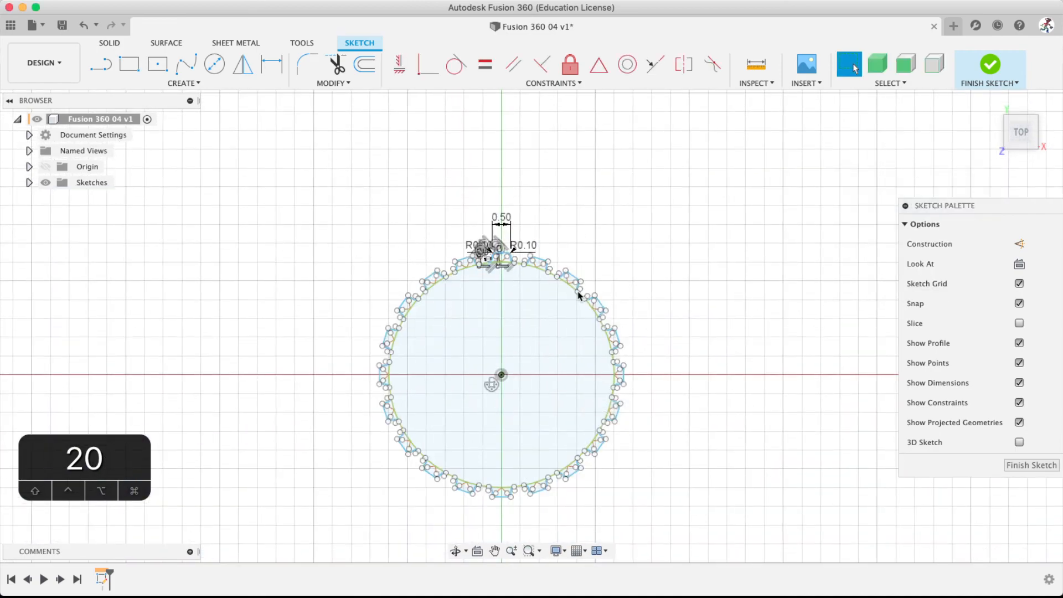
Measure the original tooth's top edge and the gap to the adjacent tooth at the large circle, and clear the measurement selection
scroll(528, 268, up, 5)
scroll(528, 268, up, 10)
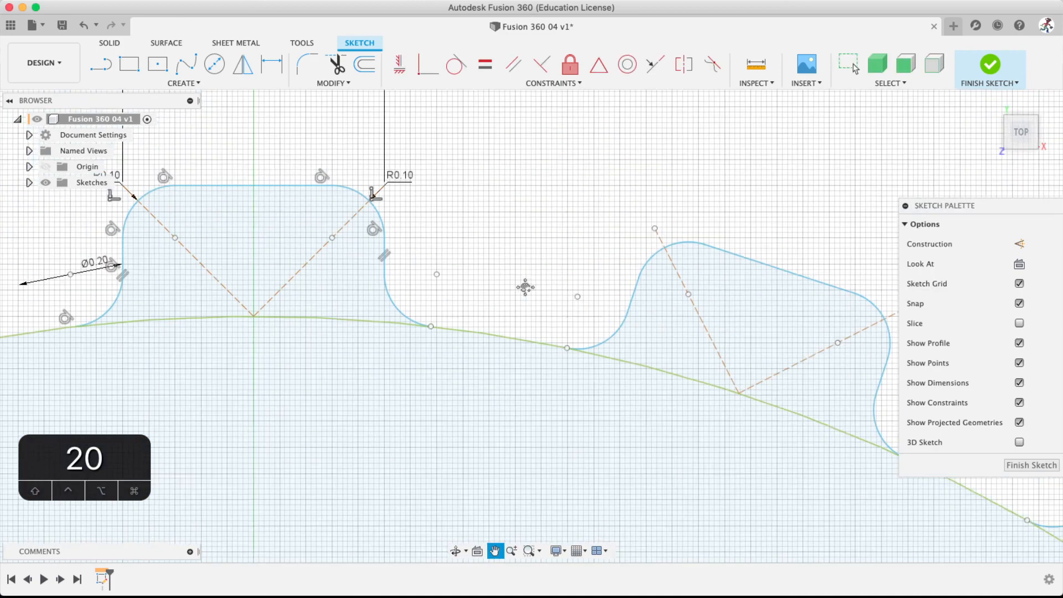
click(768, 84)
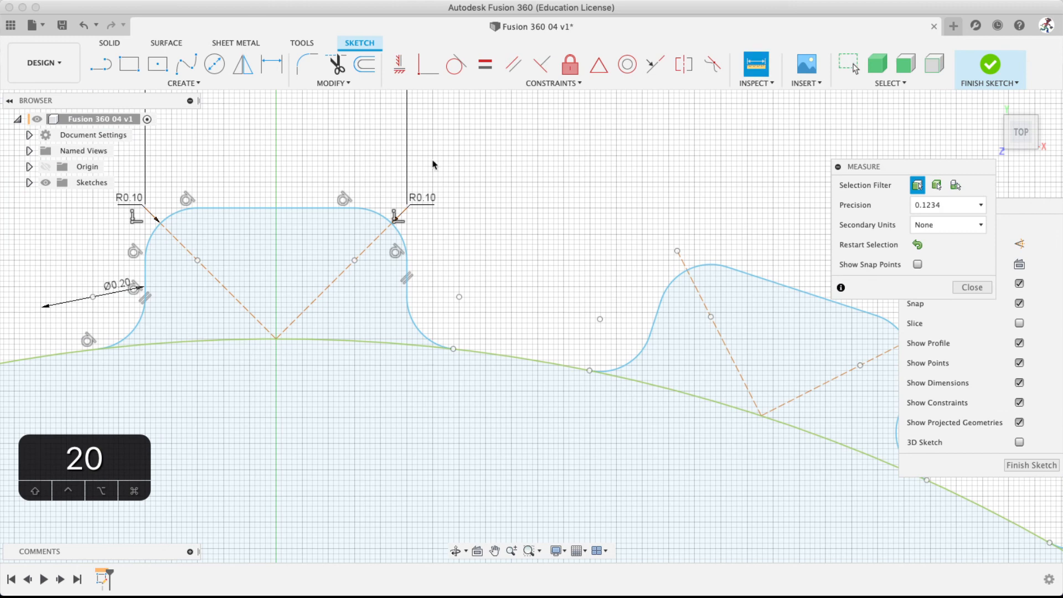
click(290, 208)
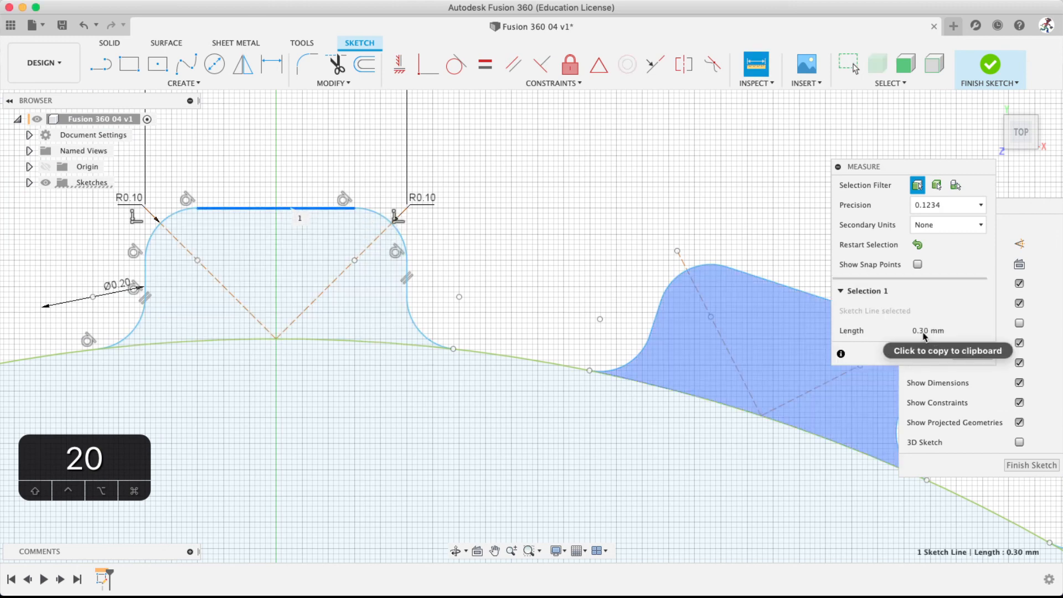
click(917, 246)
click(454, 350)
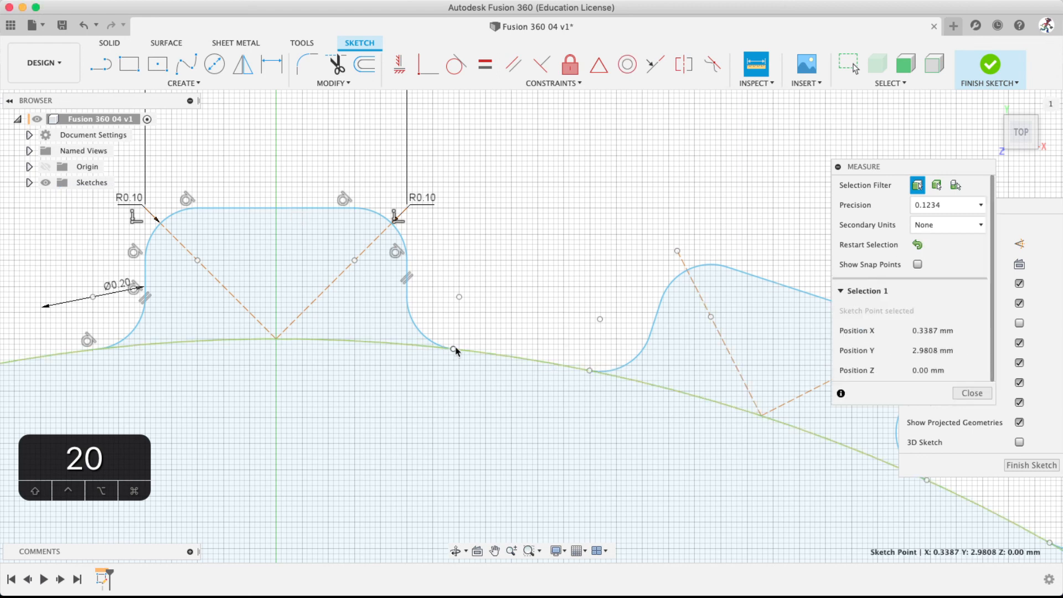
click(590, 371)
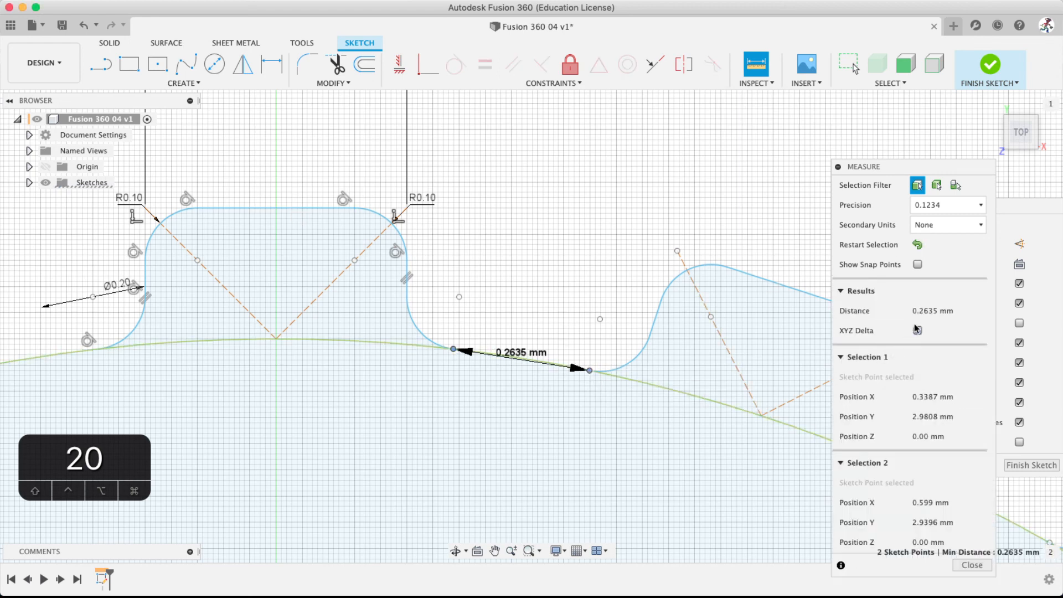
click(917, 244)
Examine the patterned teeth and their spacing around the whole circle
scroll(572, 355, down, 3)
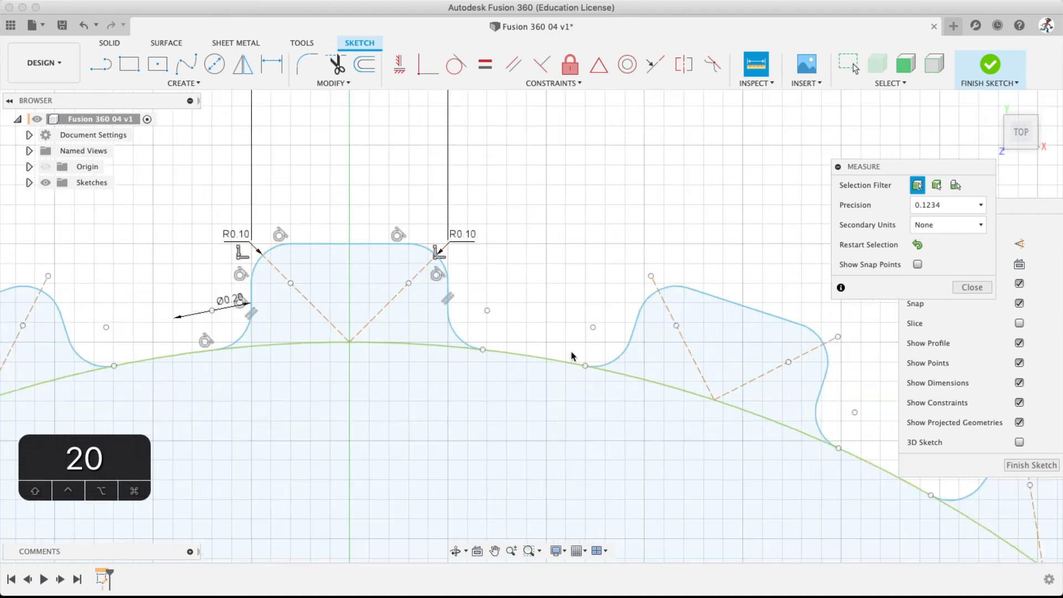
scroll(460, 357, down, 5)
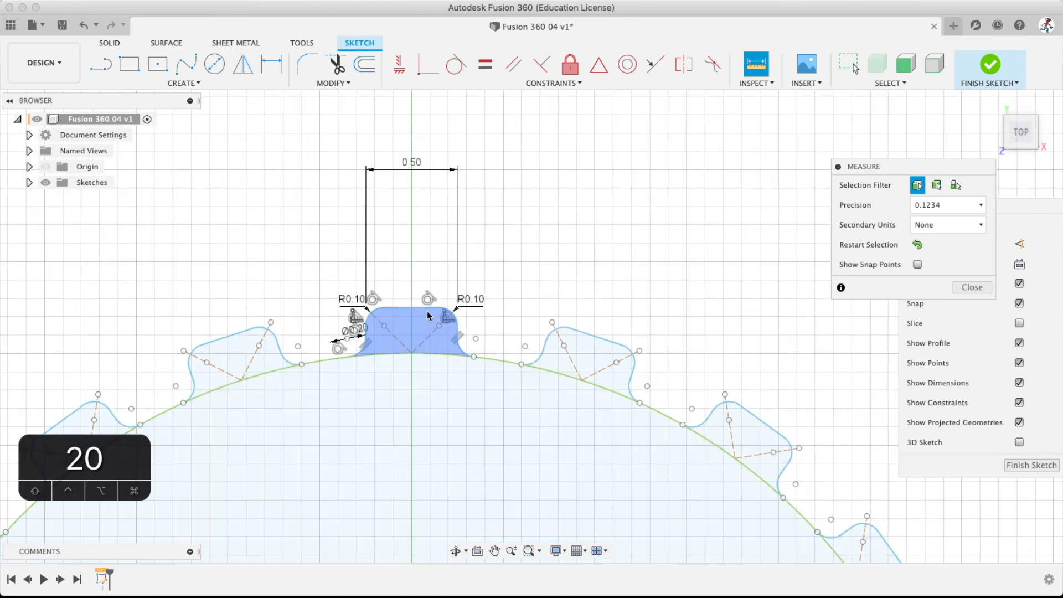
scroll(450, 430, up, 2)
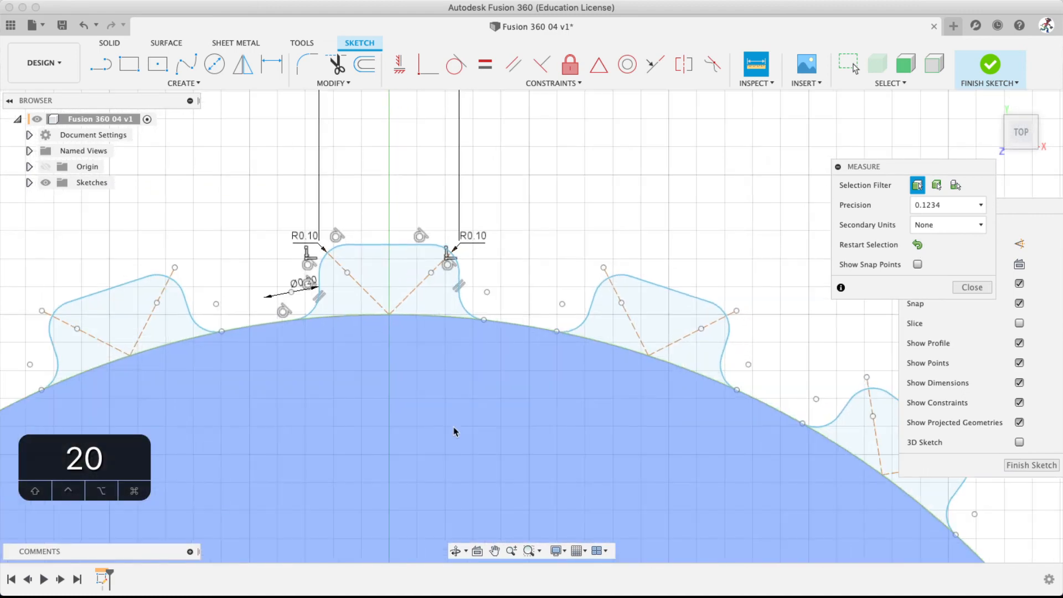
scroll(597, 394, down, 4)
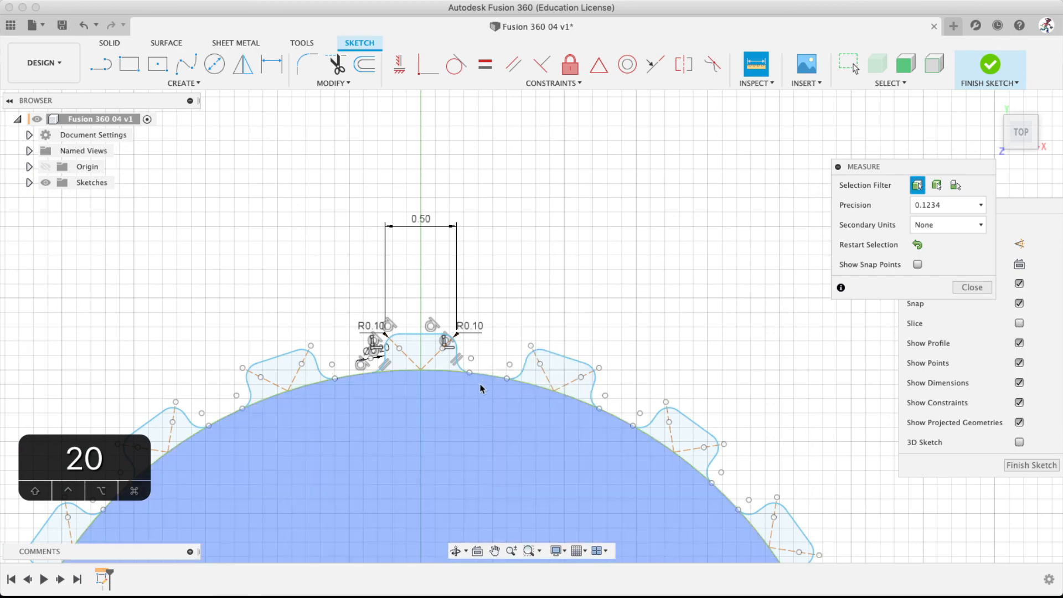
scroll(482, 387, down, 6)
scroll(504, 350, up, 3)
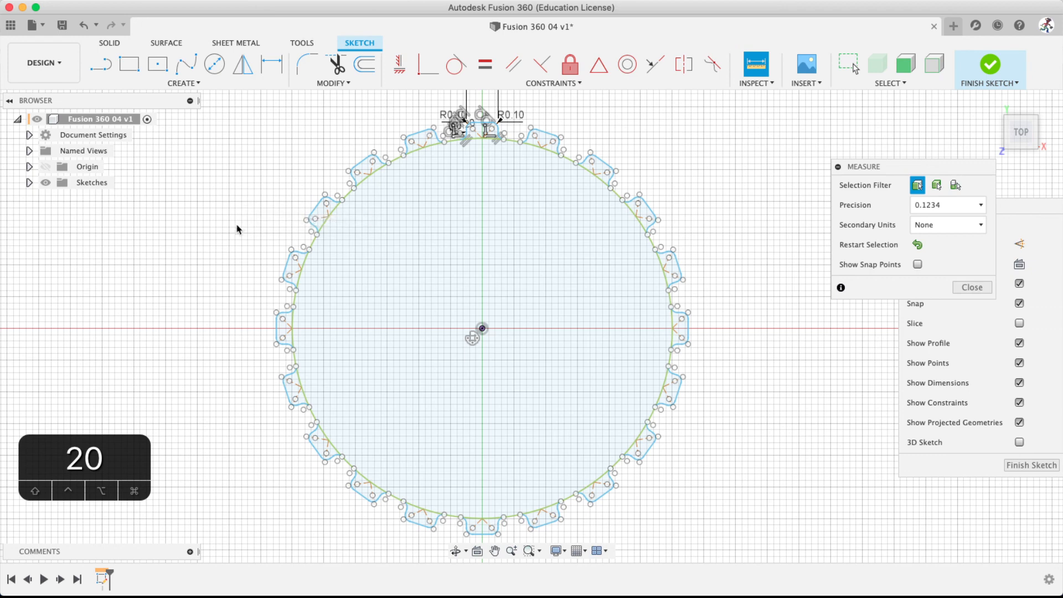
scroll(483, 264, down, 3)
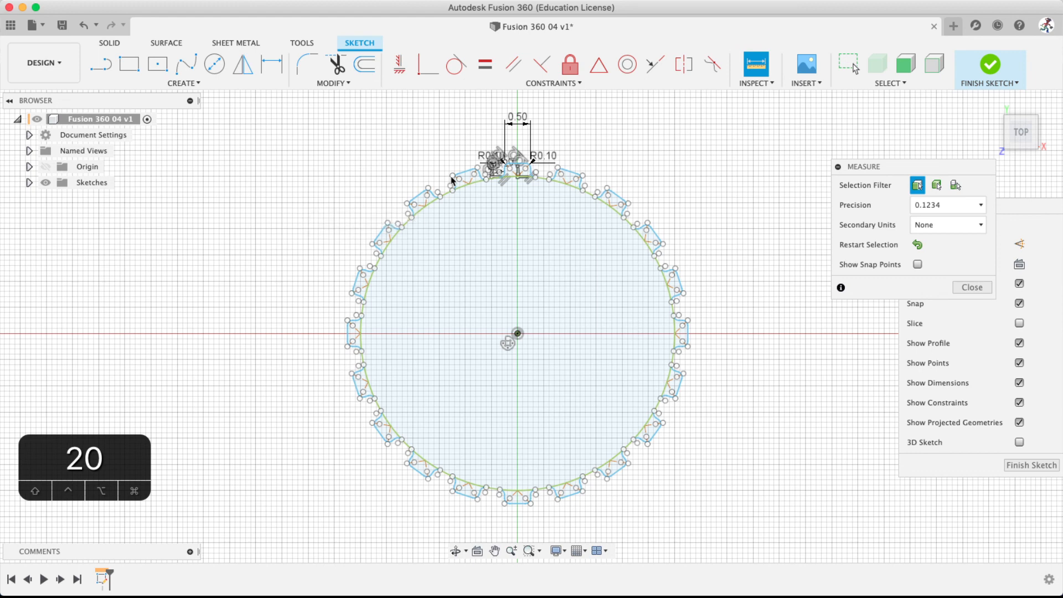
scroll(454, 185, up, 10)
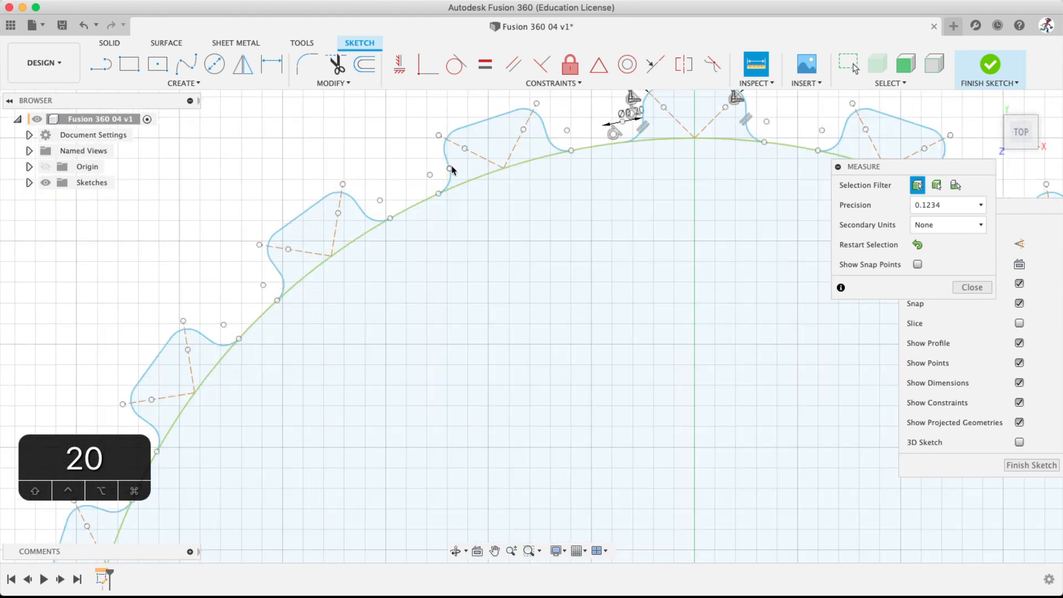
scroll(540, 249, down, 10)
middle_drag(635, 315, 574, 281)
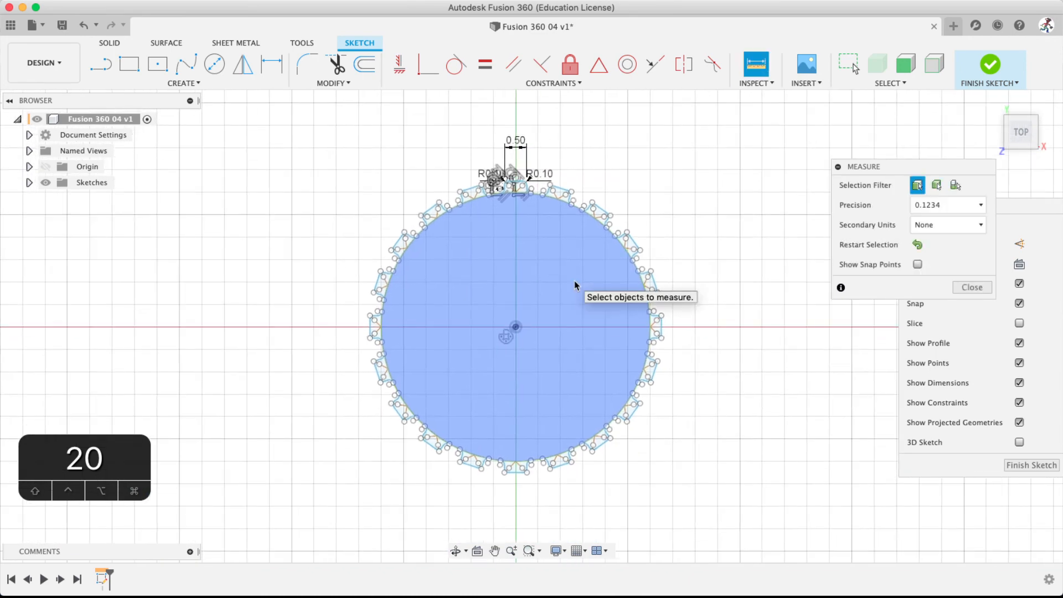
Finish the gear sketch and tilt the view to see it at an angle
click(989, 63)
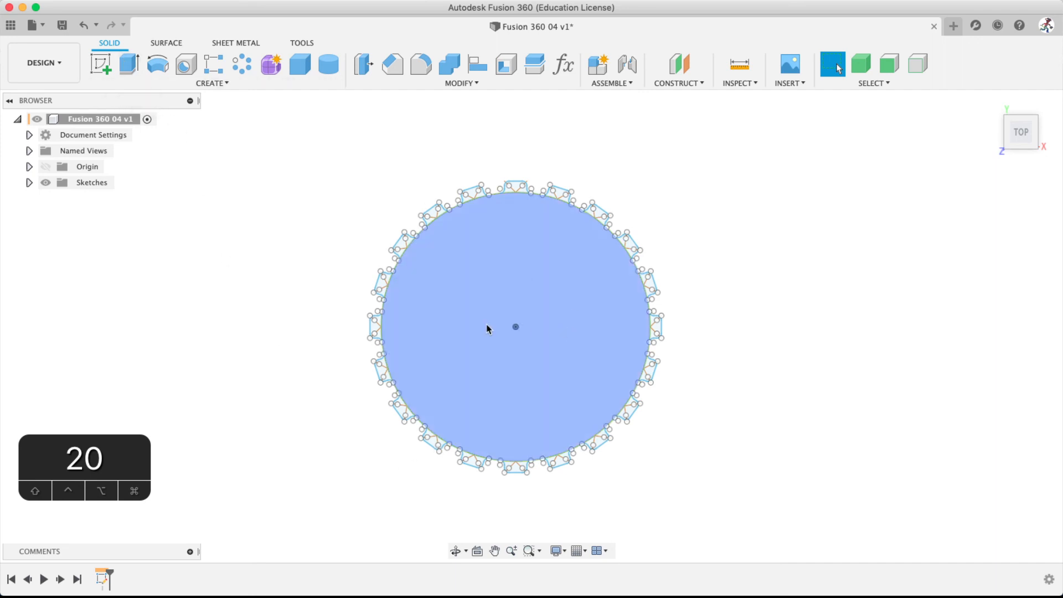
mouse_move(420, 458)
shift+middle_down()
mouse_move(446, 311)
mouse_move(453, 358)
mouse_move(434, 382)
shift+middle_up()
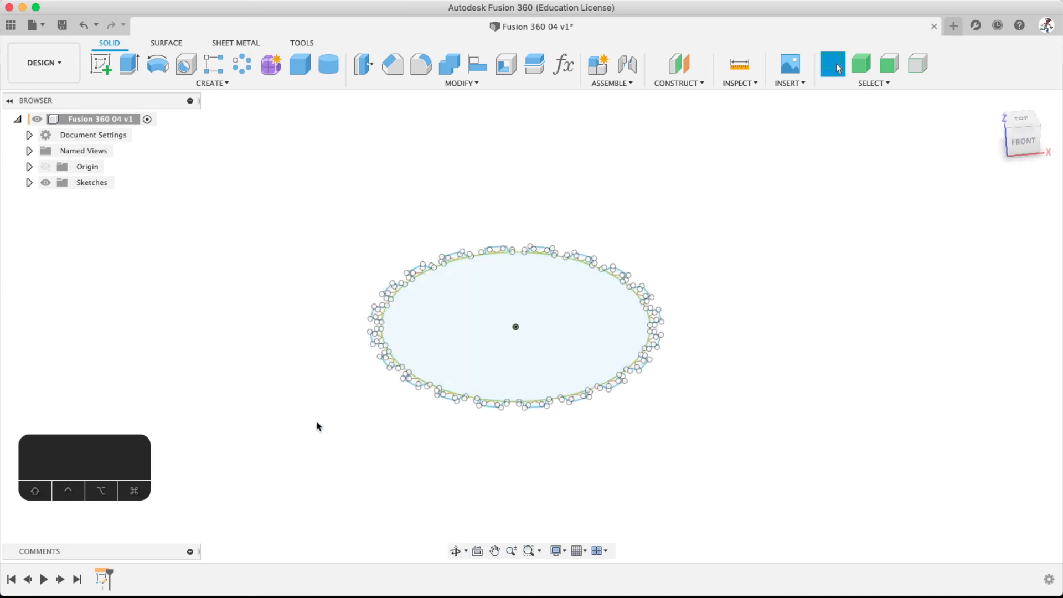
Reopen the finished gear sketch for editing from its timeline feature, and finish it again without making changes
right_click(102, 579)
drag(96, 458, 100, 339)
right_click(105, 579)
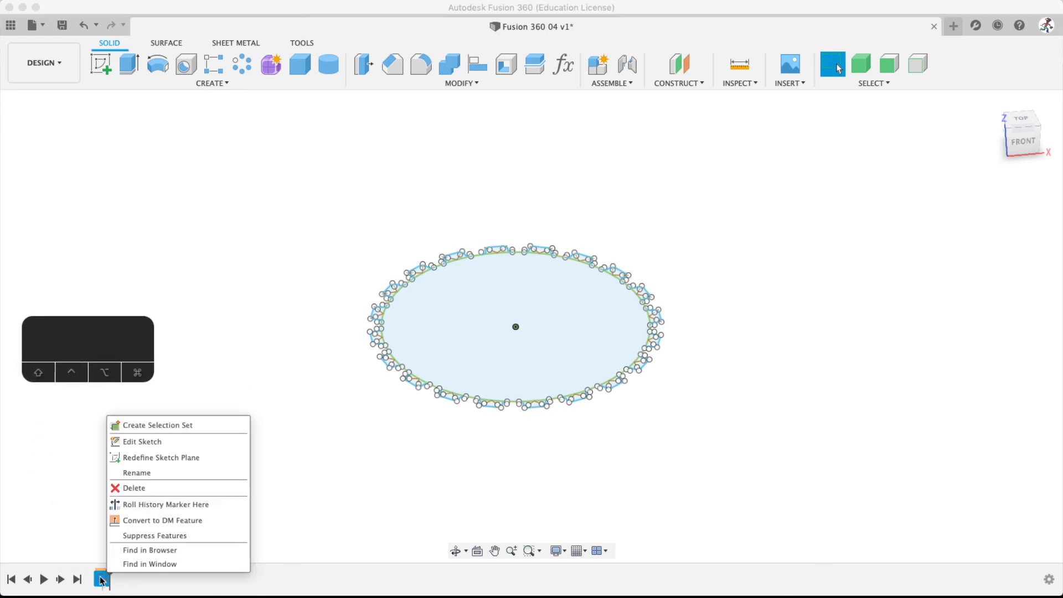
click(142, 441)
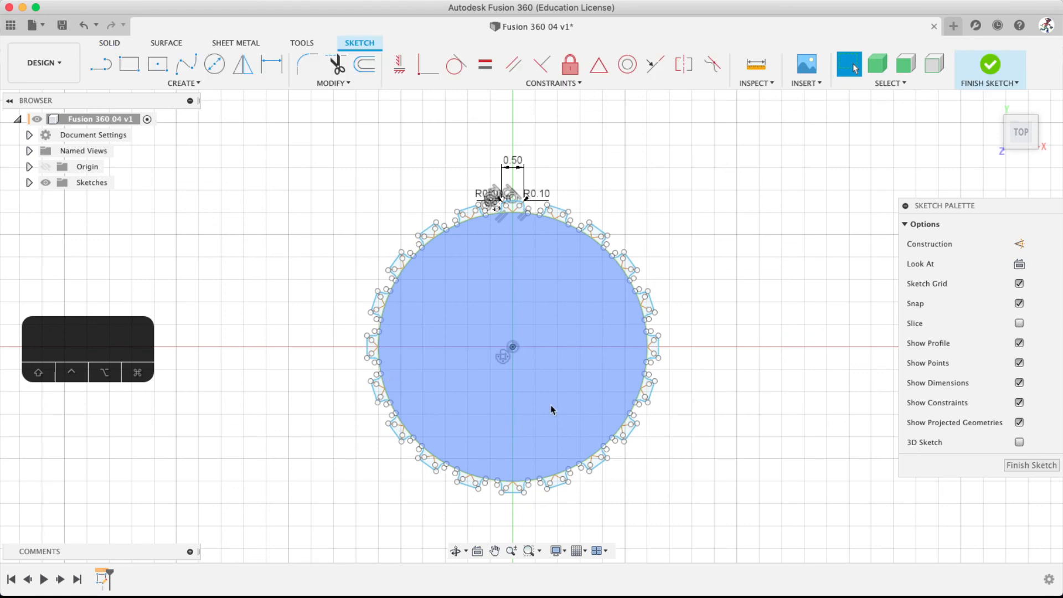
click(988, 66)
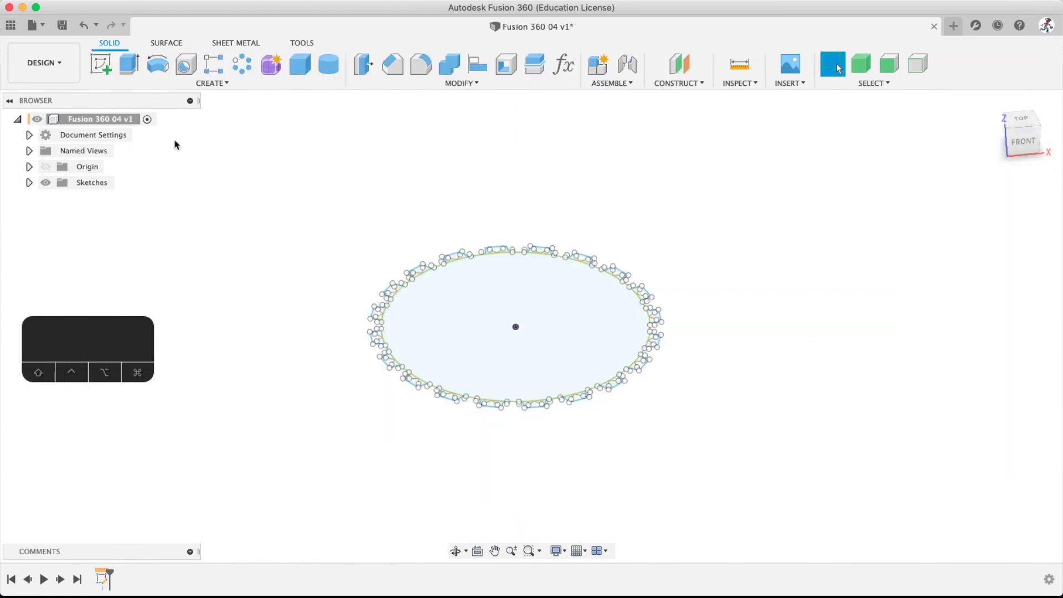
Extrude the circle and all 20 tooth profiles 3 mm to one side as a new body
click(129, 65)
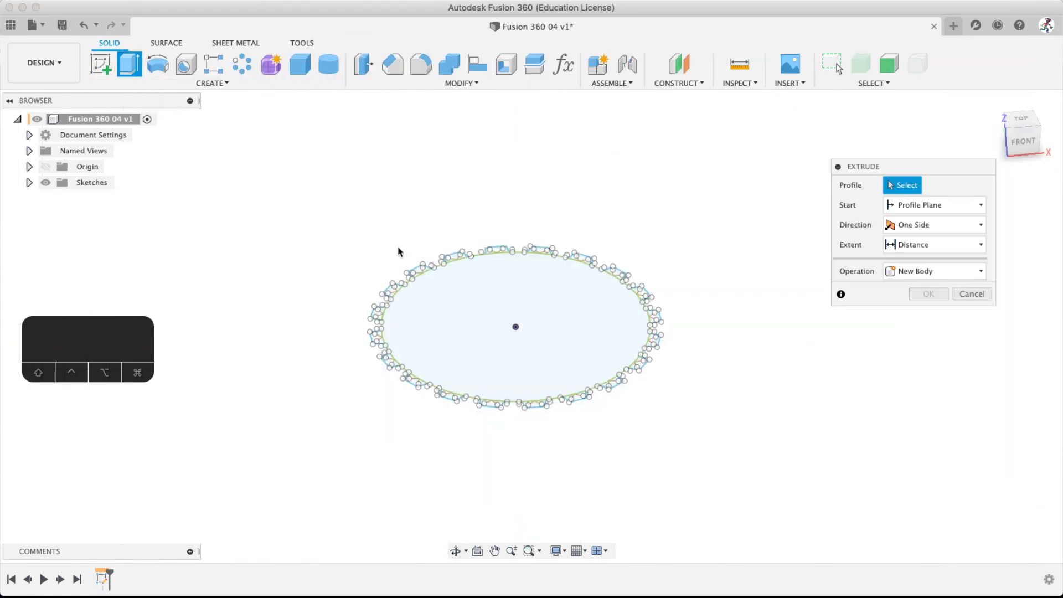
click(441, 315)
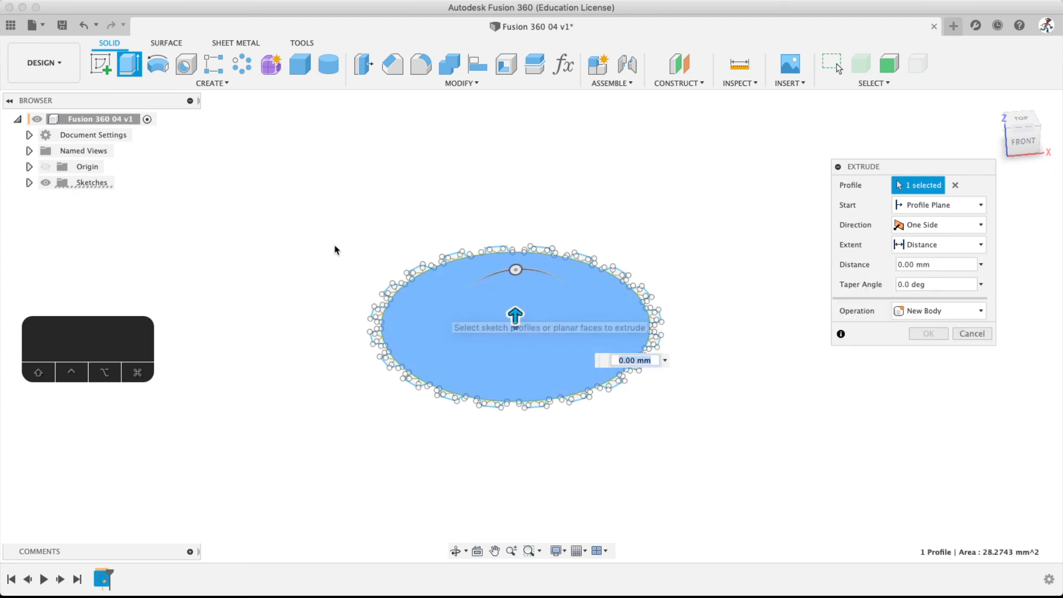
drag(303, 186, 784, 509)
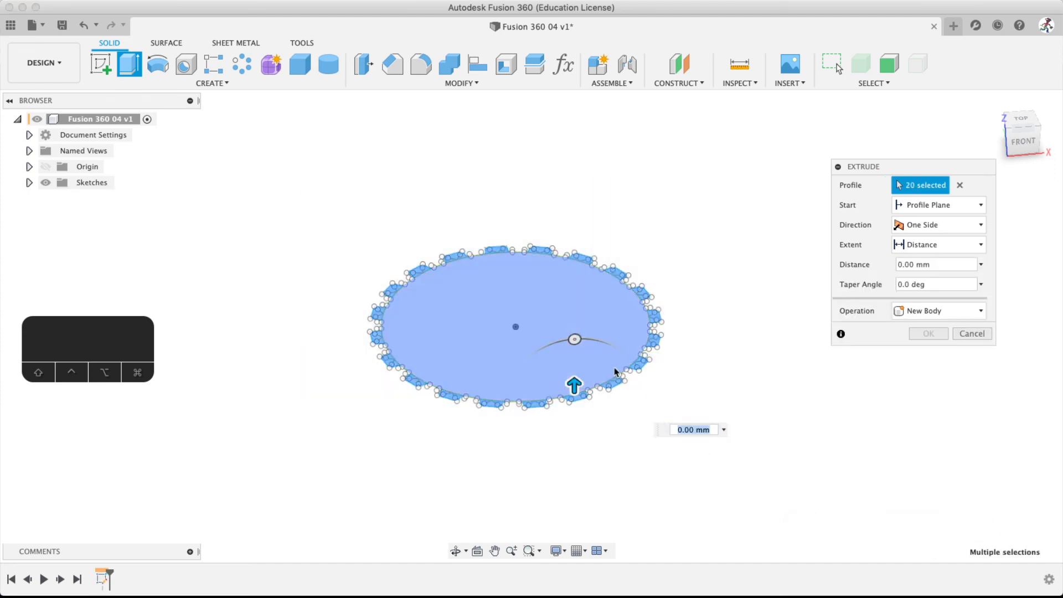
click(588, 320)
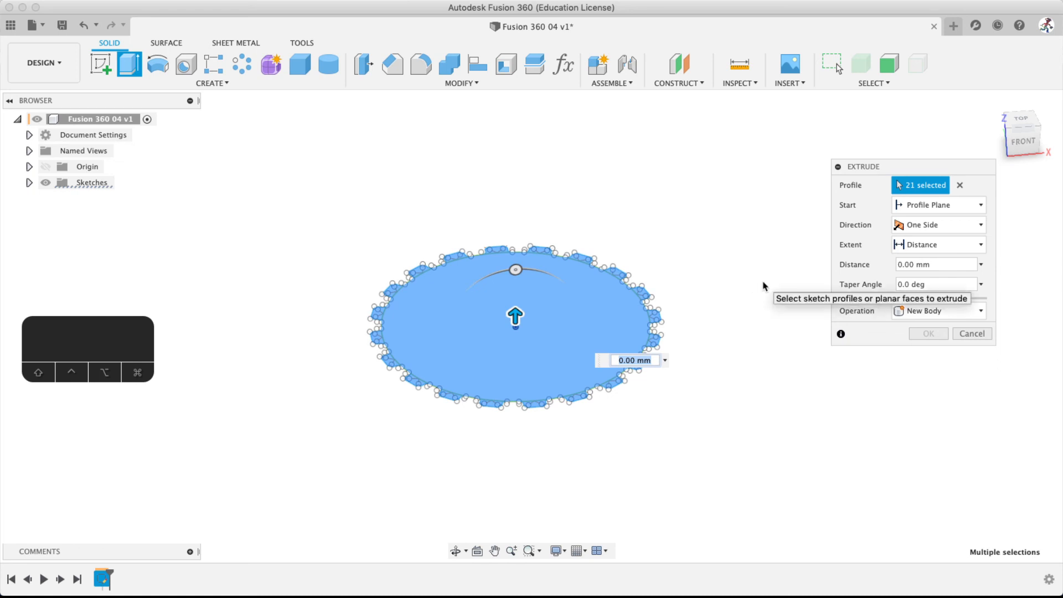
text(3)
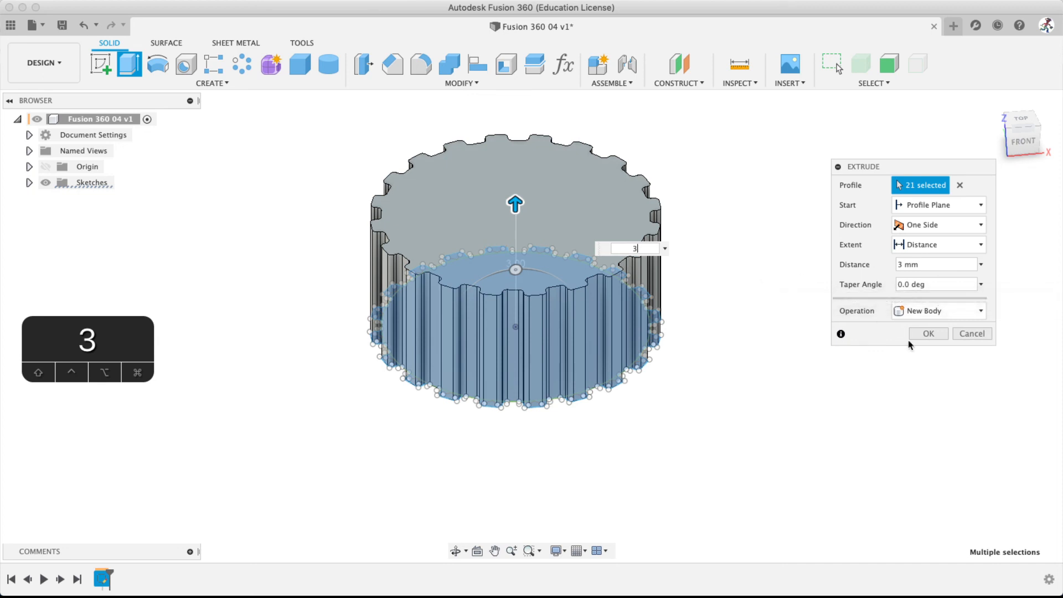
click(927, 335)
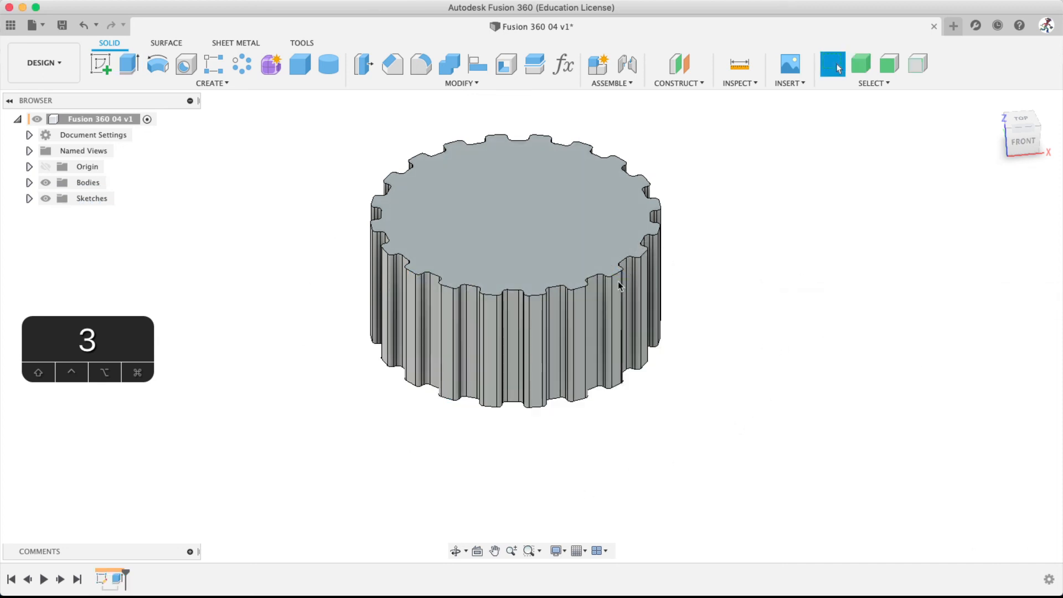
Locate the gear sketch in the browser's Sketches folder and examine its highlighted outline on the underside of the body
shift+middle_drag(622, 282, 592, 285)
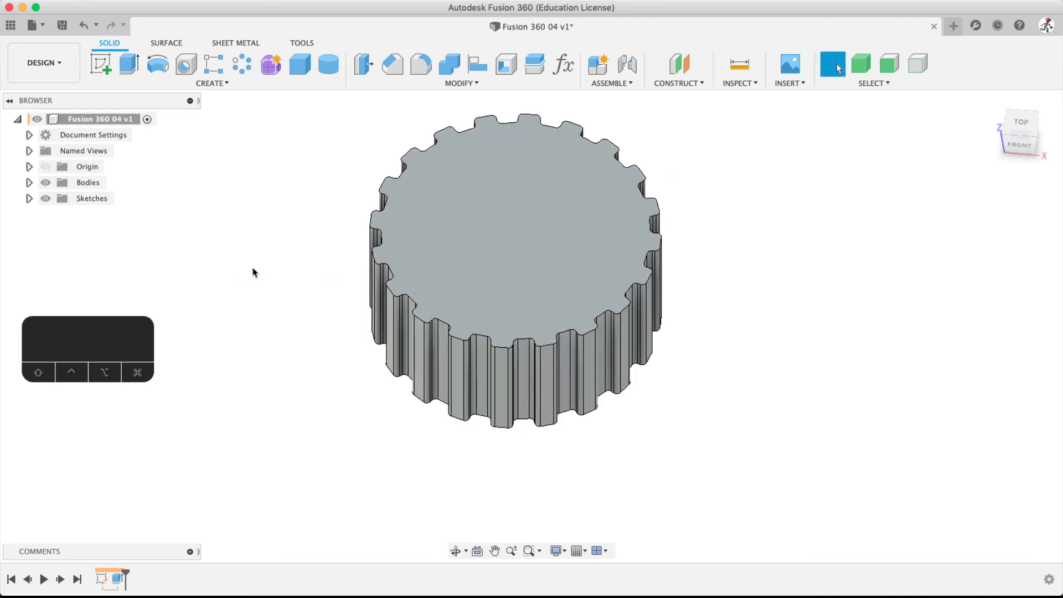
click(29, 199)
click(73, 215)
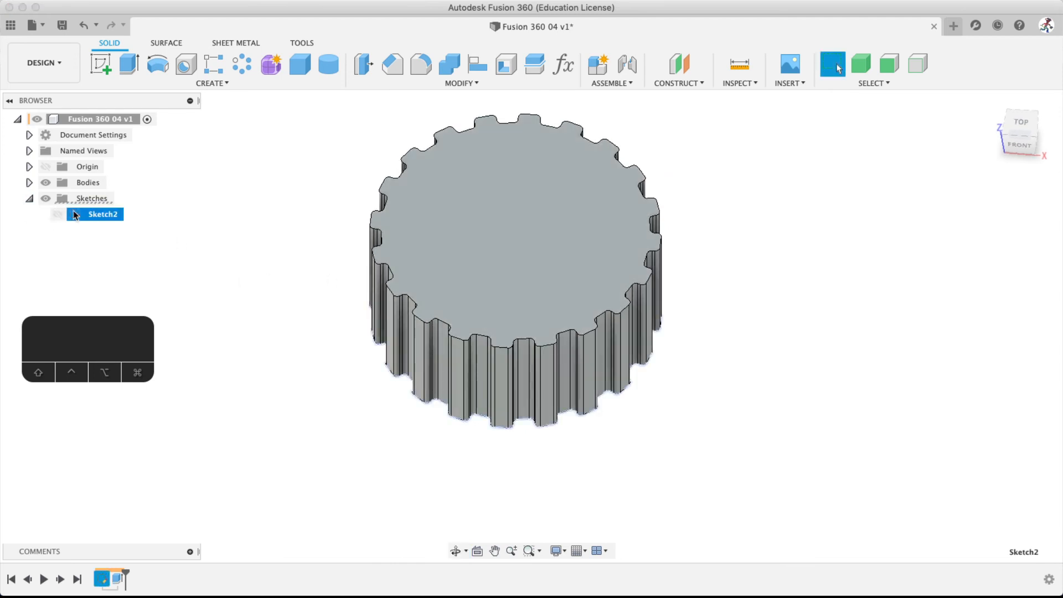
shift+middle_drag(351, 368, 364, 241)
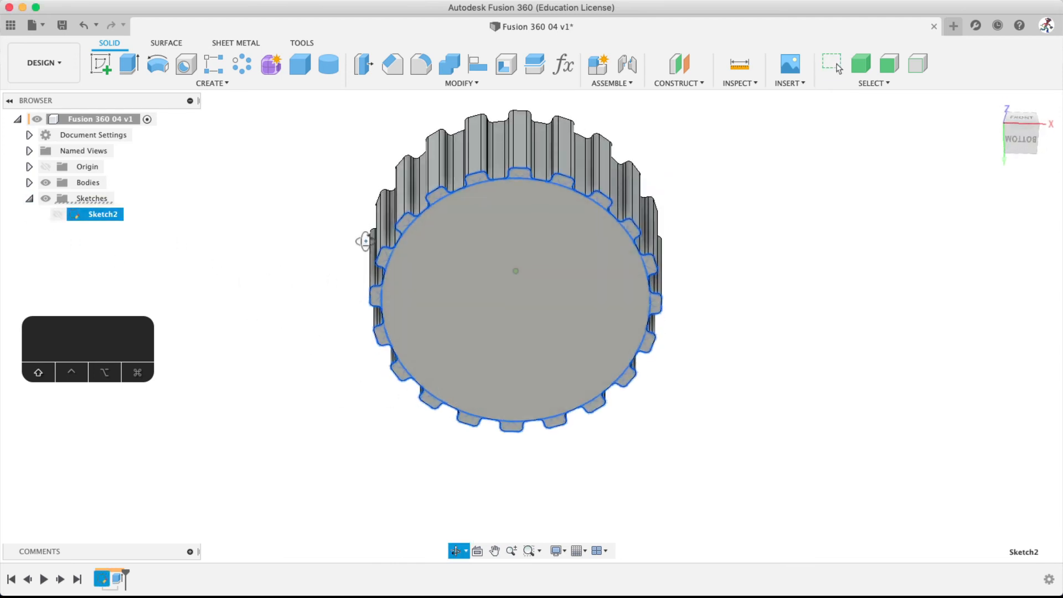
click(324, 285)
mouse_move(324, 285)
shift+middle_down()
mouse_move(384, 285)
mouse_move(404, 319)
shift+middle_up()
scroll(486, 260, up, 5)
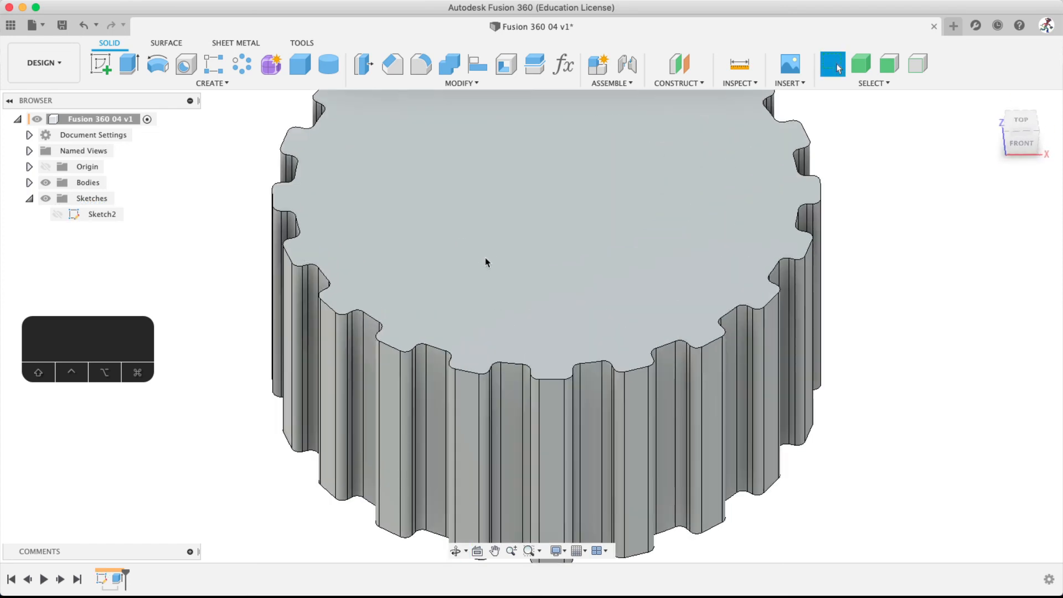
scroll(505, 313, down, 4)
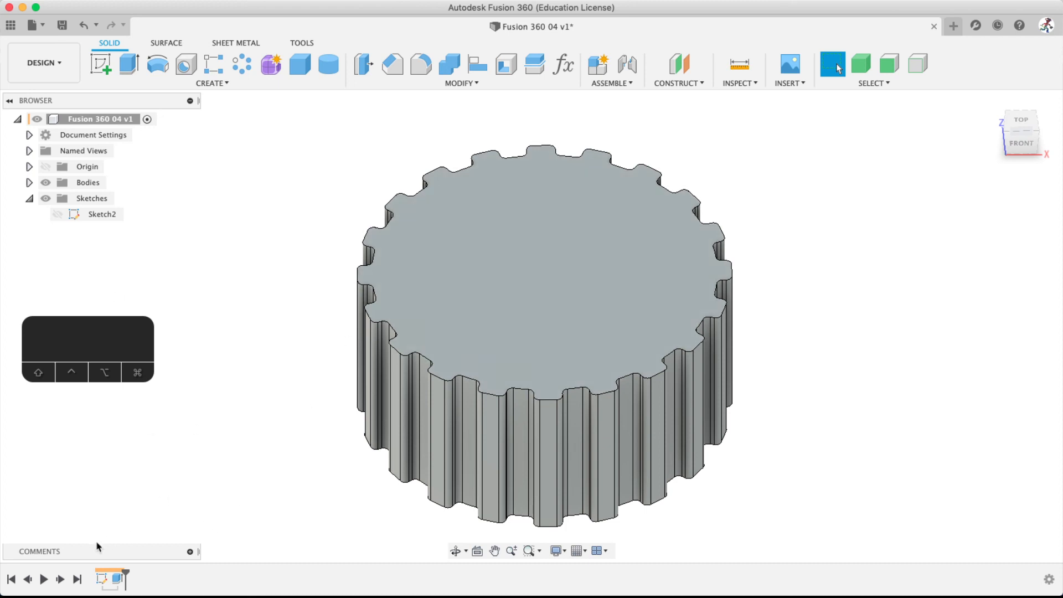
Reopen Sketch2 for editing from its browser entry
right_click(109, 215)
click(65, 255)
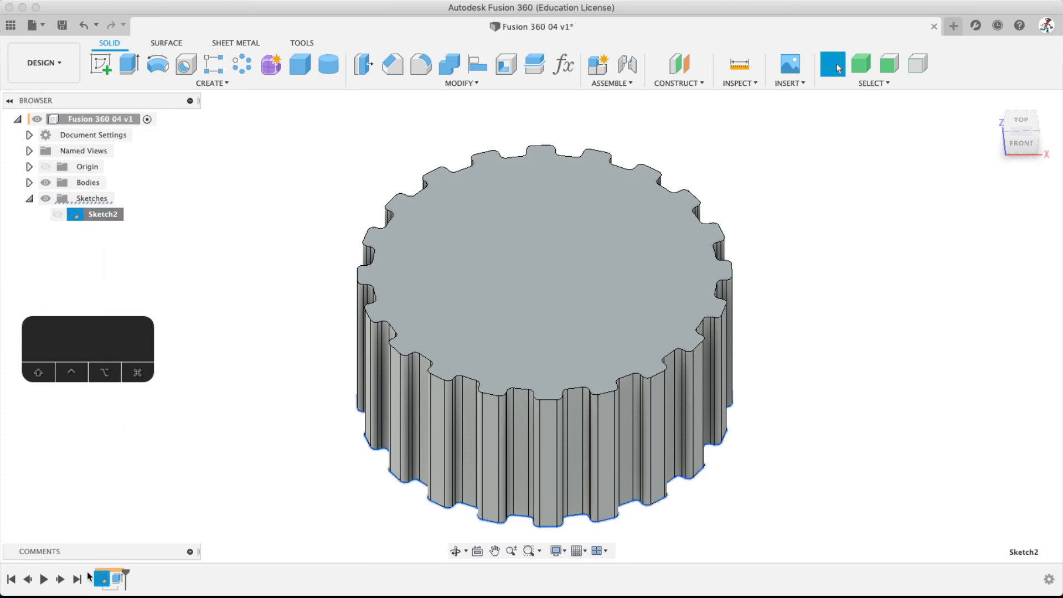
right_click(103, 215)
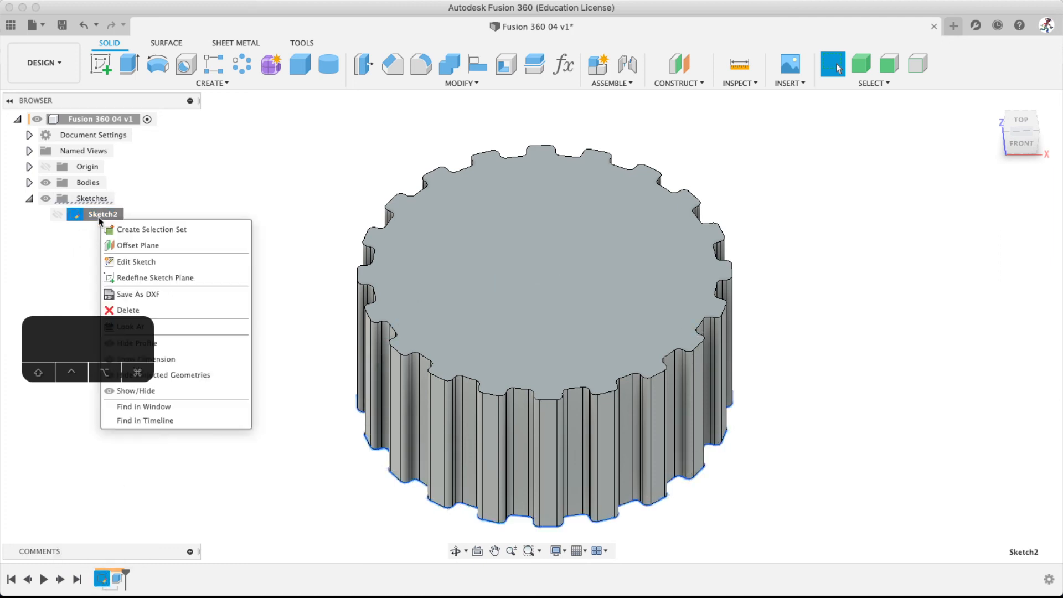
click(136, 262)
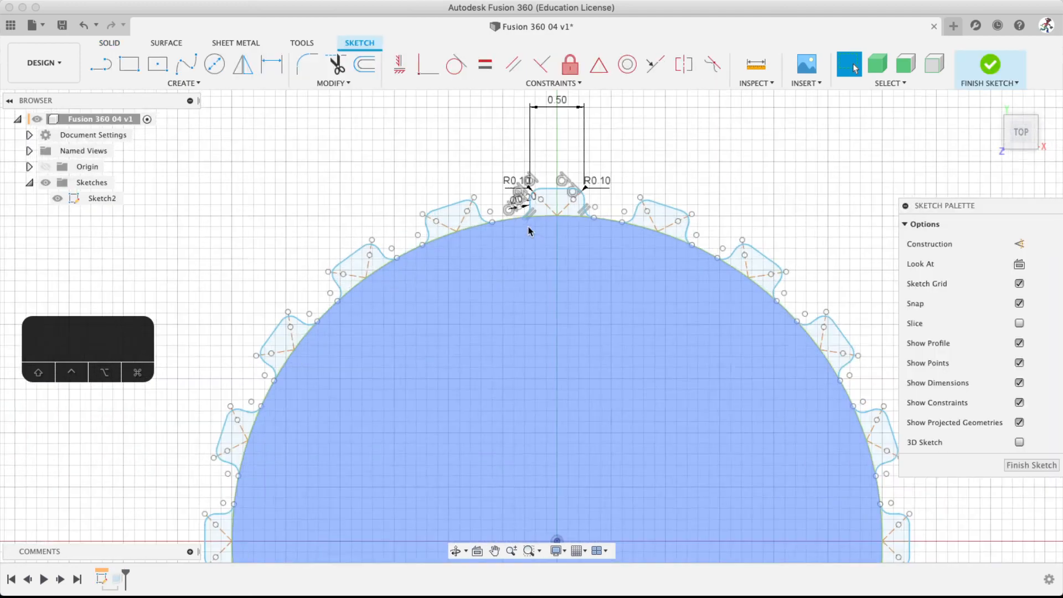
Set the radius of the original tooth's upper-left corner fillet to 0.12 mm
scroll(528, 232, up, 10)
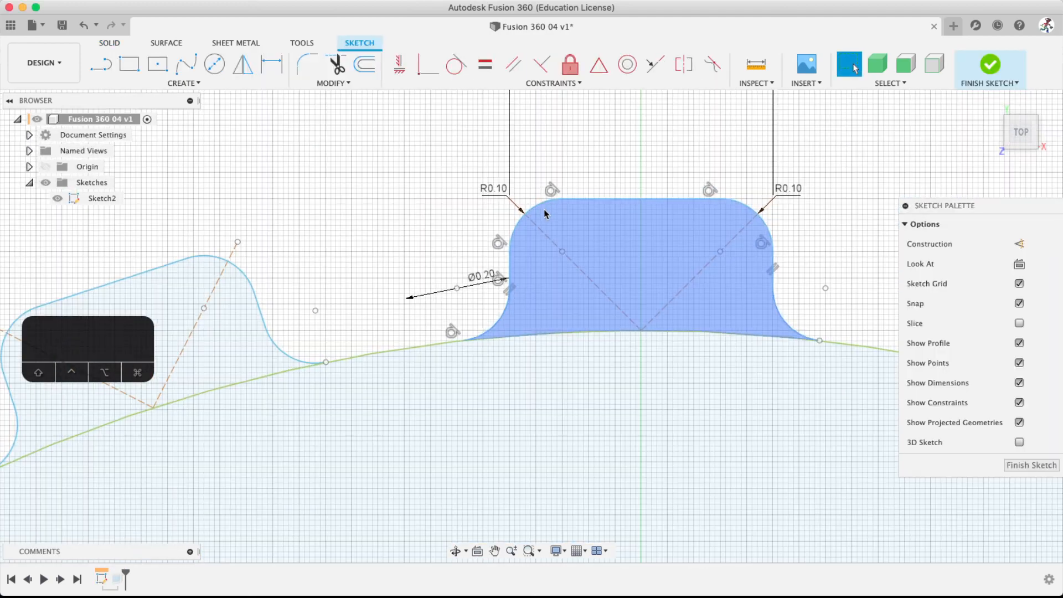
double_click(498, 189)
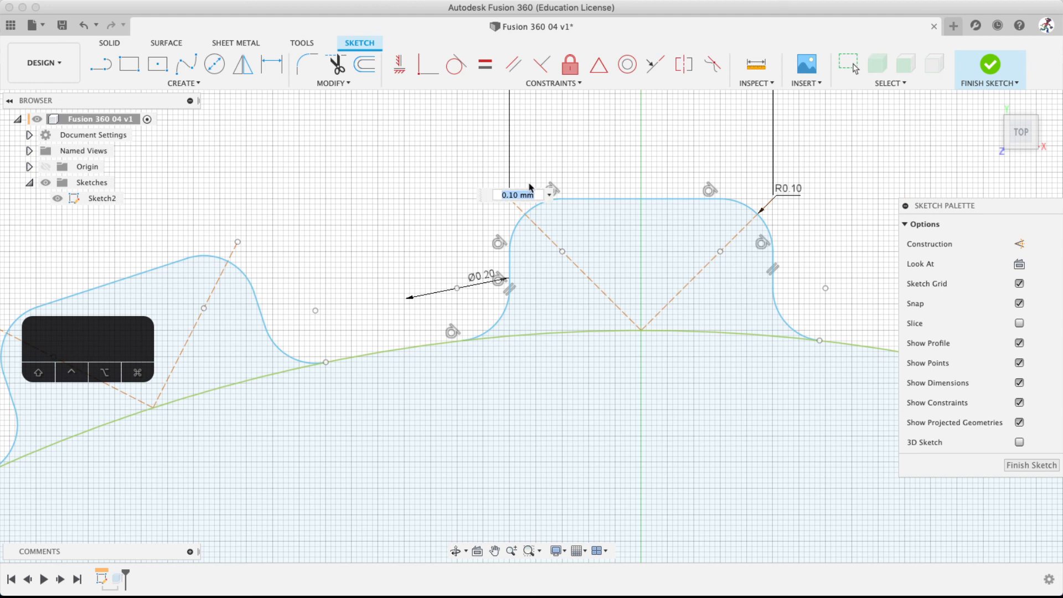
text(.12)
key(Return)
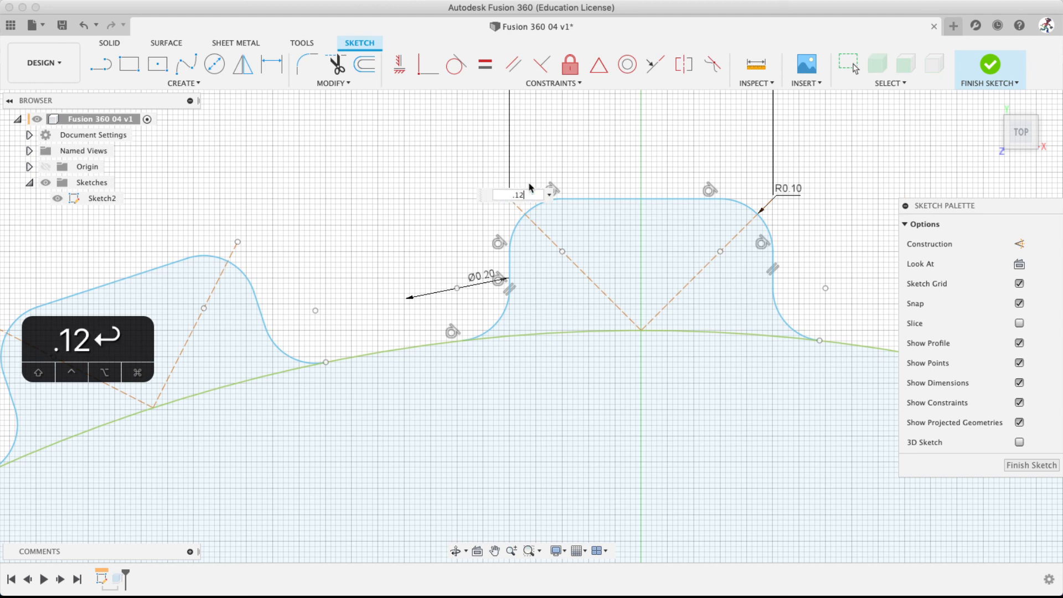
key(Return)
key(Return)
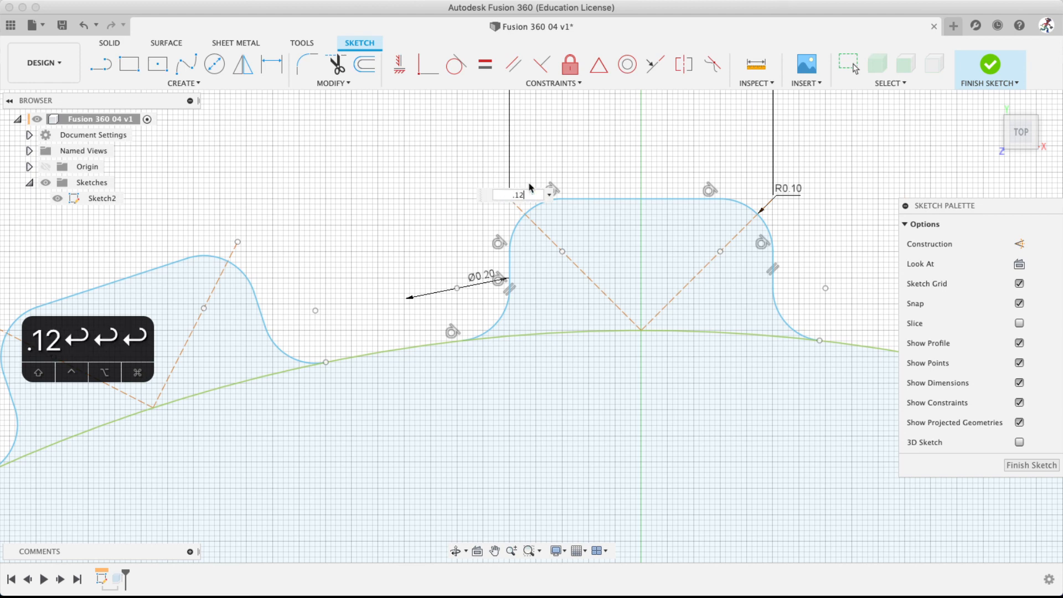
key(BackSpace)
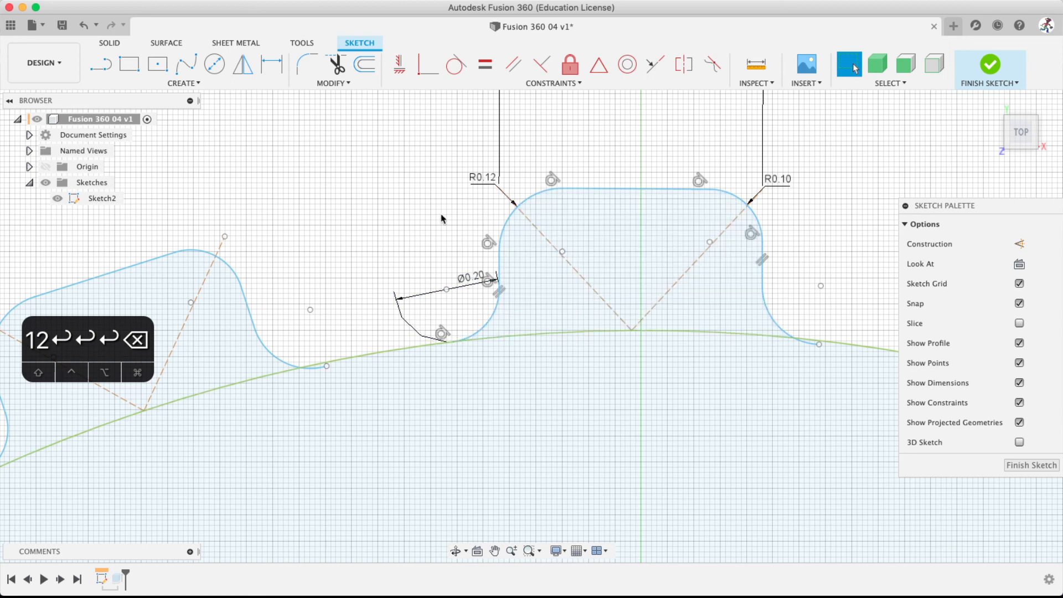
Finish the edited gear sketch and view the extruded gear body at an angle
click(990, 64)
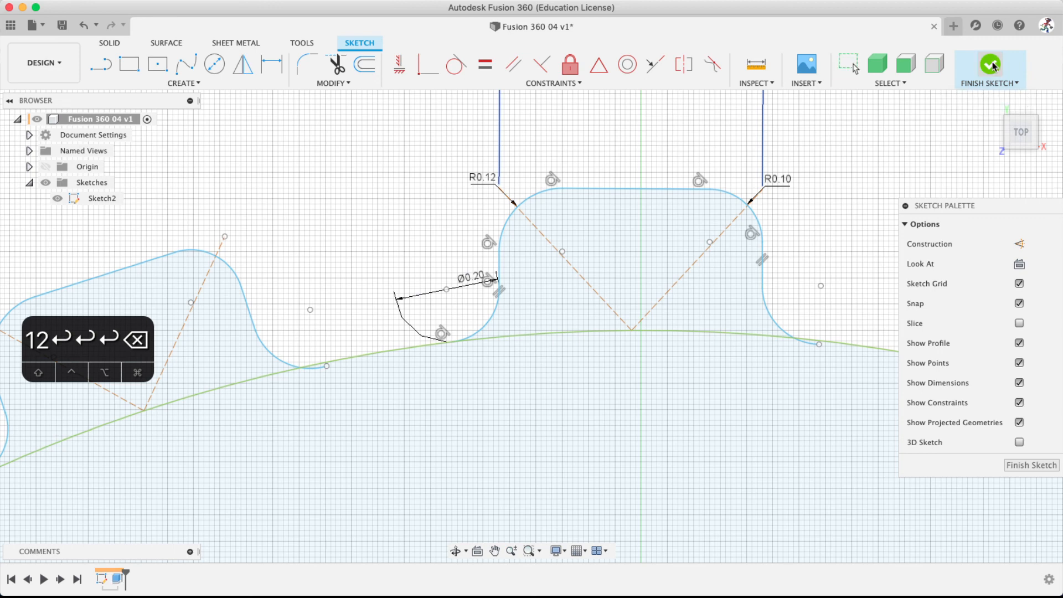
scroll(562, 332, up, 3)
scroll(553, 359, down, 5)
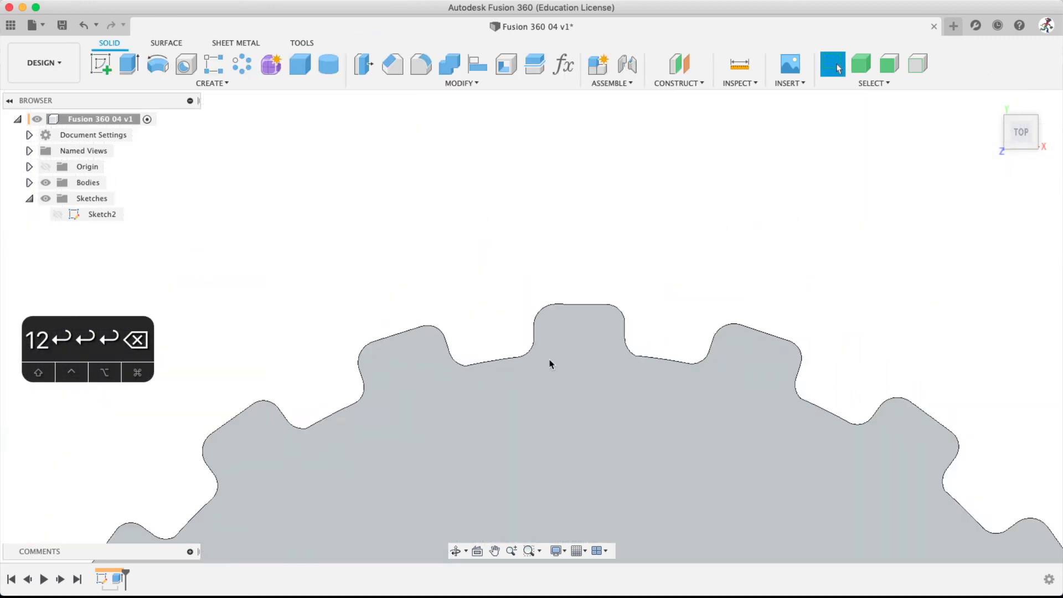
shift+middle_drag(543, 425, 515, 360)
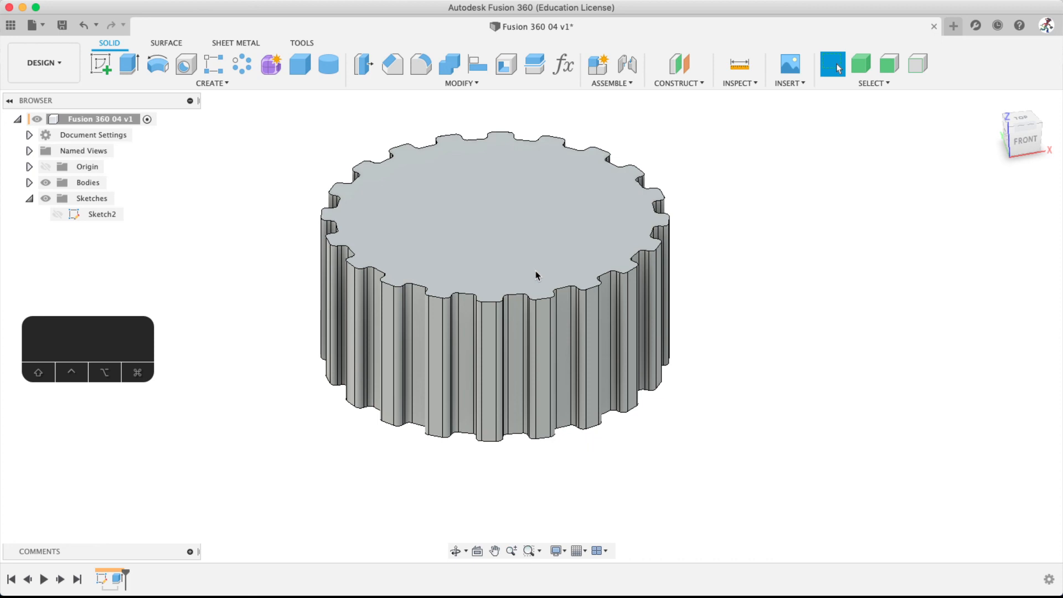
middle_drag(536, 274, 577, 313)
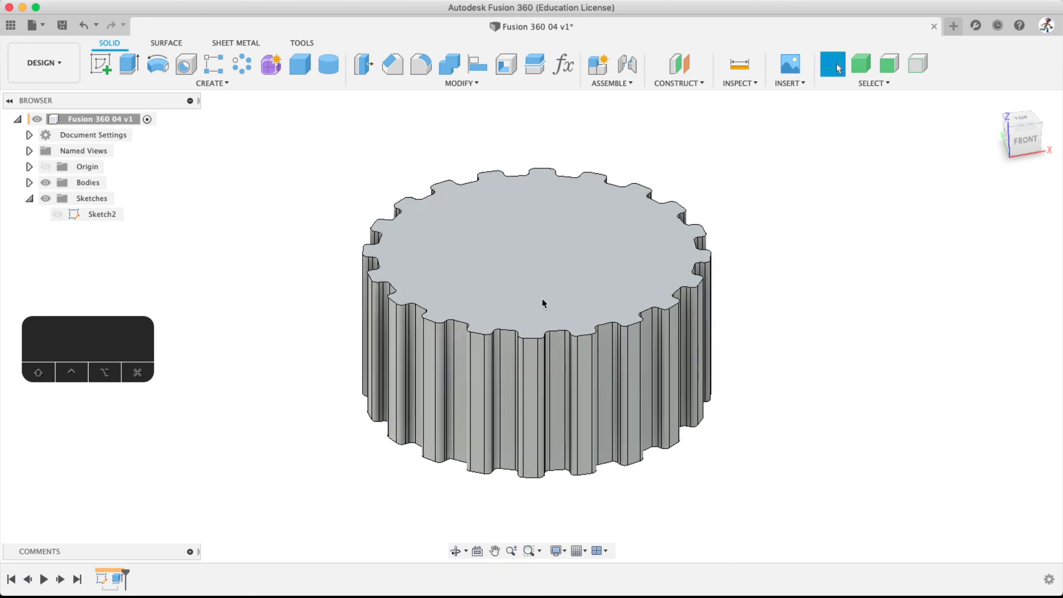